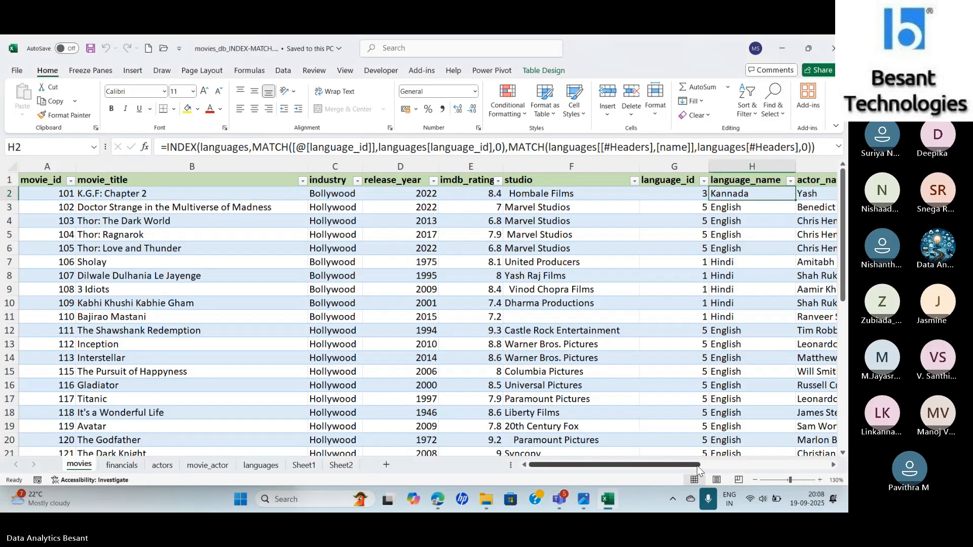
- Clear all values in the movies table from language_name through currency, keeping the headers
drag(698, 466, 767, 462)
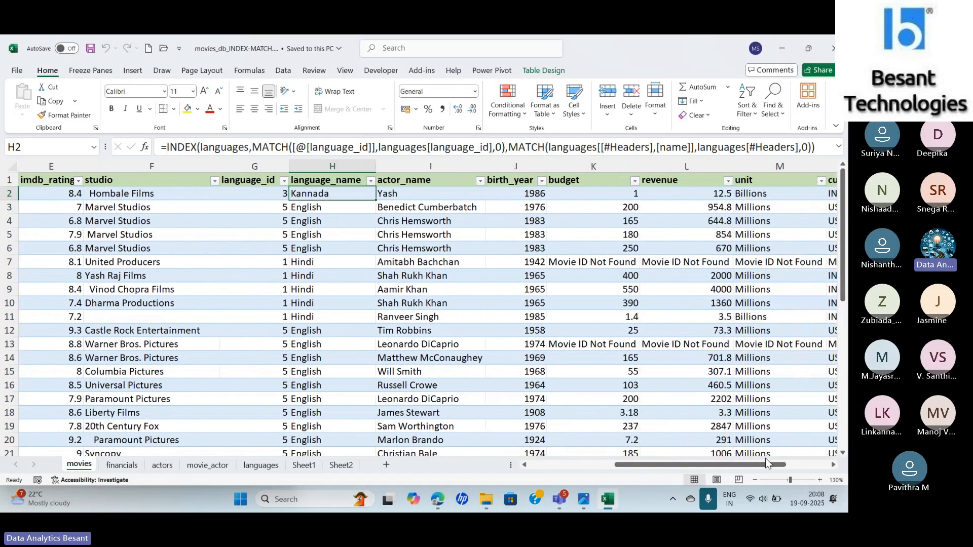
key(ctrl+shift+Down)
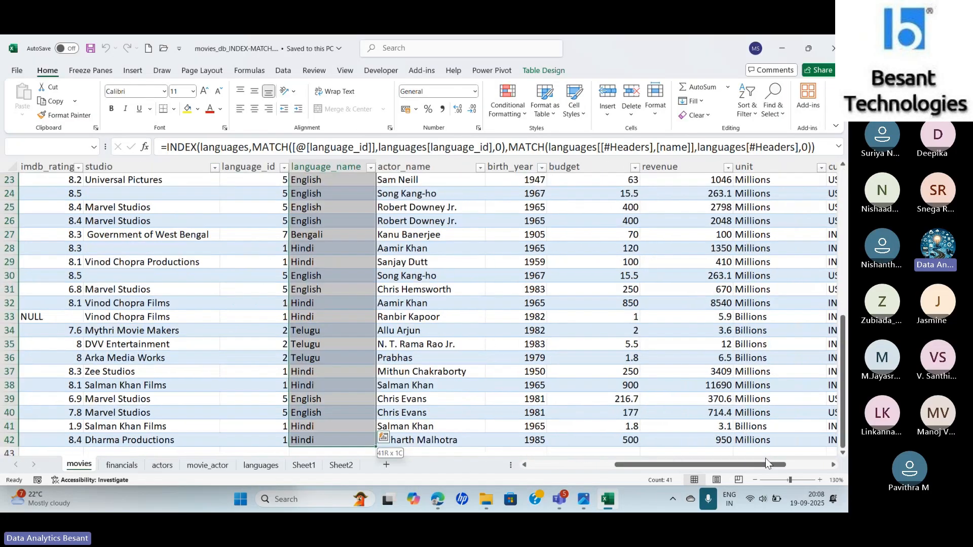
key(ctrl+shift+Right)
key(Delete)
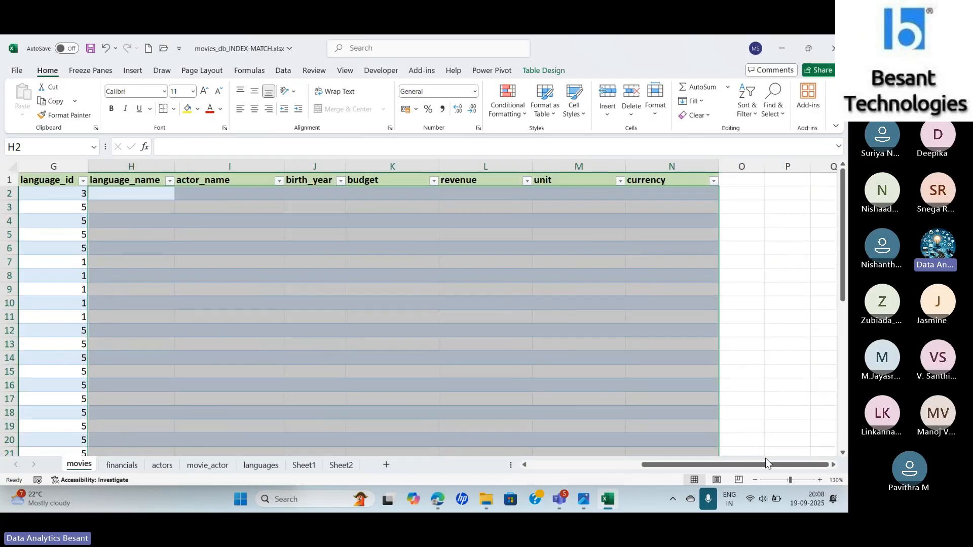
key(ctrl+Home)
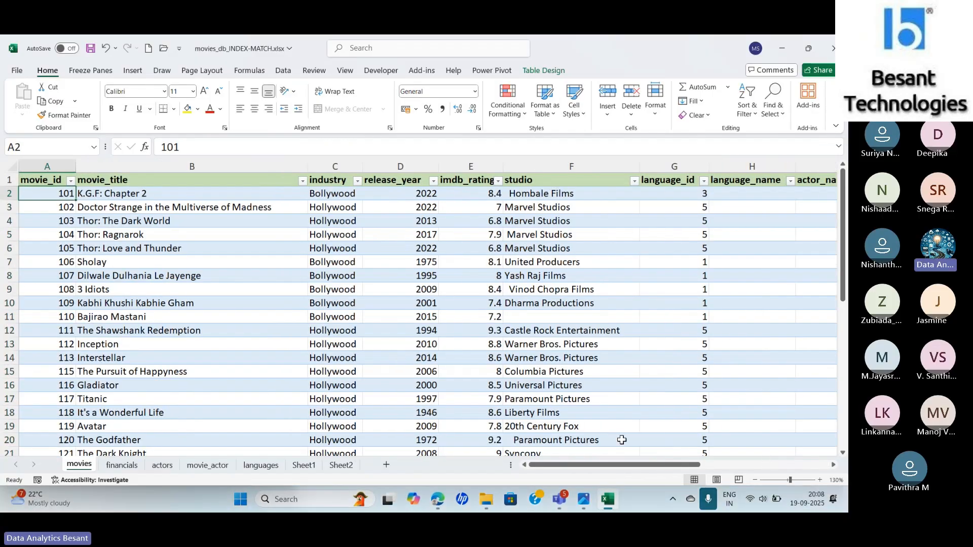
- On the movie_actor sheet, clear the actor_name and birth_year values and delete both columns
click(162, 465)
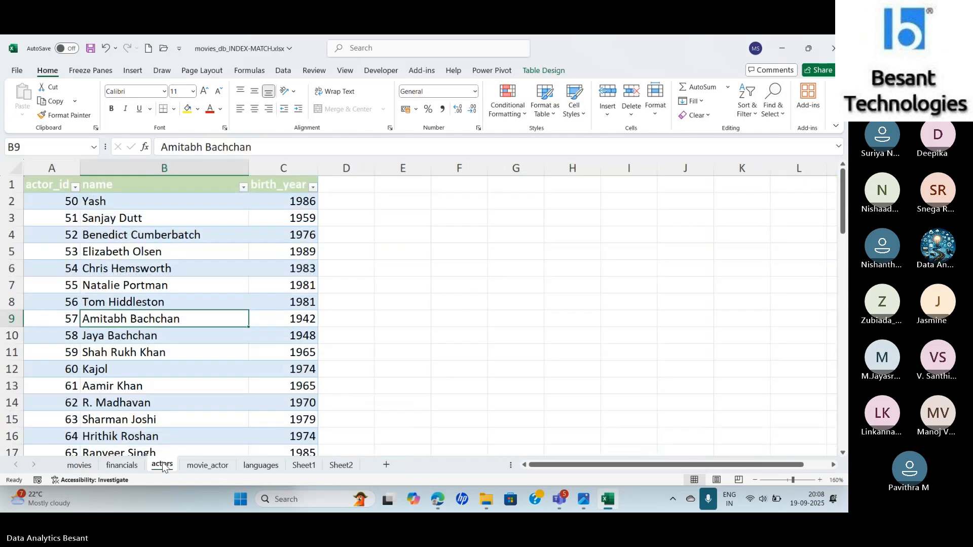
click(211, 466)
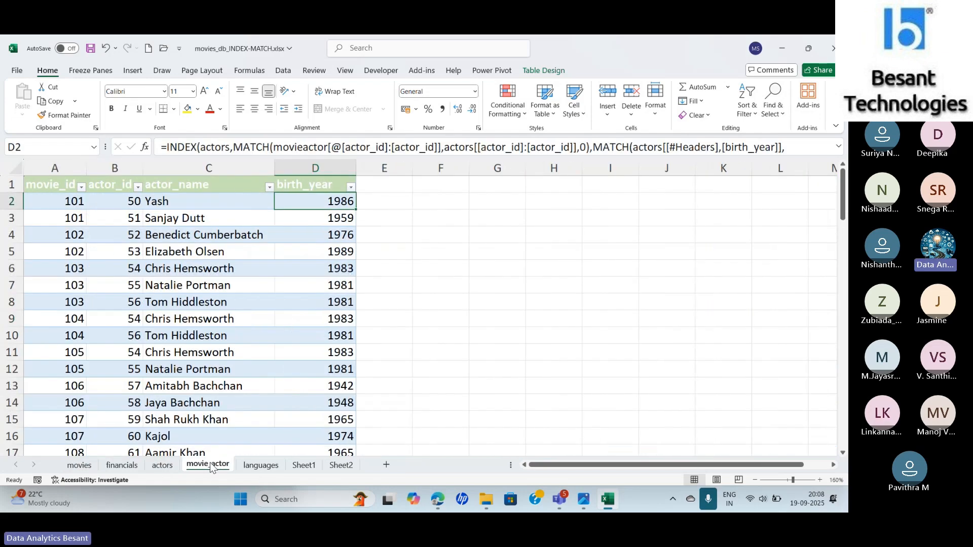
click(206, 205)
key(shift+Right)
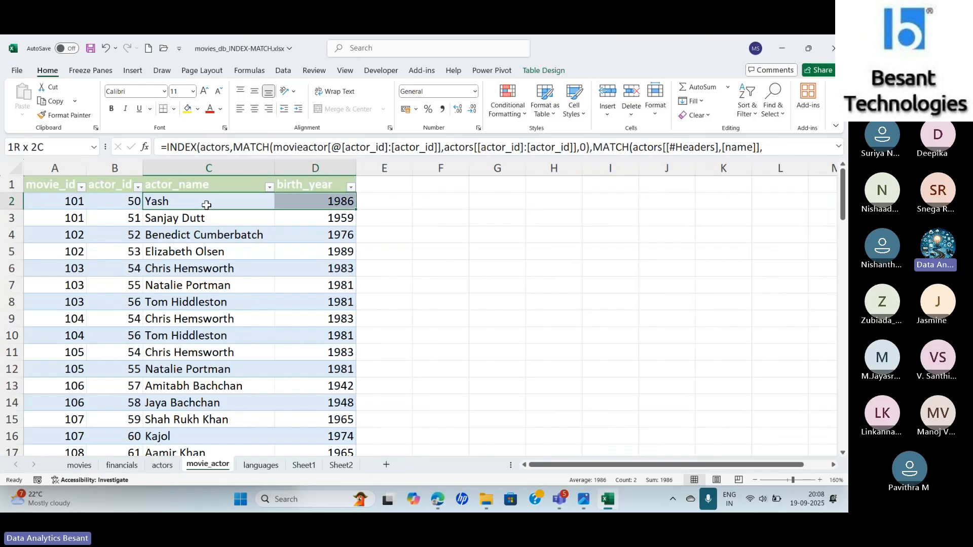
key(ctrl+shift+Down)
key(Delete)
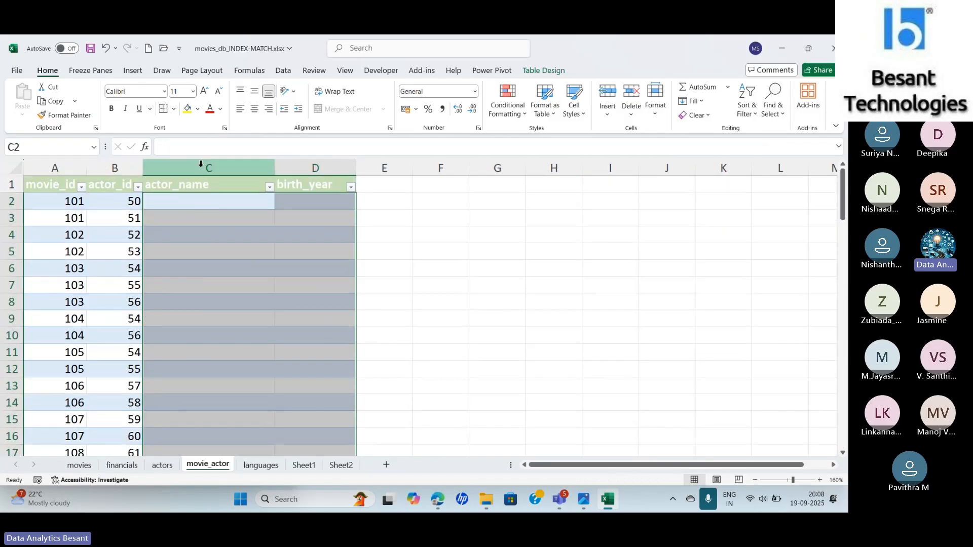
drag(202, 163, 314, 161)
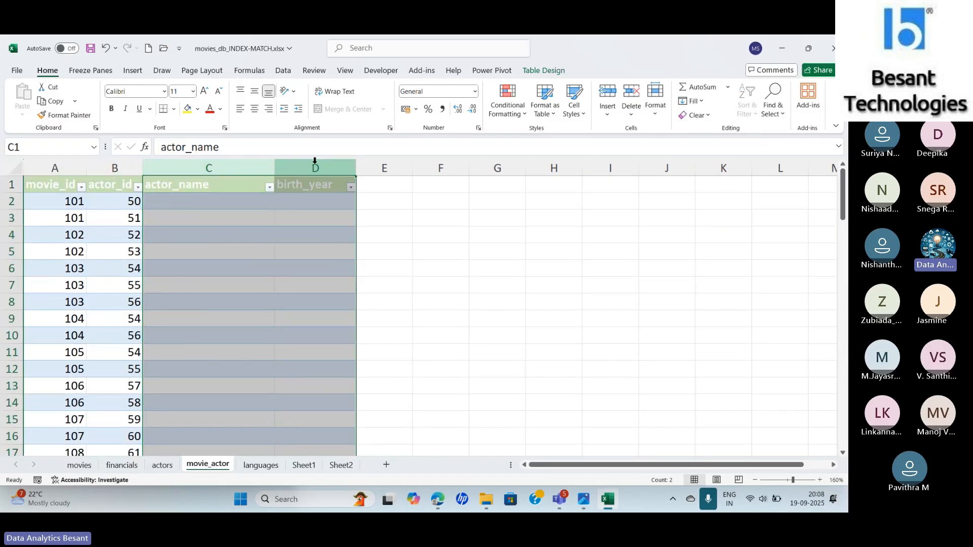
right_click(315, 160)
click(350, 290)
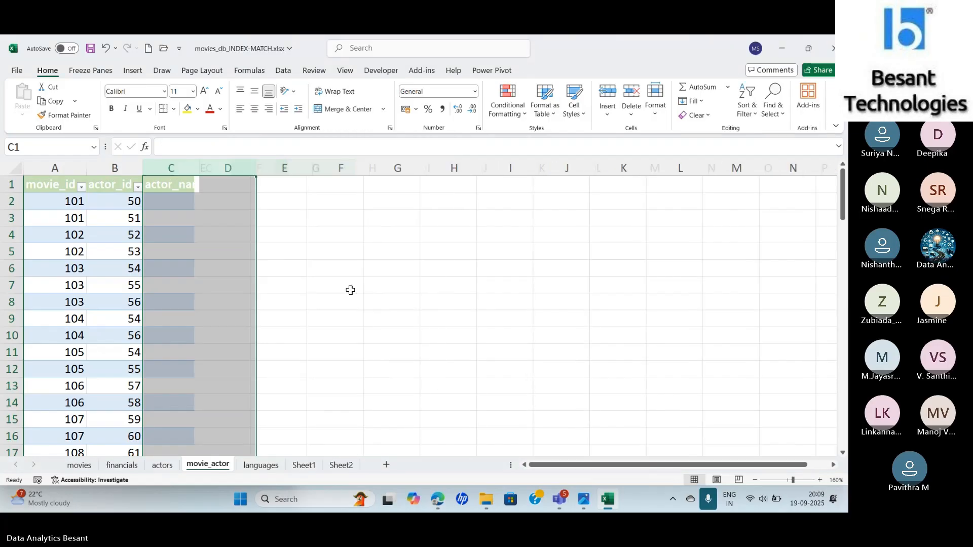
- On the languages sheet, clear the practice formulas in the range D1:H11
click(261, 464)
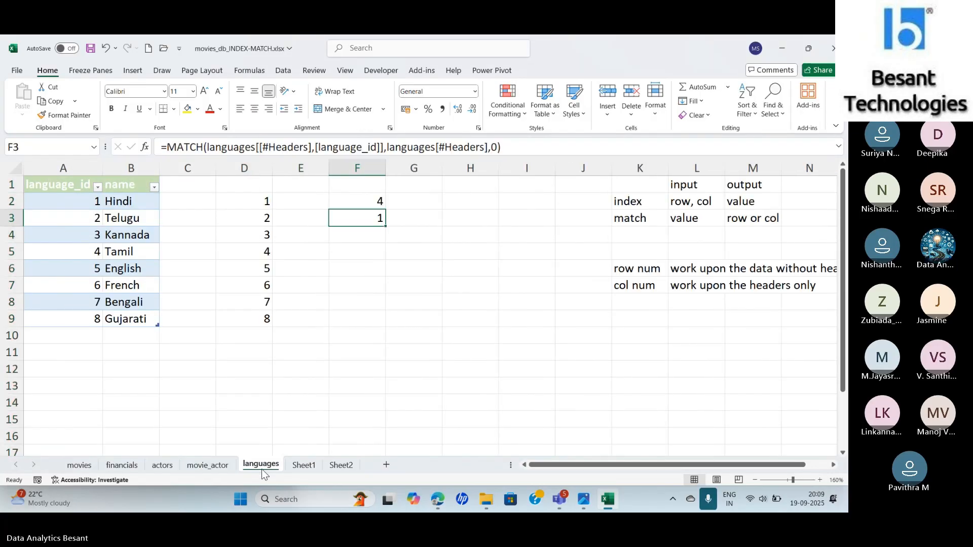
drag(227, 189, 449, 355)
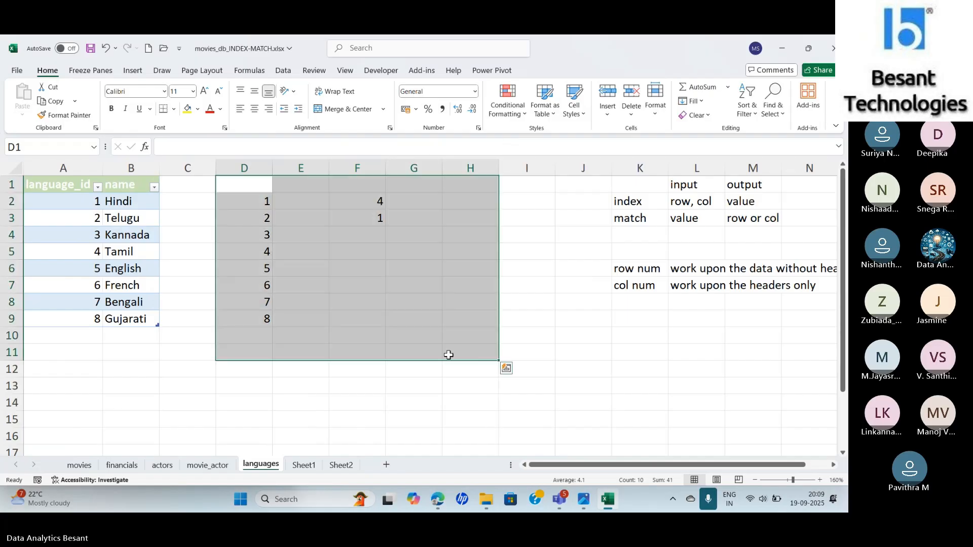
key(Delete)
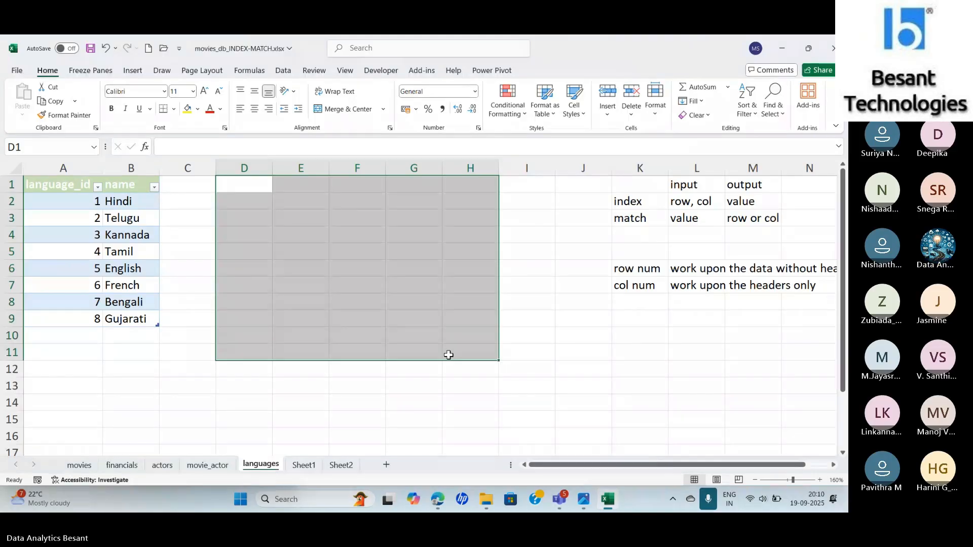
- On the movies sheet, start an XLOOKUP formula in budget cell K2 with that row's movie_id as the lookup value
click(131, 468)
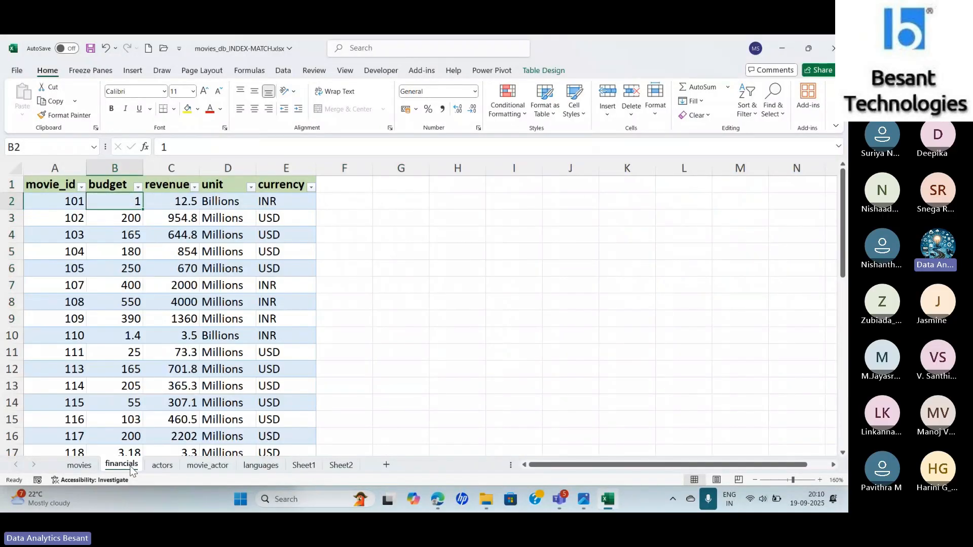
click(77, 470)
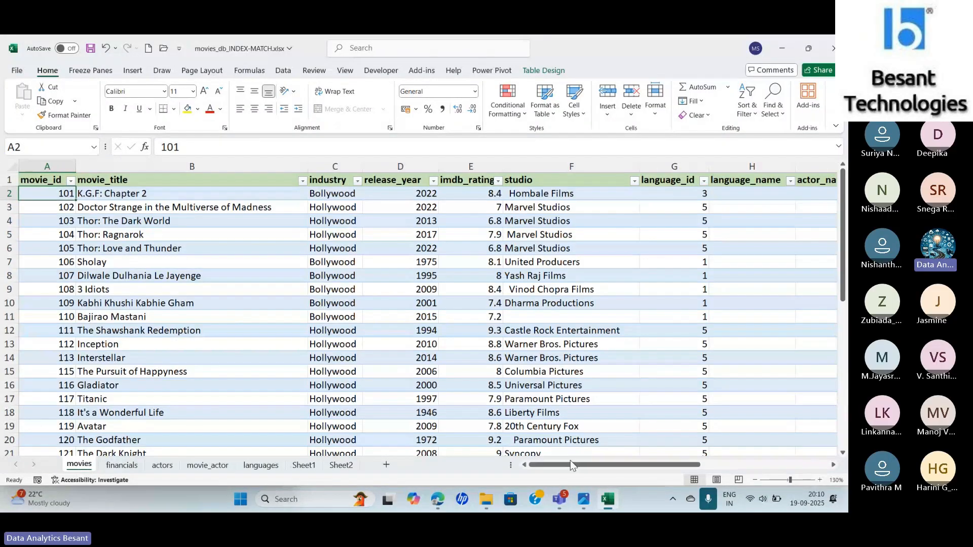
click(121, 466)
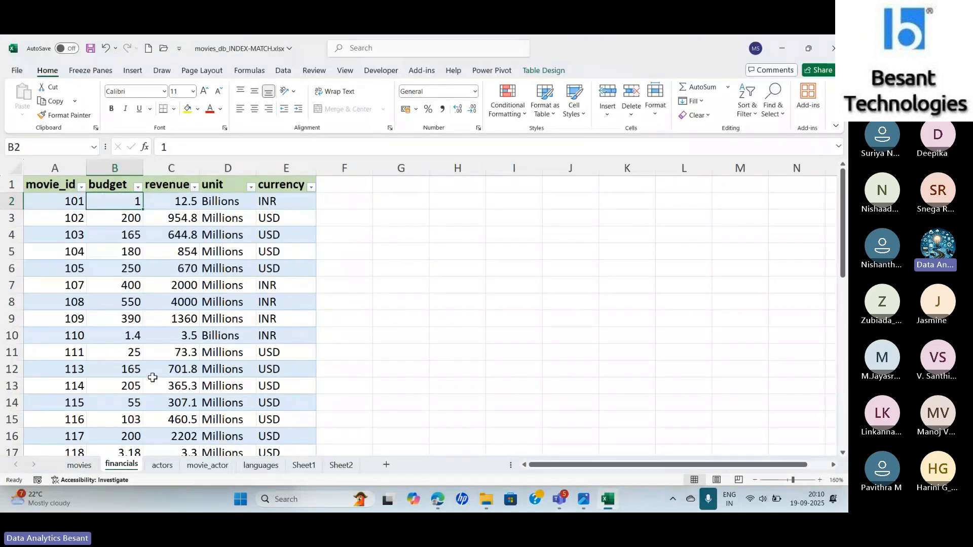
click(86, 469)
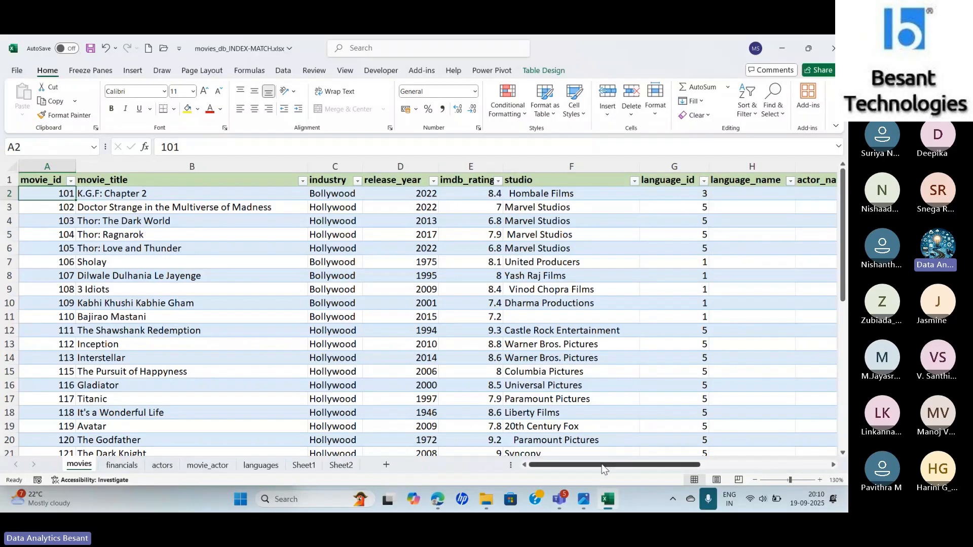
drag(603, 469, 690, 456)
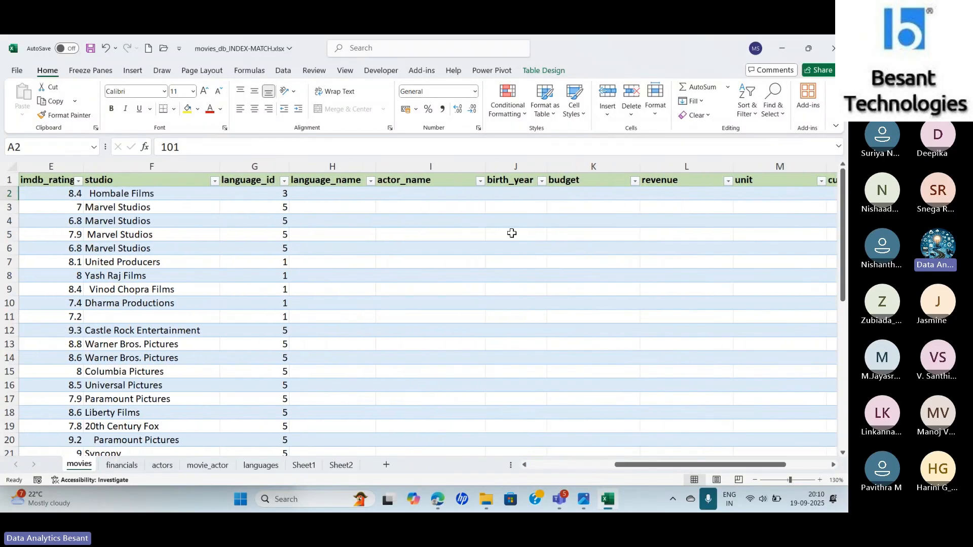
click(597, 190)
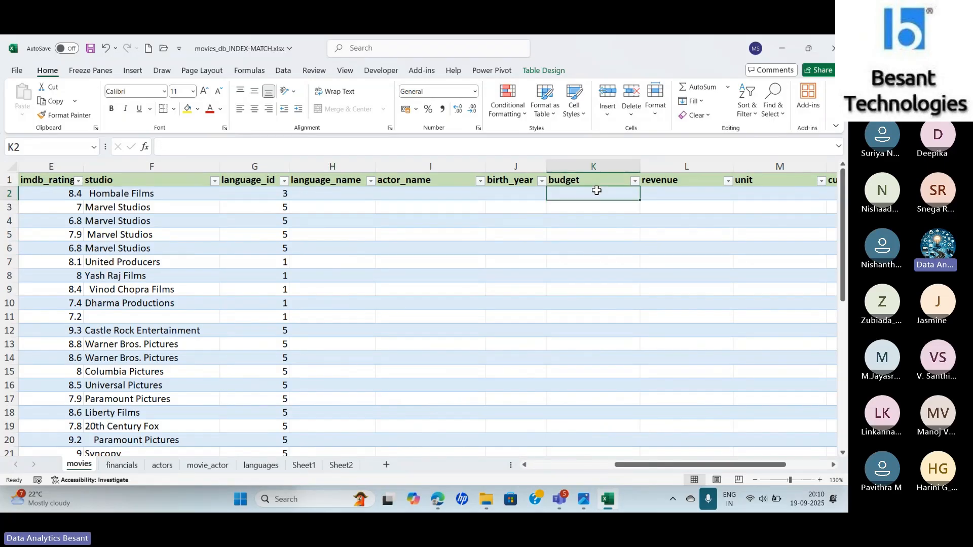
text(=xl)
key(Tab)
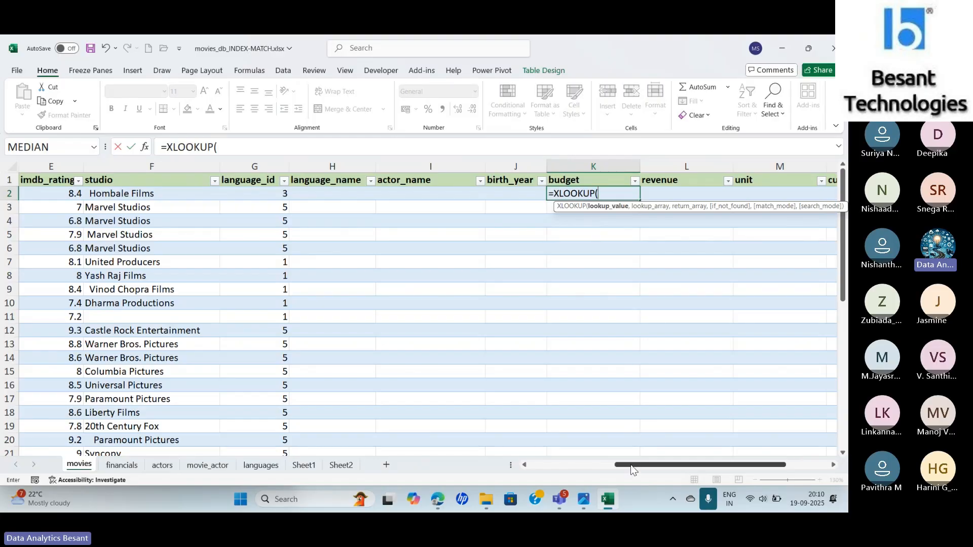
drag(632, 471, 516, 475)
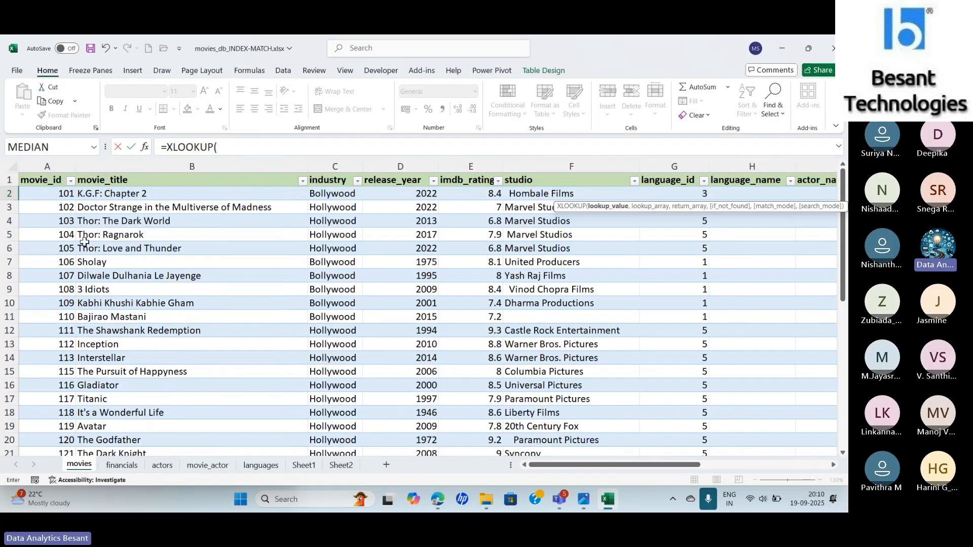
click(44, 194)
text(,)
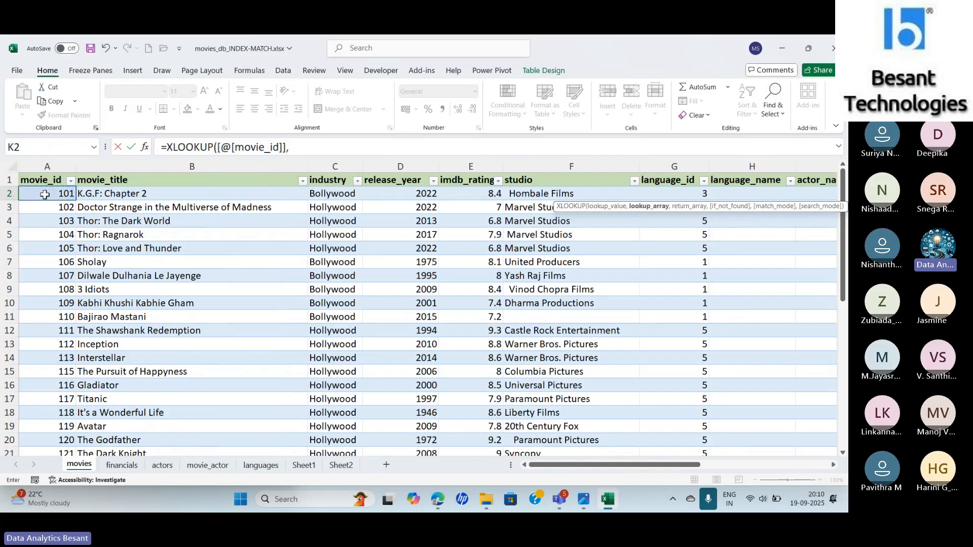
- Open the XLOOKUP function arguments and set the lookup array to the whole movie_id column of the Financials table
click(144, 148)
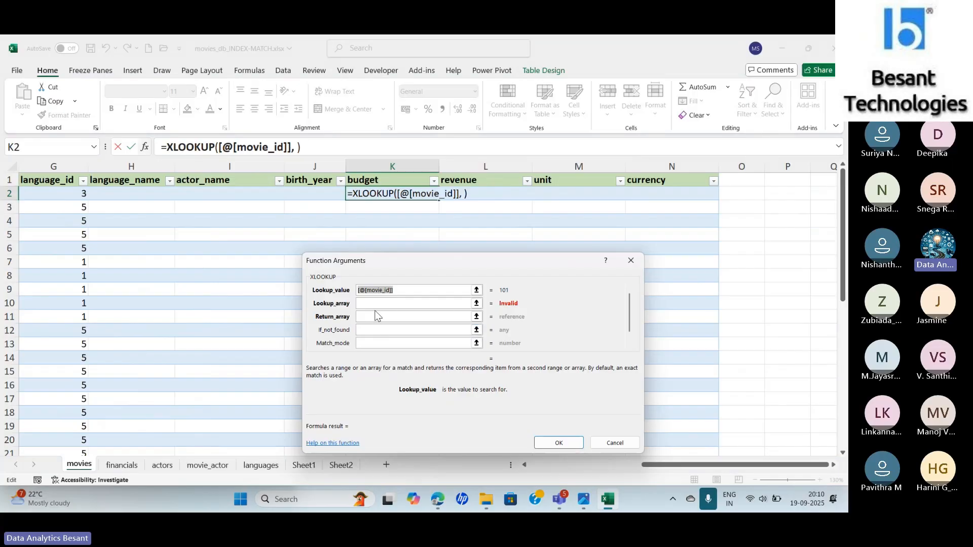
click(376, 304)
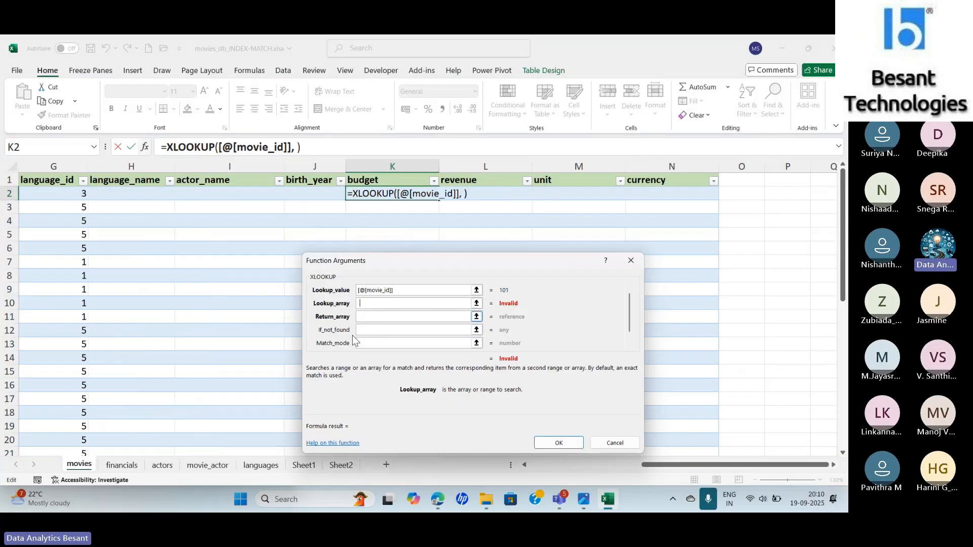
click(121, 466)
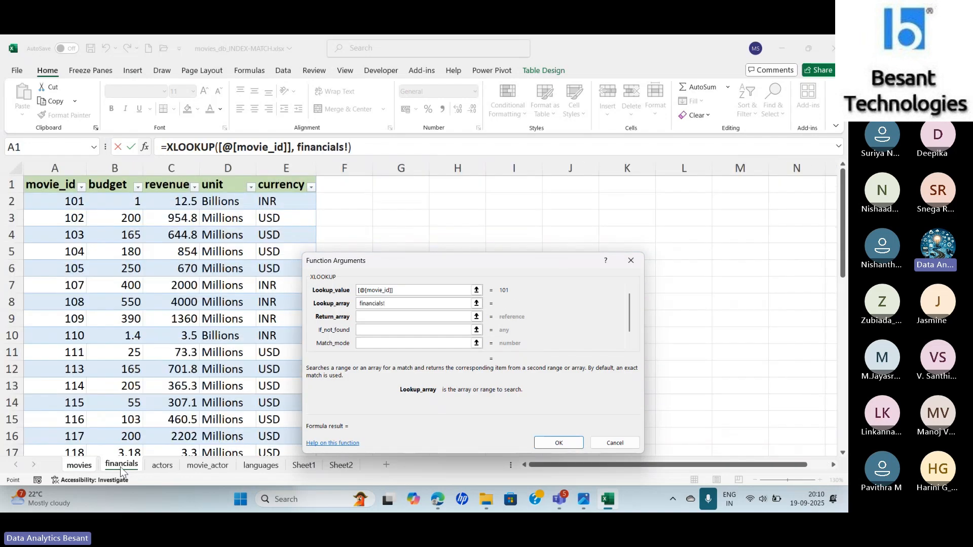
click(42, 197)
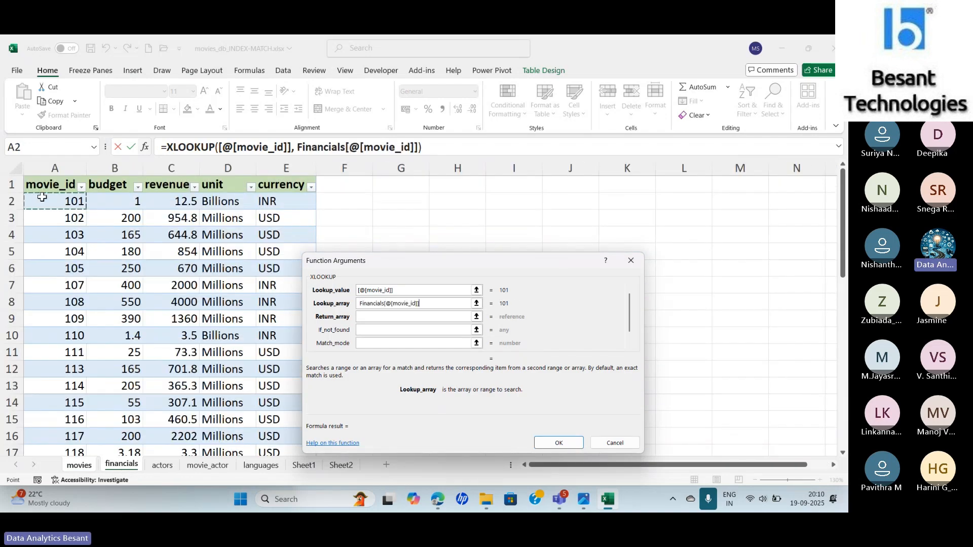
drag(42, 197, 56, 404)
- Set the XLOOKUP return array to the Financials table's budget through currency columns, covering all data rows
click(387, 319)
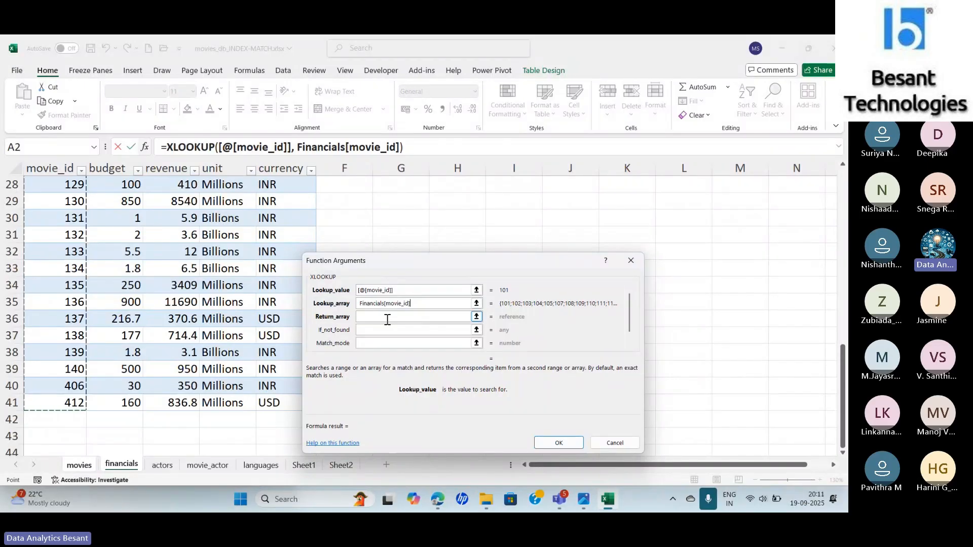
click(388, 319)
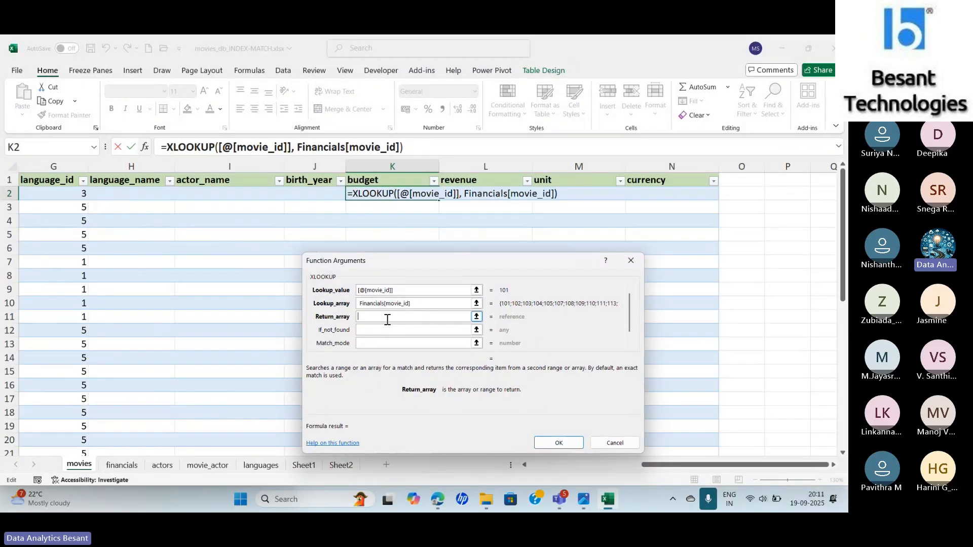
click(125, 468)
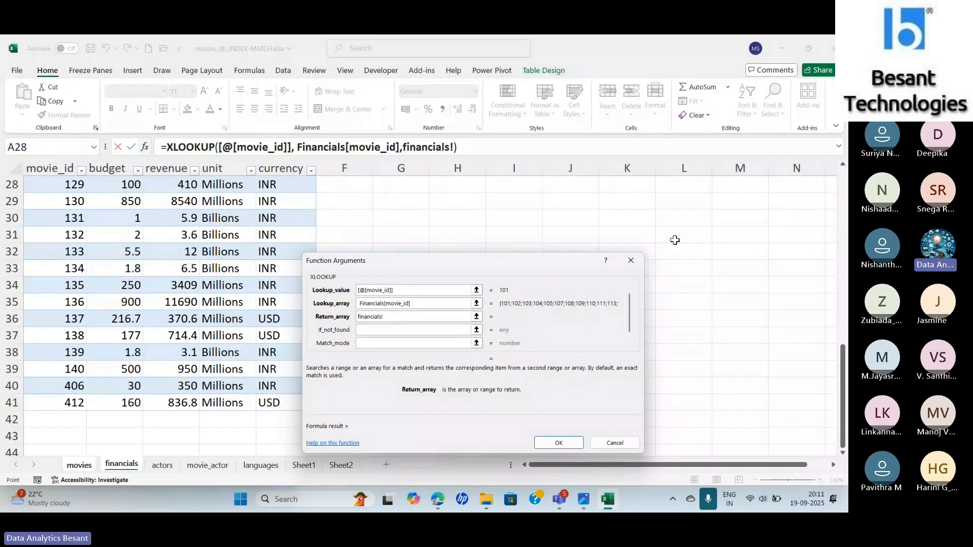
key(ctrl+Home)
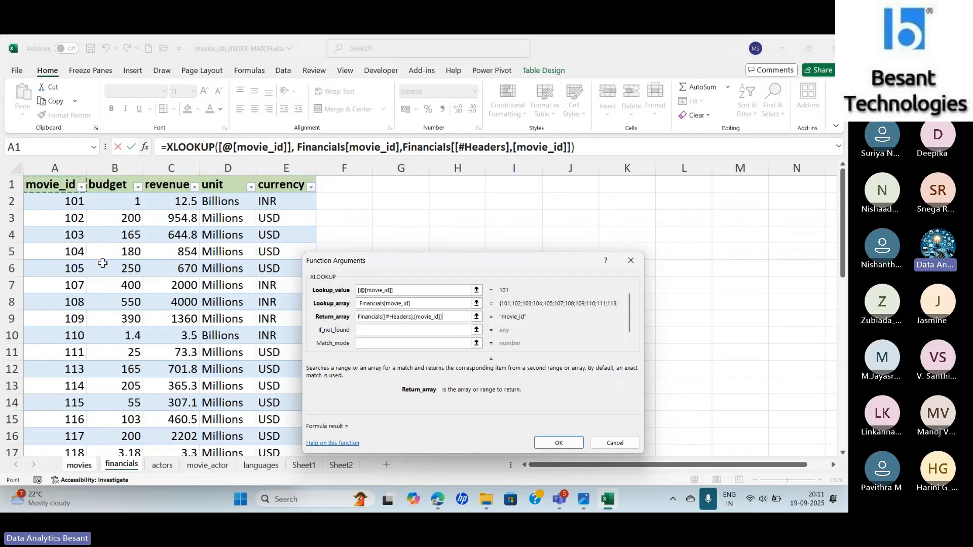
drag(104, 208, 304, 405)
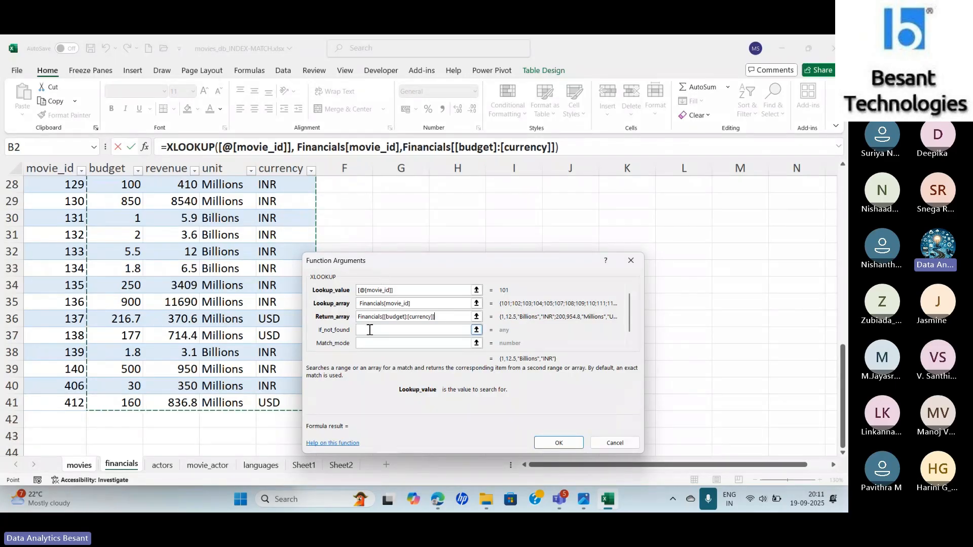
- Set the XLOOKUP's not-found text to "Movie ID not found" and its match mode to 0, and enter the formula in K2
click(369, 330)
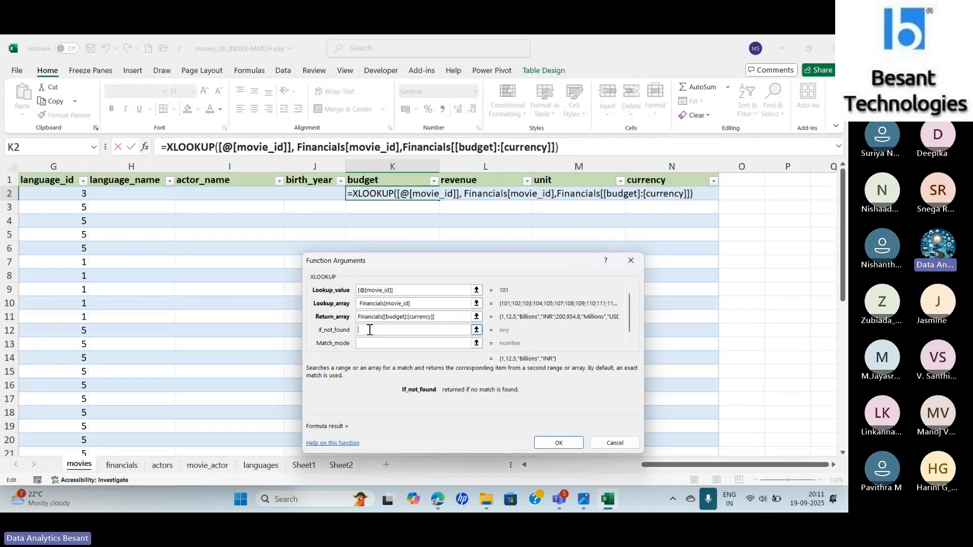
text("Movie)
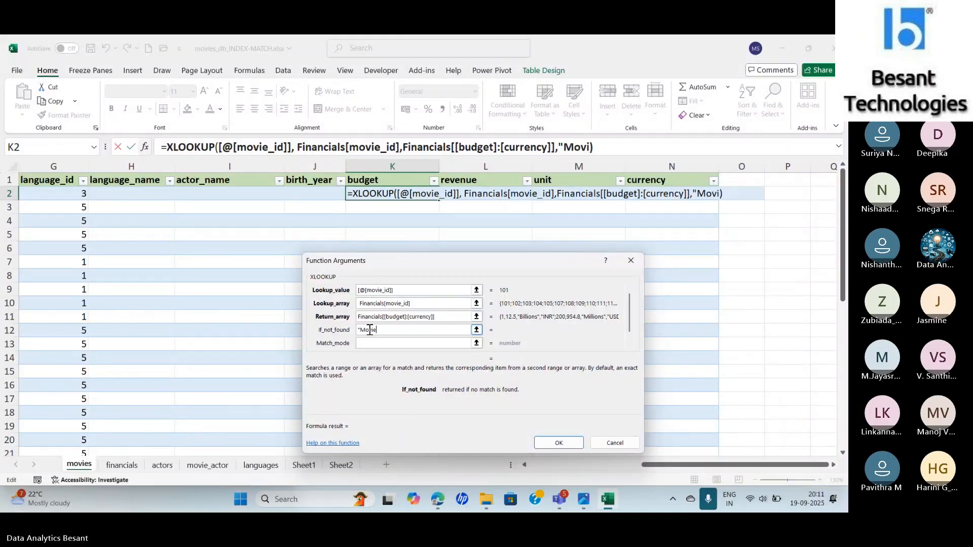
text( ID nor)
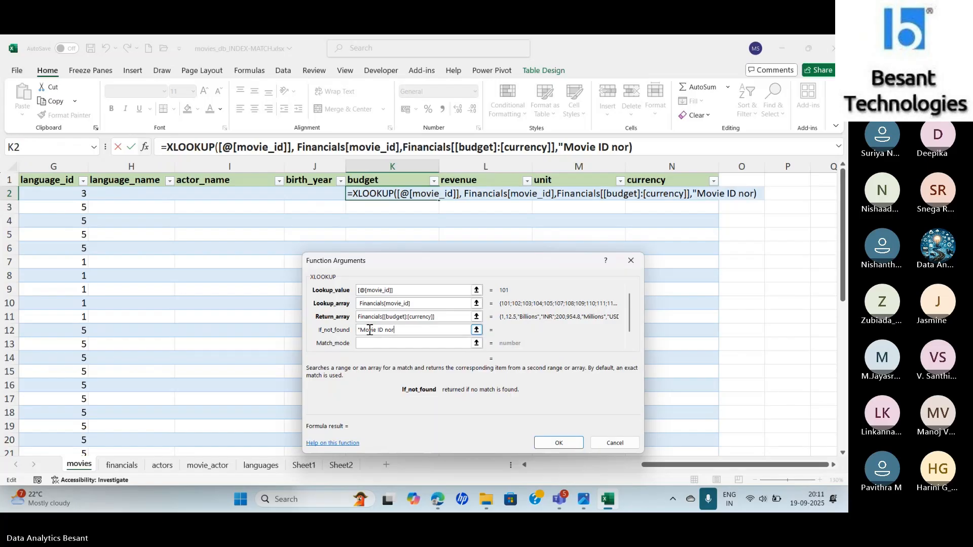
key(BackSpace)
text(t fou)
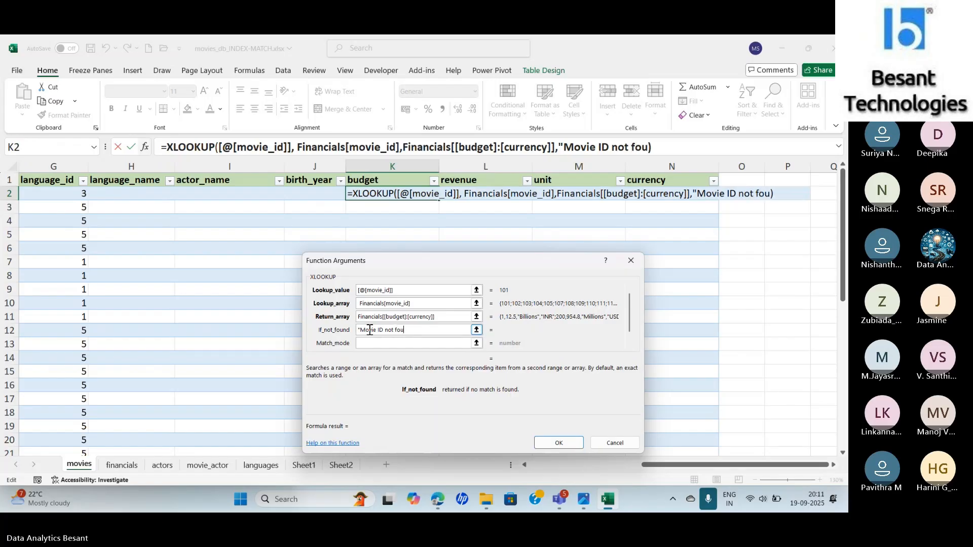
text(nd")
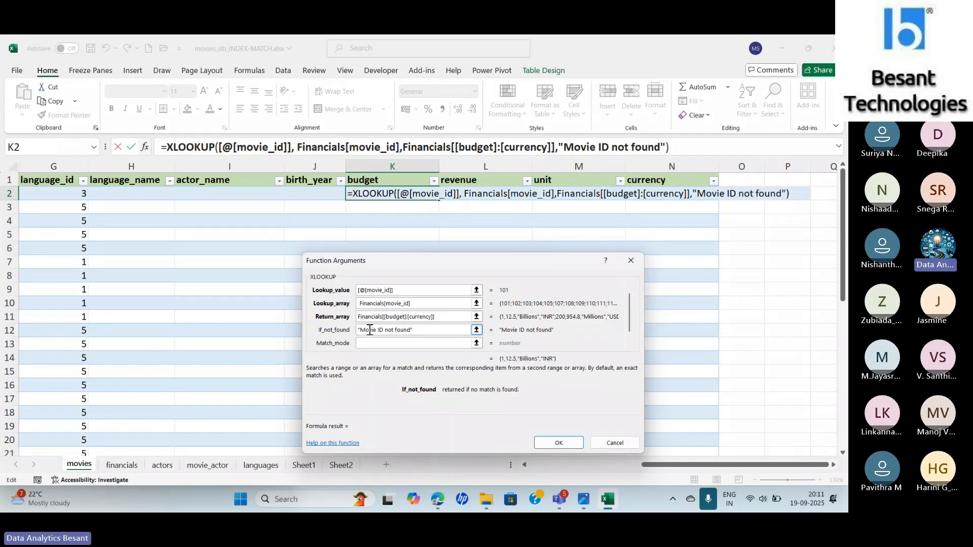
key(Tab)
text(0)
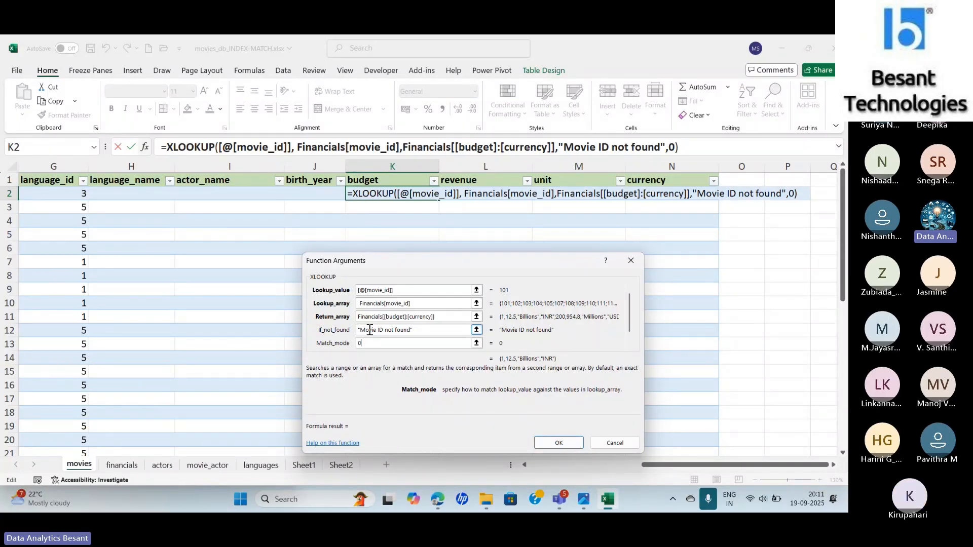
click(553, 448)
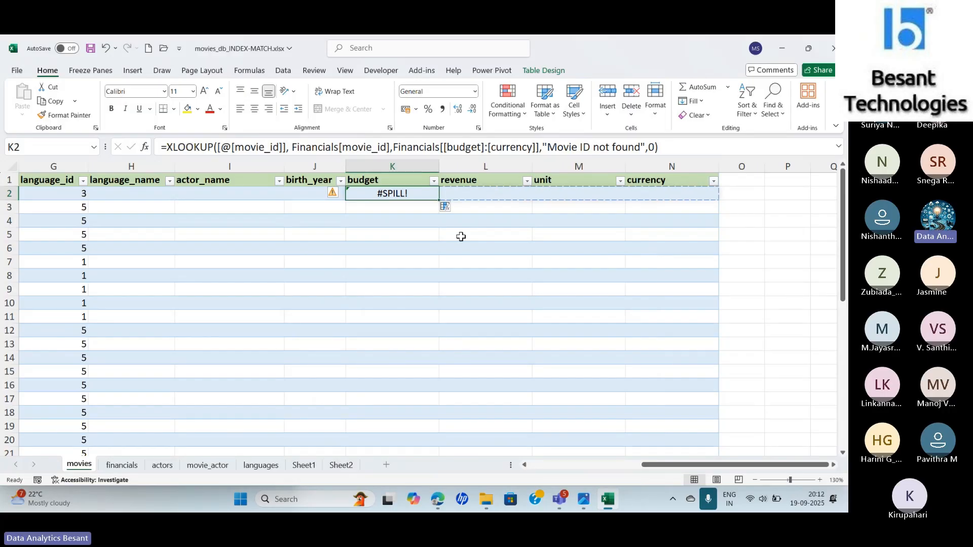
- Try to fill the K2 formula down the budget column and across row 2 through the currency column
click(333, 194)
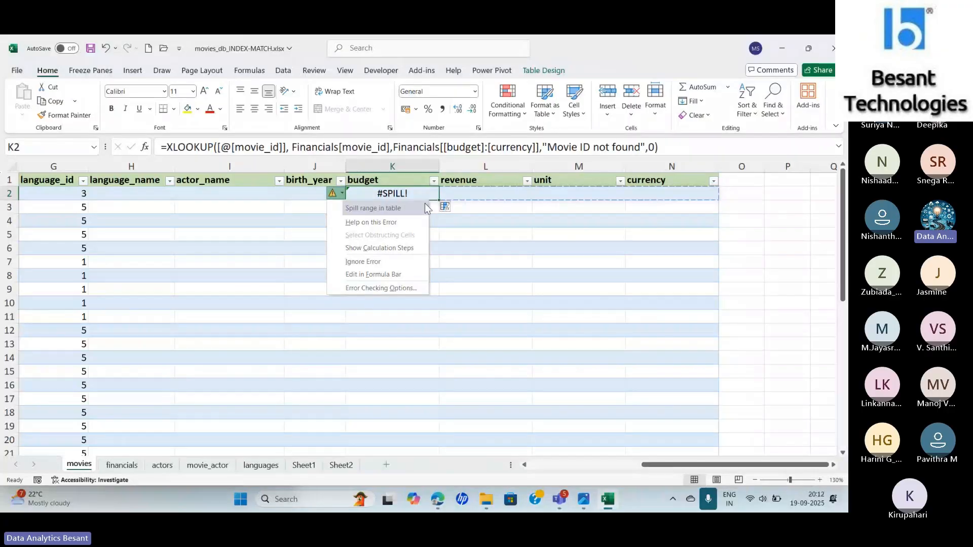
click(496, 223)
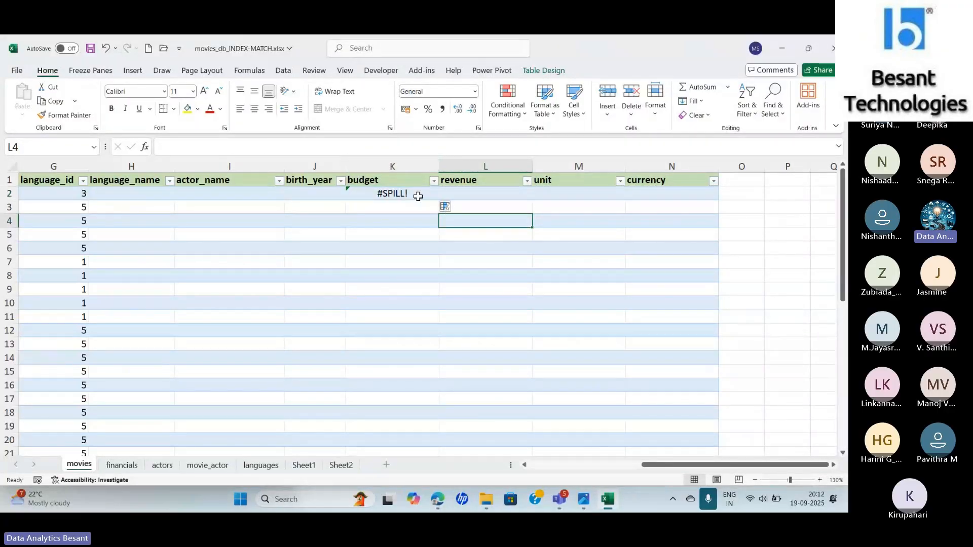
click(418, 196)
double_click(440, 201)
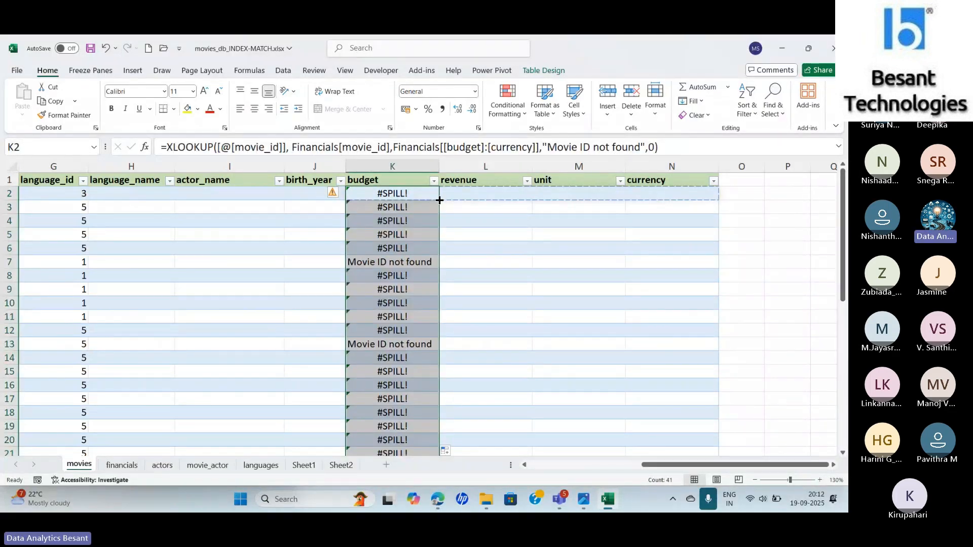
click(428, 198)
drag(440, 200, 711, 204)
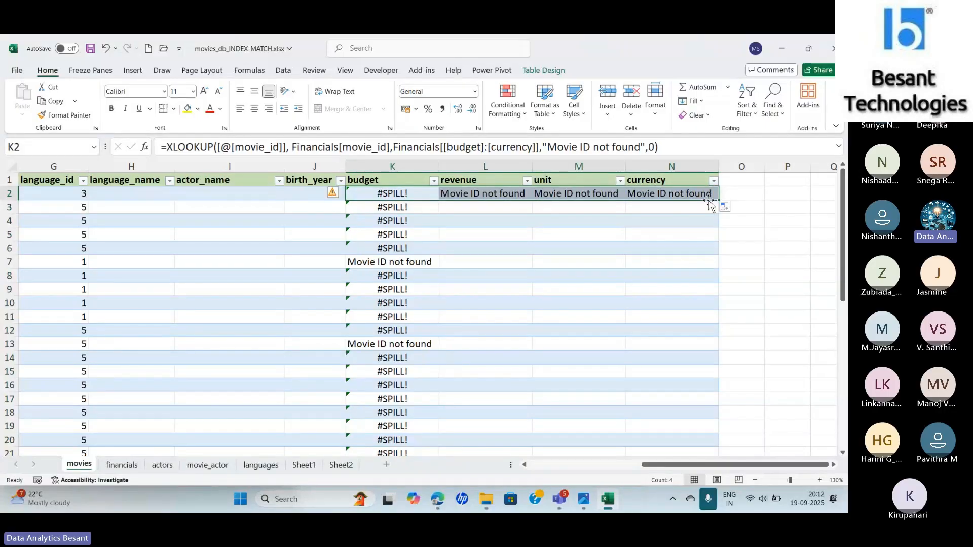
click(502, 195)
click(368, 208)
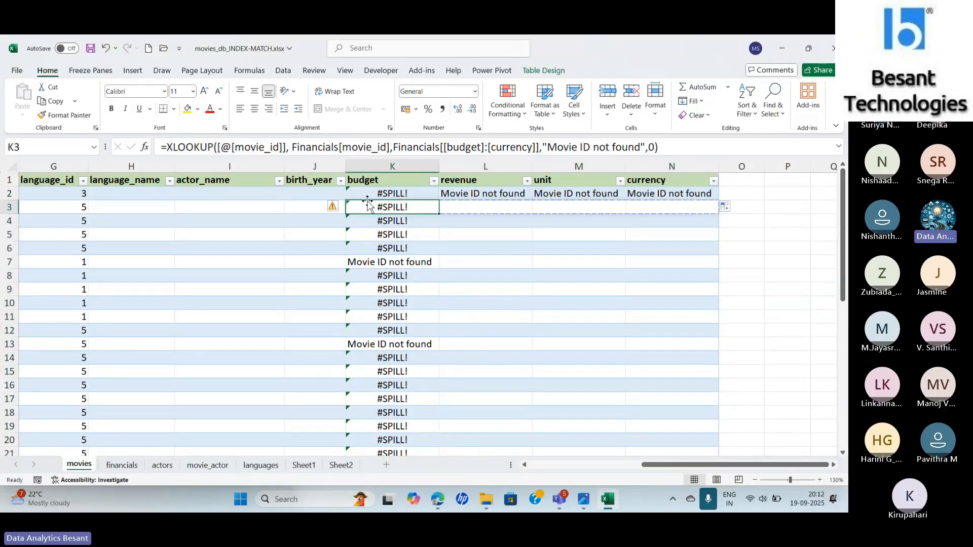
click(368, 195)
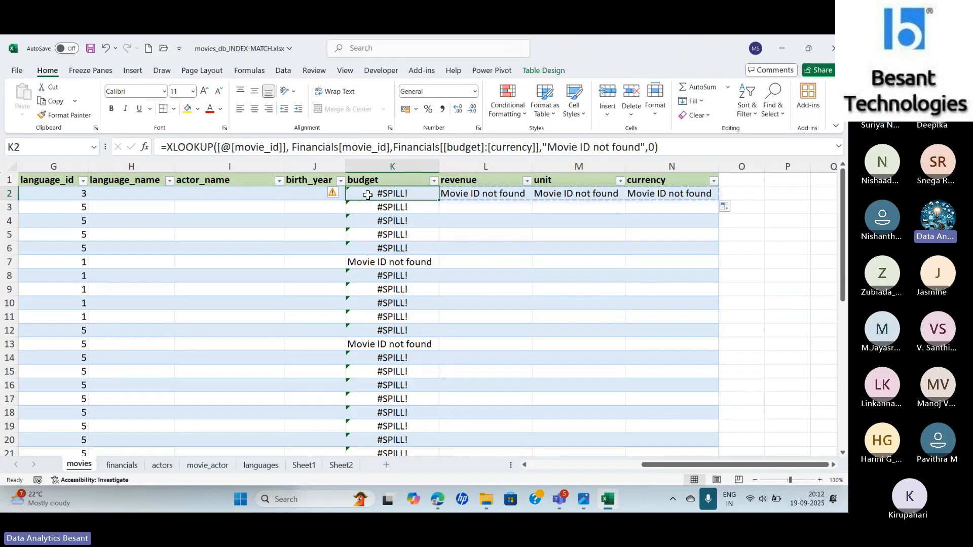
drag(387, 163, 687, 157)
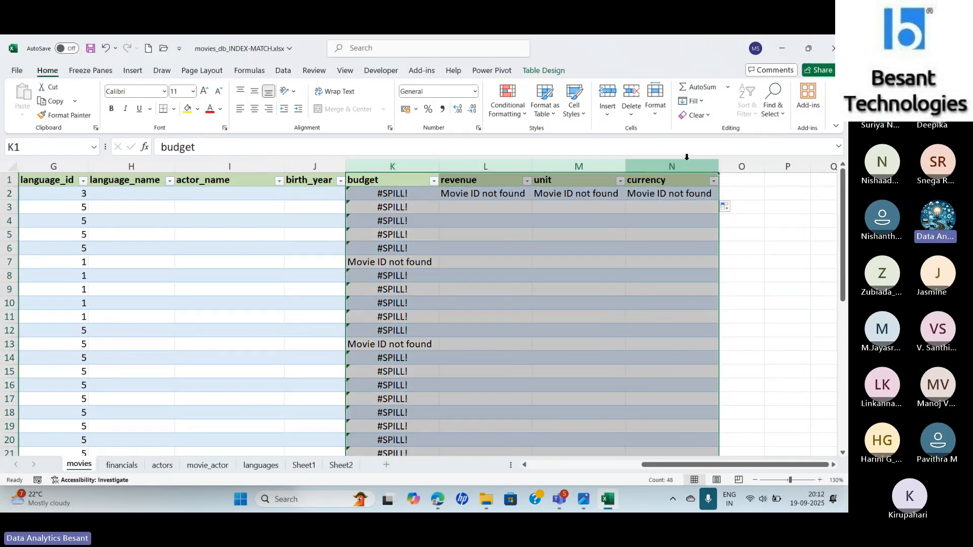
right_click(403, 165)
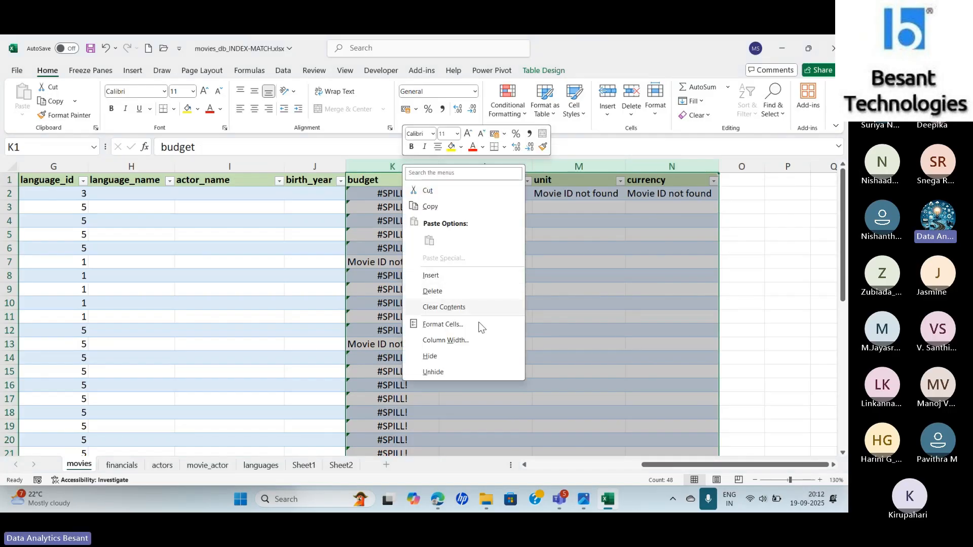
key(Escape)
click(383, 194)
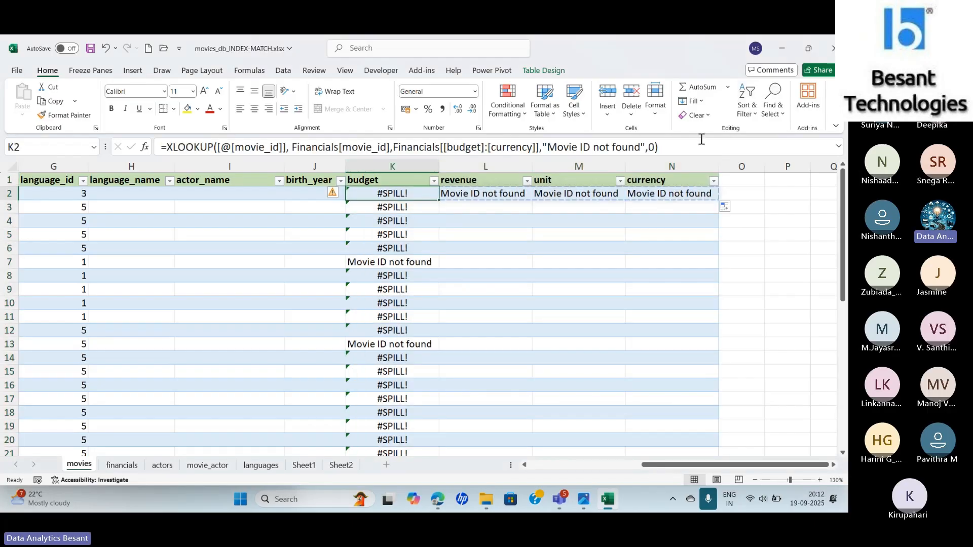
drag(684, 152, 145, 160)
key(BackSpace)
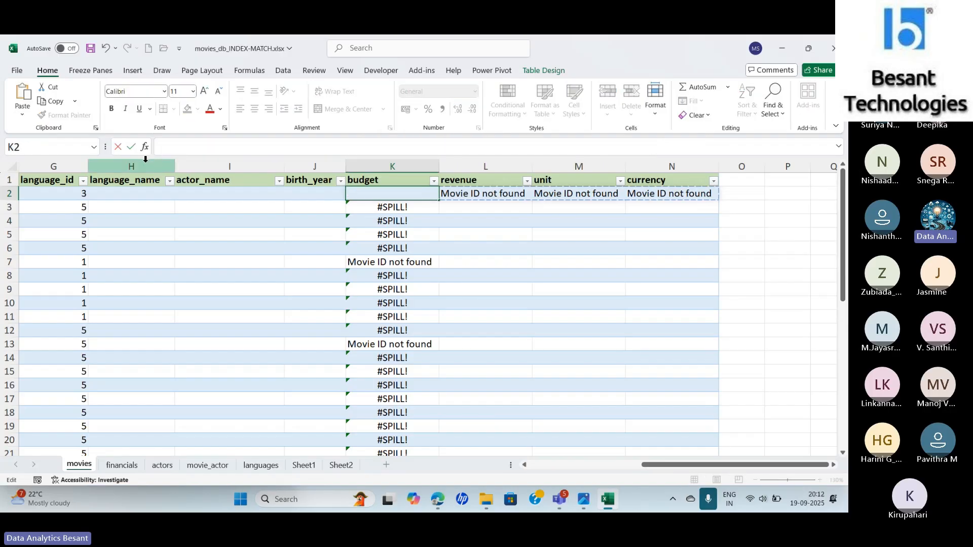
key(Escape)
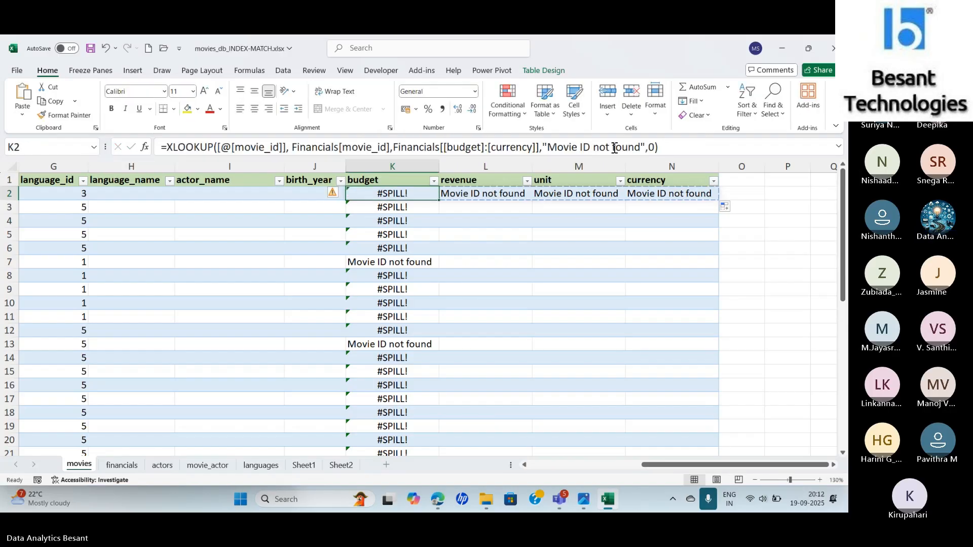
- Copy the XLOOKUP formula text from K2 into cell P2, outside the movies table
drag(684, 147, 158, 170)
key(ctrl+c)
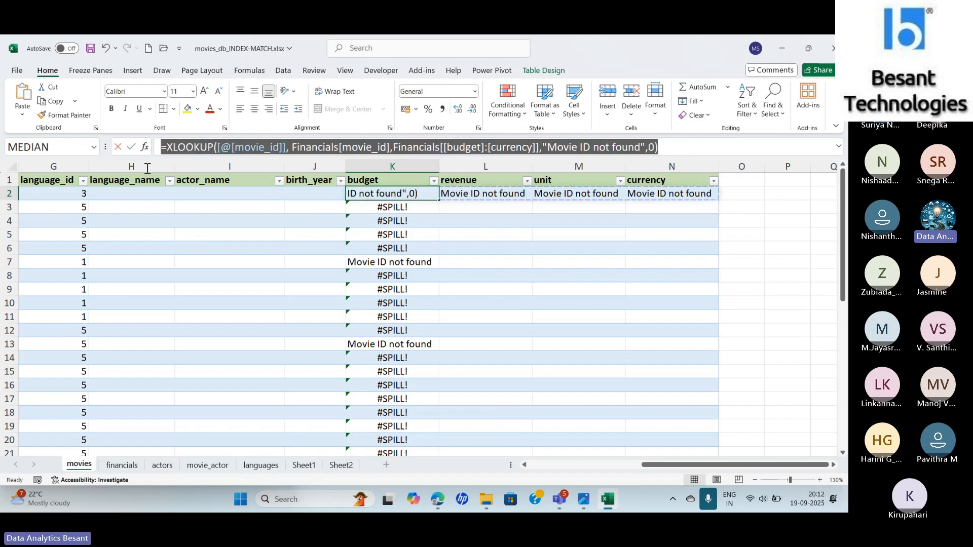
key(Escape)
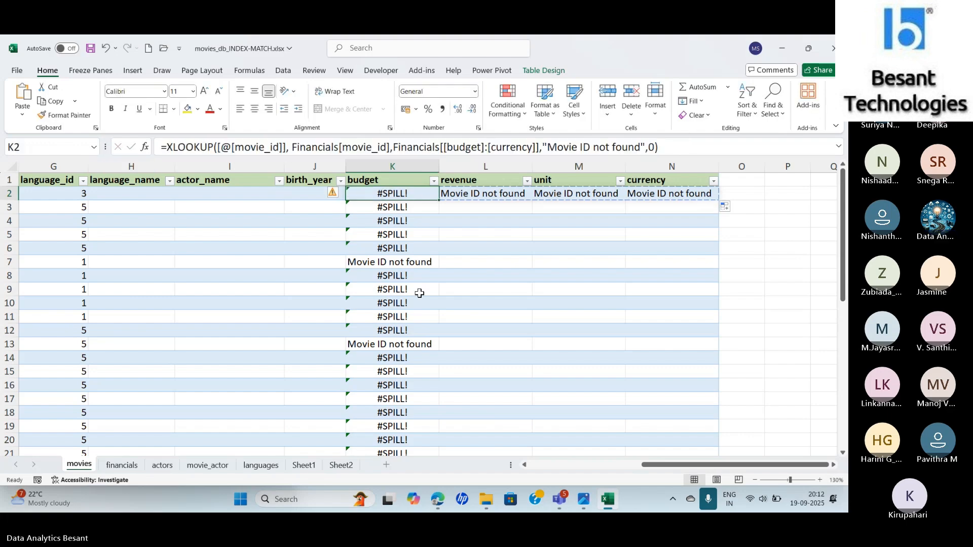
click(794, 195)
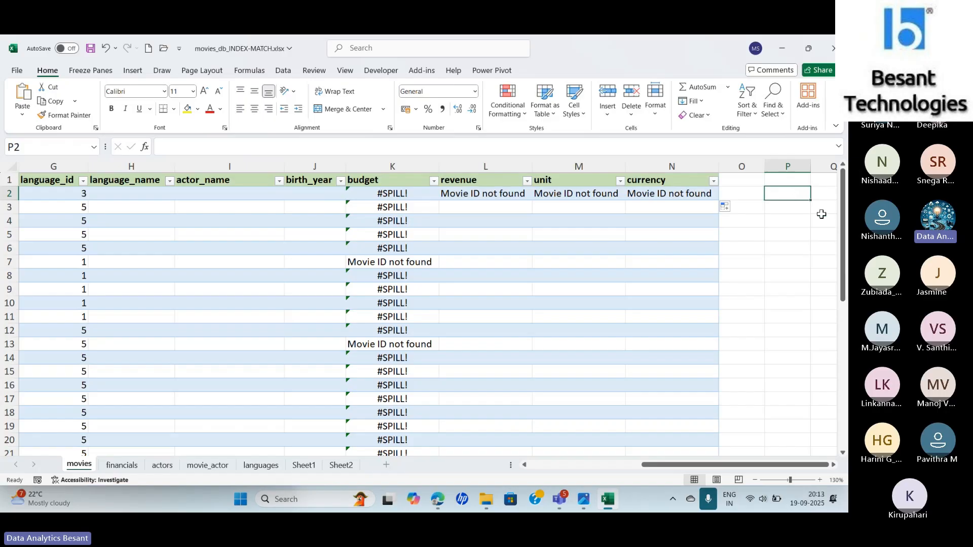
key(ctrl+v)
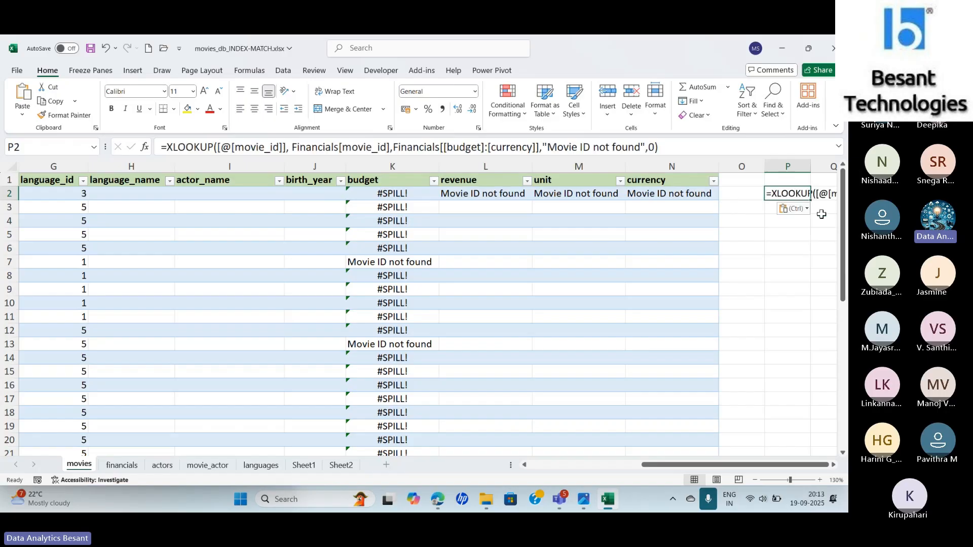
key(Down)
click(793, 196)
- Delete the budget, revenue, unit and currency columns and the language_name, actor_name and birth_year columns from the movies sheet
drag(398, 167, 651, 164)
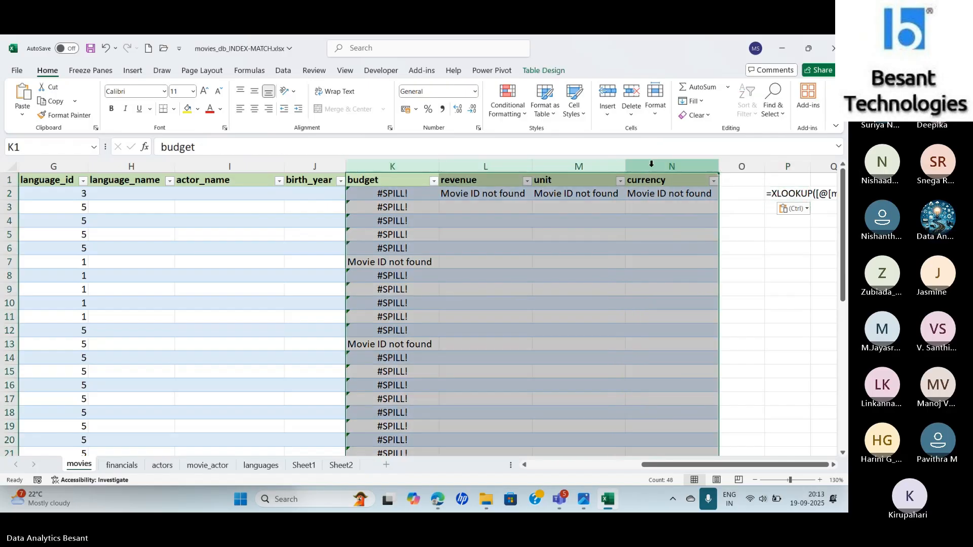
right_click(651, 164)
click(674, 292)
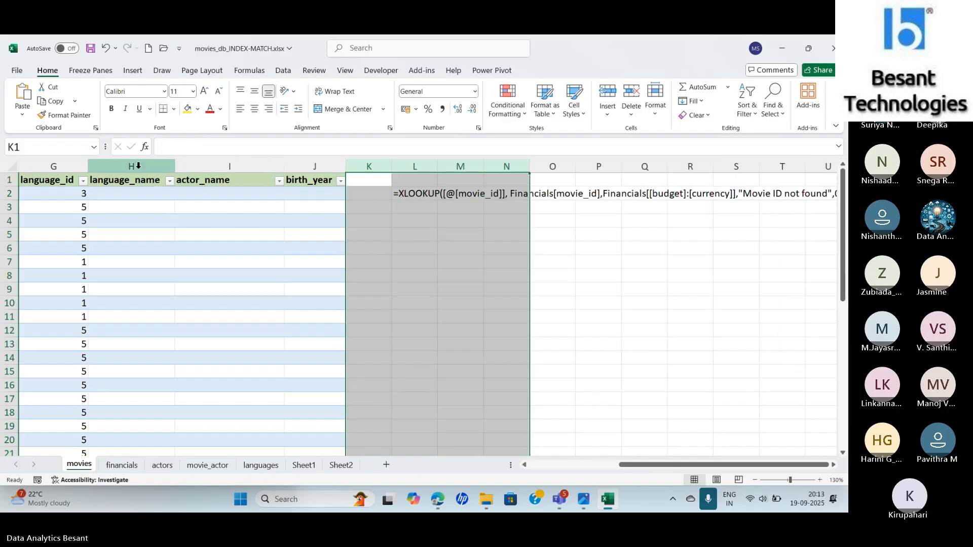
drag(138, 166, 304, 167)
right_click(304, 167)
click(342, 297)
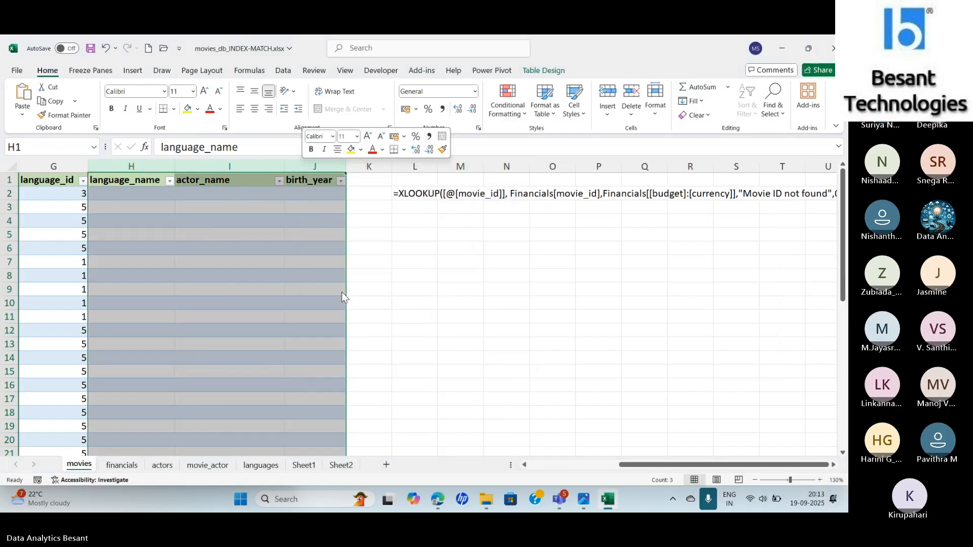
- Replace the lookup value of the pasted XLOOKUP in I2 with the movie_id in A2, Movies[@[movie_id]], and enter the formula
click(162, 196)
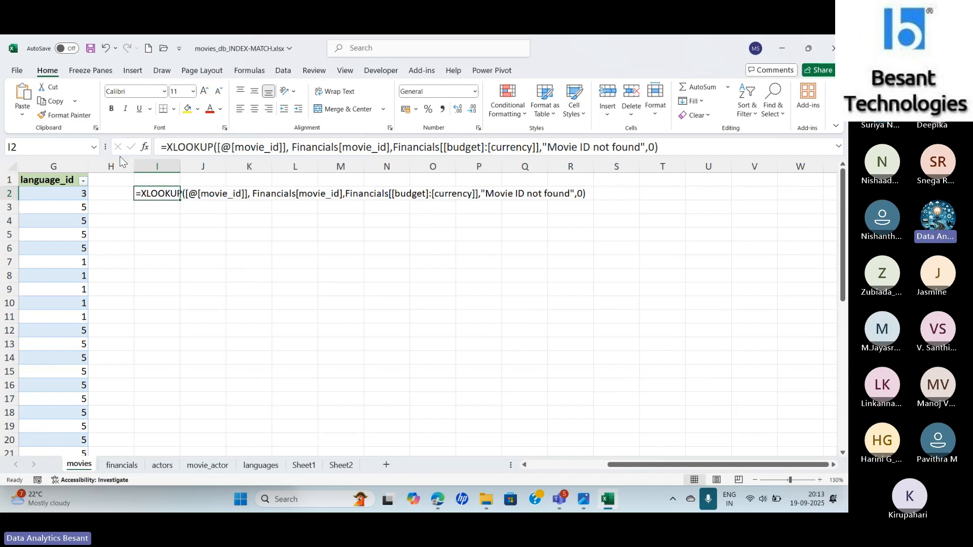
click(146, 149)
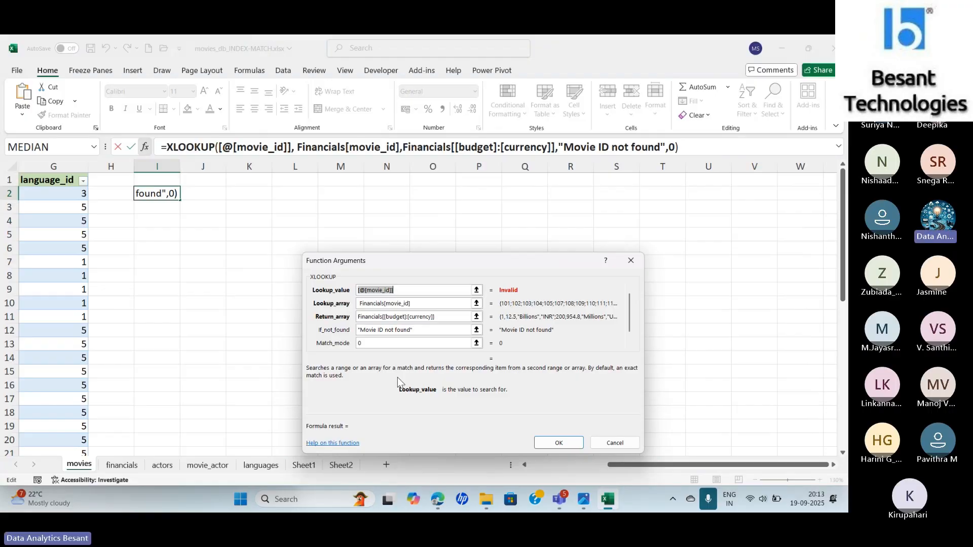
key(BackSpace)
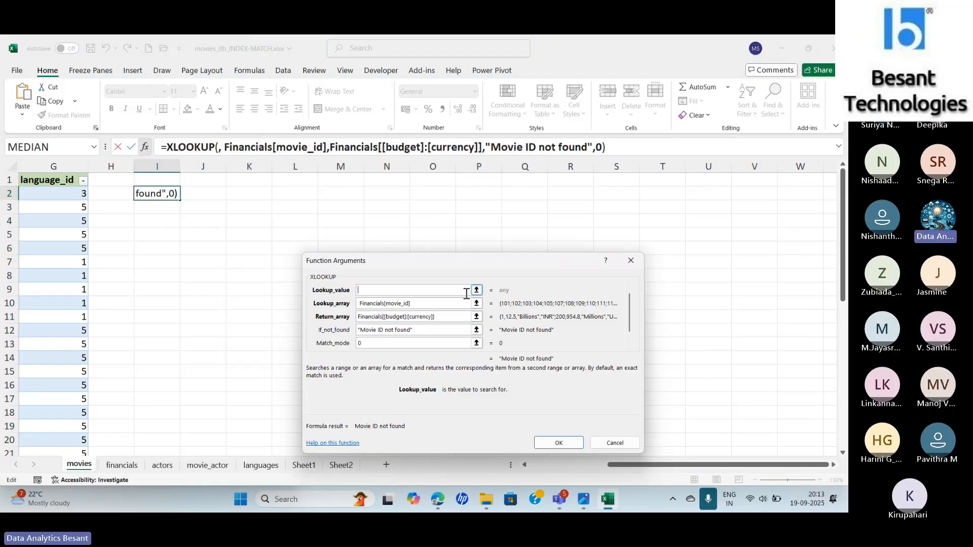
key(Tab)
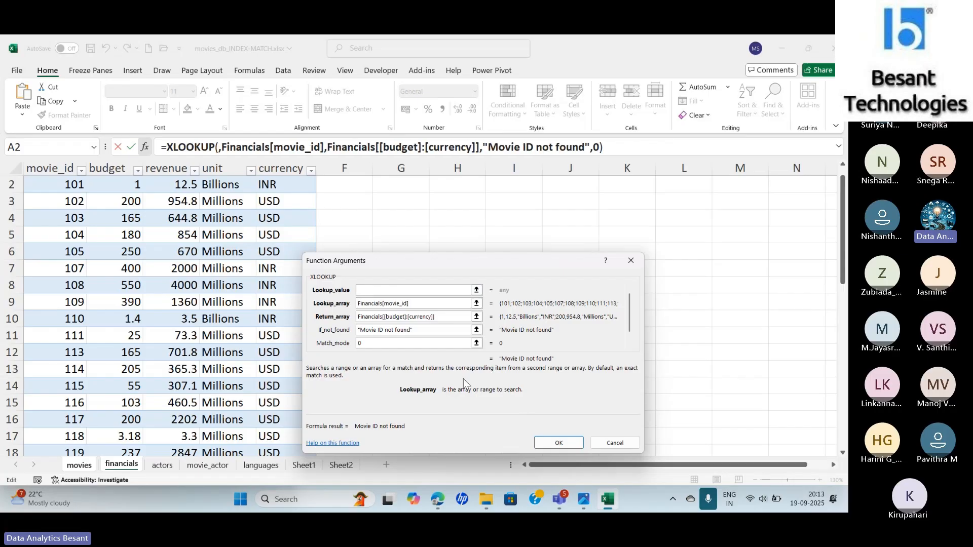
click(395, 291)
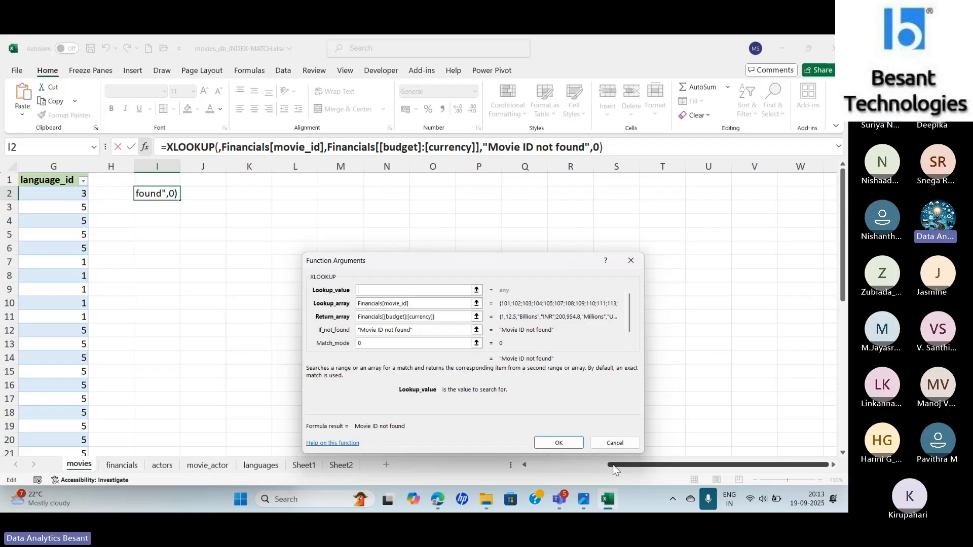
drag(613, 468, 529, 479)
click(49, 191)
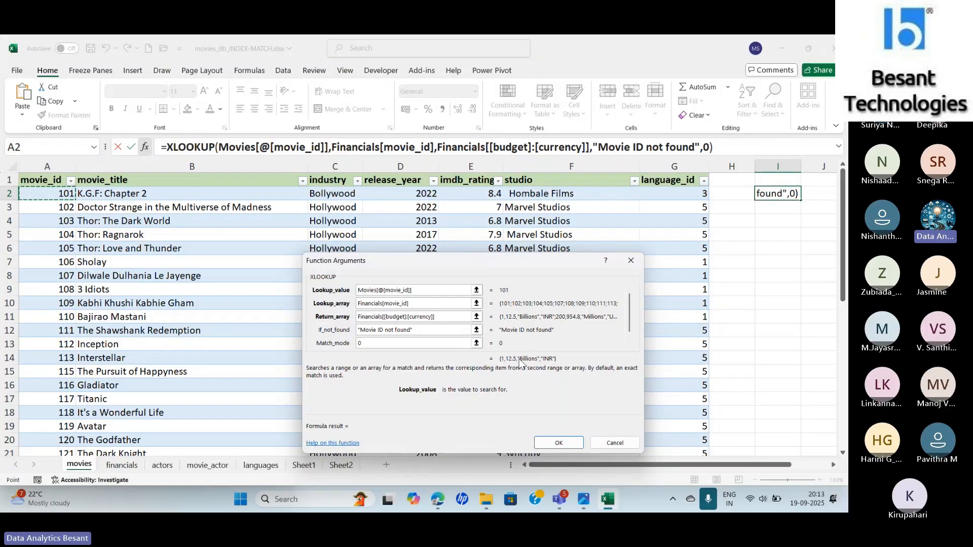
click(556, 442)
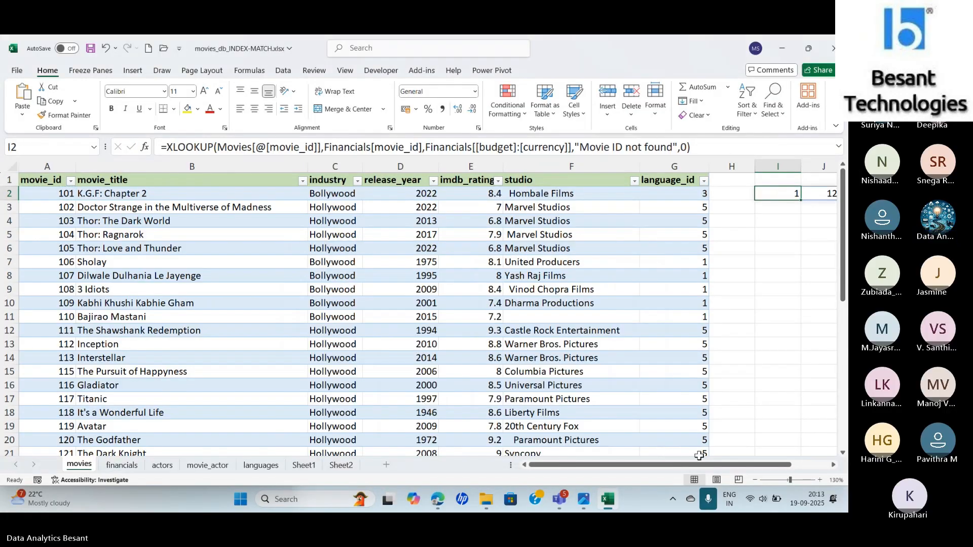
scroll(701, 464, right, 2)
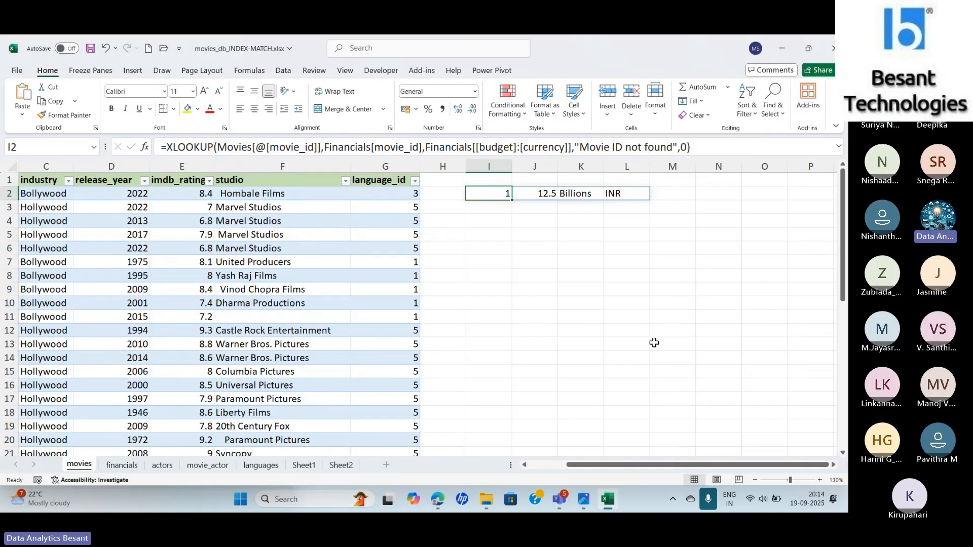
- Fill the XLOOKUP formula in I2 down to row 42, the last row of the movies table
click(711, 501)
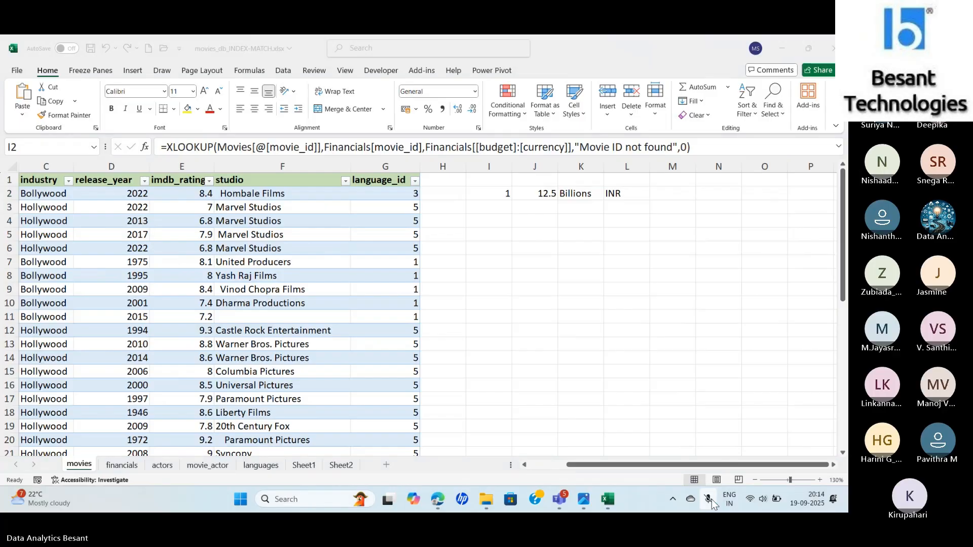
click(495, 188)
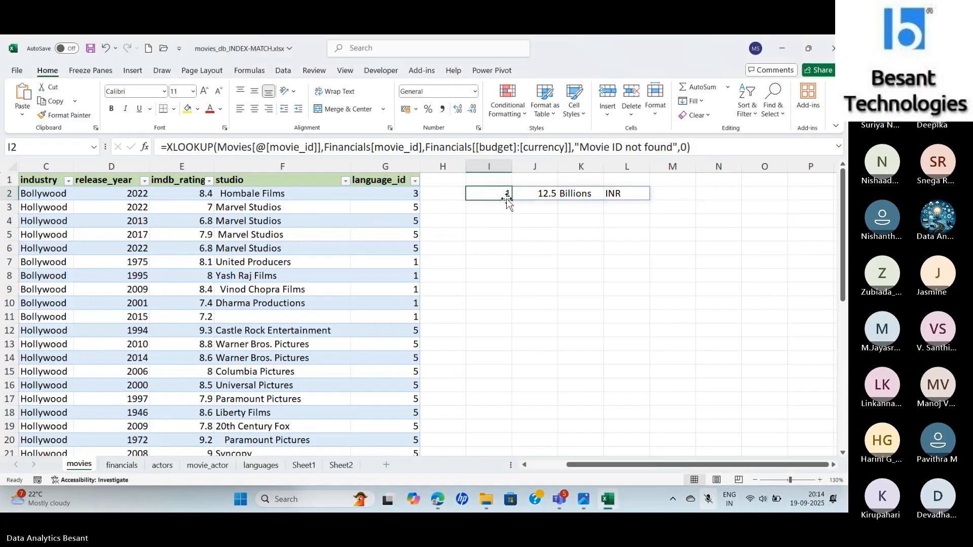
drag(513, 200, 512, 201)
drag(513, 201, 514, 377)
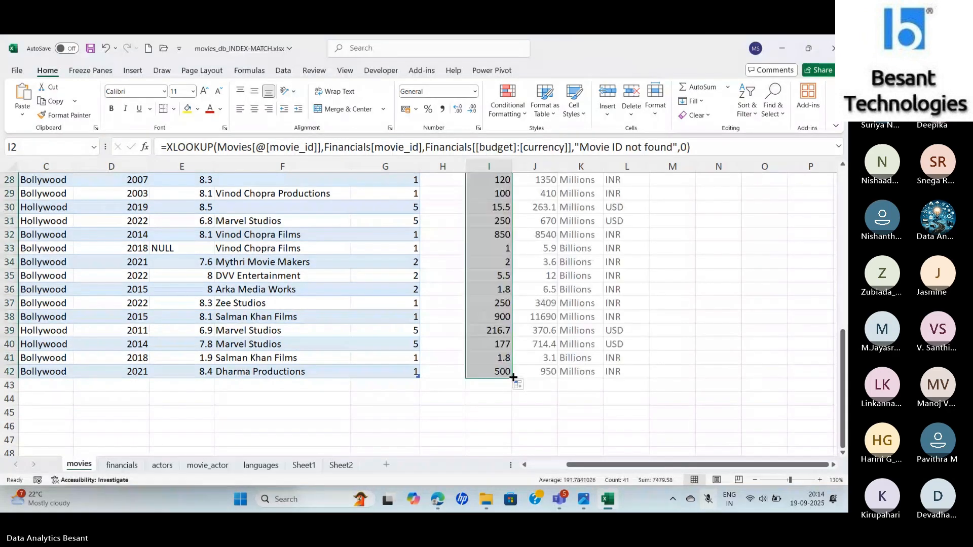
click(845, 226)
click(847, 175)
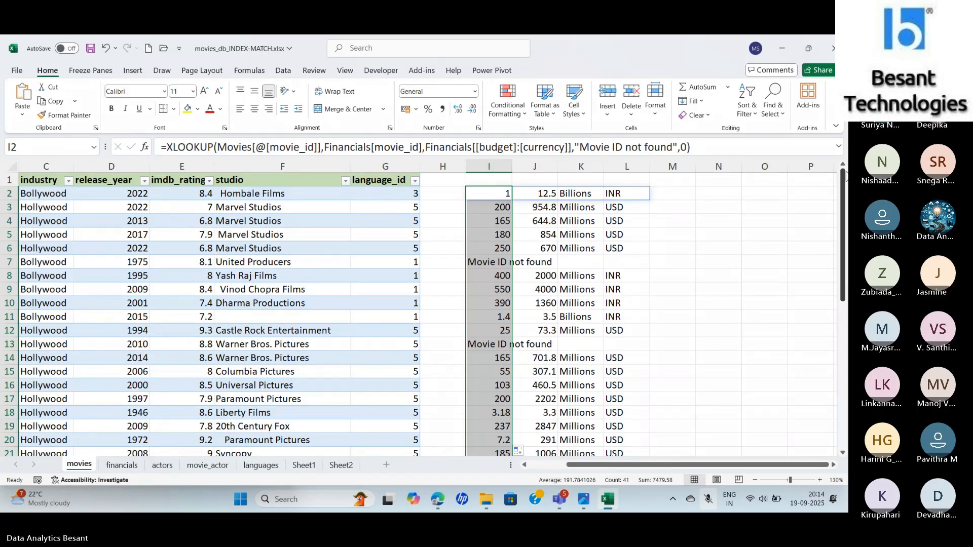
- Open the languages sheet and select the empty cell D1
click(709, 501)
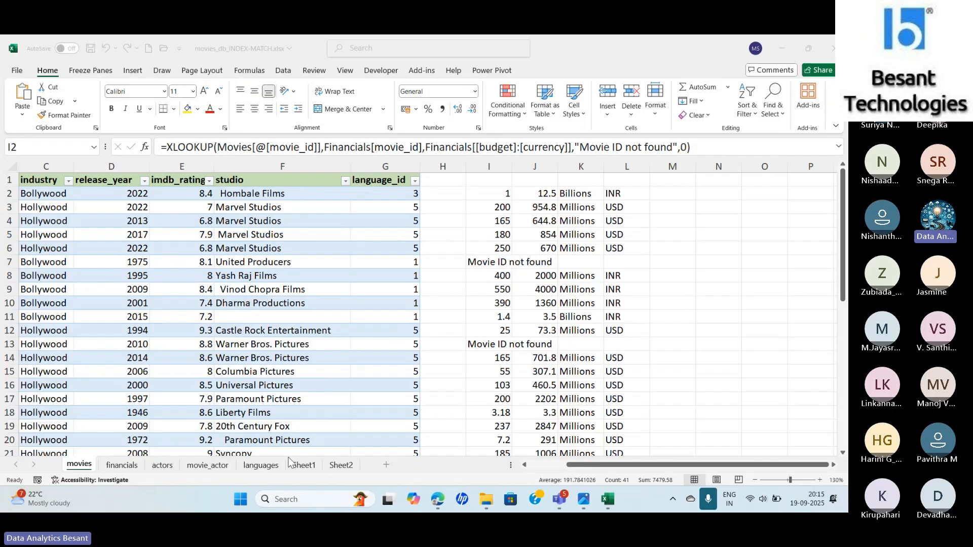
click(268, 471)
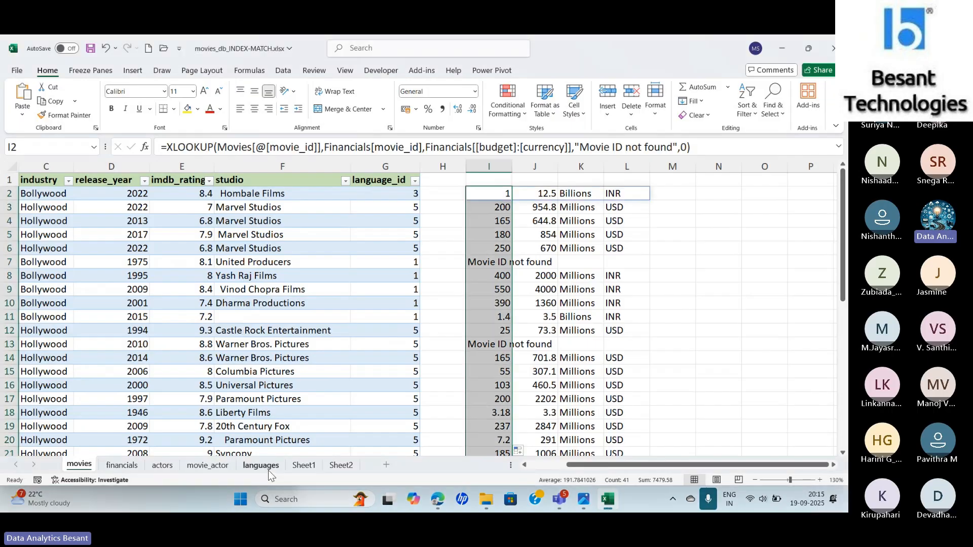
click(269, 471)
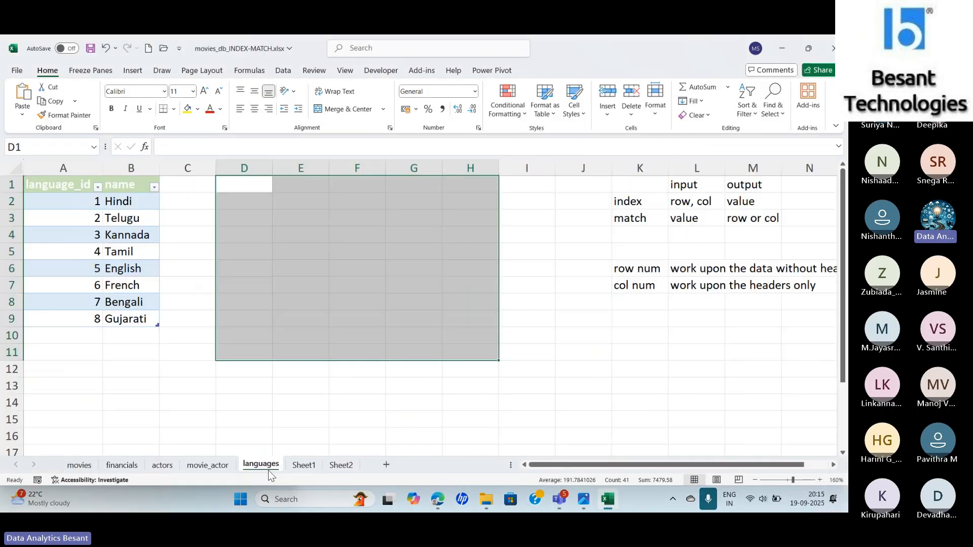
click(245, 181)
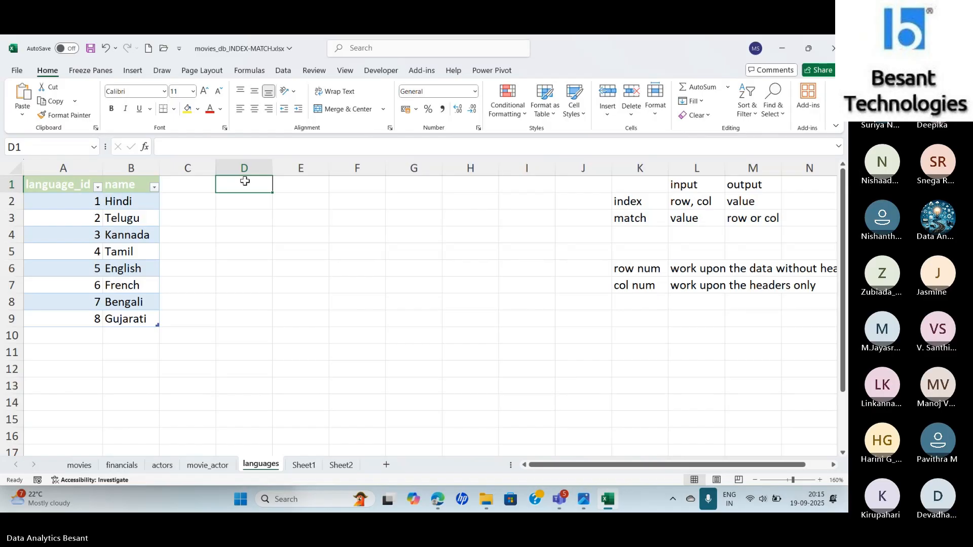
- Switch to the Teams meeting window, dismiss its recording and transcription notice, and return to the Excel workbook
key(alt+Tab)
key(alt+Tab)
key(alt+Tab)
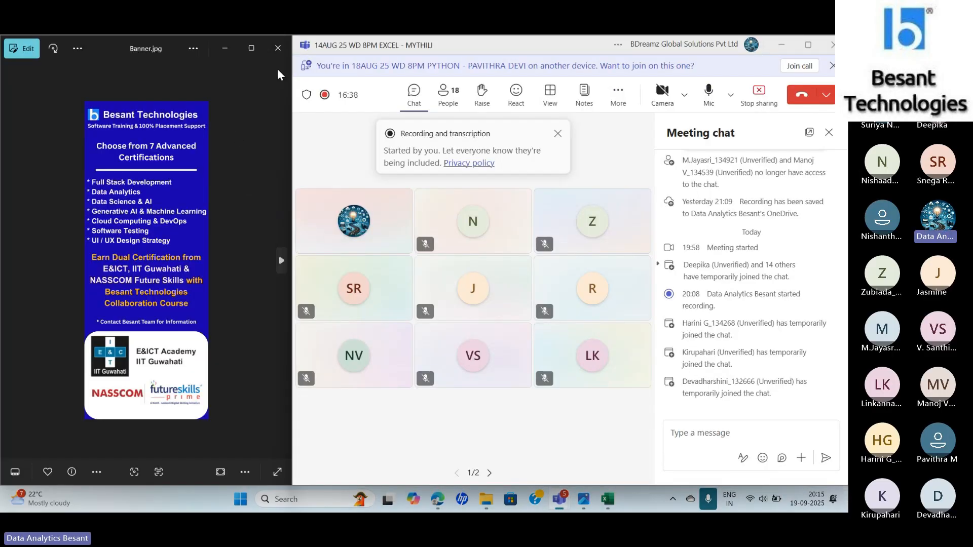
click(559, 135)
key(XF86AudioRaiseVolume)
key(XF86AudioRaiseVolume)
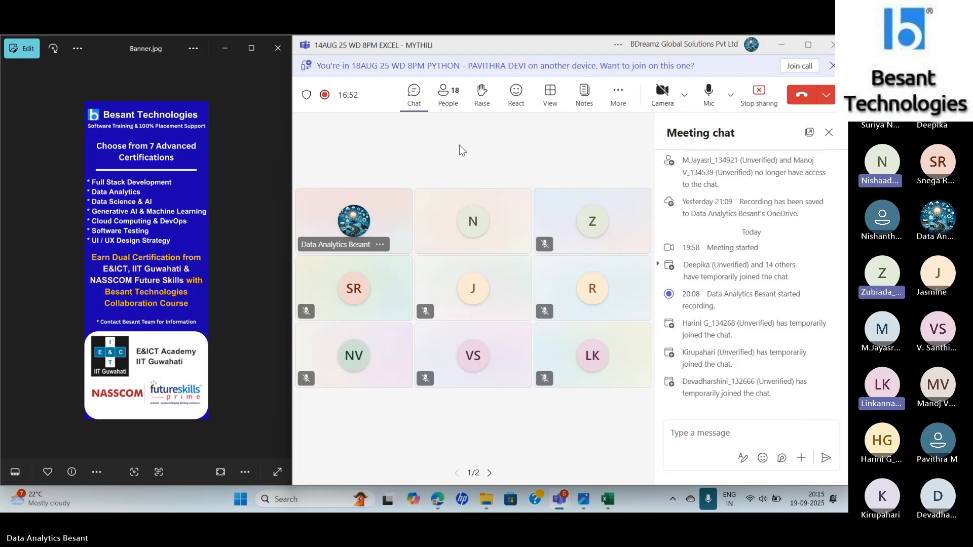
key(alt+Tab)
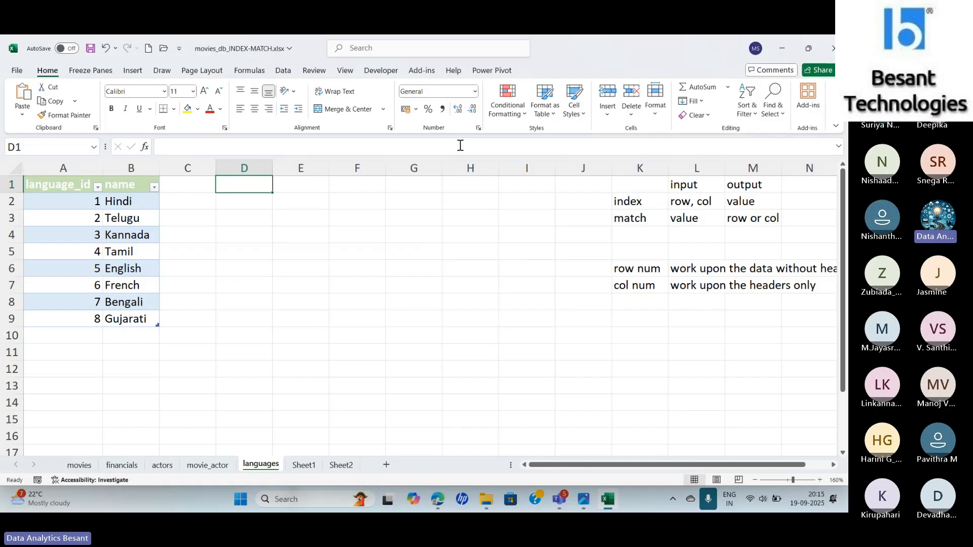
- Check the table name assigned to the language_id and name table on the languages sheet
key(Down)
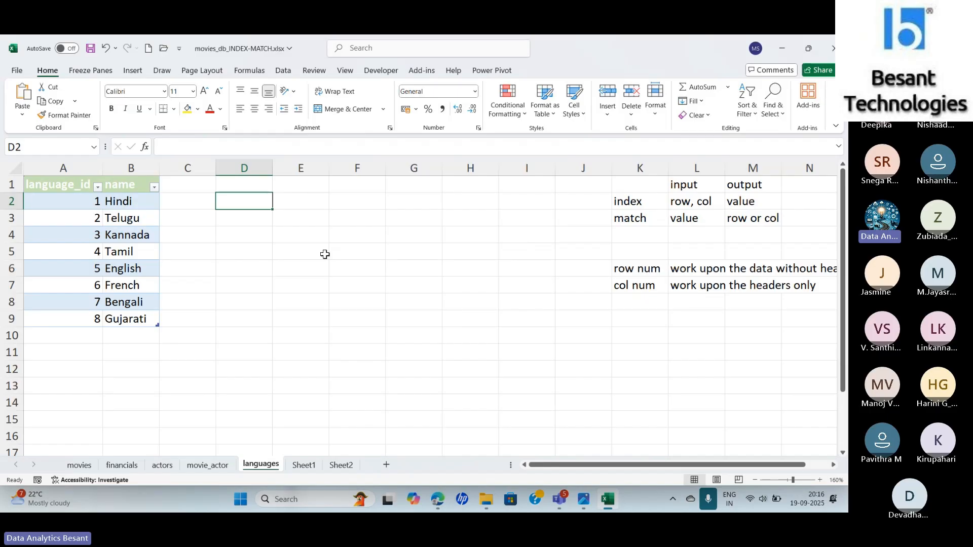
click(95, 252)
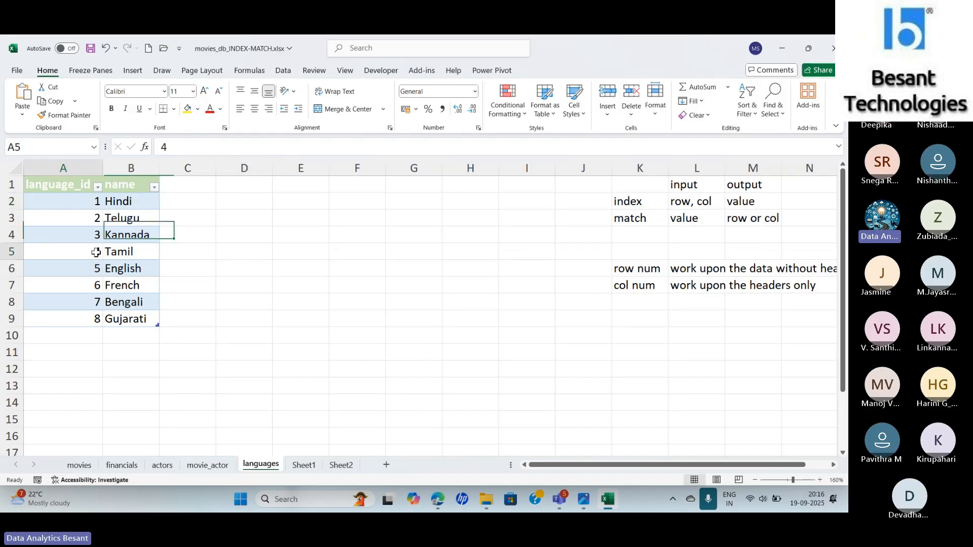
click(545, 71)
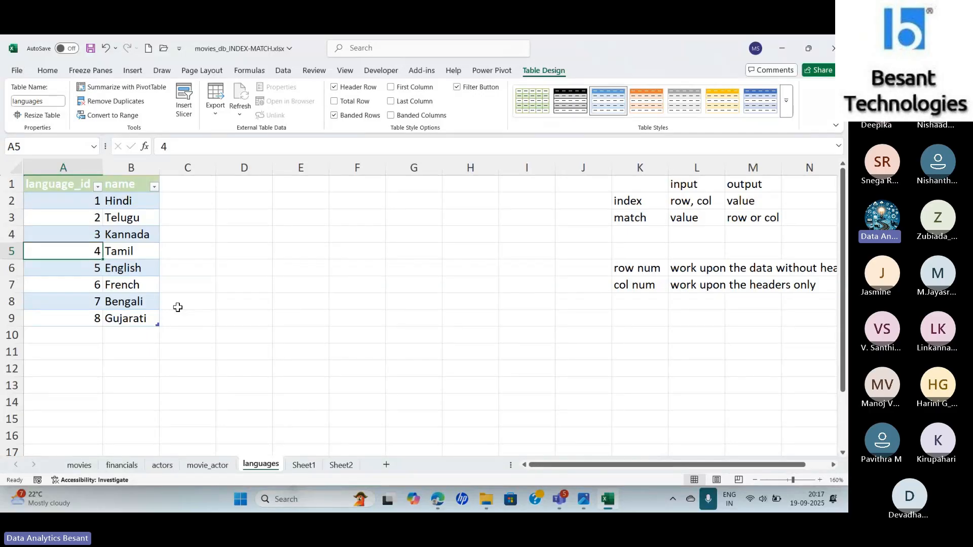
- Start an INDEX function in E2 using the array, row_num, column_num form, with the data range A2:B9 of the languages table as its array
click(295, 203)
text(=i)
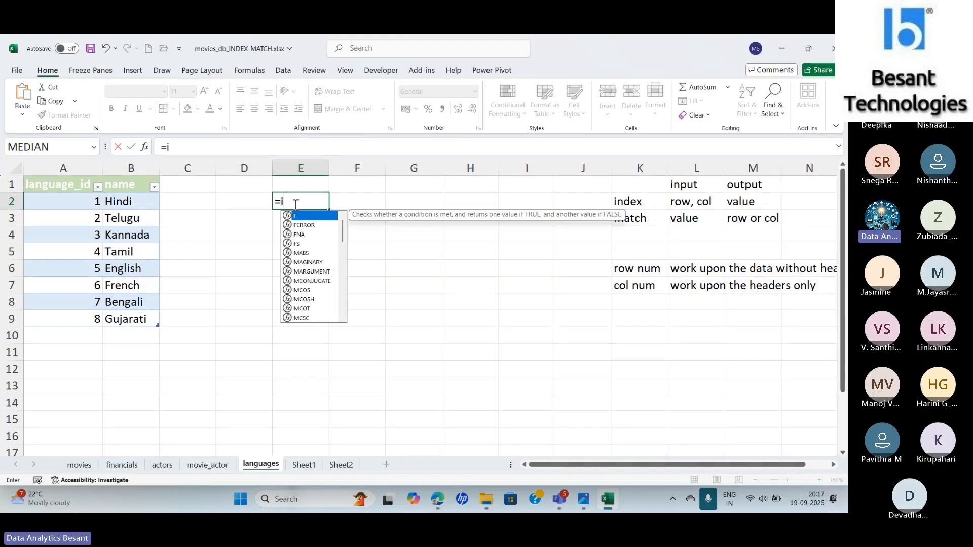
text(nde)
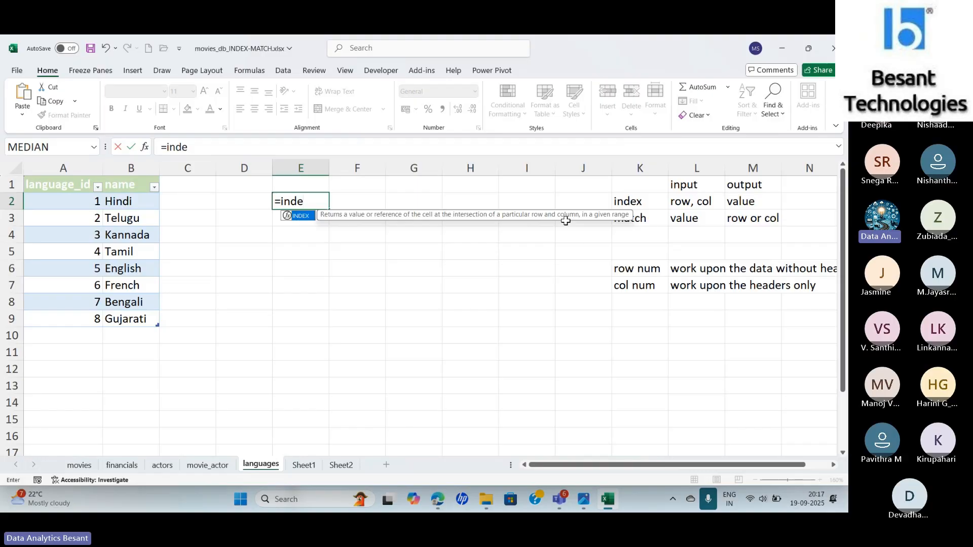
key(Tab)
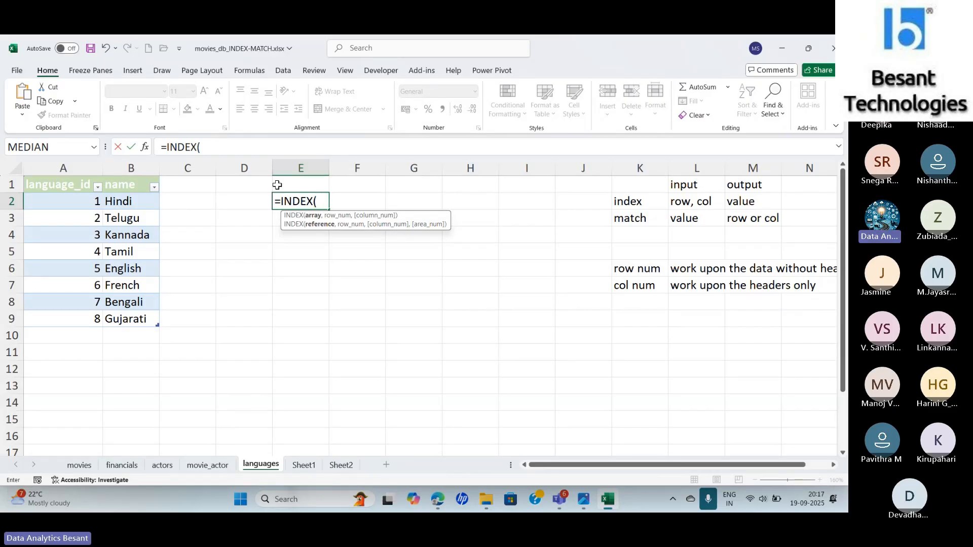
click(147, 149)
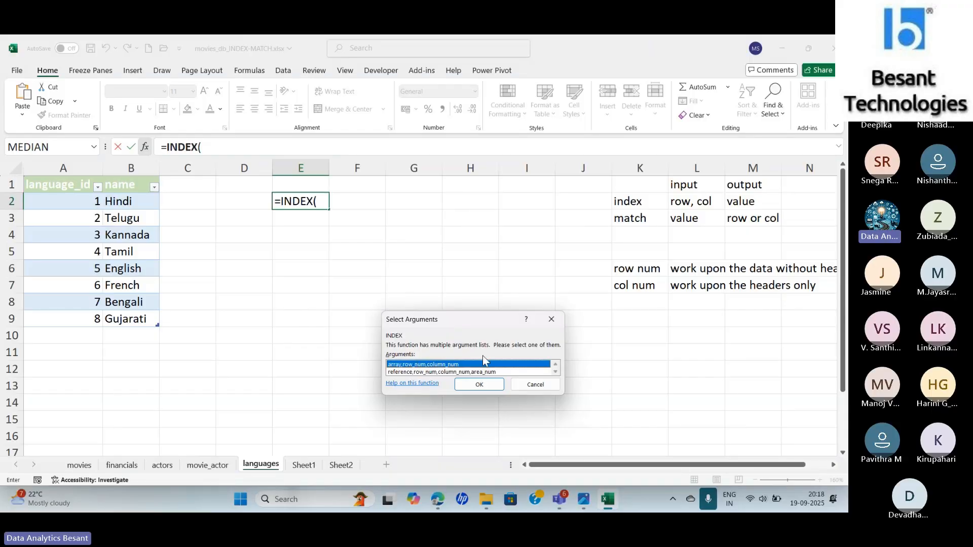
click(491, 385)
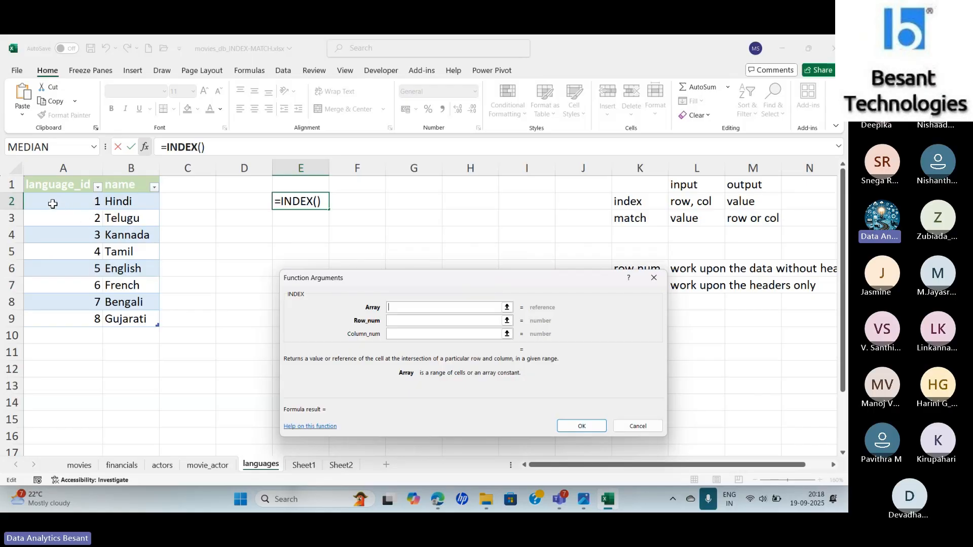
drag(58, 204, 130, 321)
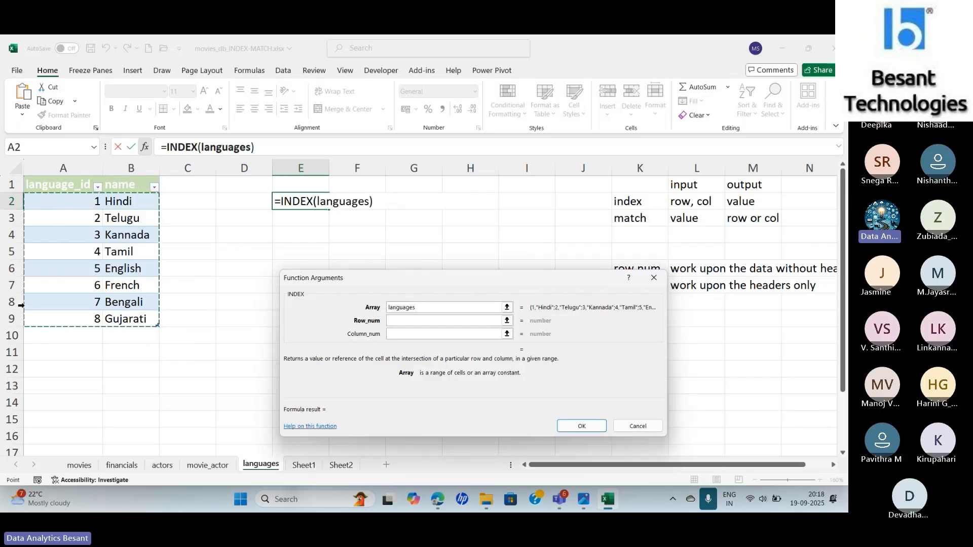
- Set the INDEX function's row number to 4 and column number to 2, and enter the formula in E2
click(411, 321)
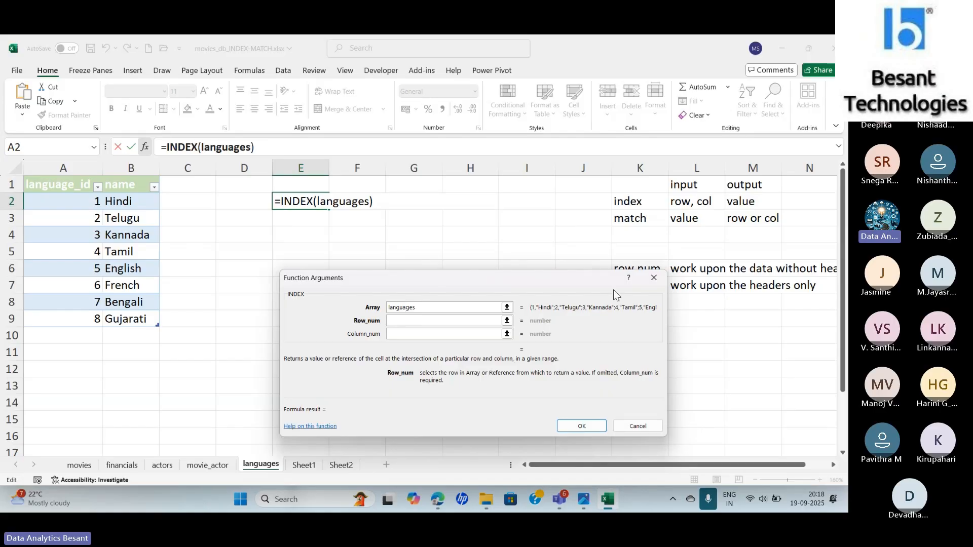
click(711, 500)
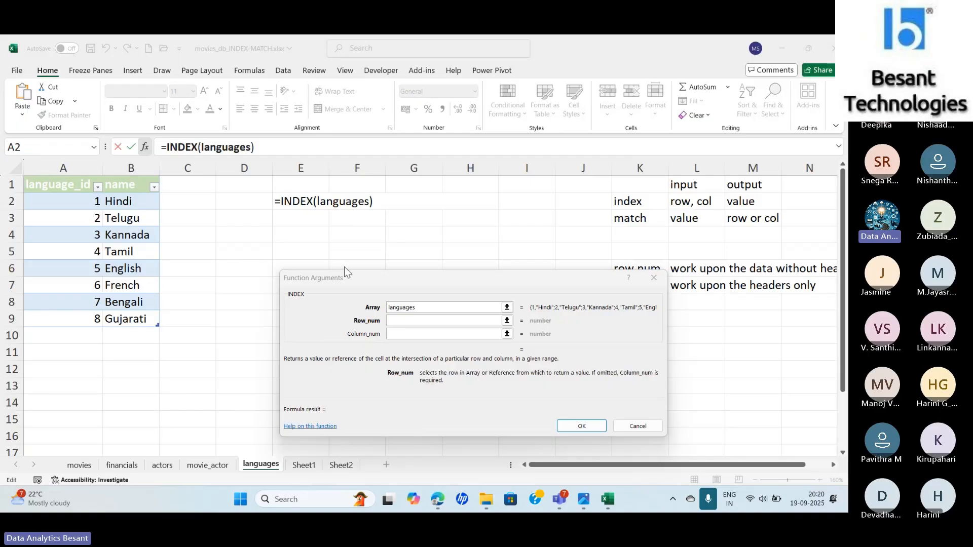
click(414, 322)
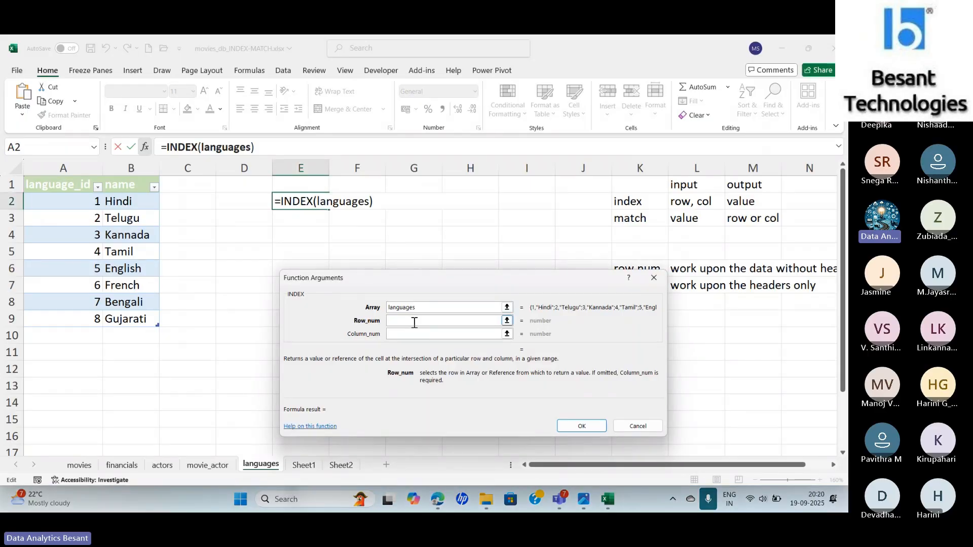
text(4)
key(Tab)
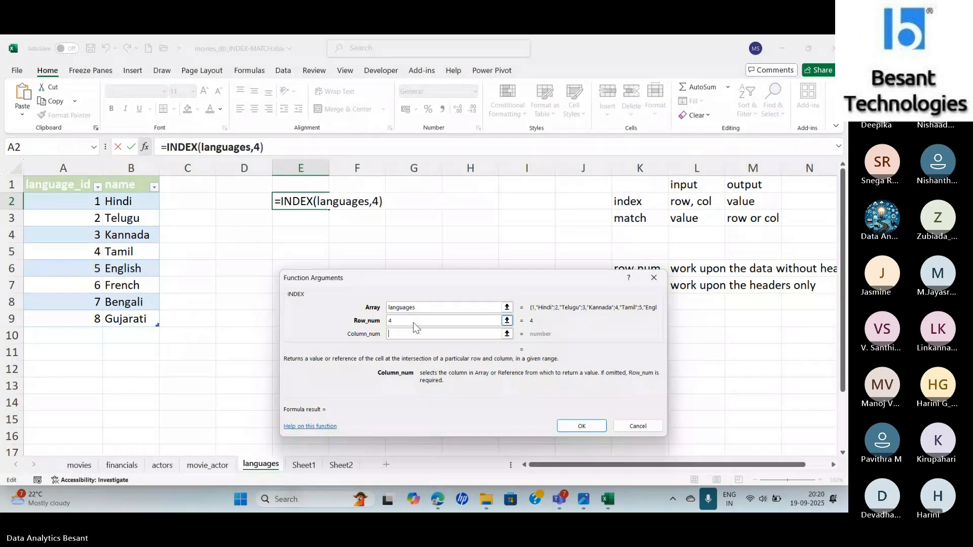
text(2)
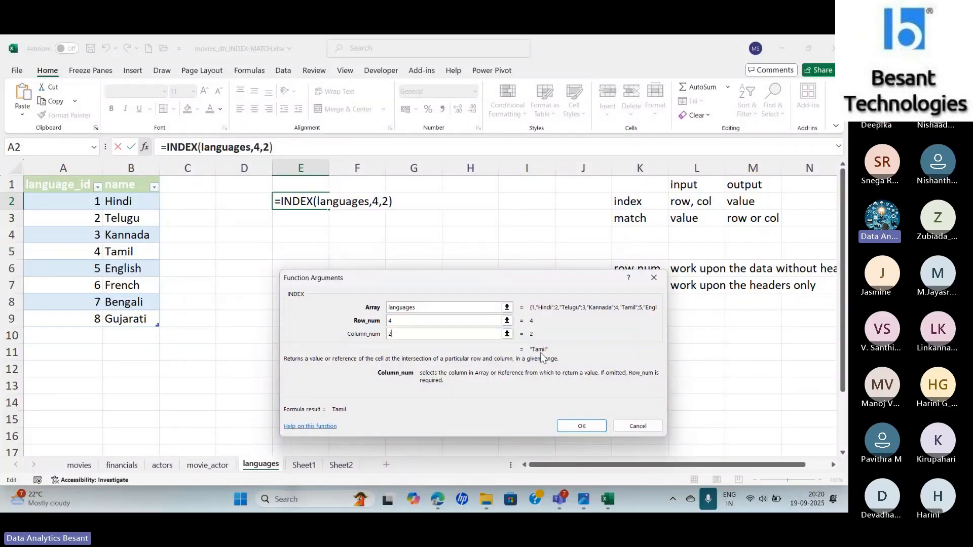
click(586, 430)
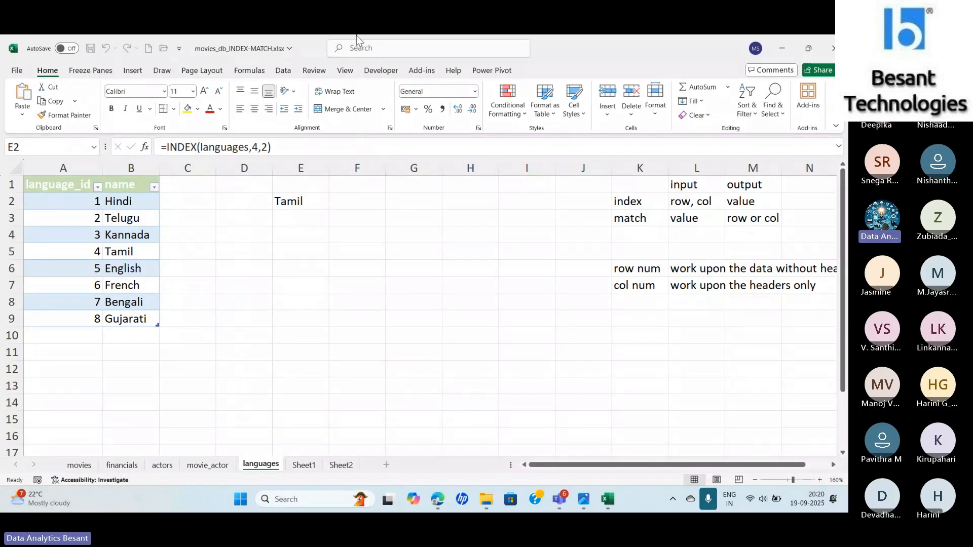
- Change the column number of the INDEX formula in E2 to 1 through its function arguments
click(146, 147)
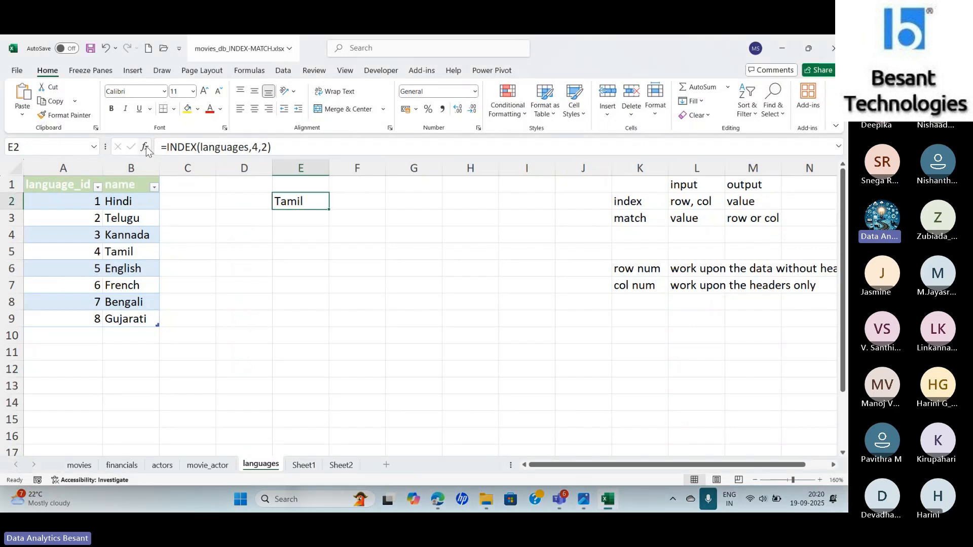
click(146, 148)
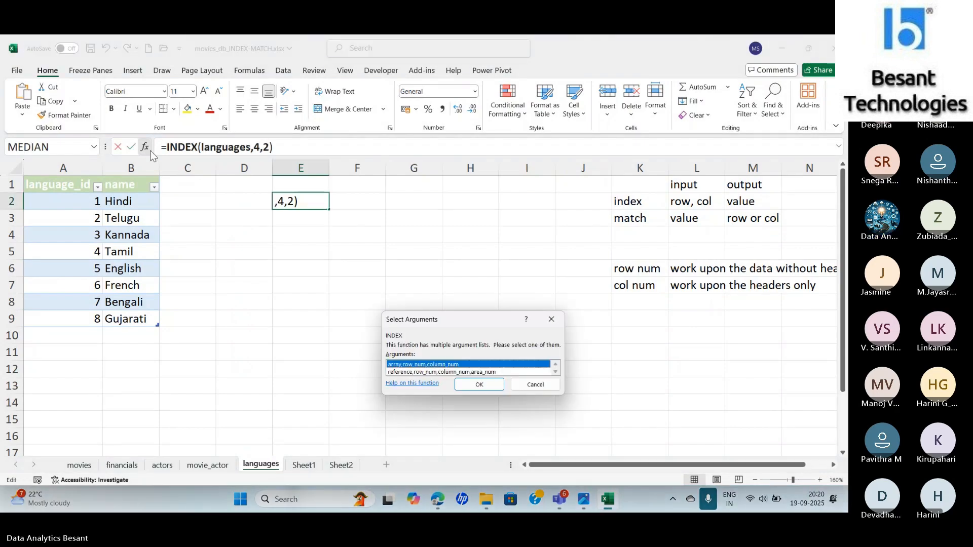
click(473, 387)
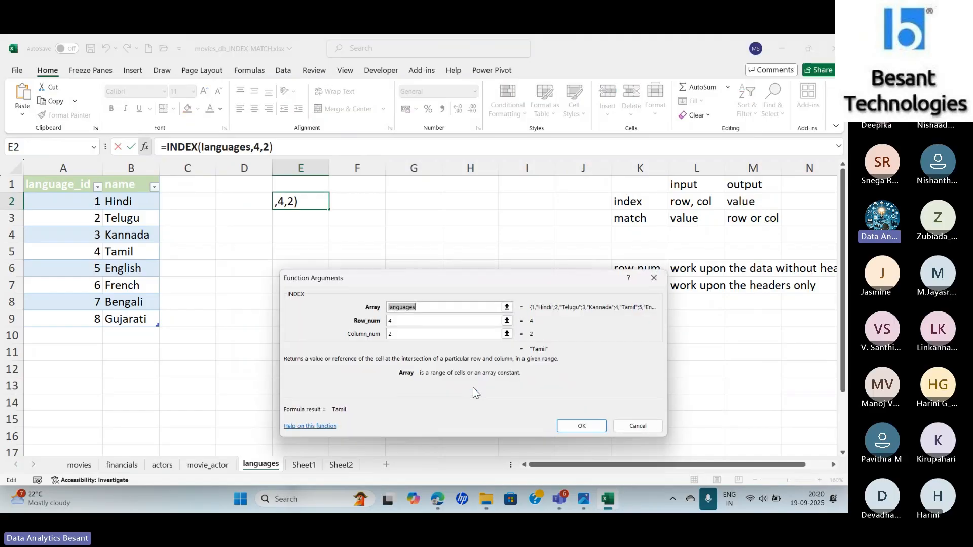
click(430, 311)
click(402, 336)
key(BackSpace)
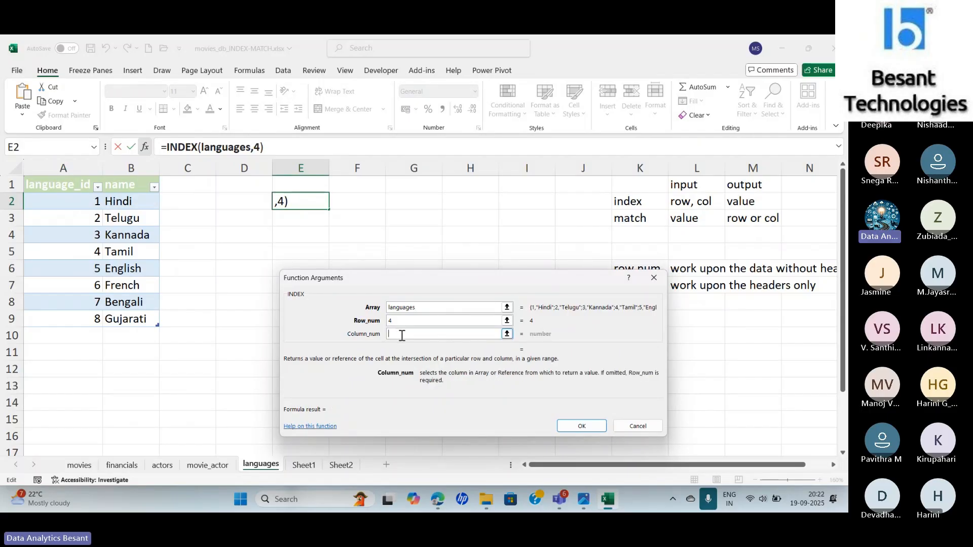
text(1)
click(593, 427)
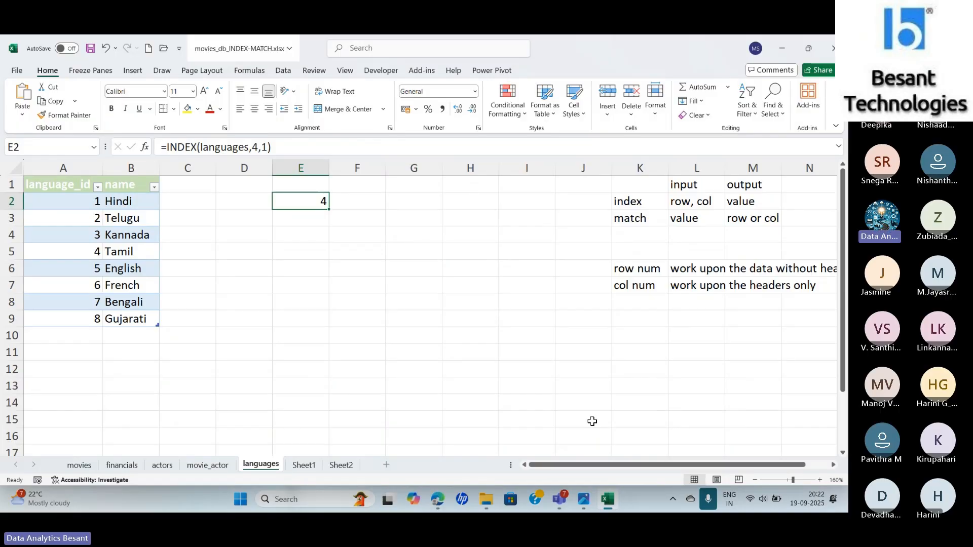
- Start a MATCH function in E4 and open its function arguments
key(Down)
key(Down)
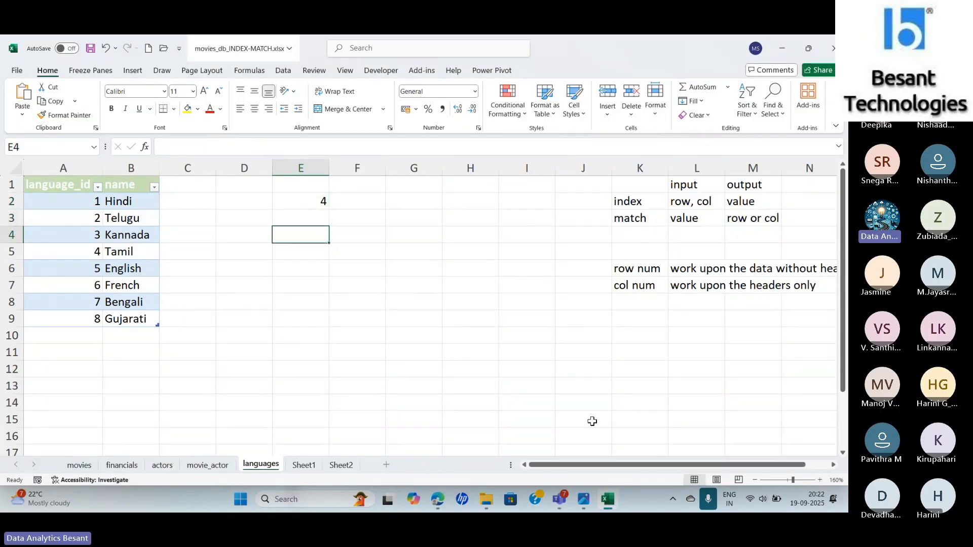
text(=)
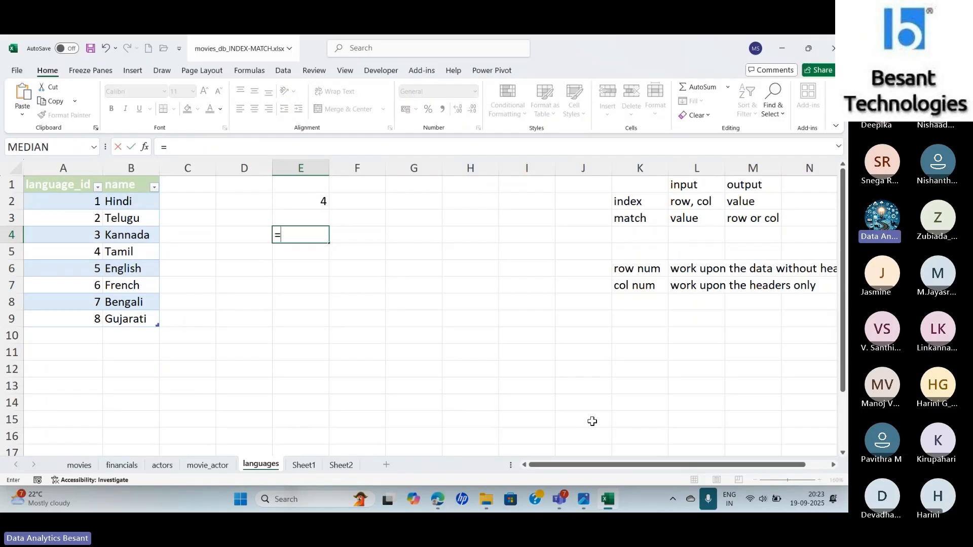
text(ma)
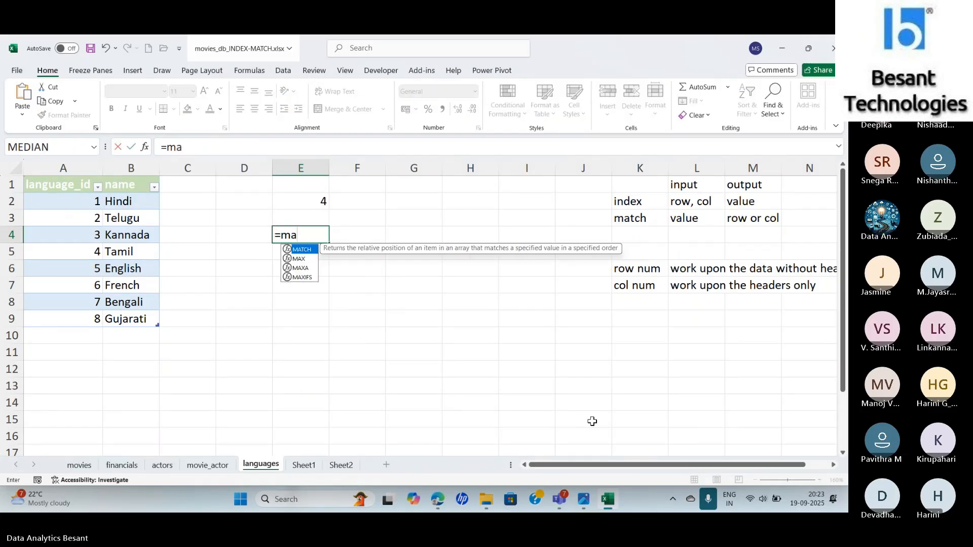
text(tch)
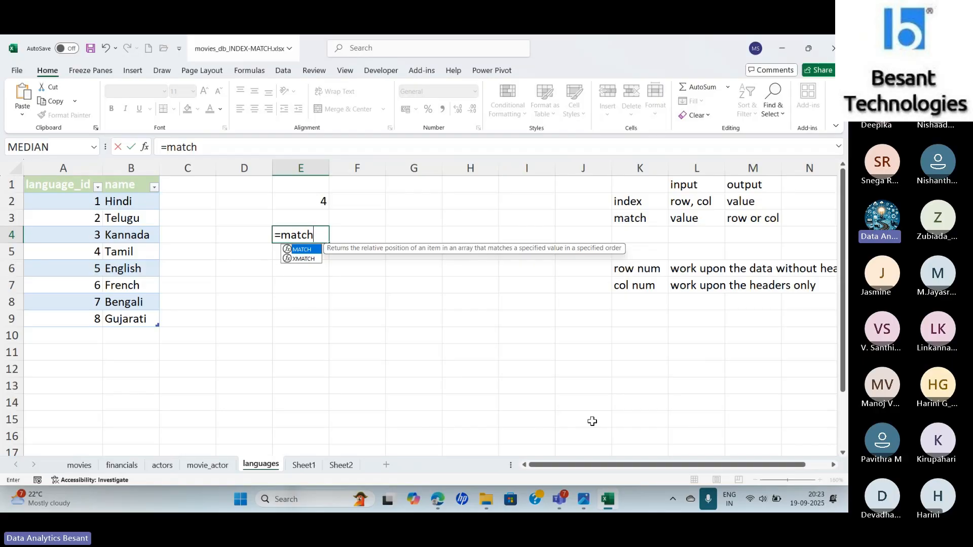
key(Tab)
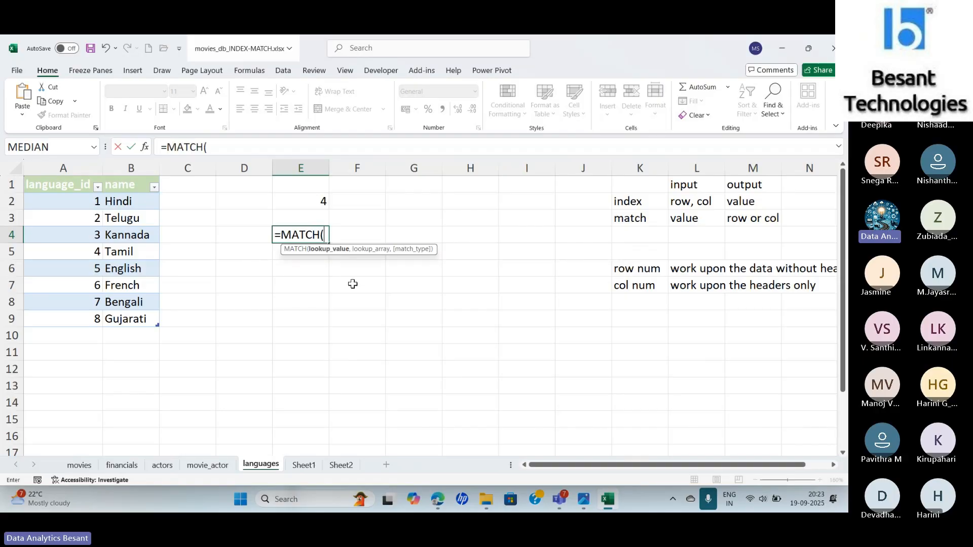
click(146, 147)
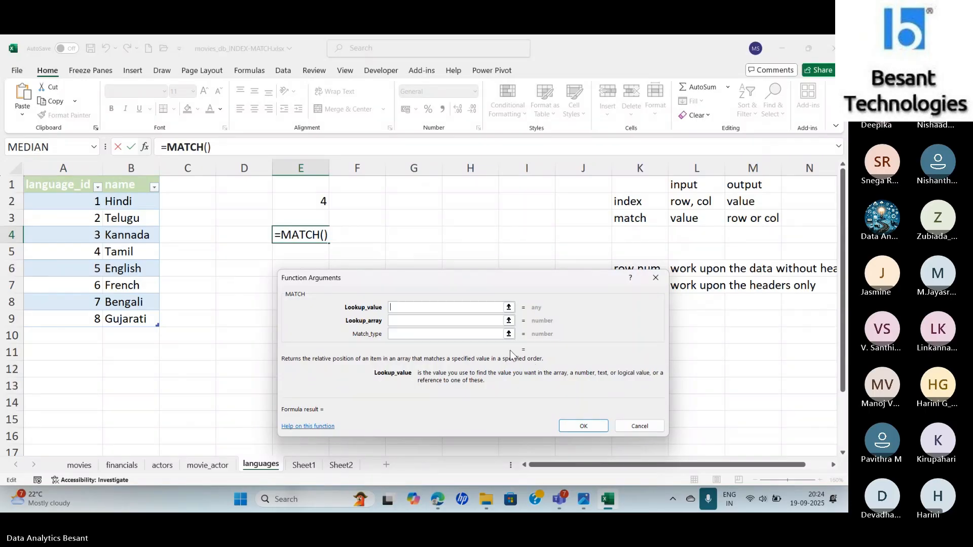
- Set the MATCH lookup value to B5, the lookup array to languages[name] and the match type to 0, and enter the formula in E4
click(127, 252)
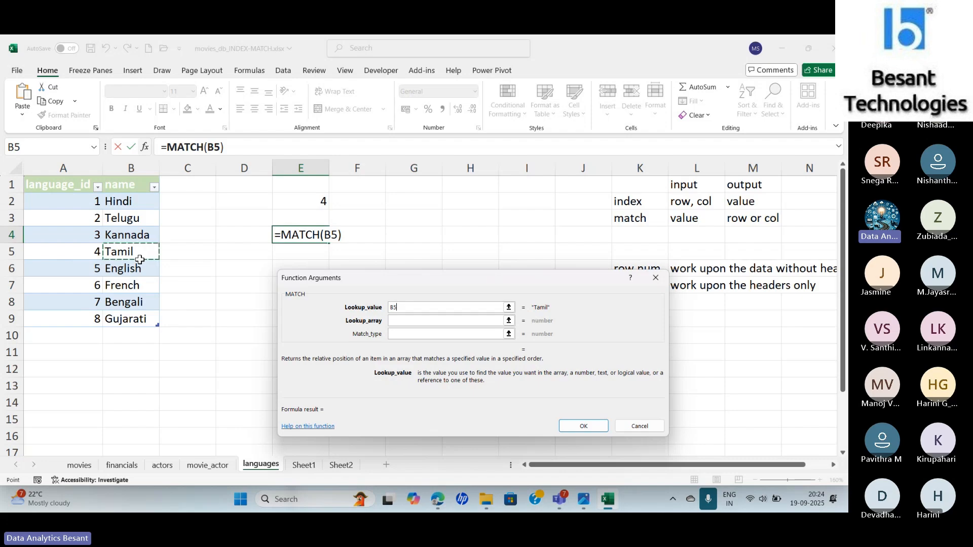
click(399, 320)
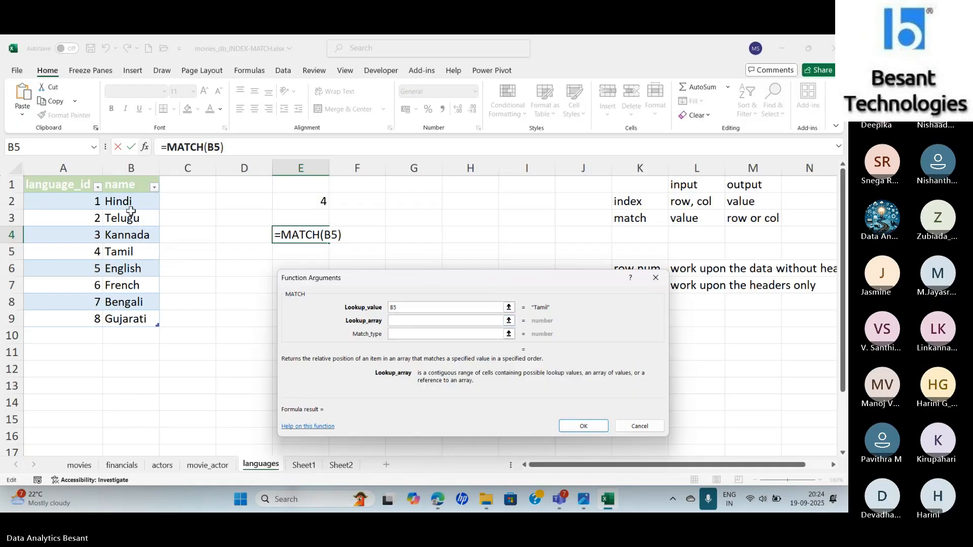
drag(121, 201, 130, 321)
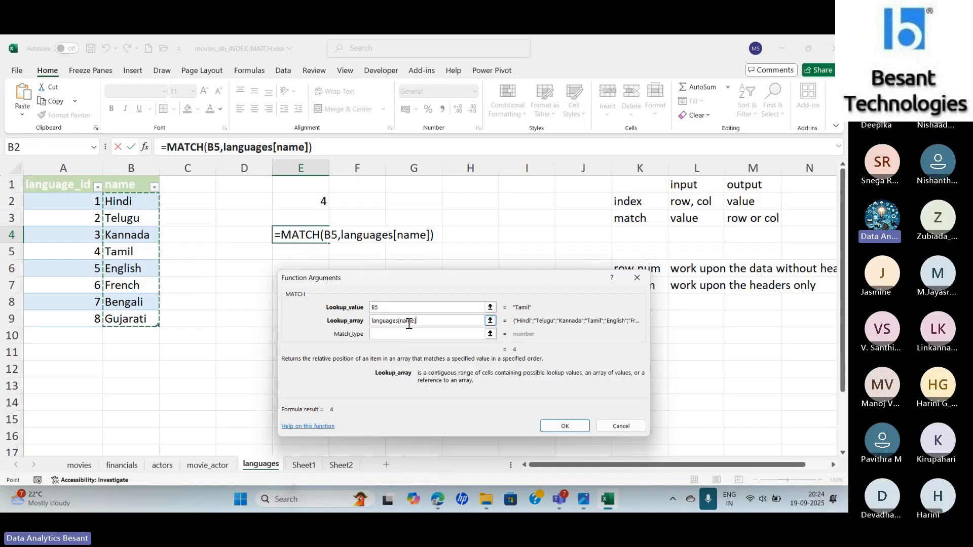
click(392, 333)
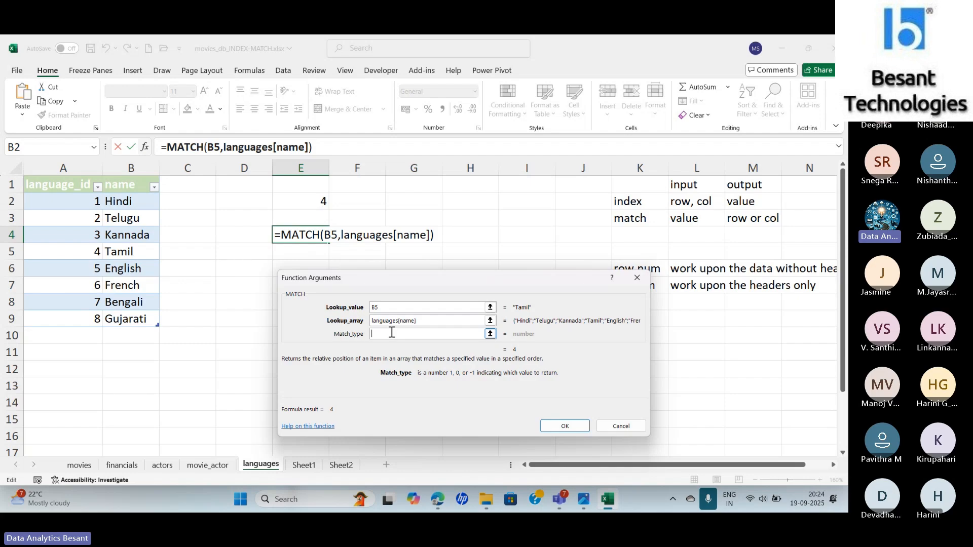
text(0)
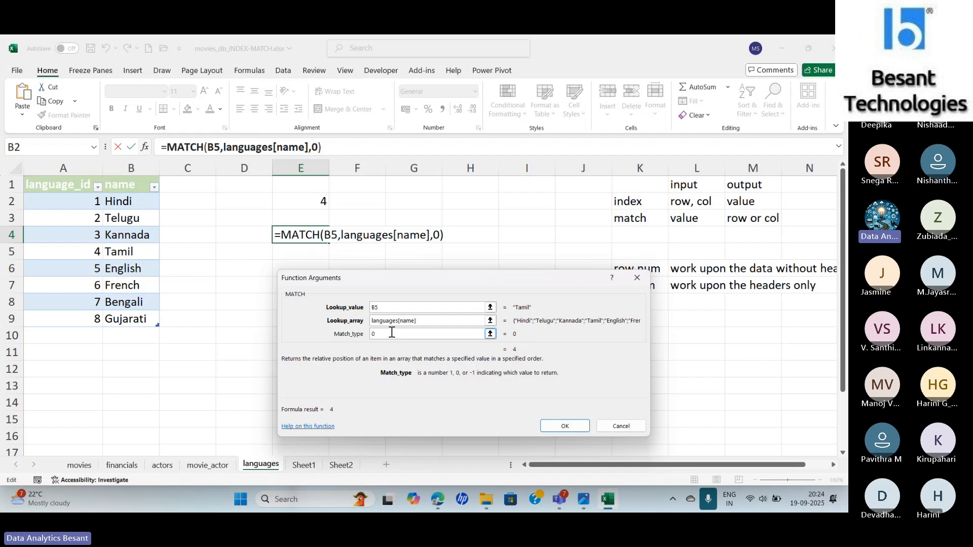
click(564, 426)
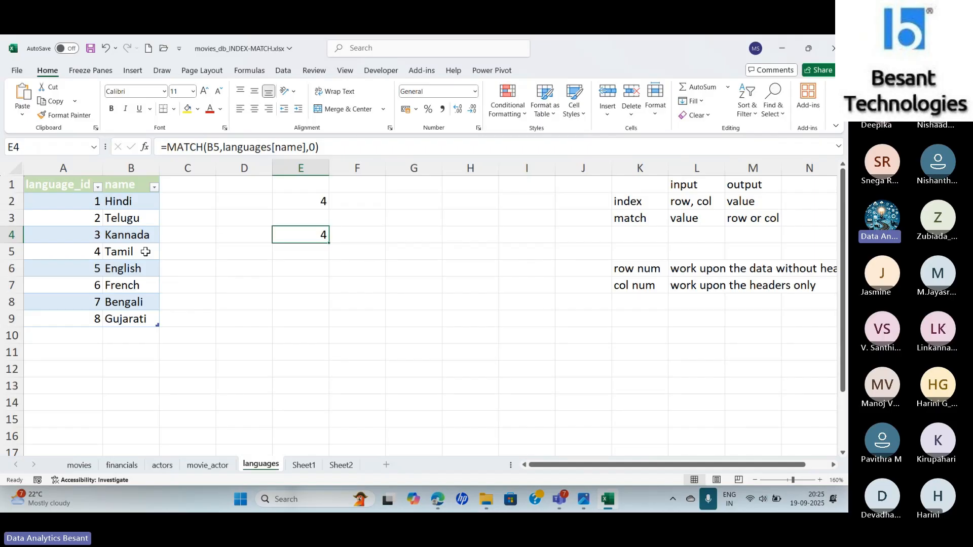
- Set the column number of the INDEX formula in E2 to 2
click(293, 206)
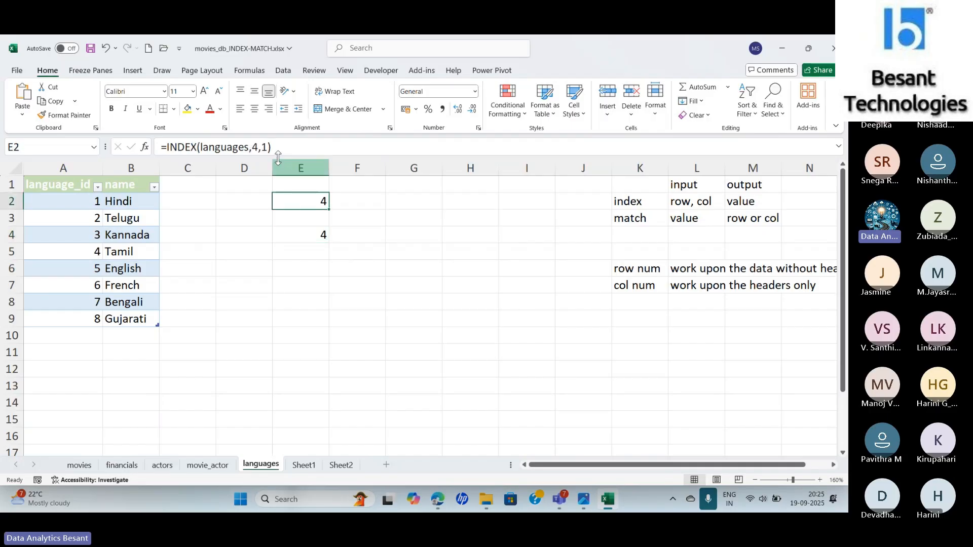
click(268, 147)
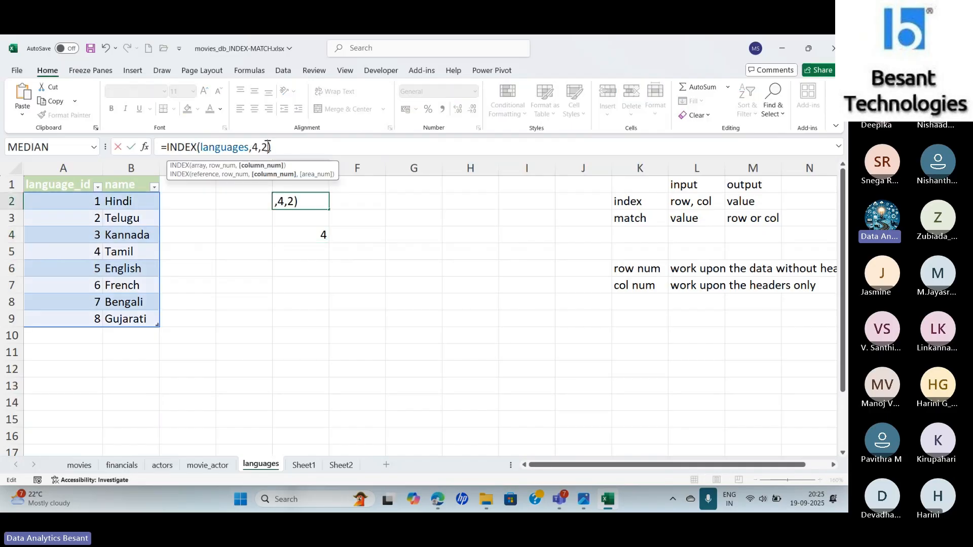
key(Return)
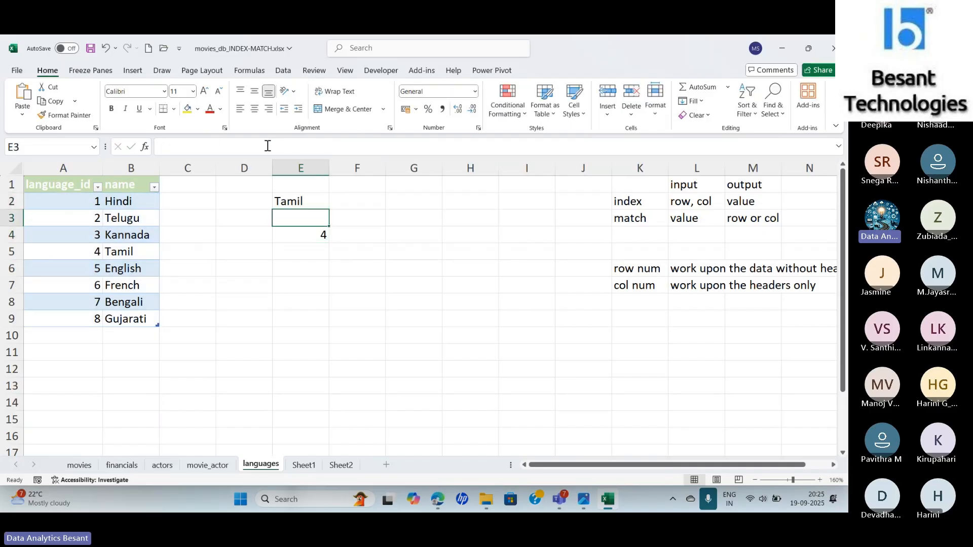
key(Up)
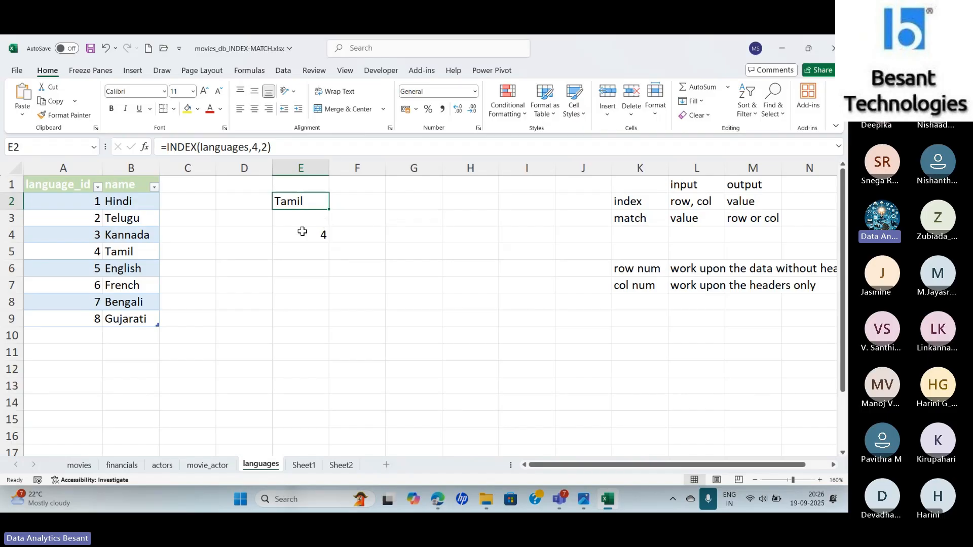
- Start a MATCH formula in E5 with the name header cell as lookup value and the languages table's header row as lookup array
click(302, 233)
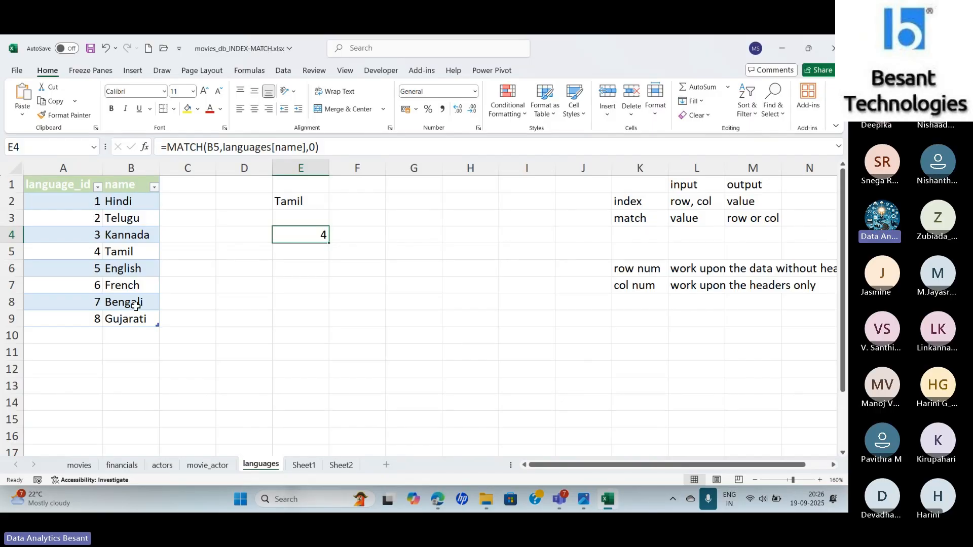
key(Down)
key(Down)
key(Up)
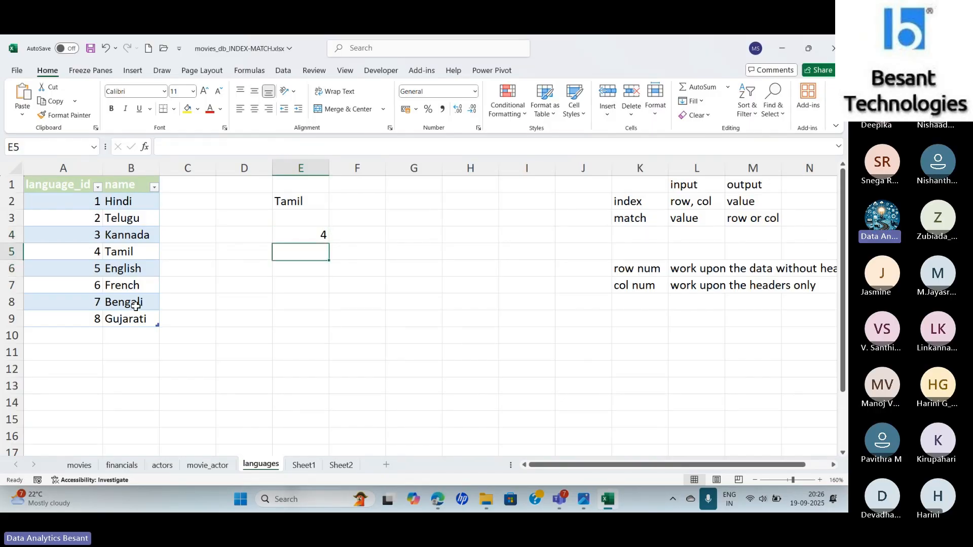
text(=match)
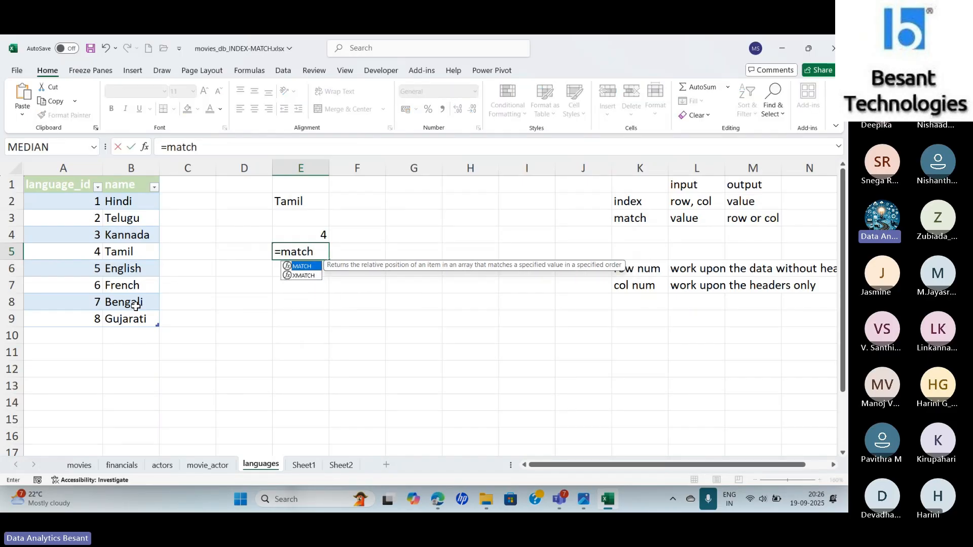
key(Tab)
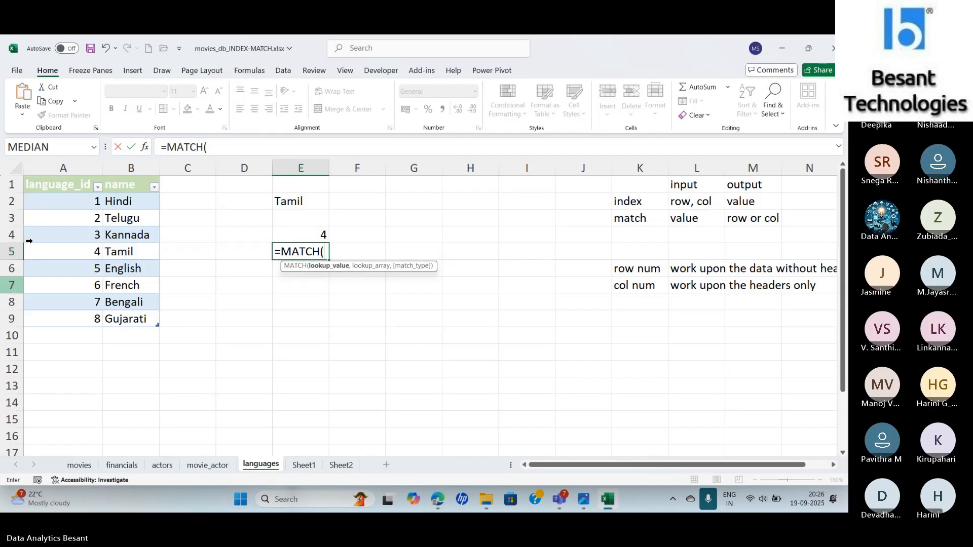
click(123, 187)
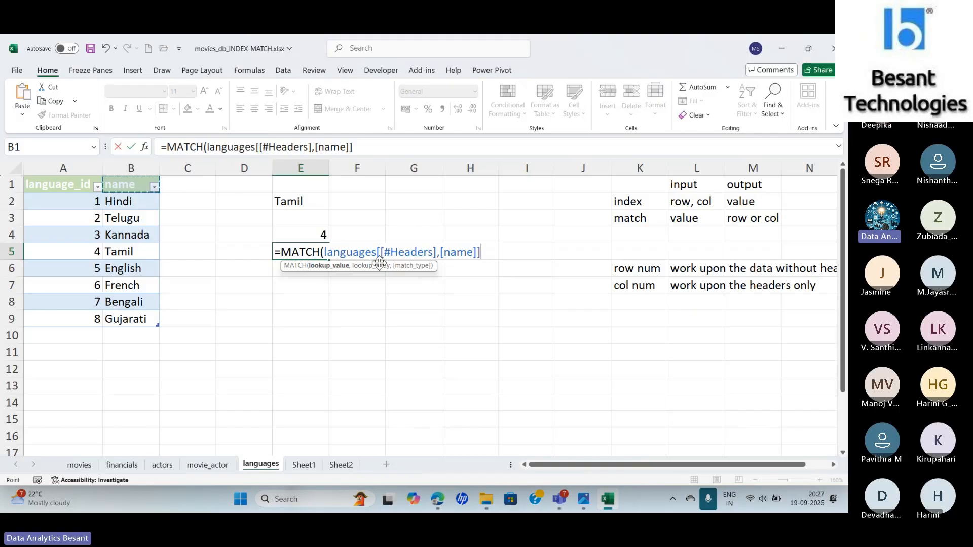
click(370, 153)
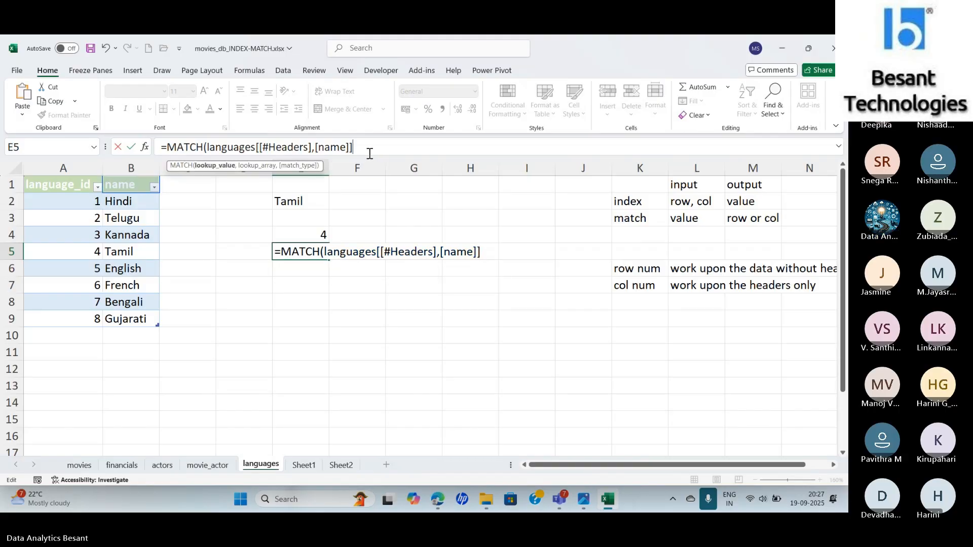
text(,)
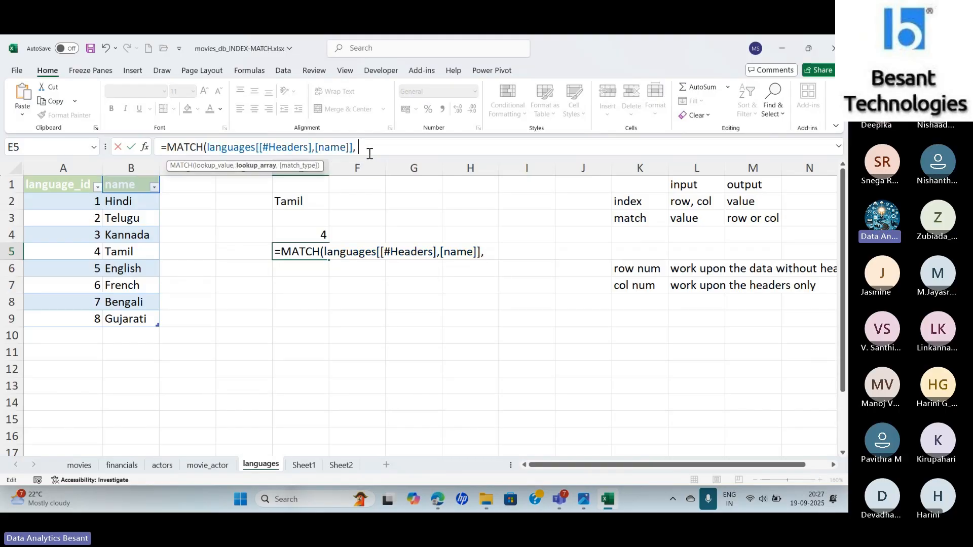
drag(41, 187, 132, 188)
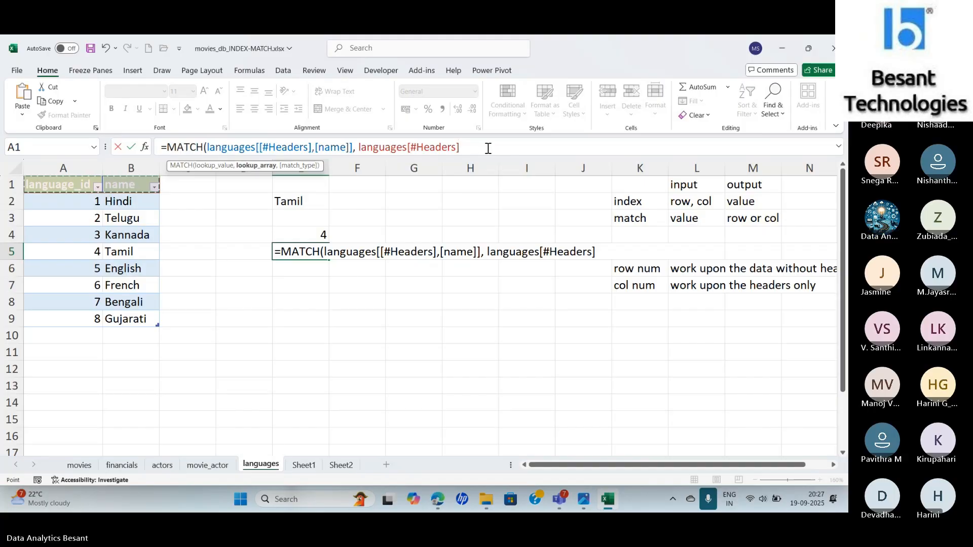
- Set the match type of the E5 MATCH formula to 0 - Exact match and enter the formula
text(, 0)
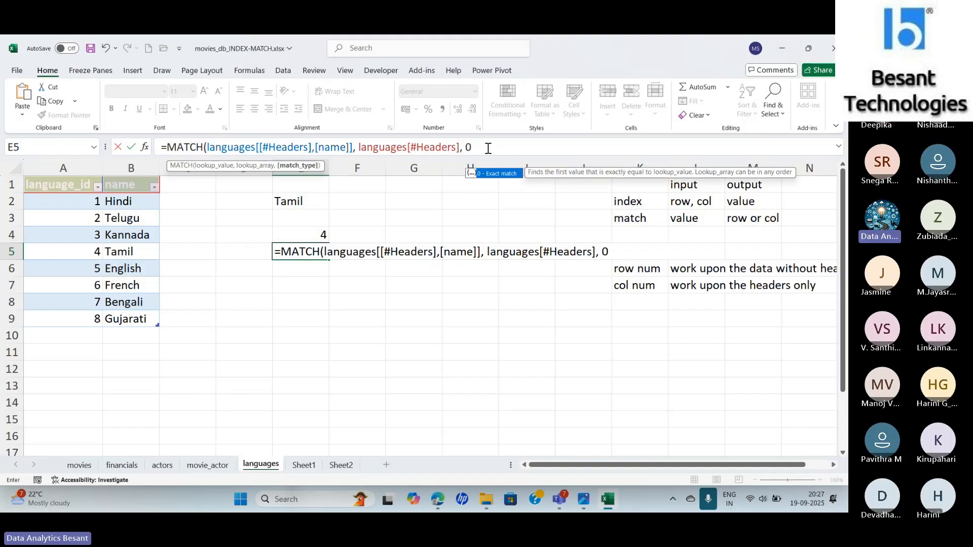
key(BackSpace)
key(BackSpace)
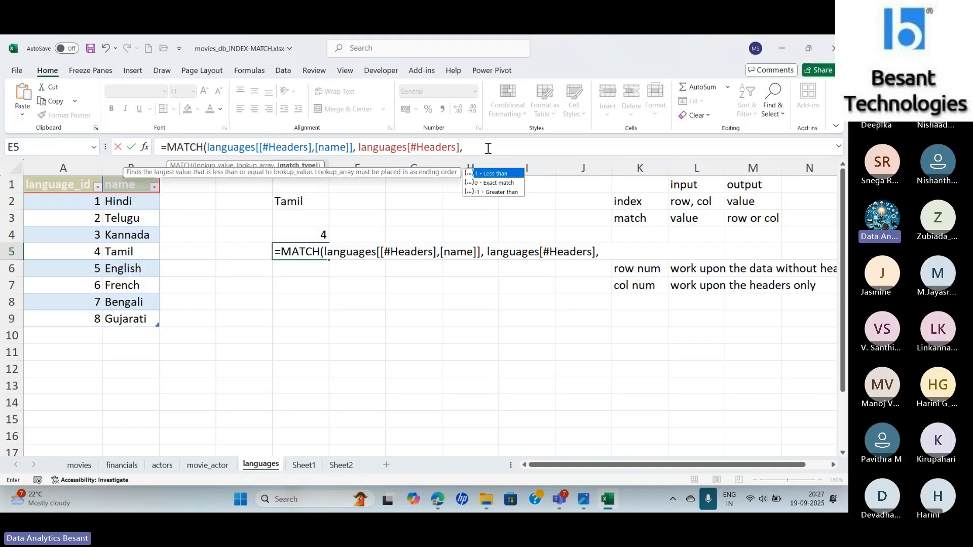
double_click(491, 183)
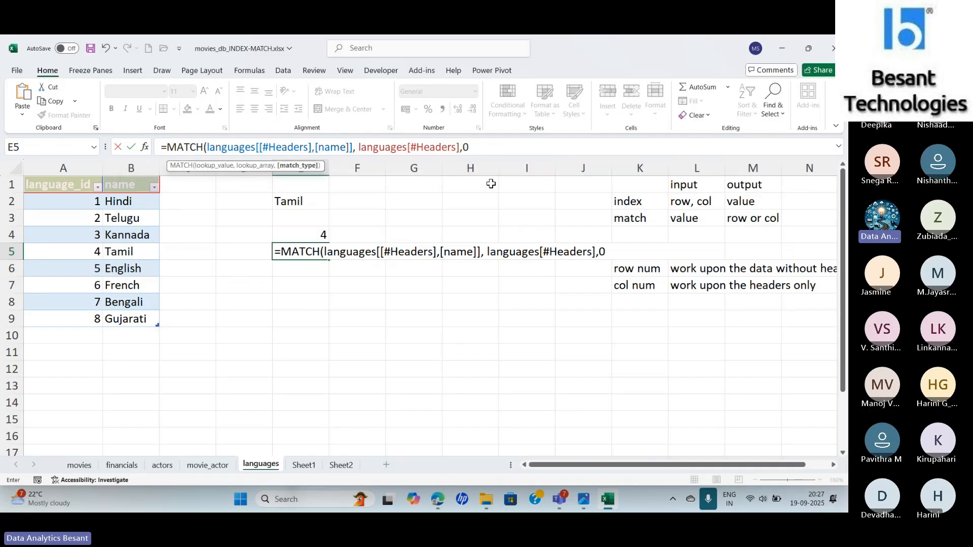
text())
key(Return)
key(Up)
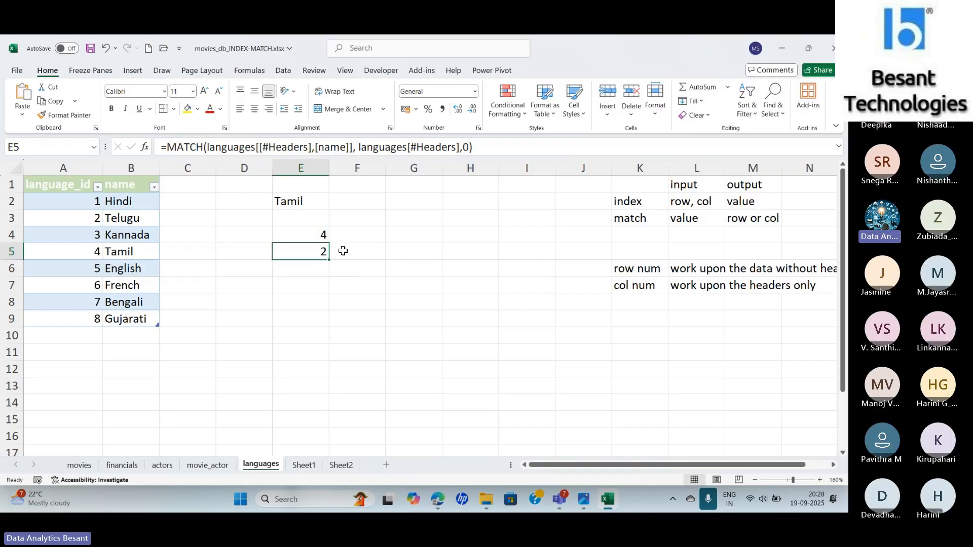
- Change the lookup value of the MATCH formula in E5 to the language_id header of the languages table
click(315, 236)
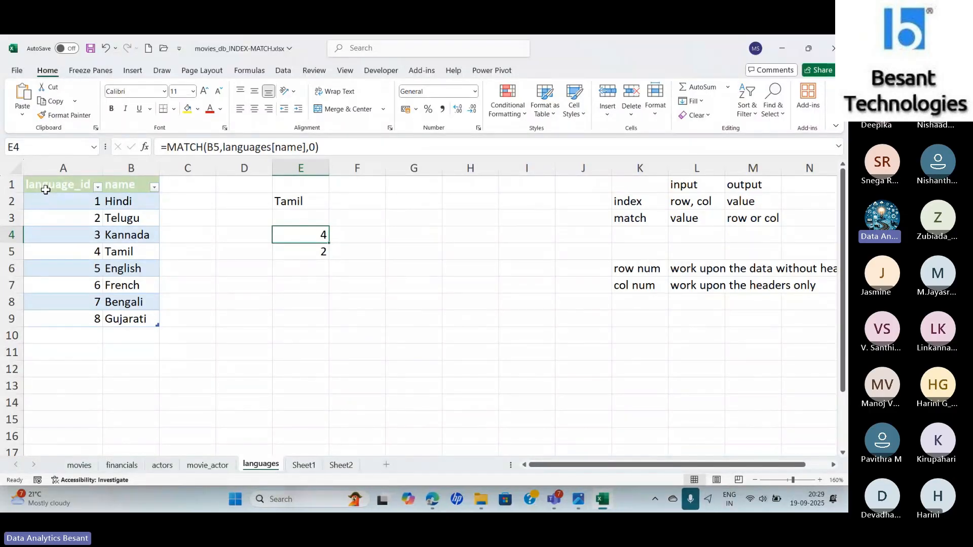
key(Down)
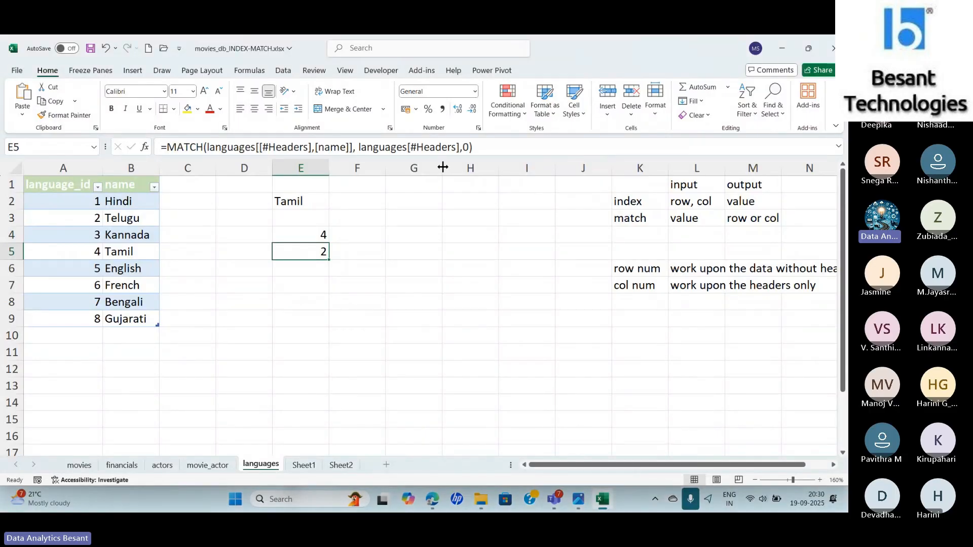
click(350, 147)
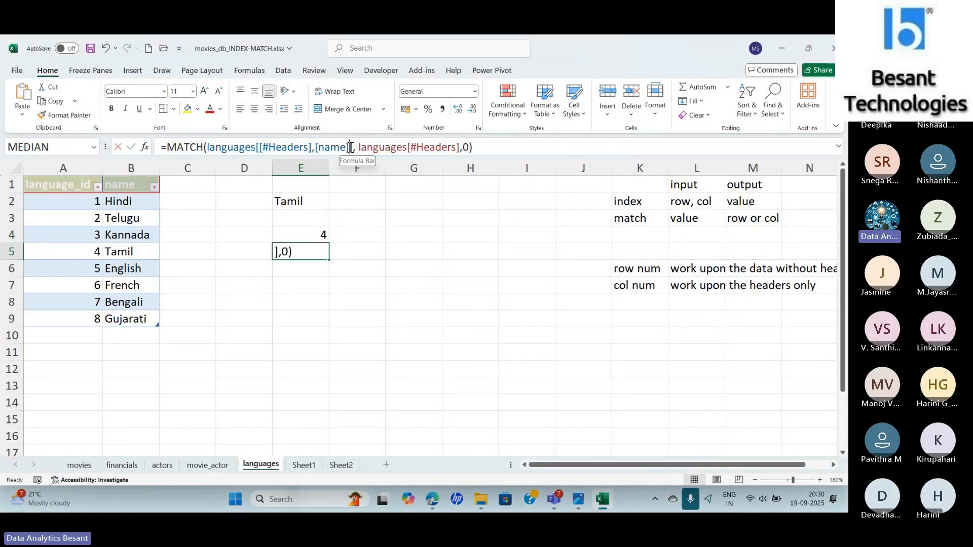
key(BackSpace)
key(BackSpace)
key(BackSpace)
key(BackSpace)
key(BackSpace)
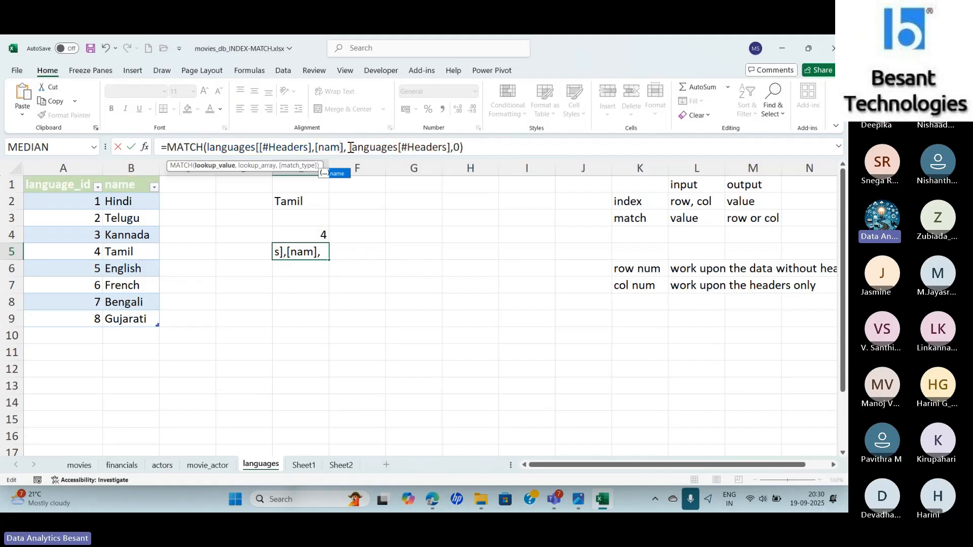
key(Down)
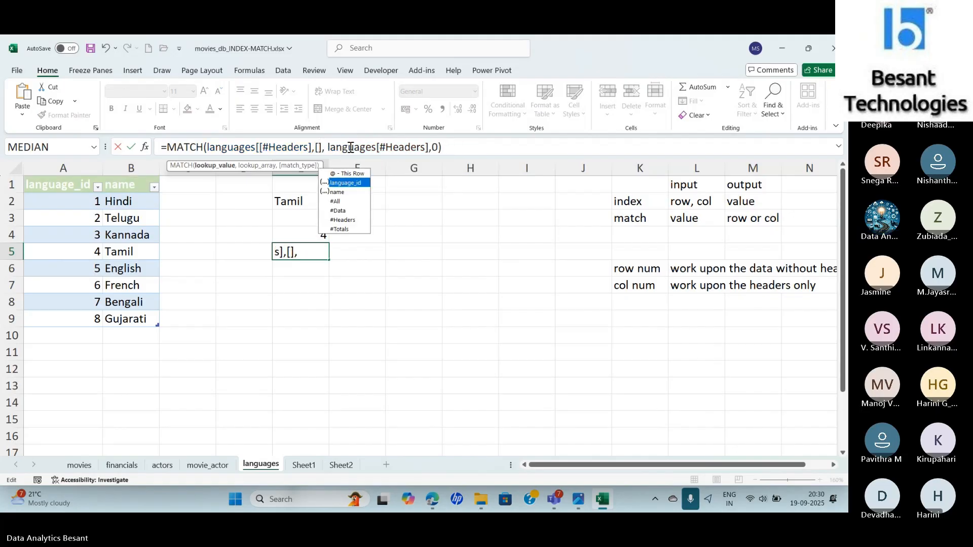
key(Tab)
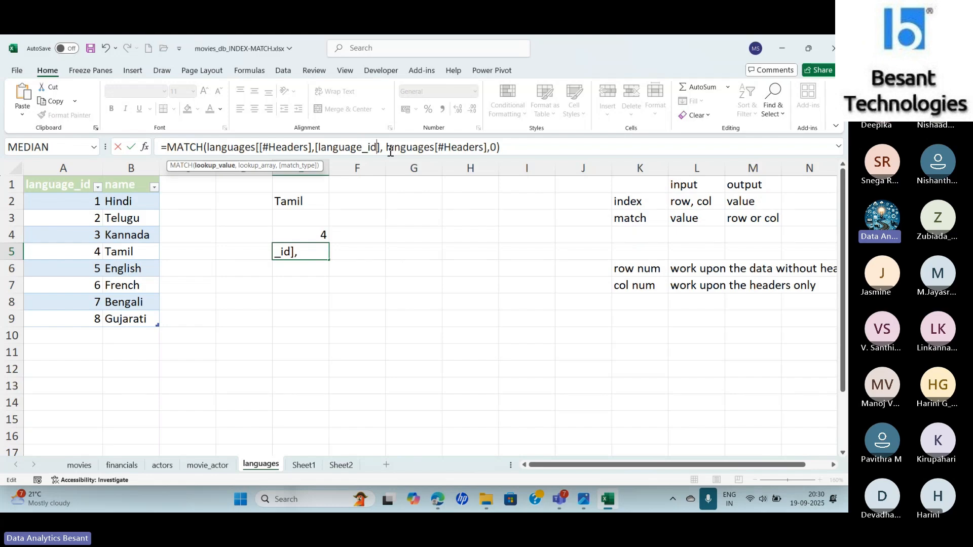
text(])
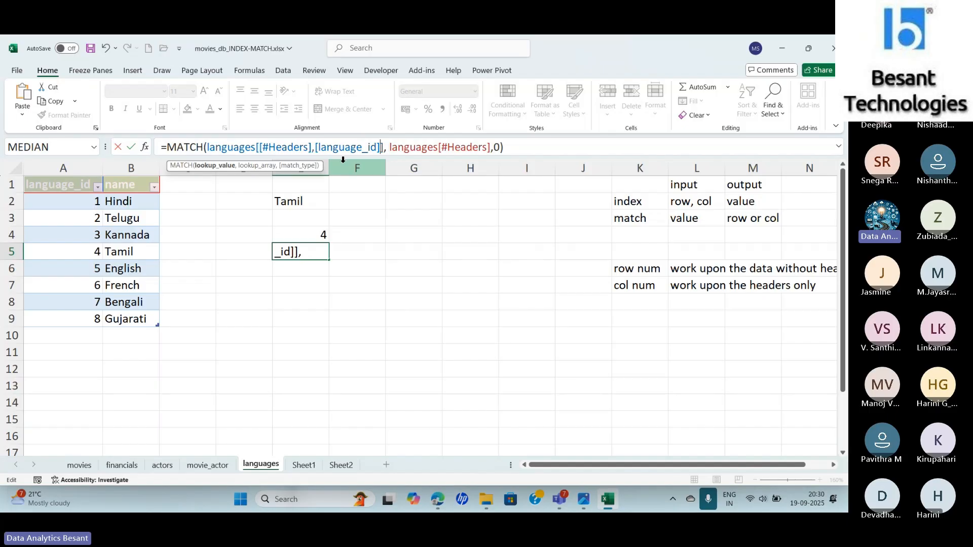
key(Return)
key(Up)
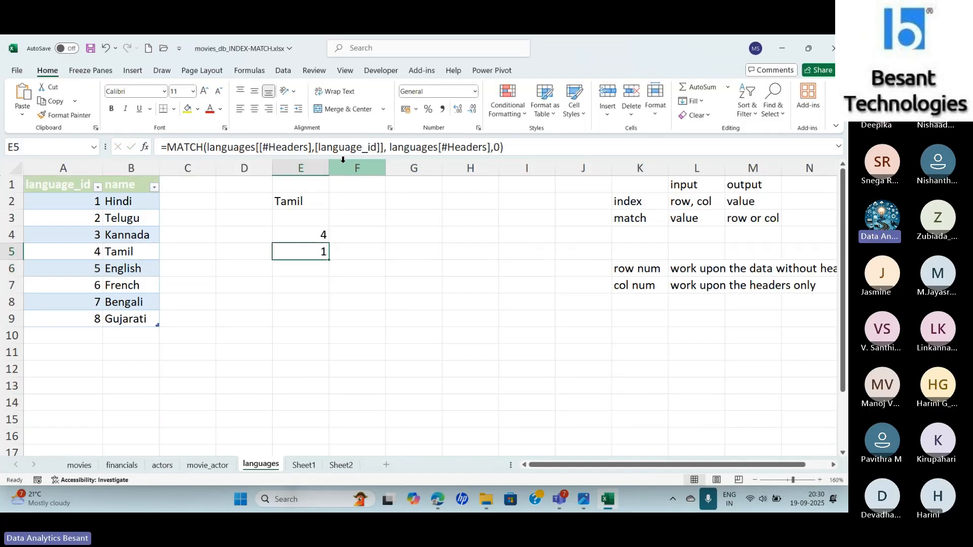
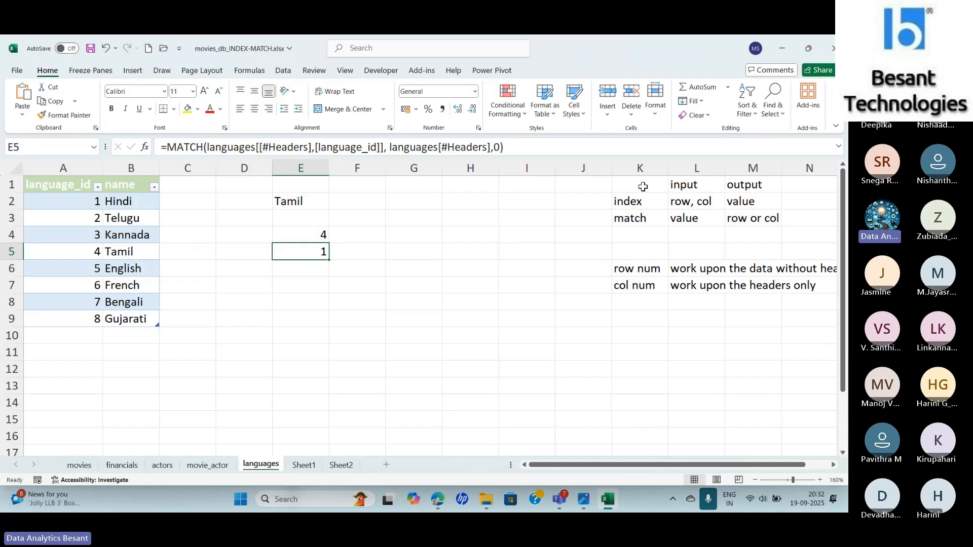
- Review the notes on INDEX and MATCH inputs and outputs and on row num and col num in columns K to M
scroll(731, 465, right, 3)
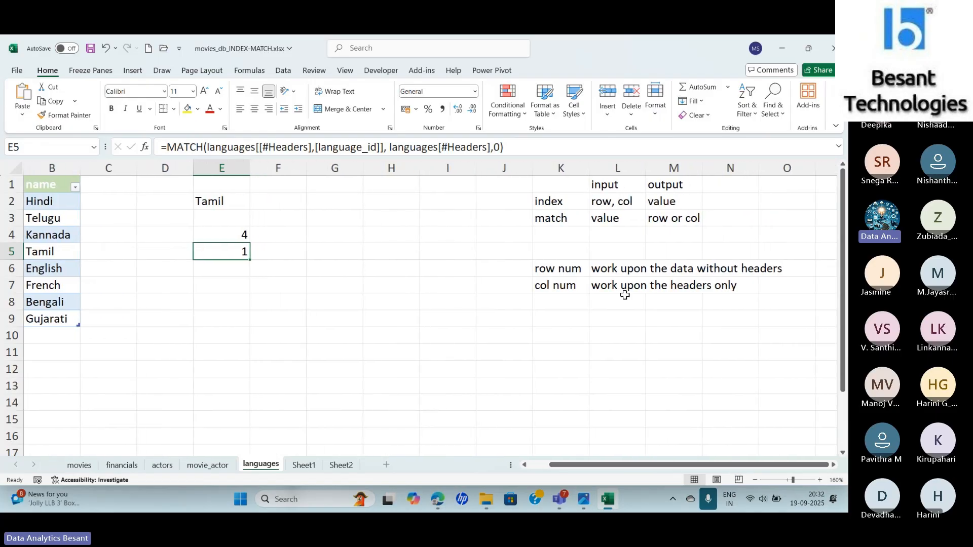
click(543, 200)
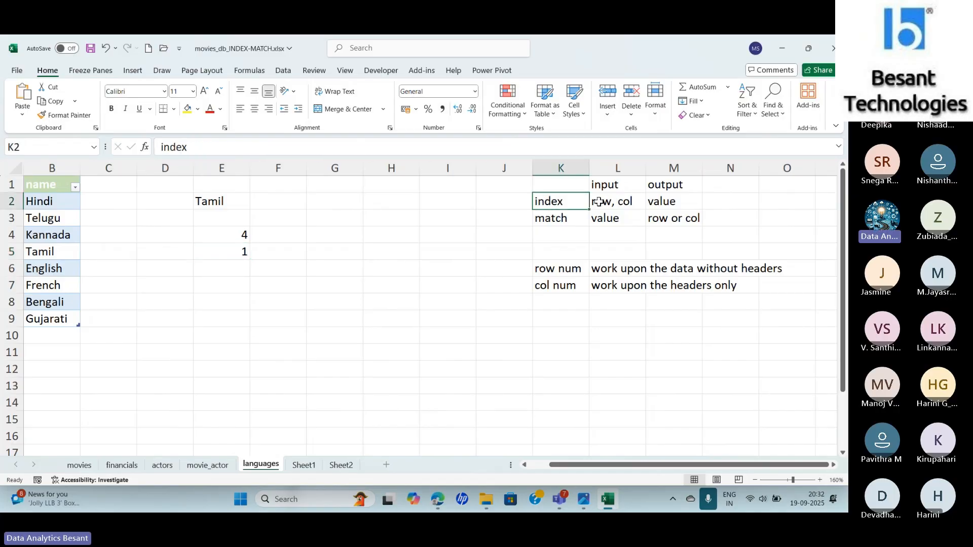
click(668, 201)
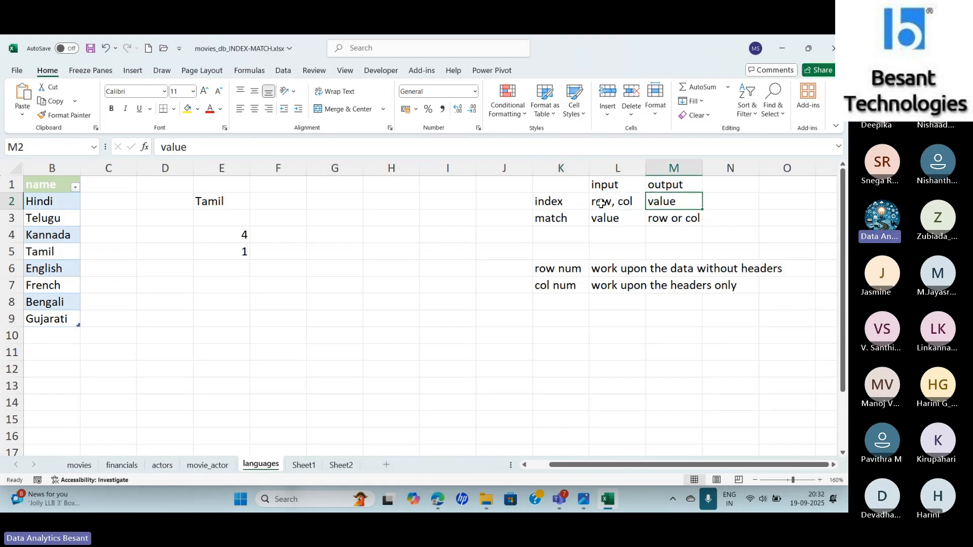
click(549, 220)
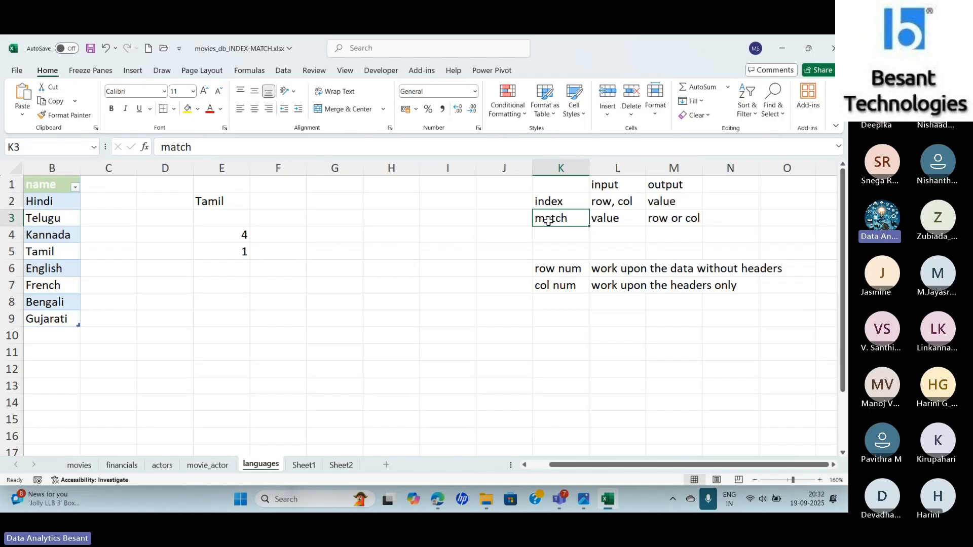
click(606, 221)
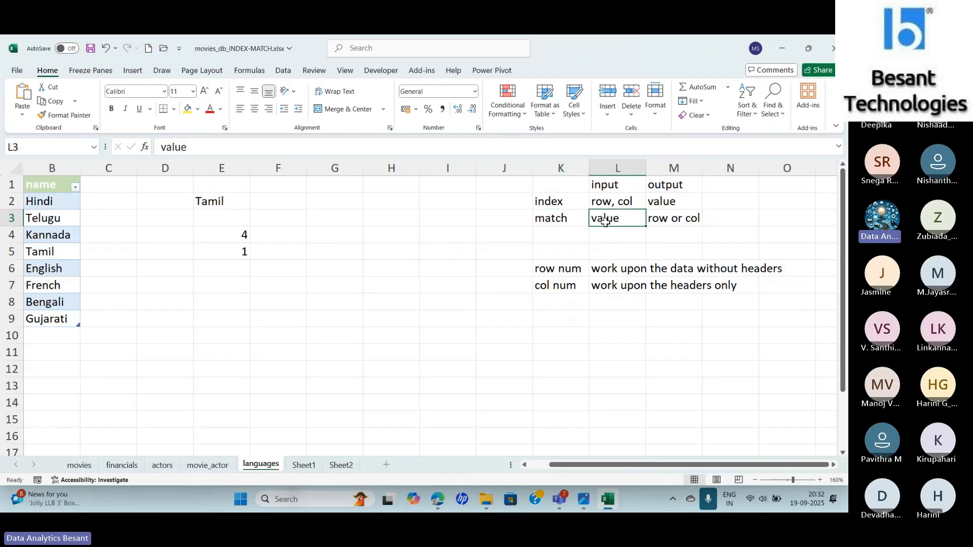
click(666, 227)
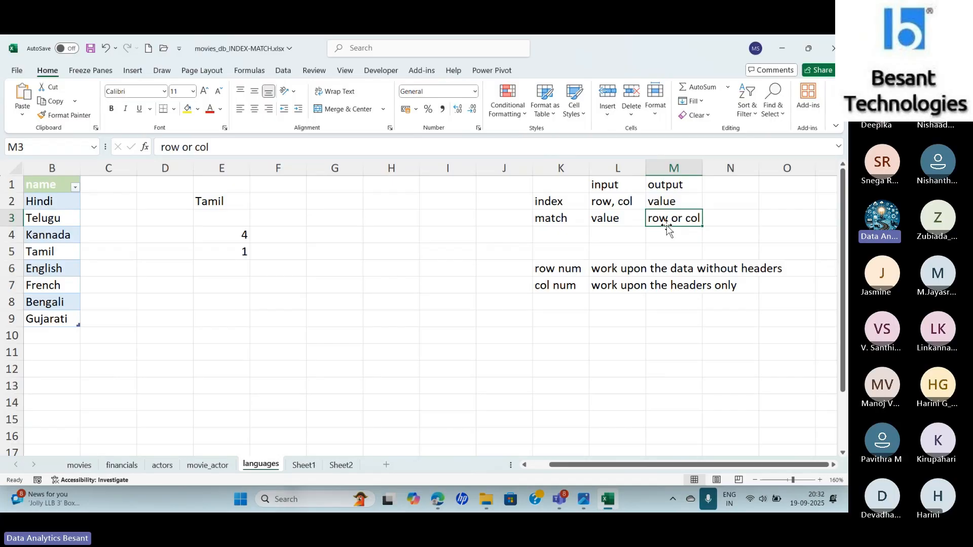
click(563, 270)
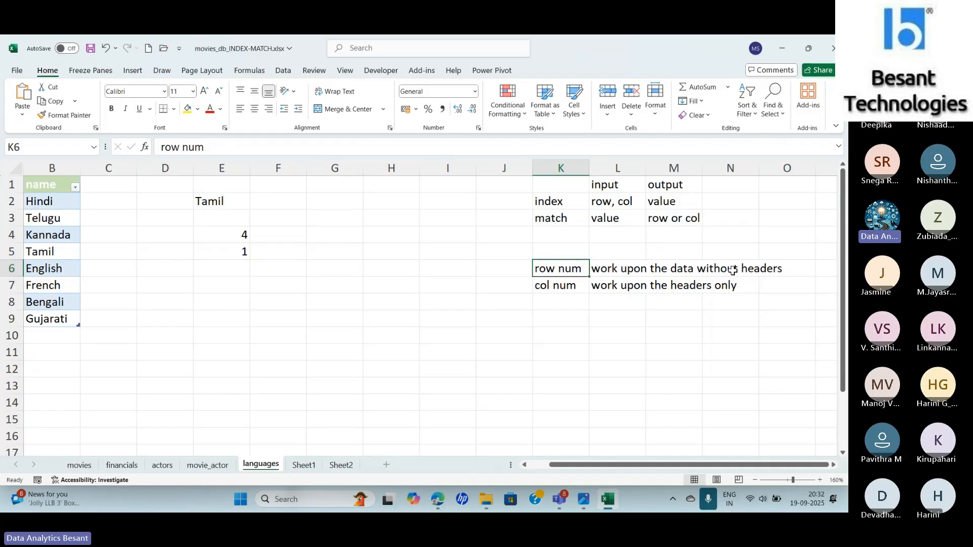
click(557, 287)
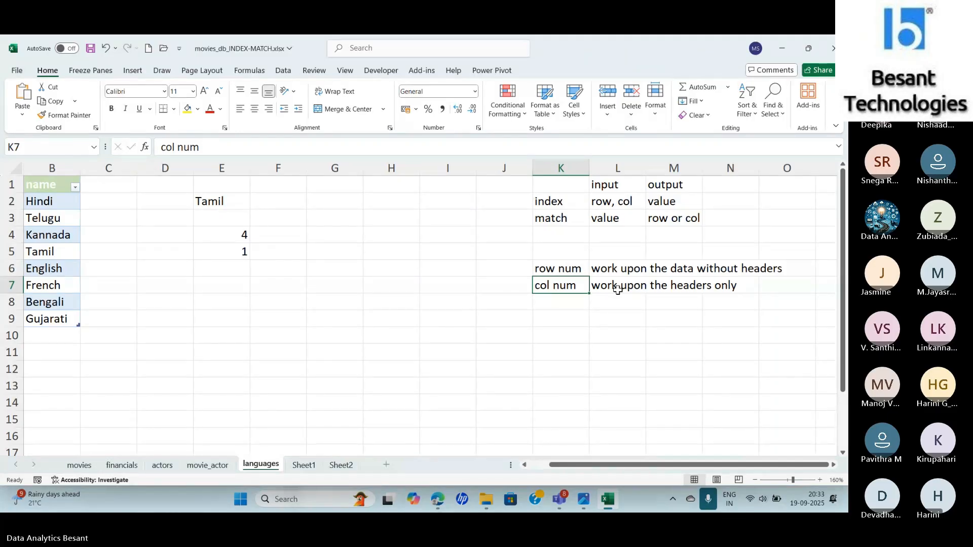
key(alt+Tab)
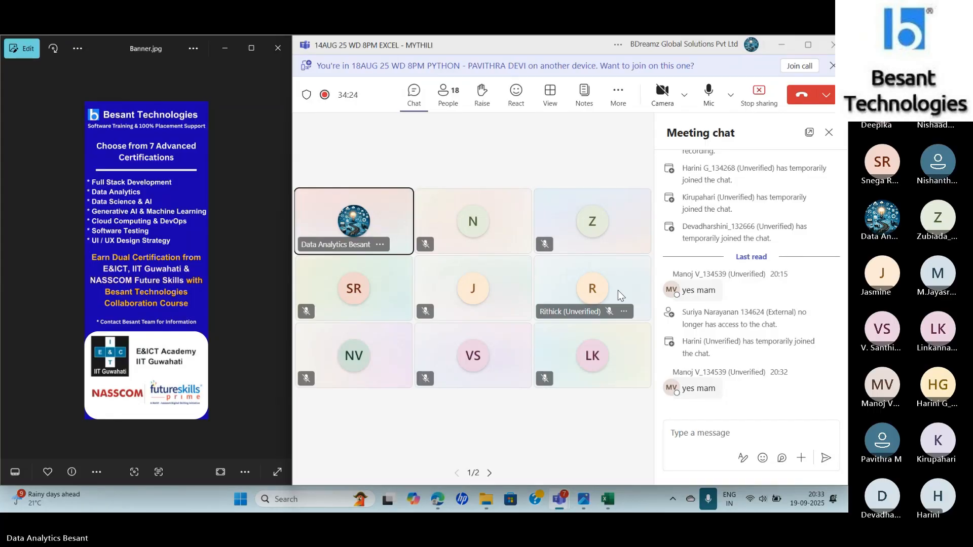
key(alt+Tab)
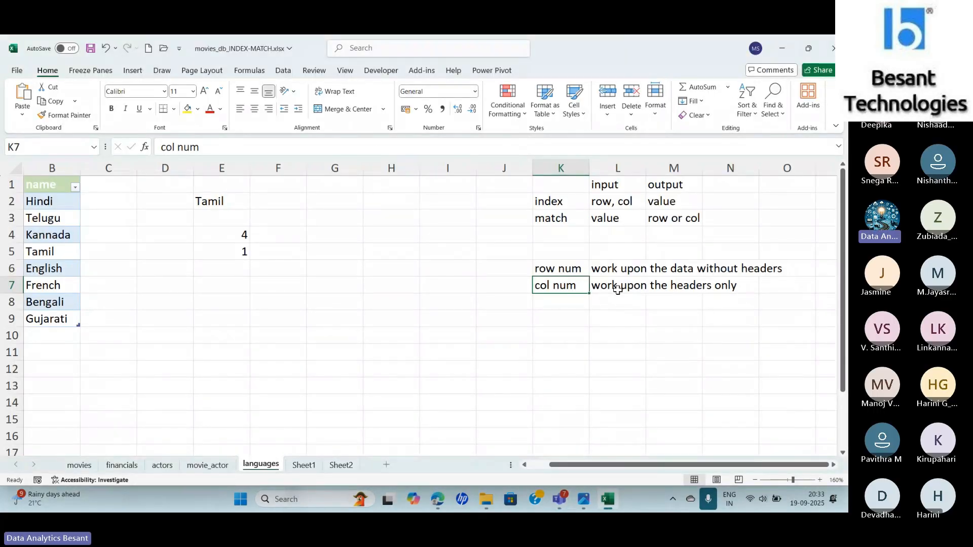
- Examine the INDEX formula in E2 and the MATCH formulas in E4 and E5
click(233, 205)
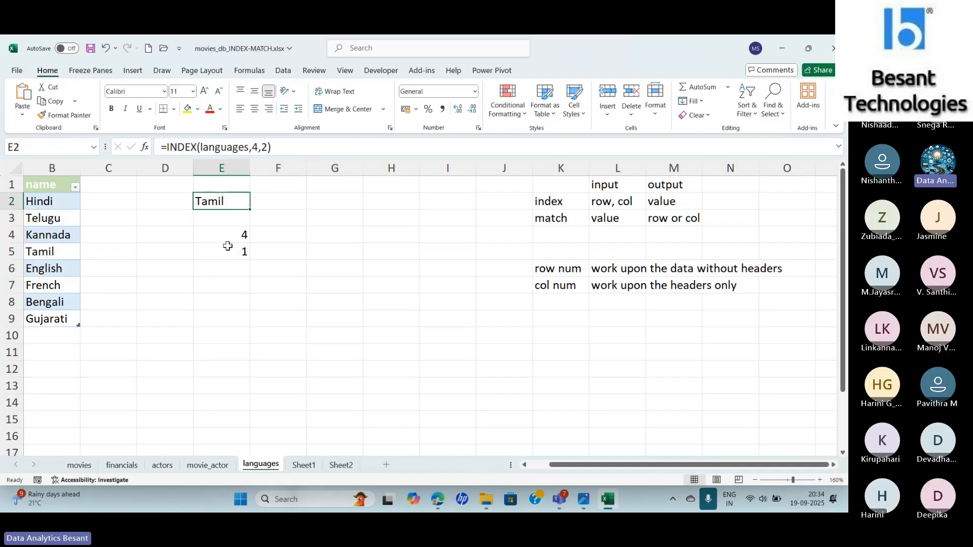
click(228, 231)
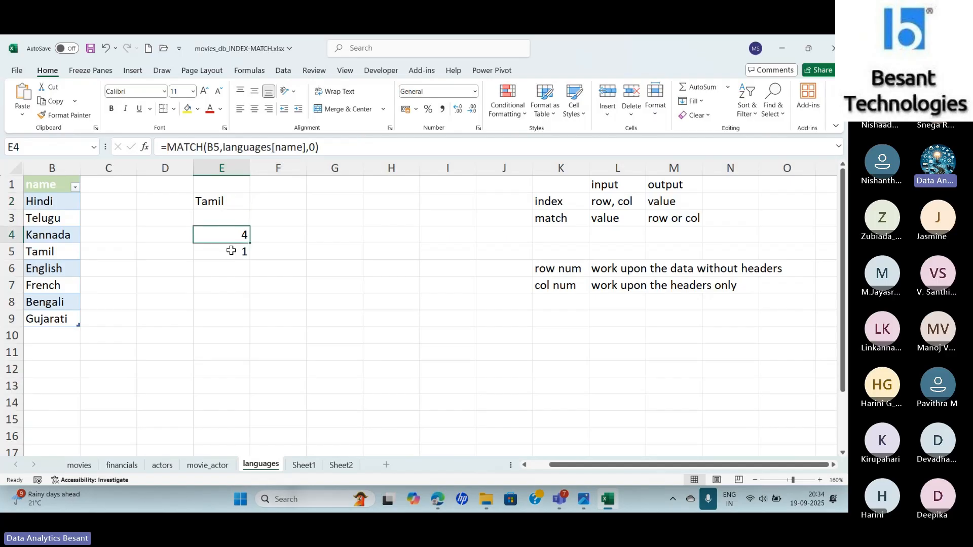
click(231, 251)
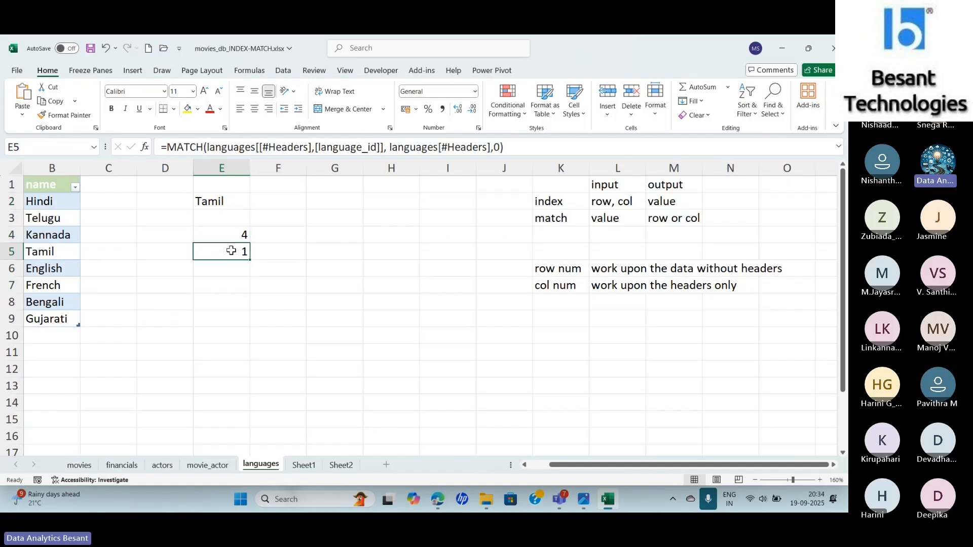
- Replace the row number in E2's INDEX formula with the start of a nested MATCH function
click(222, 202)
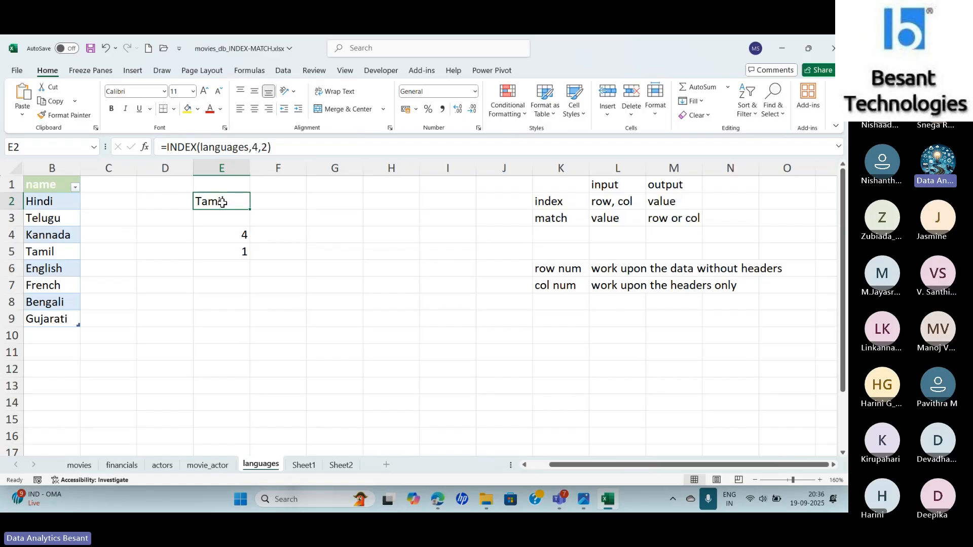
click(281, 148)
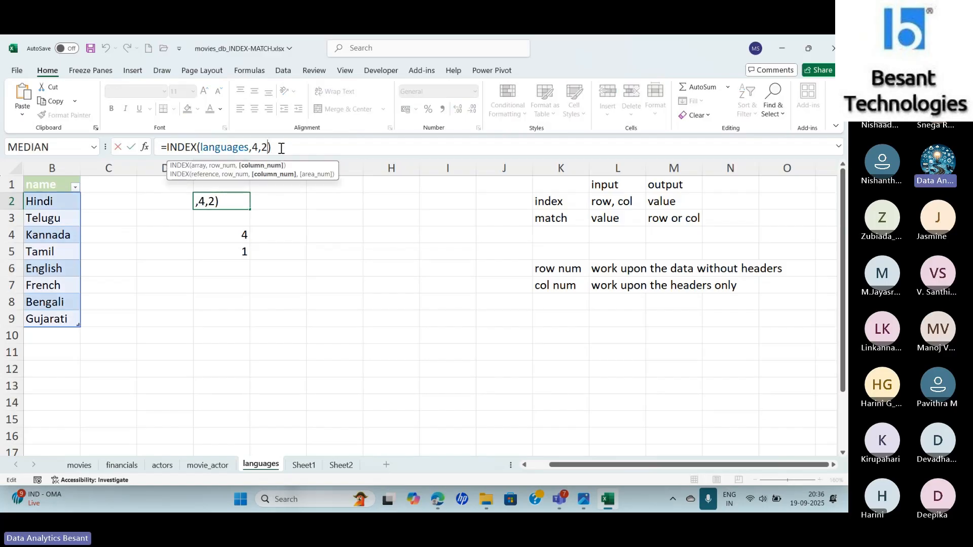
key(Left)
key(Left)
key(Left)
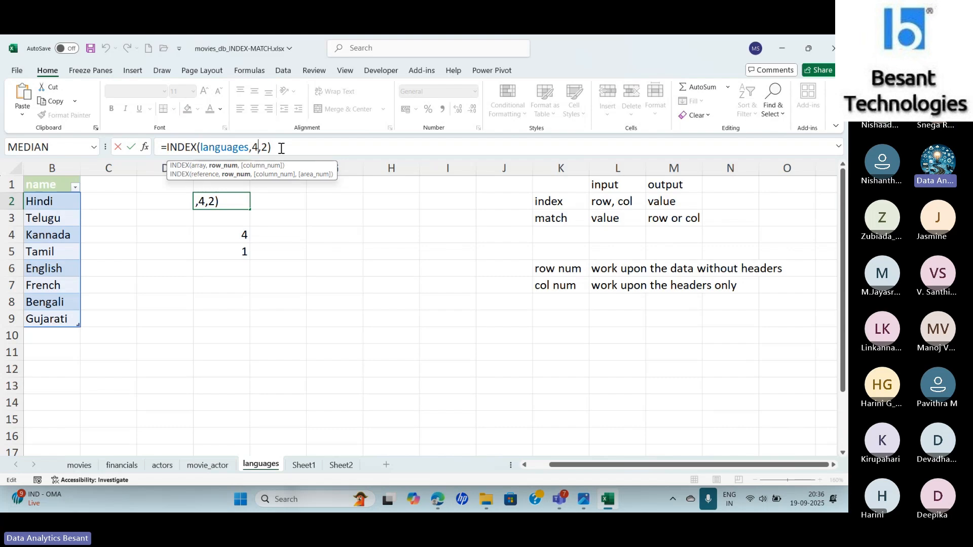
key(BackSpace)
text(M)
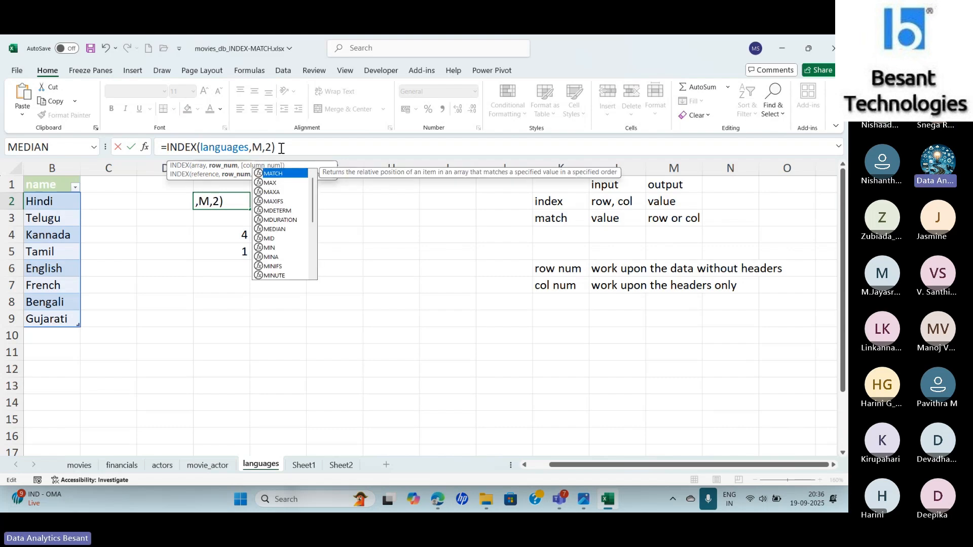
text(AT)
key(Tab)
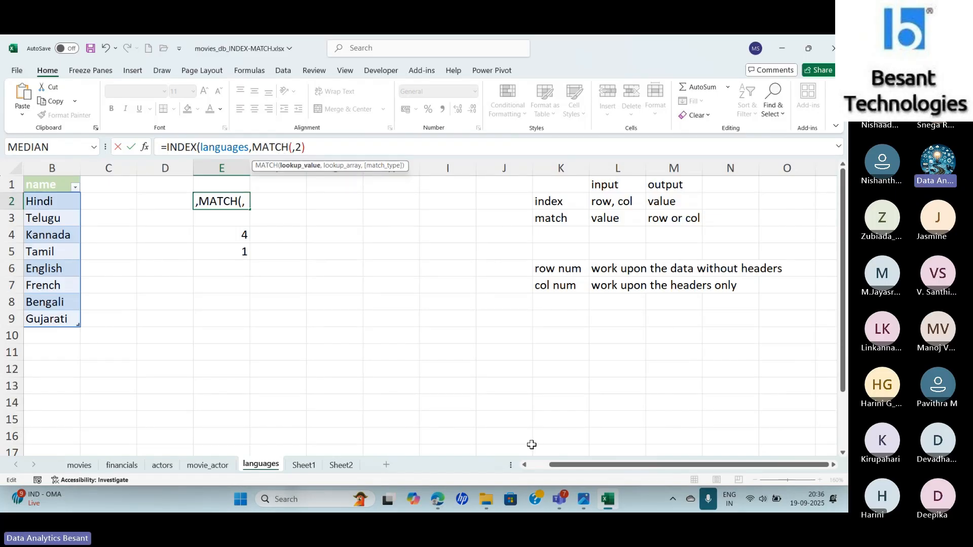
- Complete the nested row MATCH in E2 with lookup value B5, lookup array languages[name] and match type 0, and enter the formula
drag(554, 465, 531, 467)
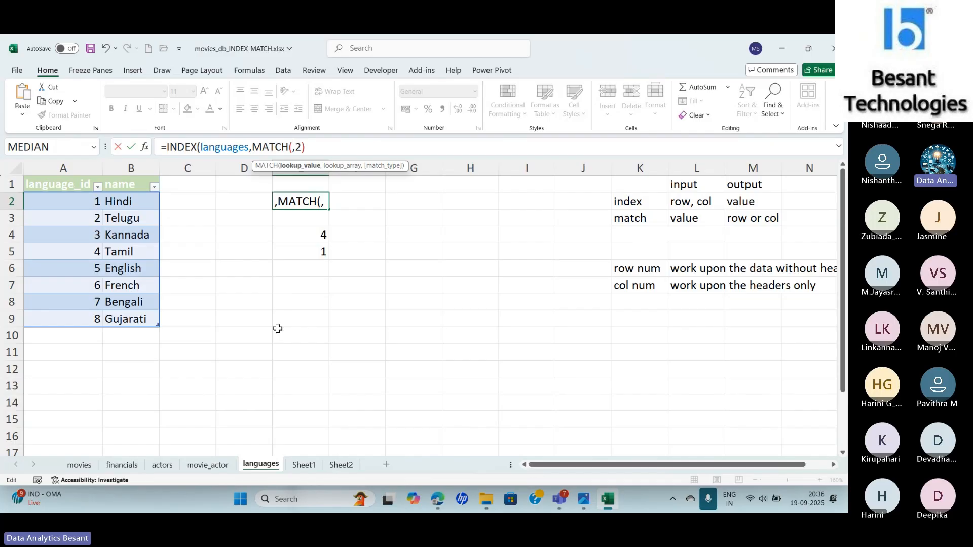
click(131, 252)
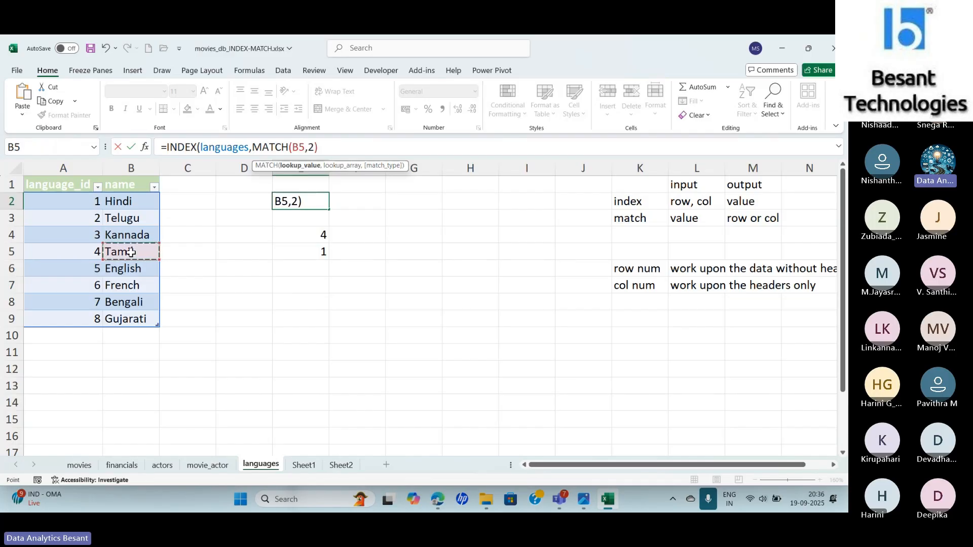
text(,)
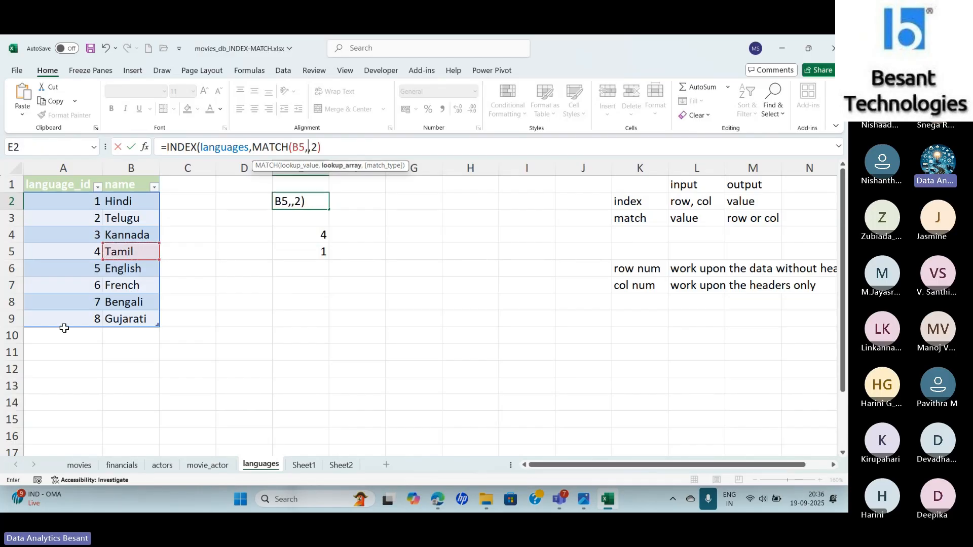
drag(121, 198, 122, 316)
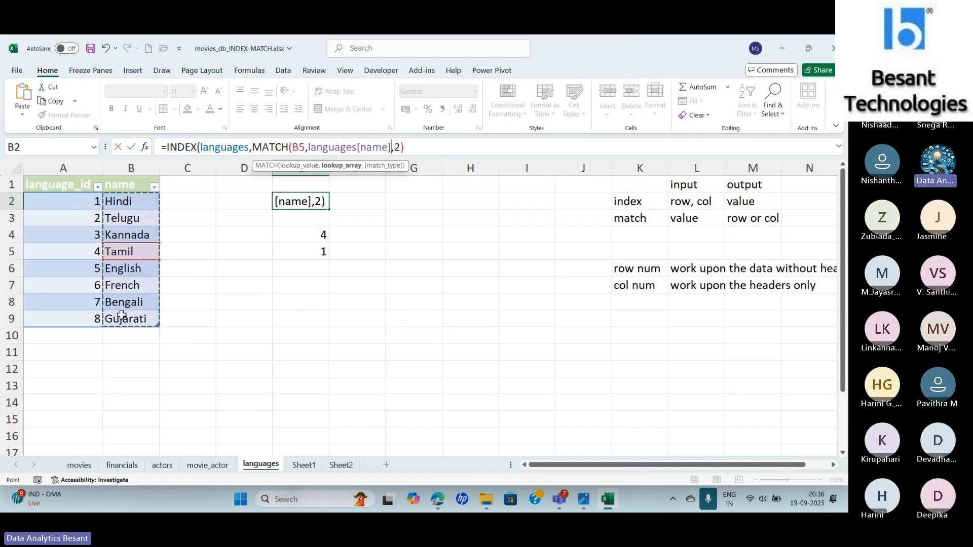
text(,0)
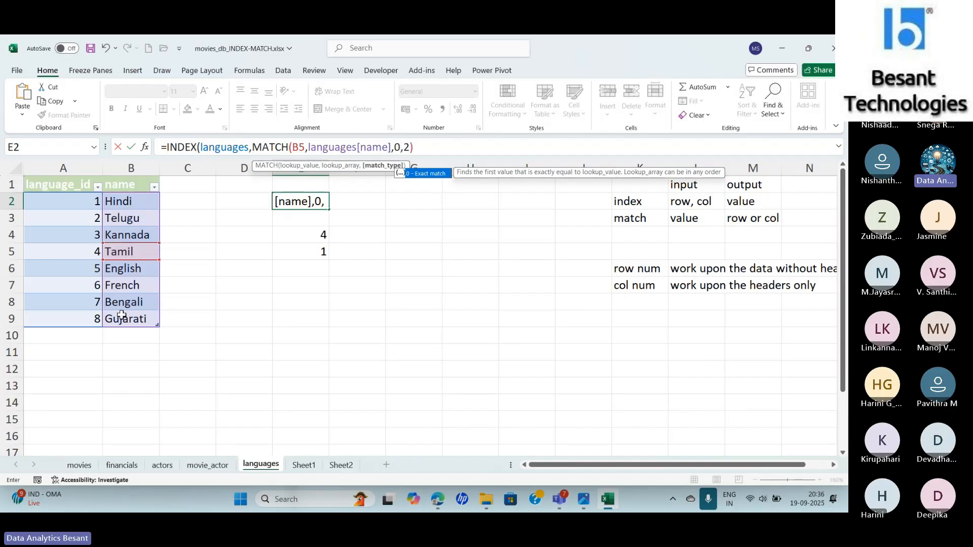
text())
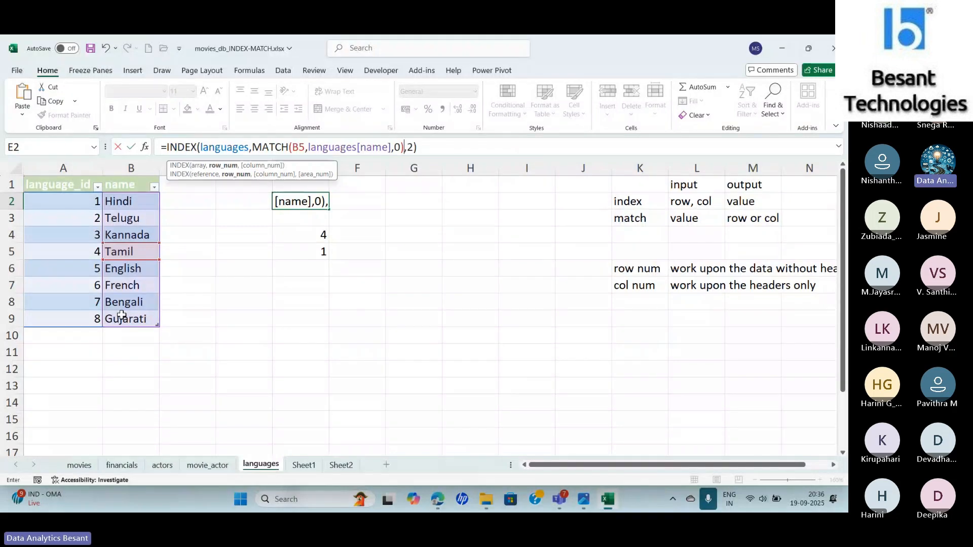
key(Tab)
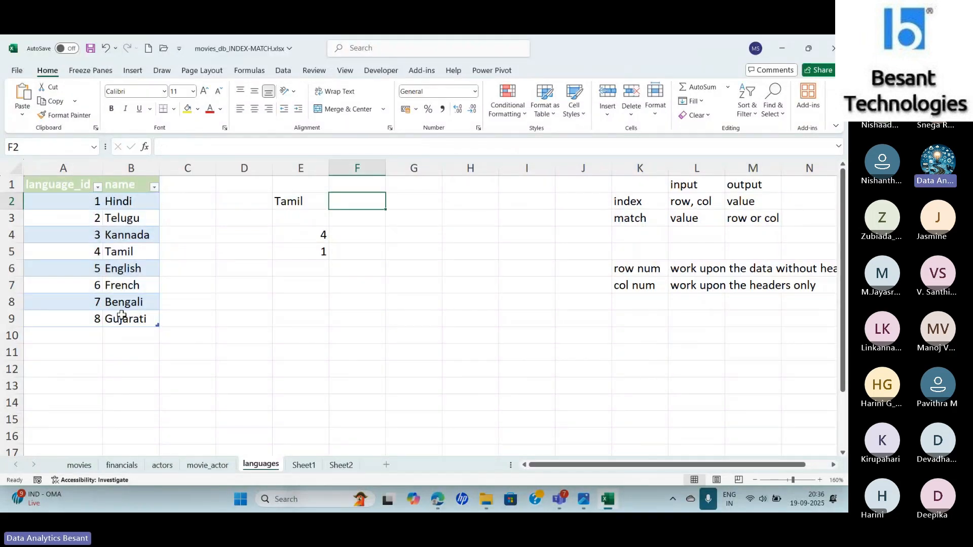
key(Left)
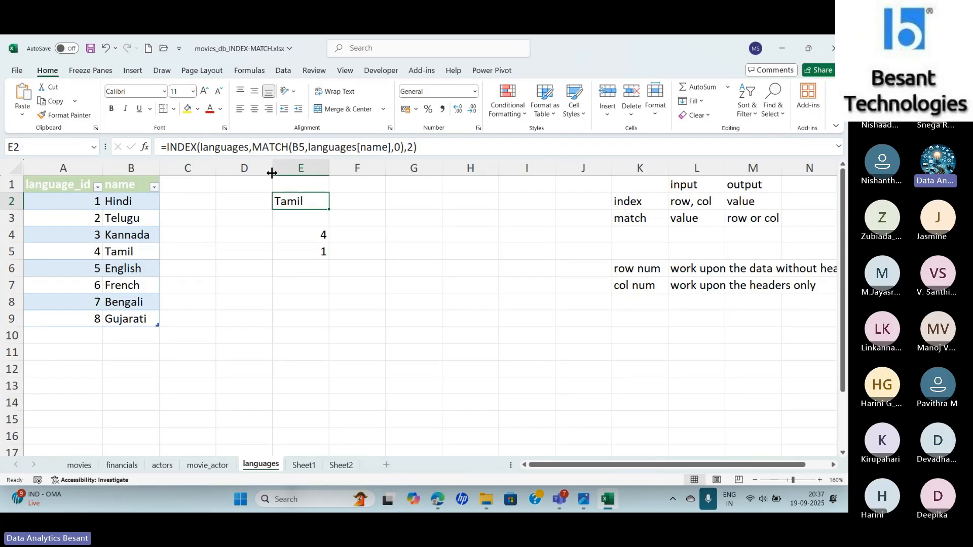
- Replace the column number in E2's INDEX formula with a MATCH of the name header against the languages table's header row
click(435, 146)
key(BackSpace)
key(BackSpace)
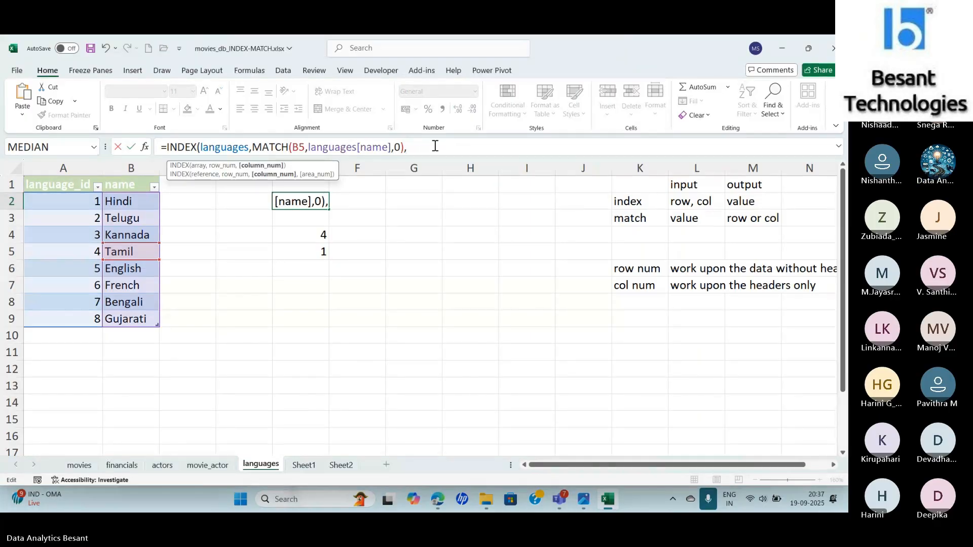
text(MATCH()
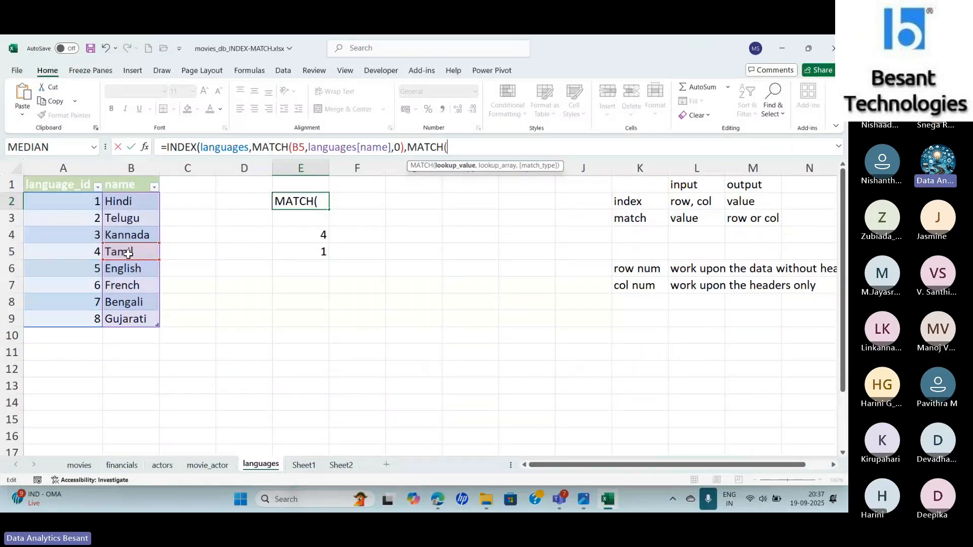
click(124, 186)
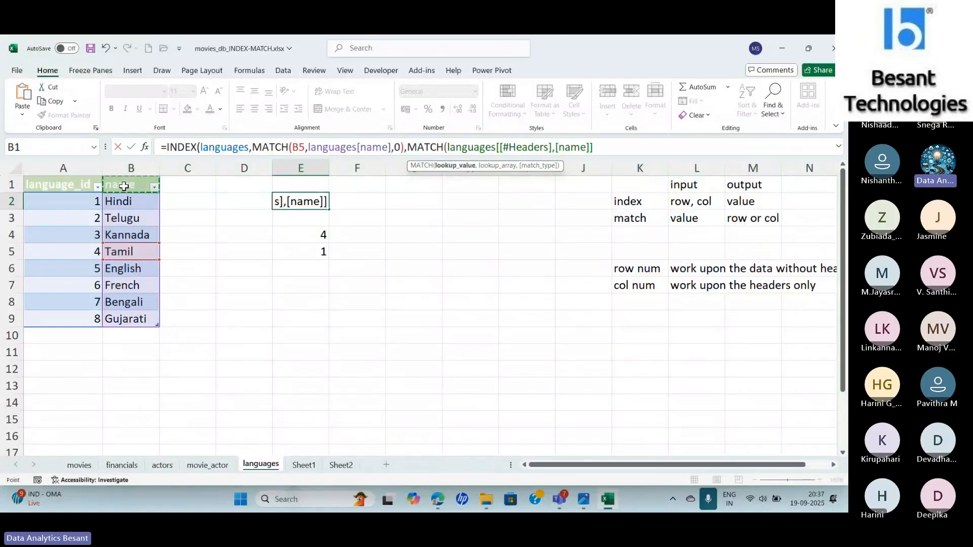
text(,)
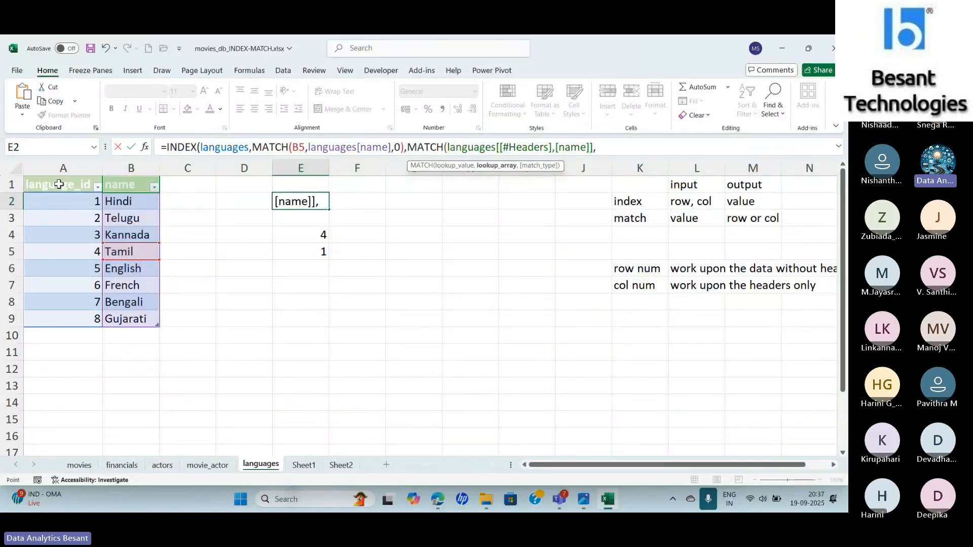
drag(58, 185, 124, 184)
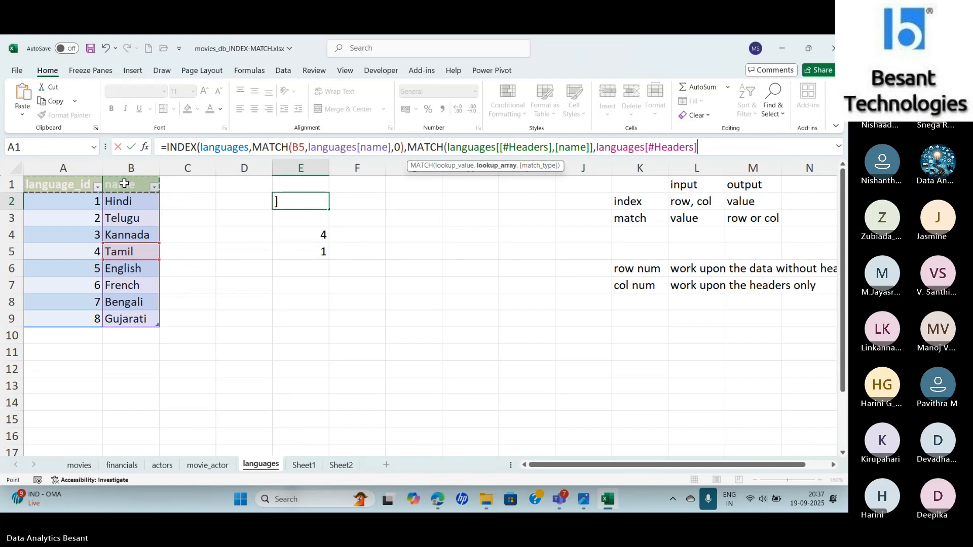
- Set the column MATCH's match type to 0, close the INDEX formula and enter it in E2
text(,0))
text())
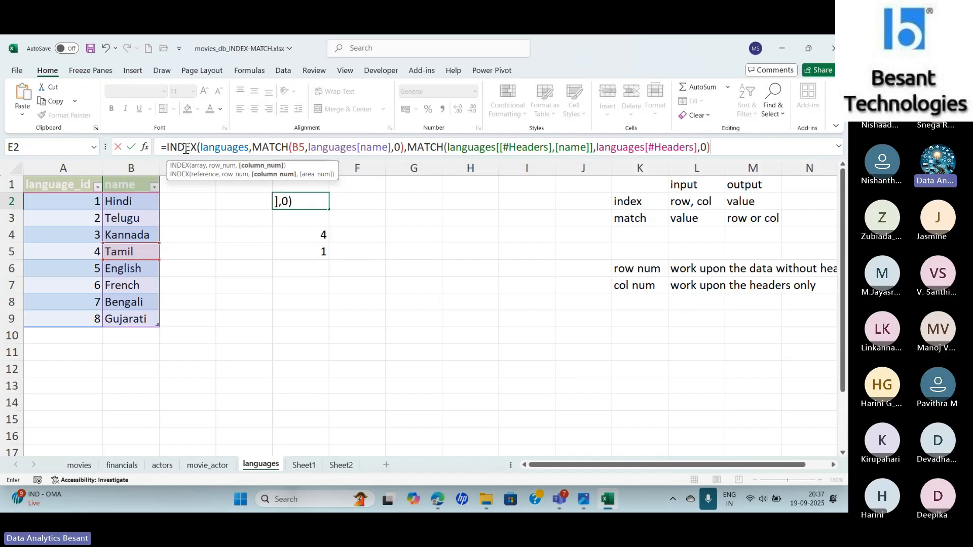
text())
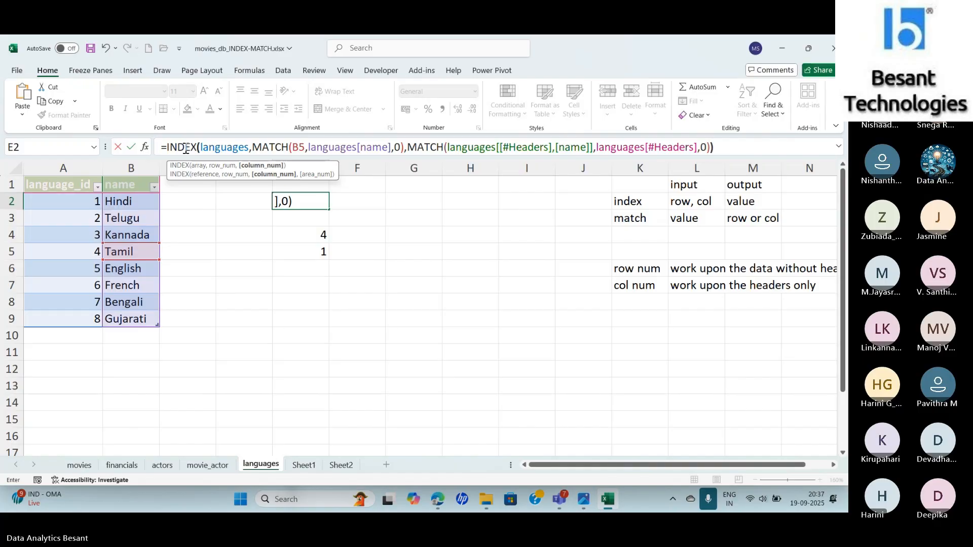
text())
key(Return)
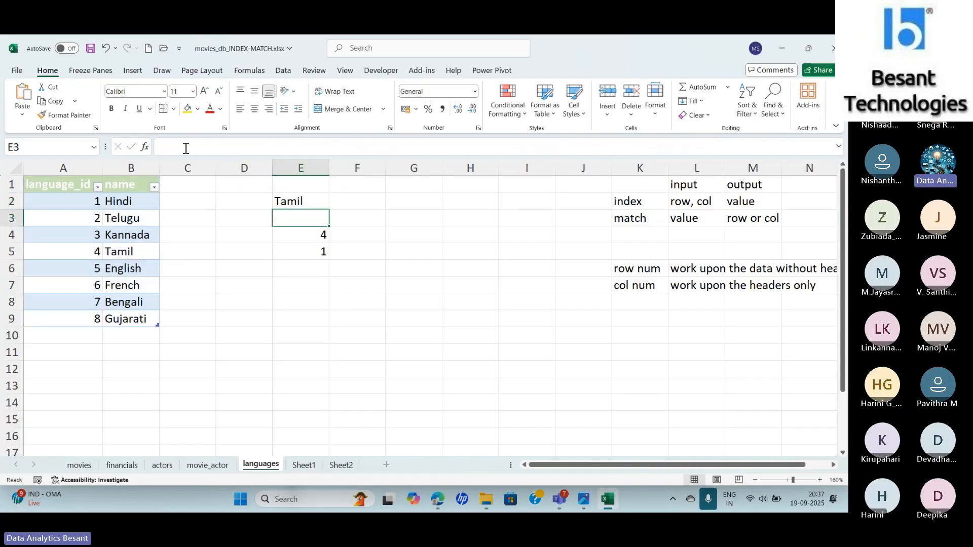
key(Up)
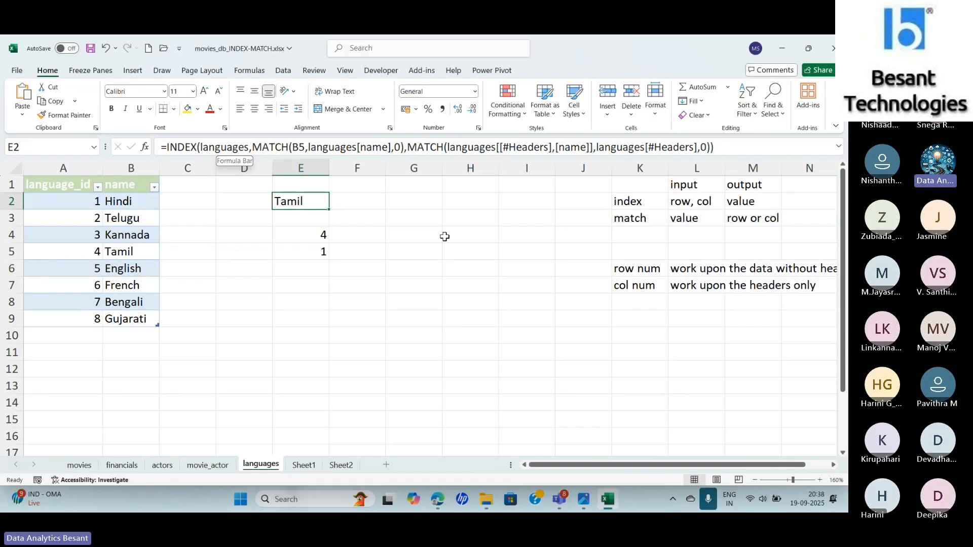
- Review the separate MATCH formulas in E4 and E5 alongside the combined INDEX formula in E2
click(296, 241)
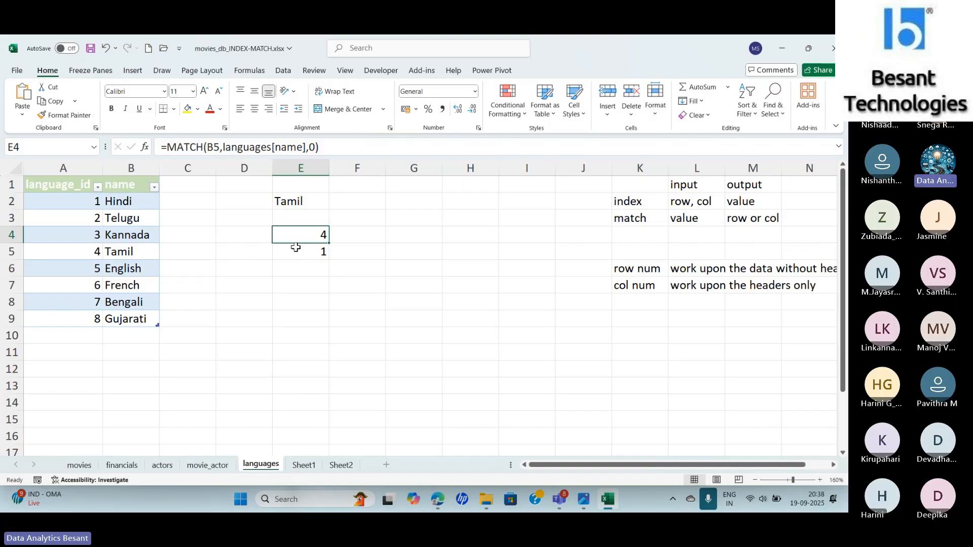
click(297, 253)
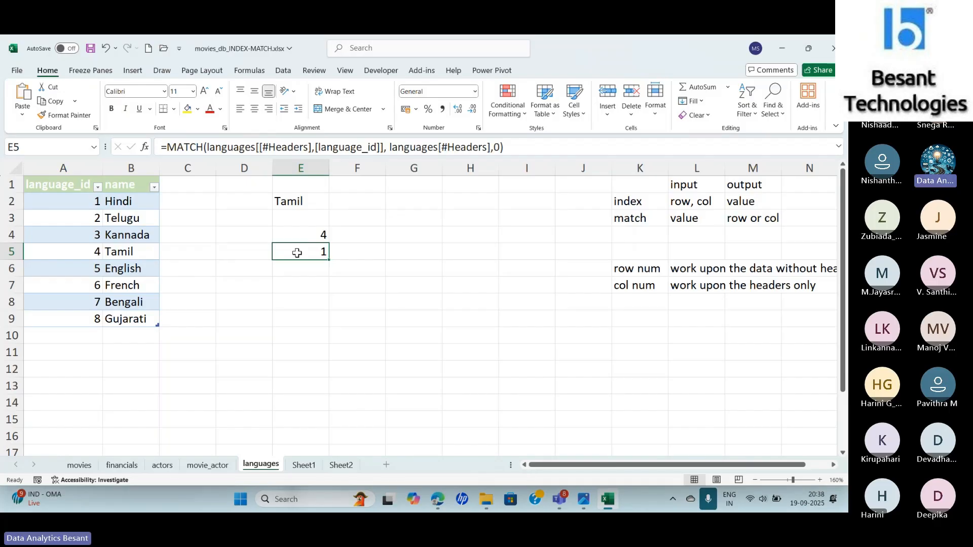
click(299, 203)
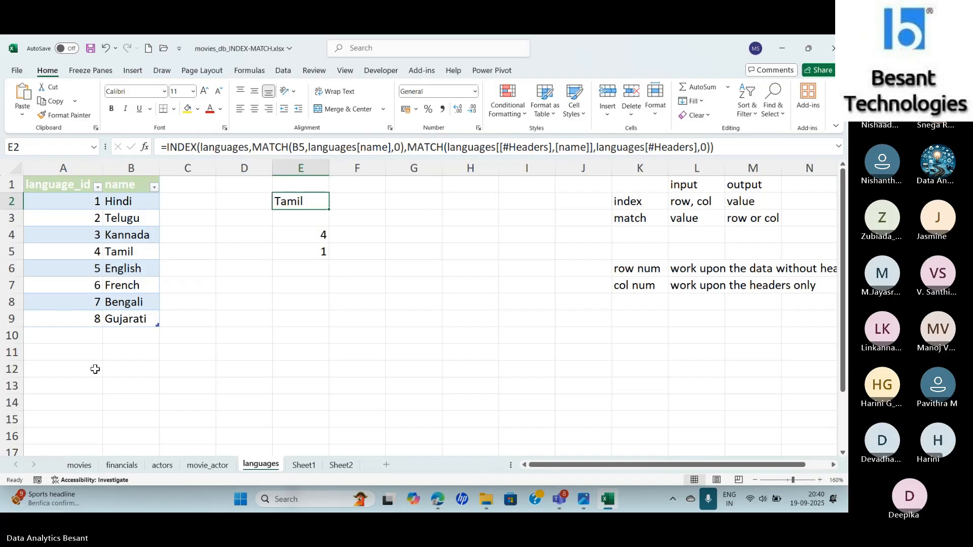
- Clear the XLOOKUP formulas from I2 down through column I on the movies sheet
click(79, 466)
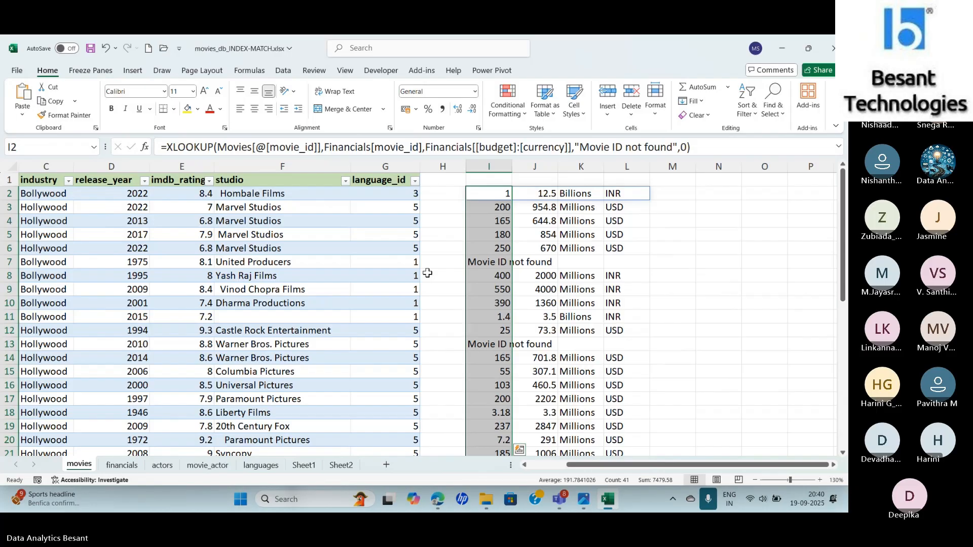
click(489, 195)
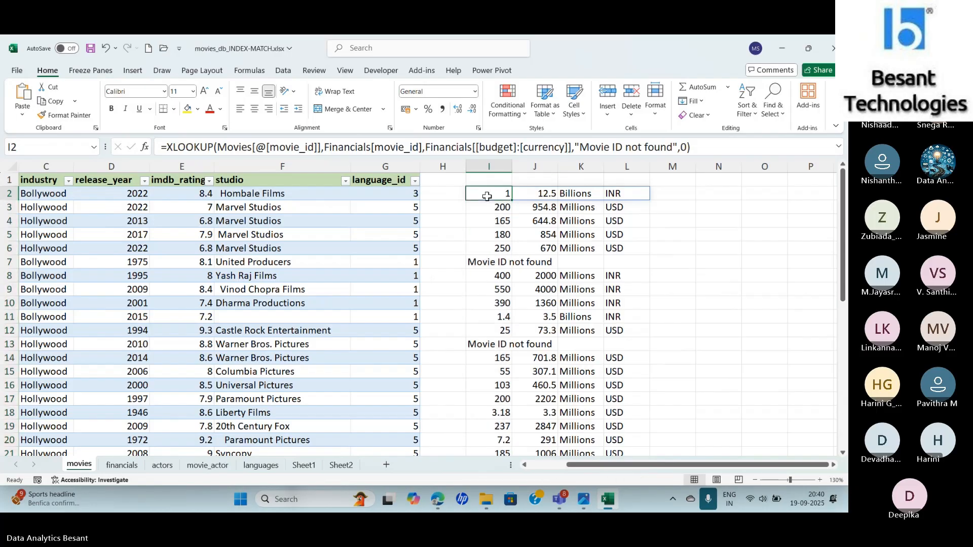
key(Delete)
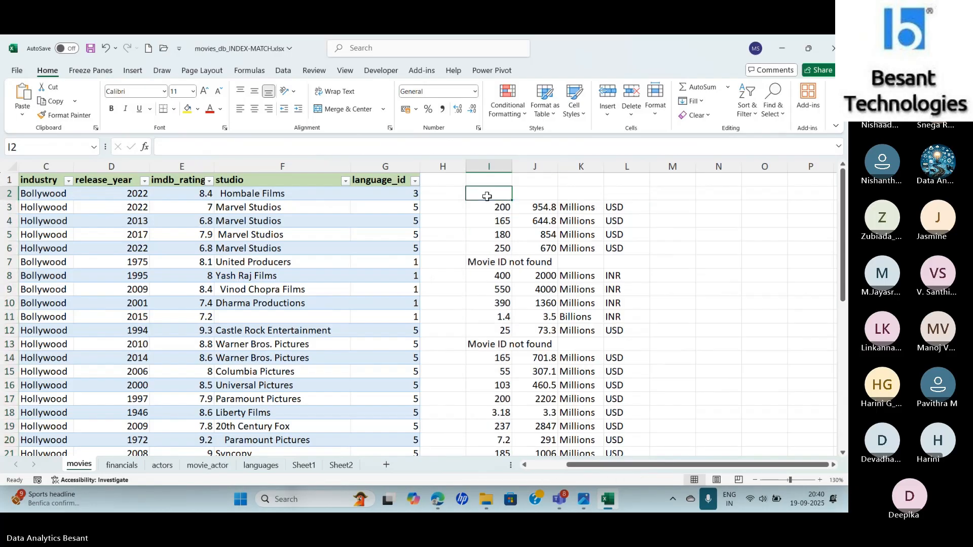
key(ctrl+shift+Down)
key(ctrl+shift+Down)
key(Delete)
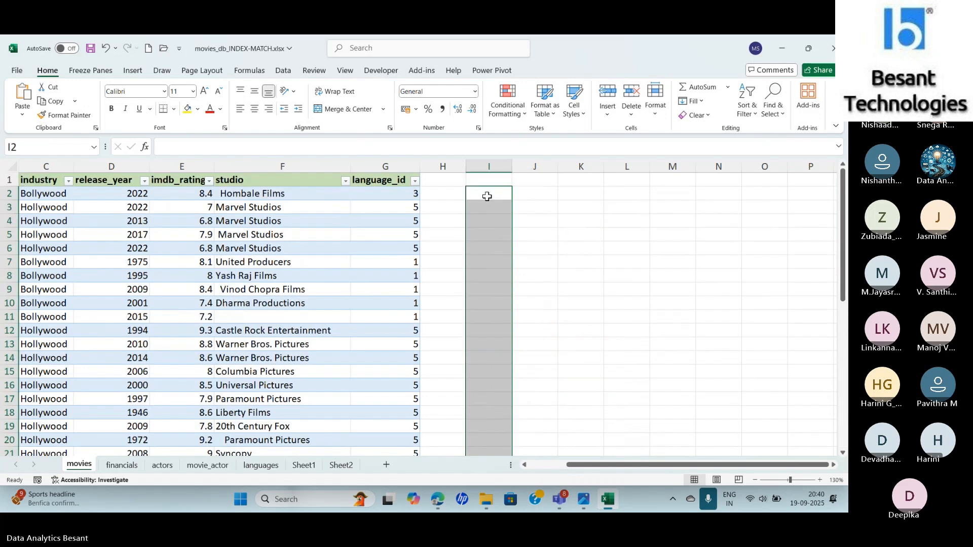
- Add a language_name column header in H1 of the movies sheet, next to language_id
key(Up)
key(Left)
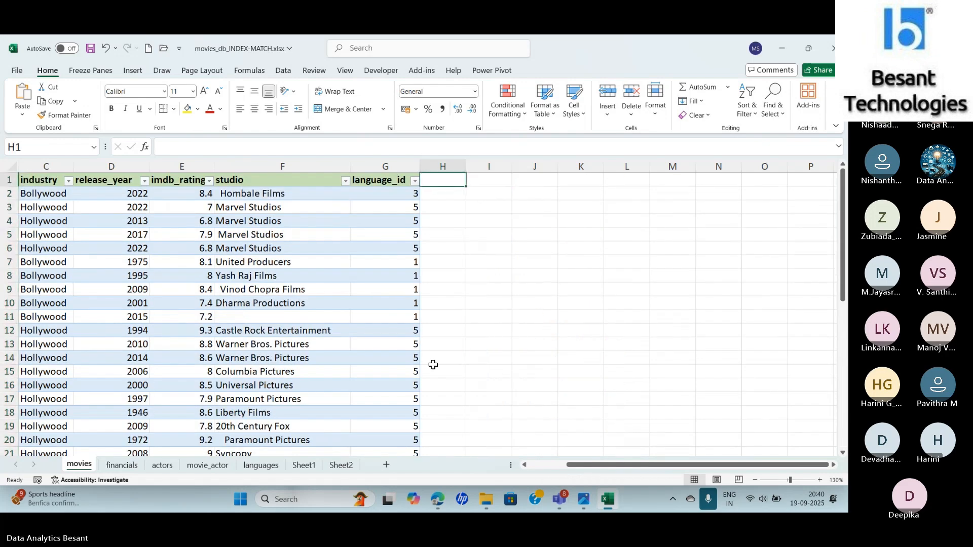
click(261, 465)
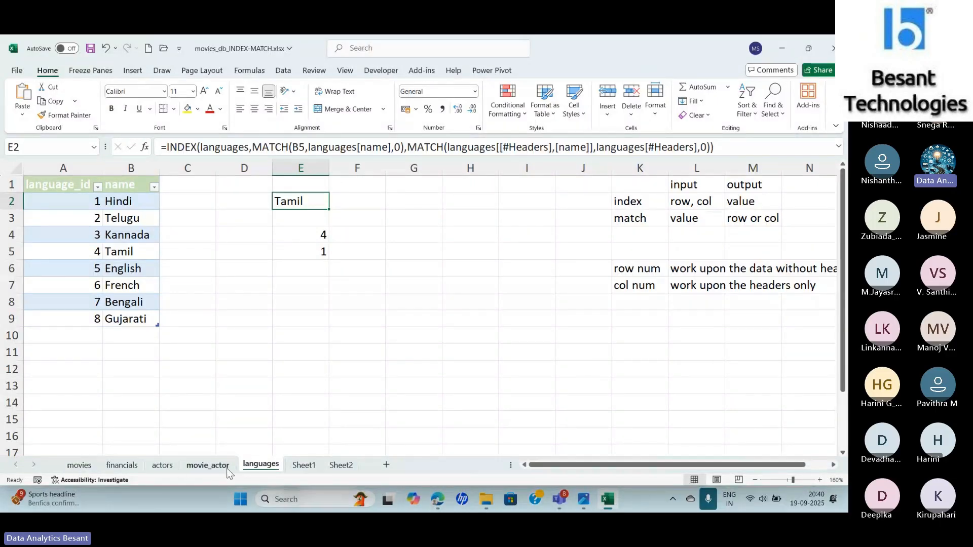
click(76, 466)
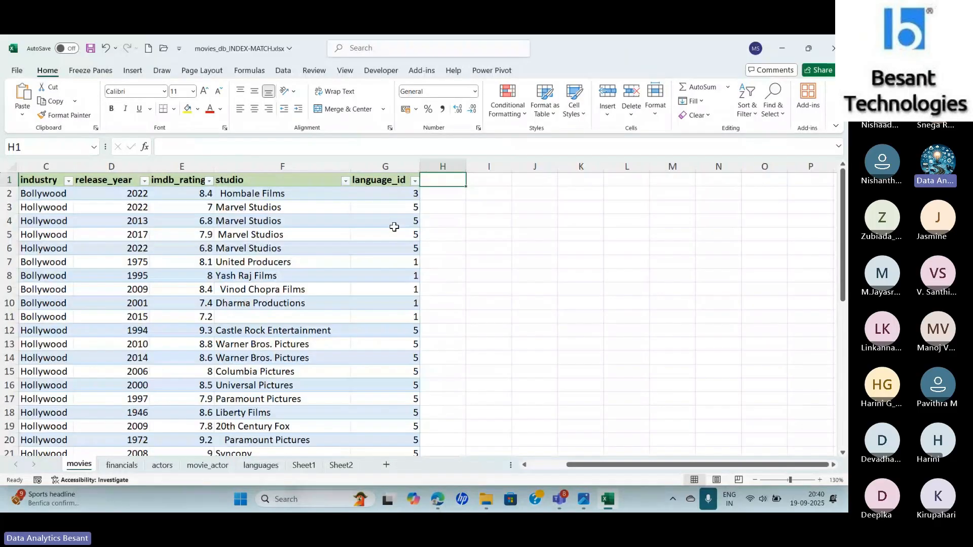
click(280, 463)
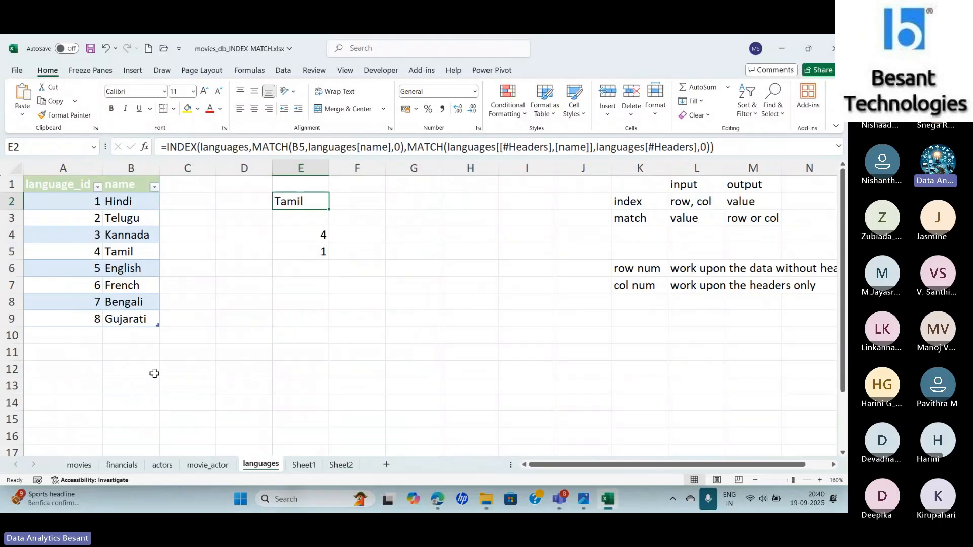
click(81, 465)
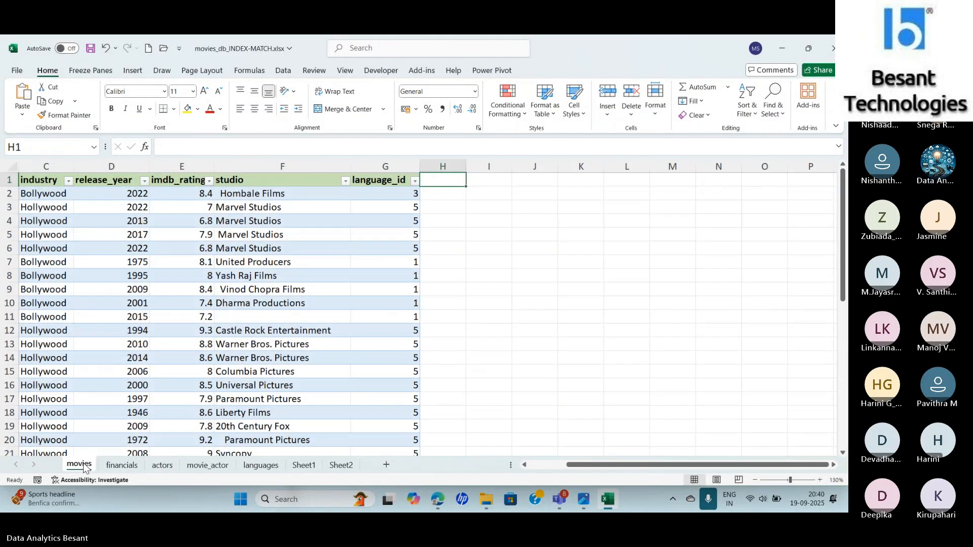
text(LA)
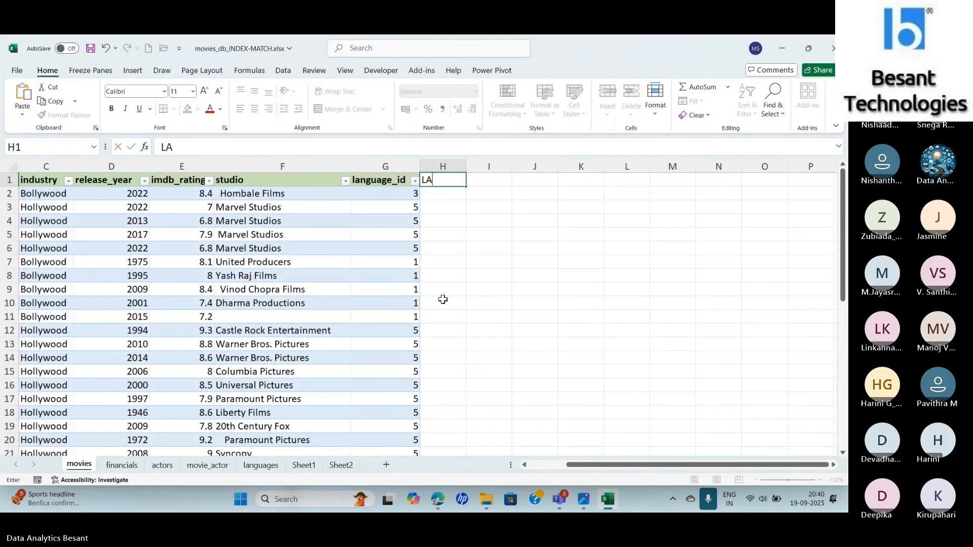
key(BackSpace)
key(BackSpace)
text(language_)
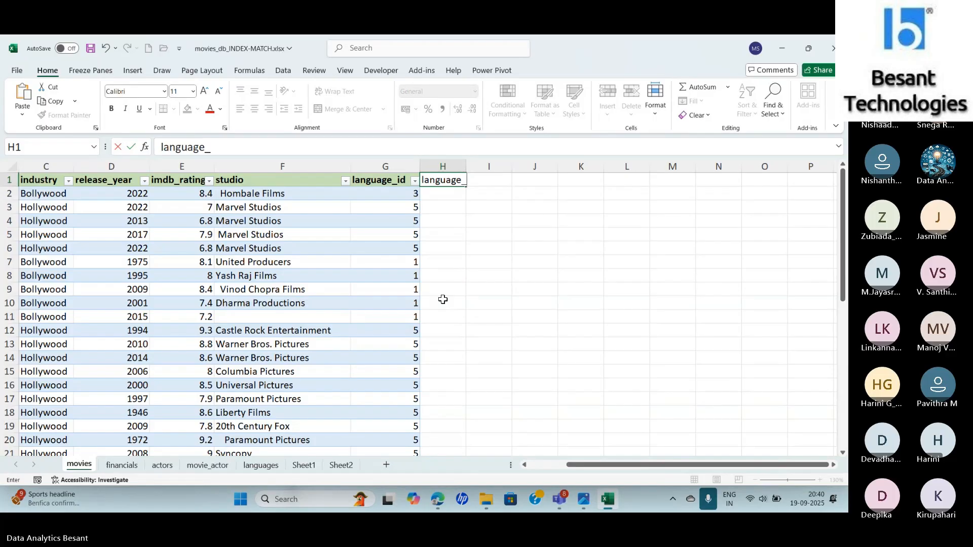
text(name)
key(Return)
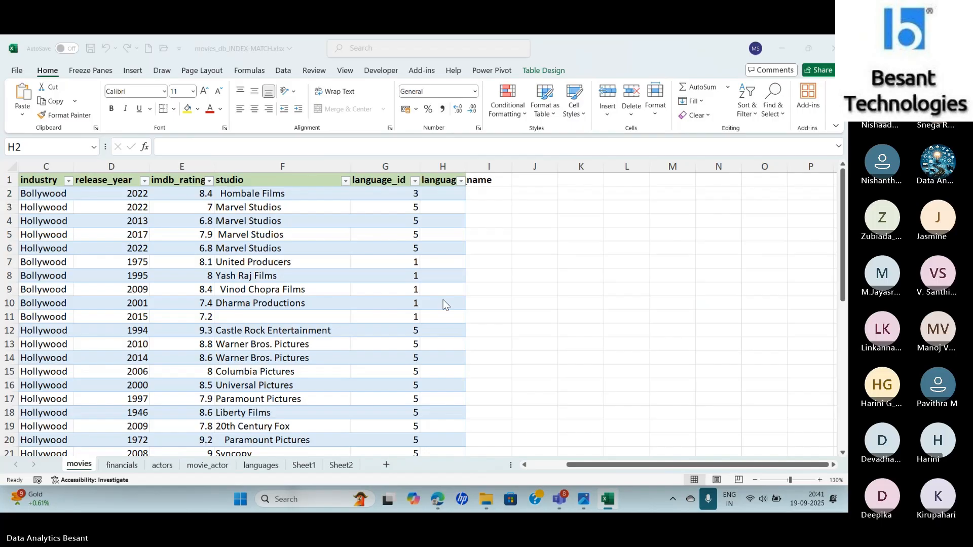
- Switch to the Teams meeting and send "are you all with me ?" in the meeting chat
key(alt+Tab)
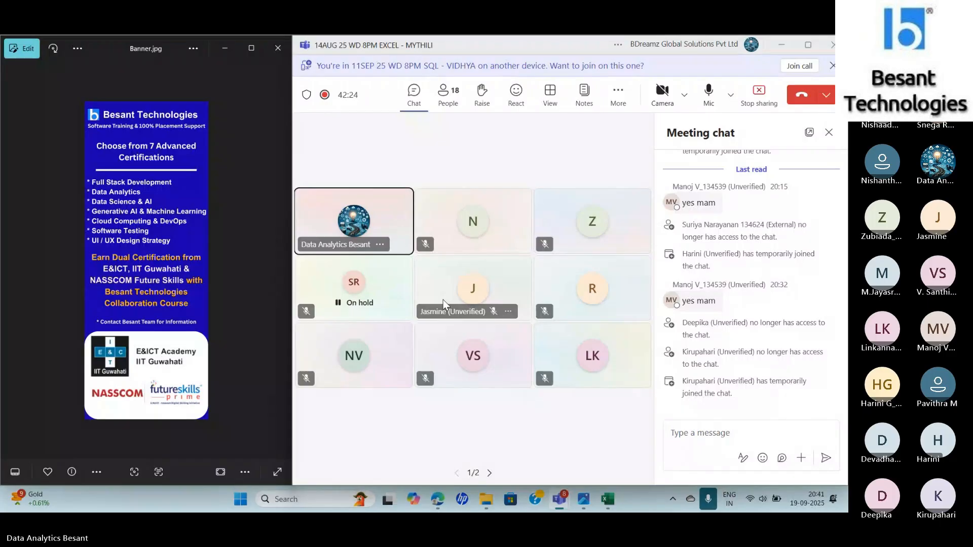
click(720, 432)
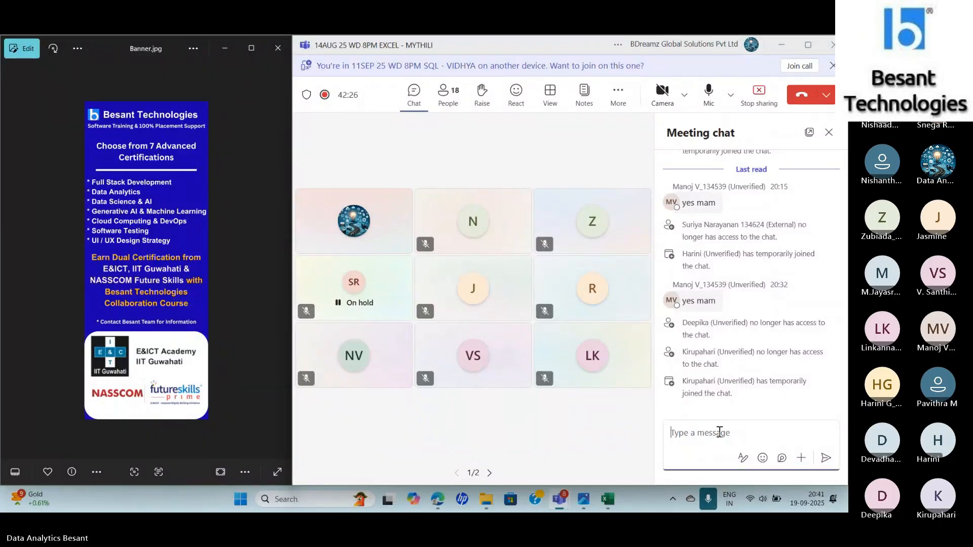
text(are you ak)
key(BackSpace)
text(ll with me ?)
key(Return)
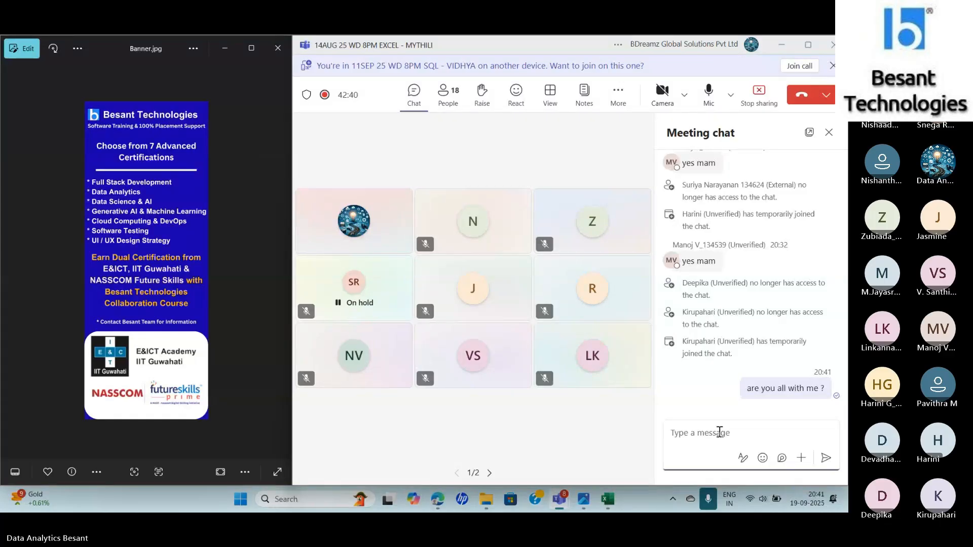
- Send "can you hear me ?" in the meeting chat and return to the Excel workbook
text(can you hear me ?)
key(Return)
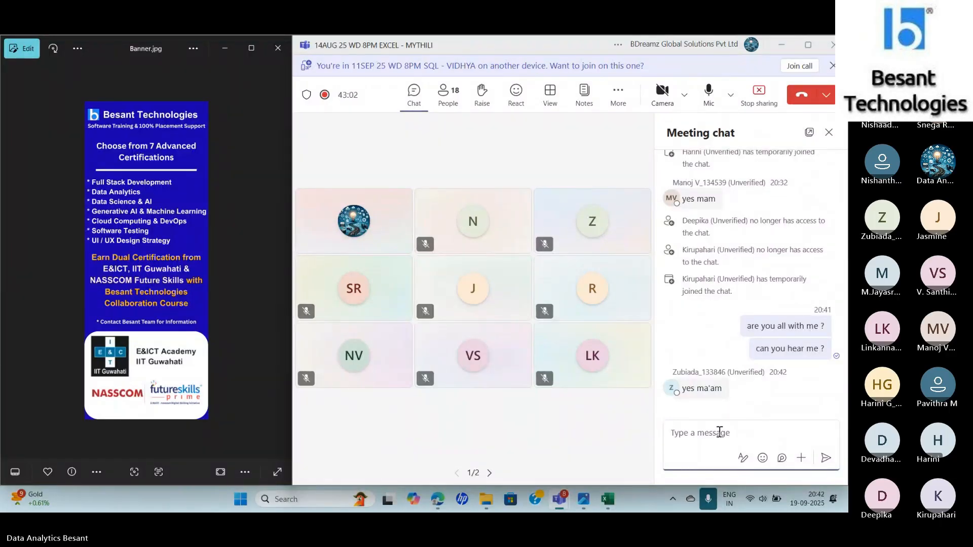
key(alt+Tab)
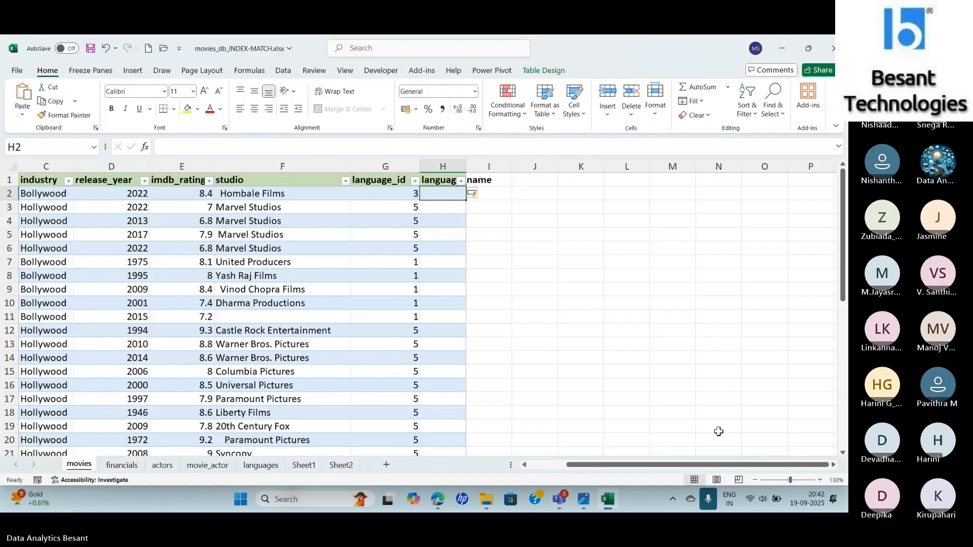
- Try to build an INDEX formula in H2 through its function arguments, with the languages table as the array
text(=)
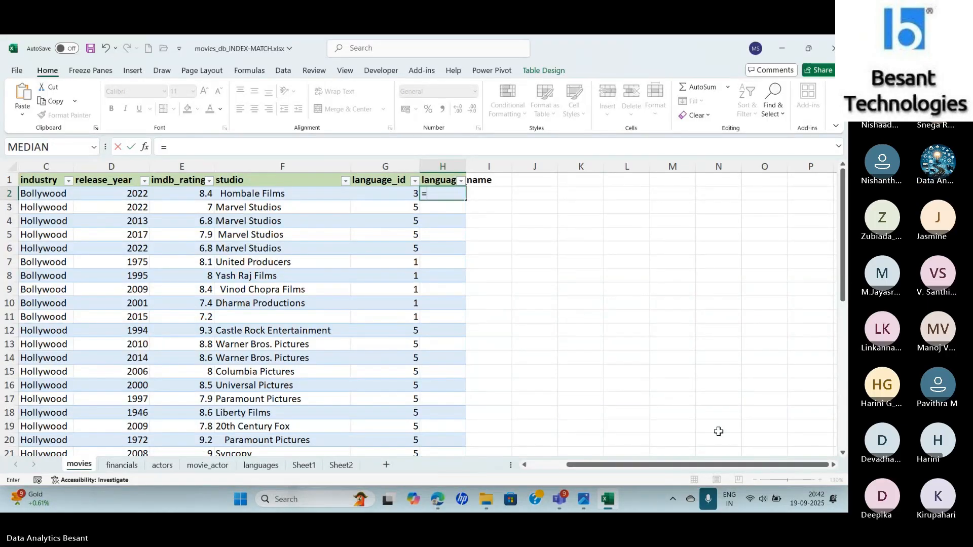
text(ind)
key(Tab)
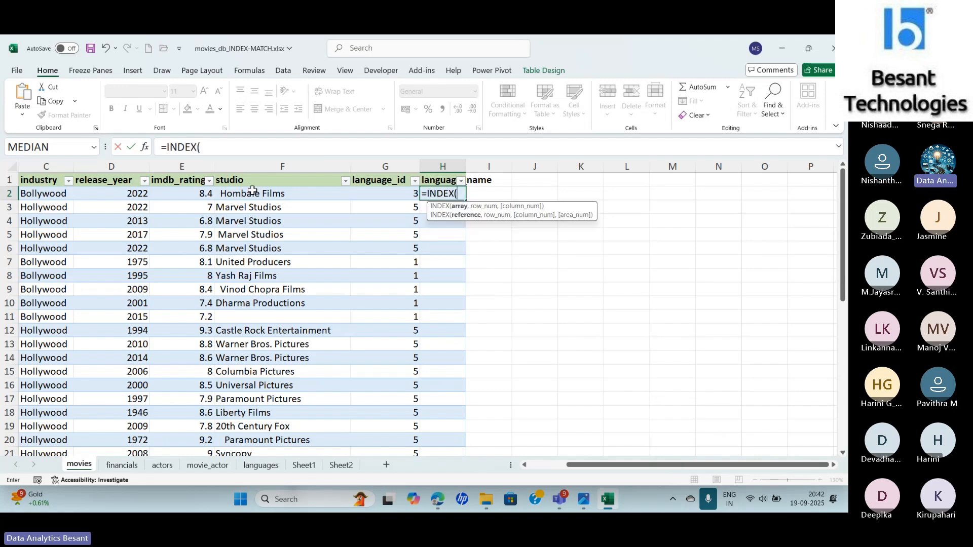
click(145, 149)
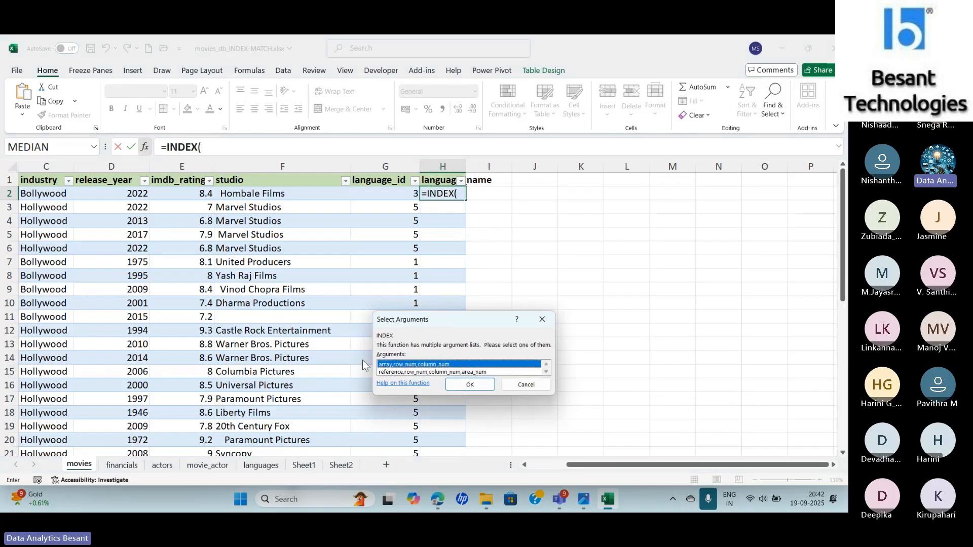
click(469, 385)
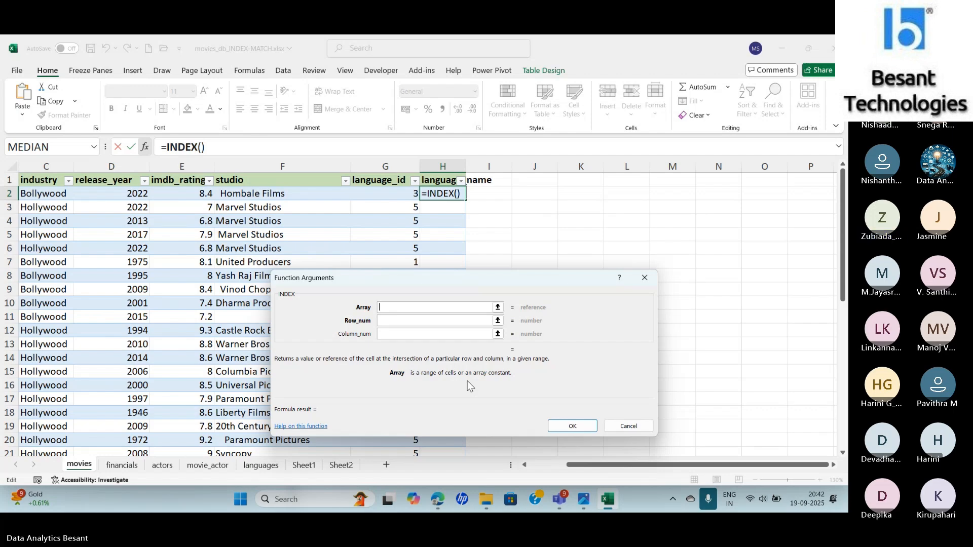
click(265, 466)
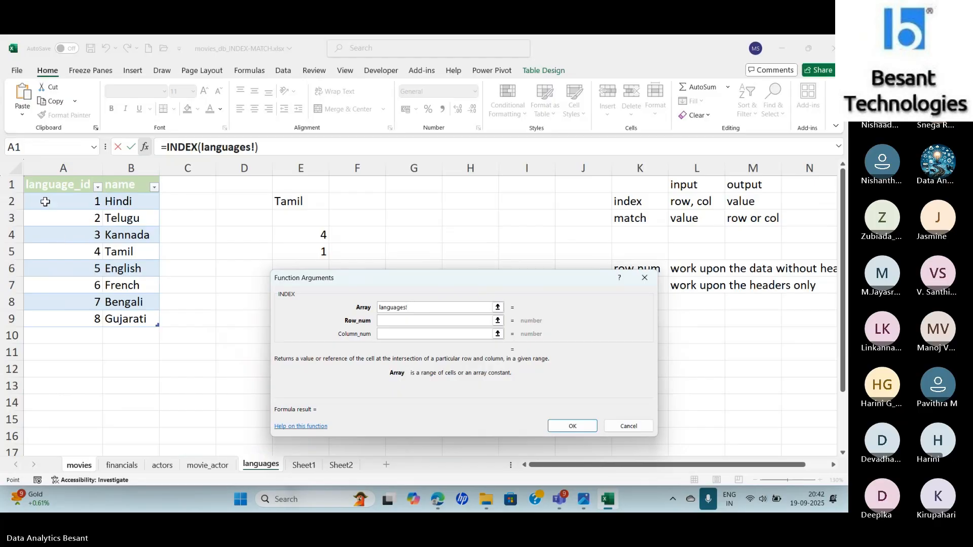
drag(45, 202, 129, 318)
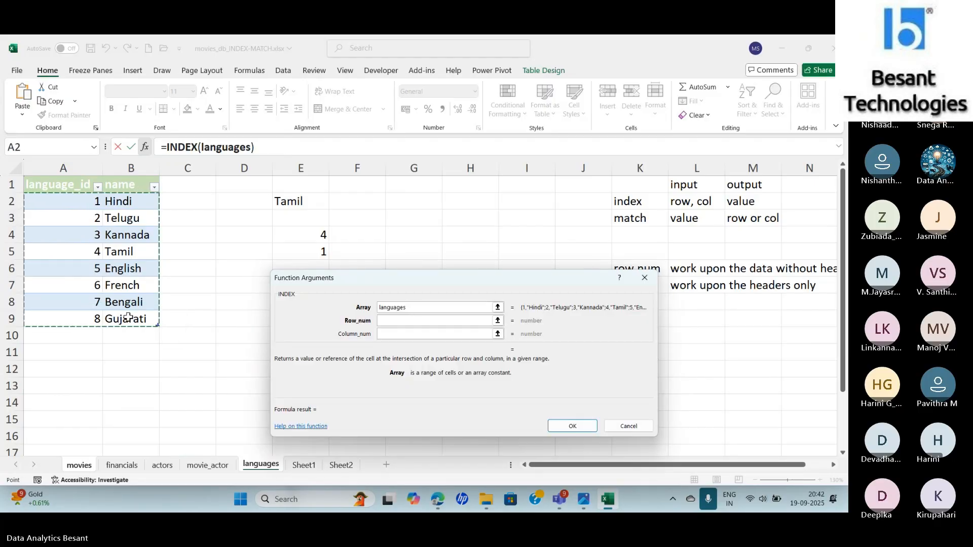
- Try to nest a MATCH as the INDEX row number with G2's language_id as lookup value, and discard H2's formula
click(396, 320)
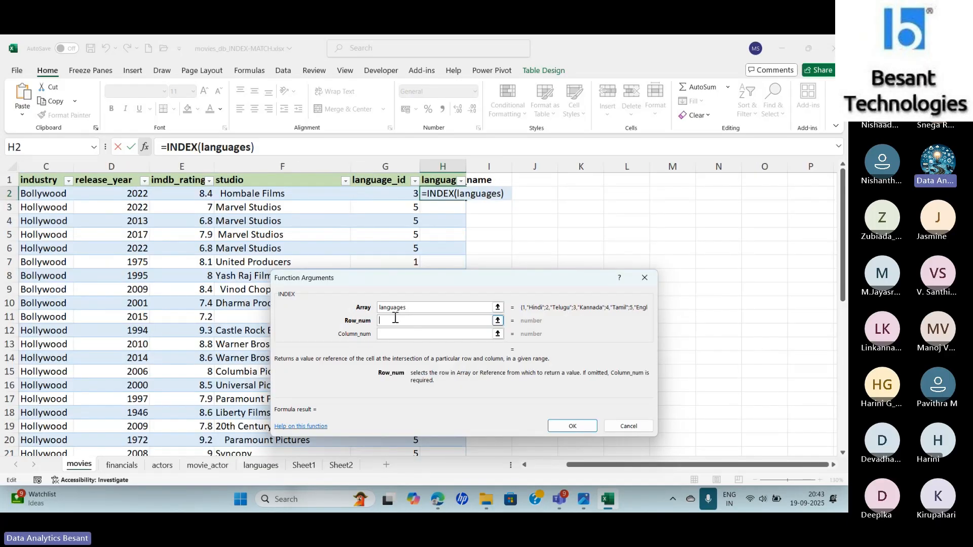
click(250, 147)
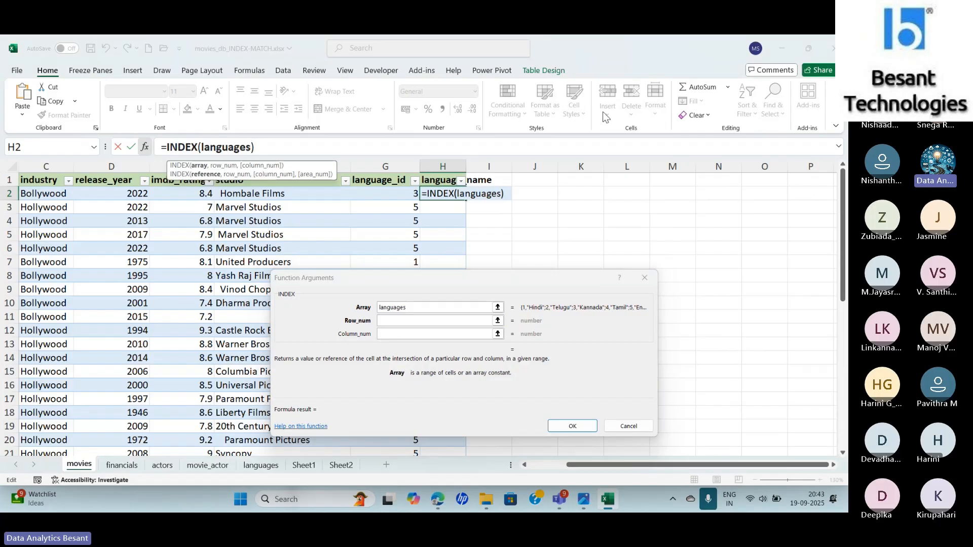
text(, match()
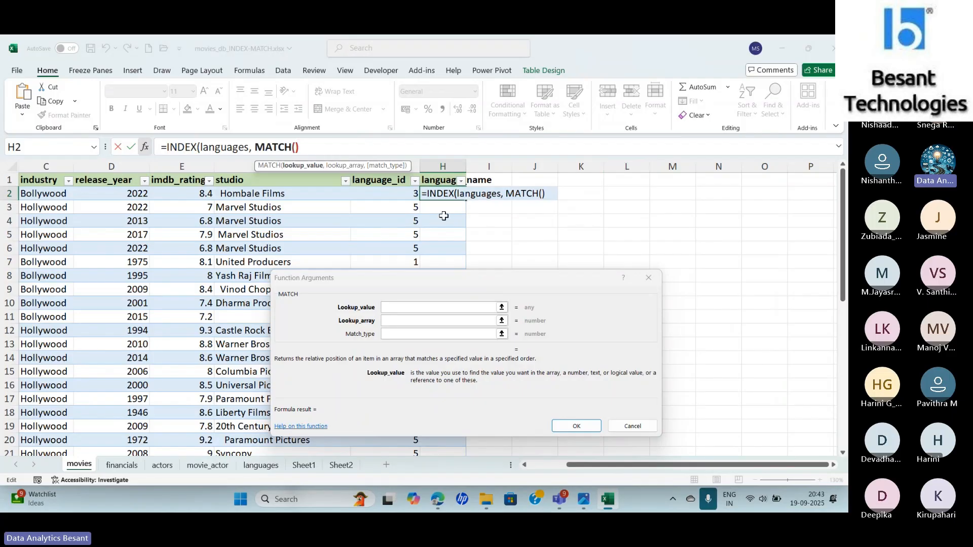
click(380, 198)
click(380, 198)
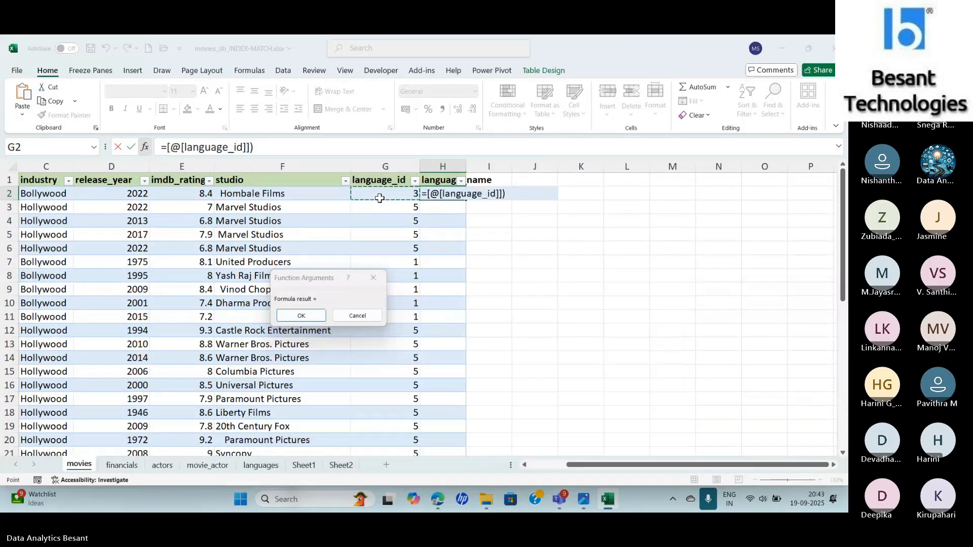
click(307, 316)
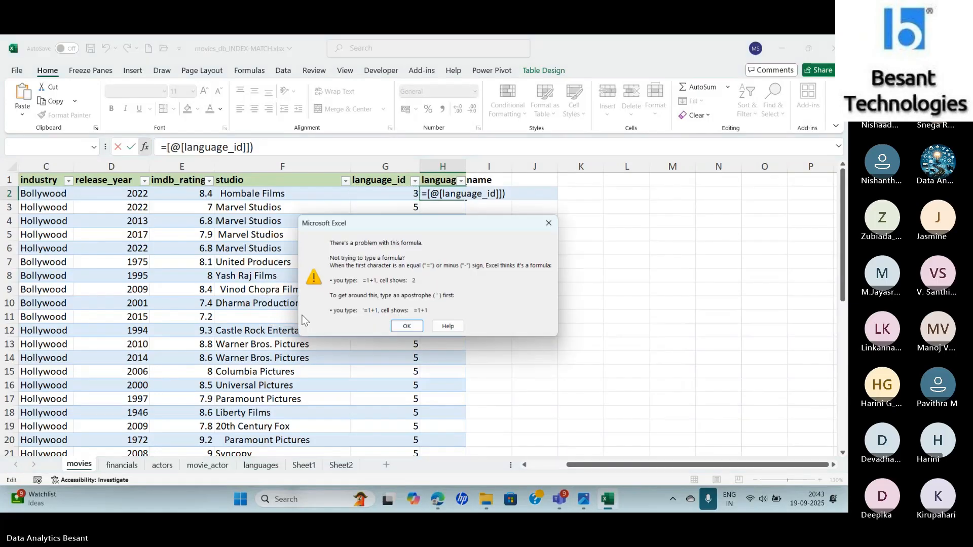
click(406, 326)
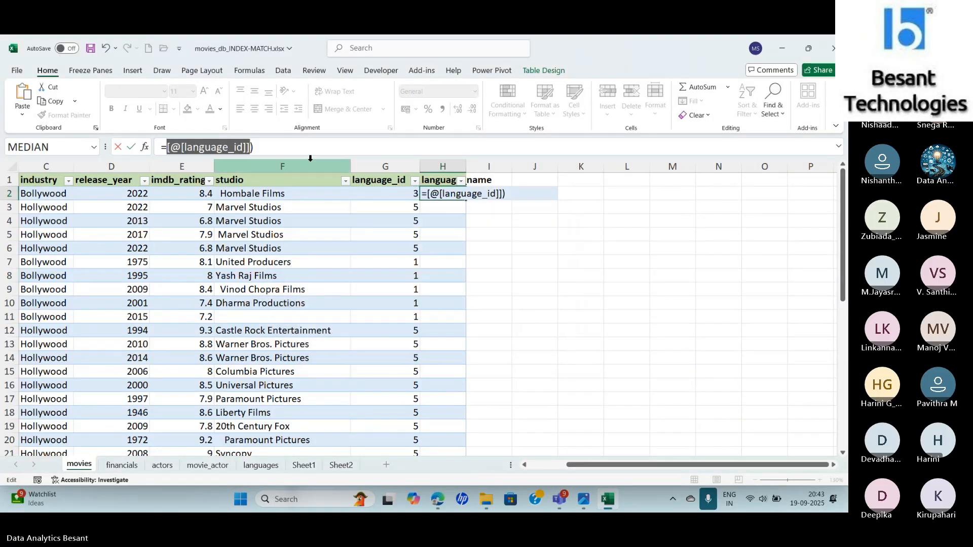
key(ctrl+z)
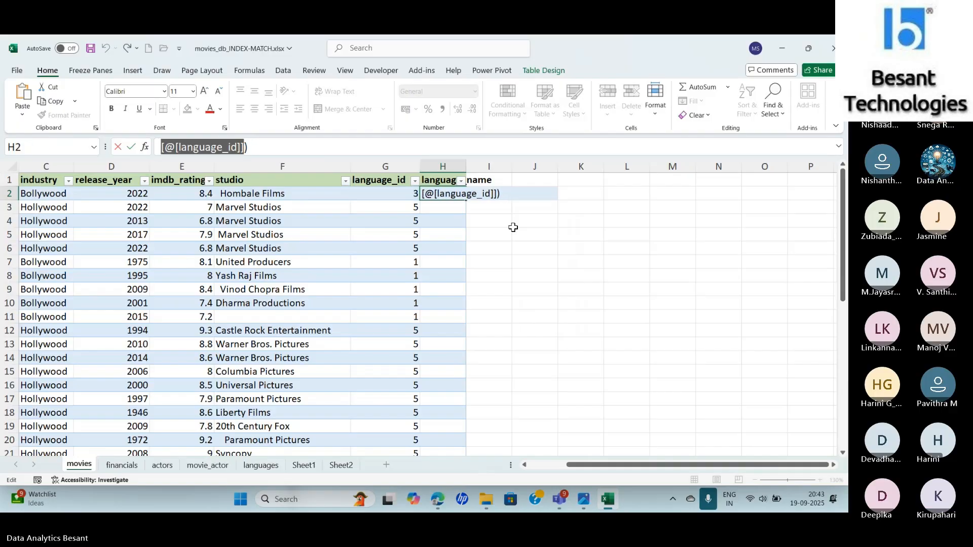
key(ctrl+y)
key(Escape)
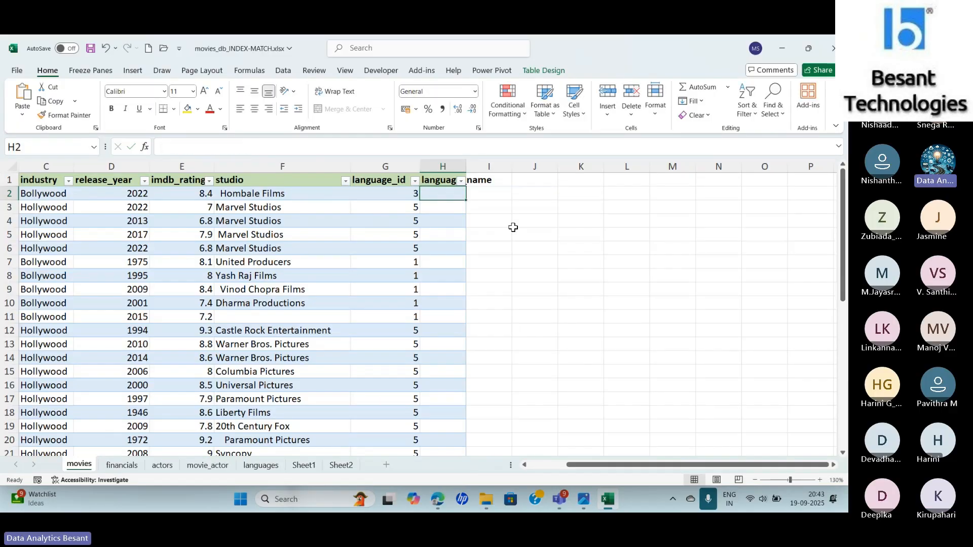
- Start an INDEX formula in H2 through its function arguments, with the languages table's data A2:B9 as the array
text(=in)
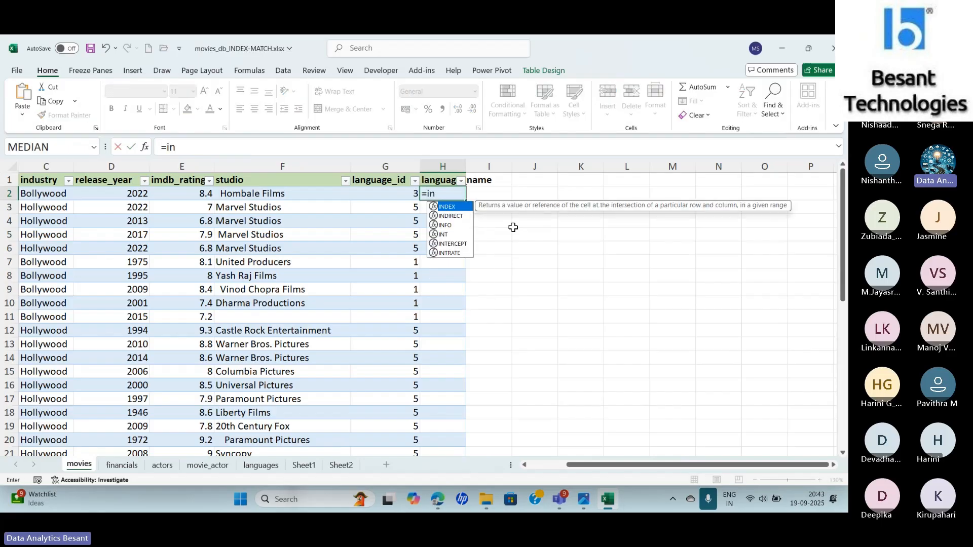
text(dex)
key(Tab)
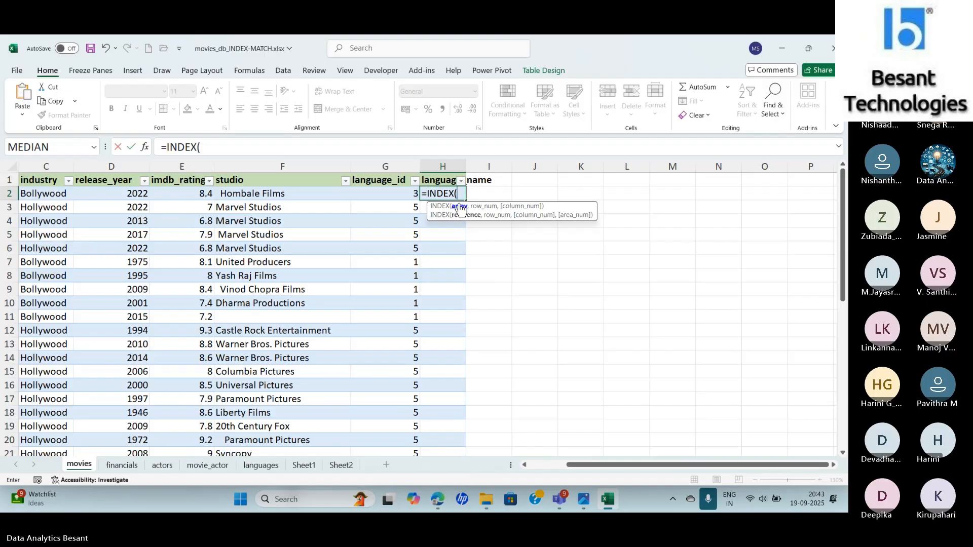
click(145, 147)
click(334, 329)
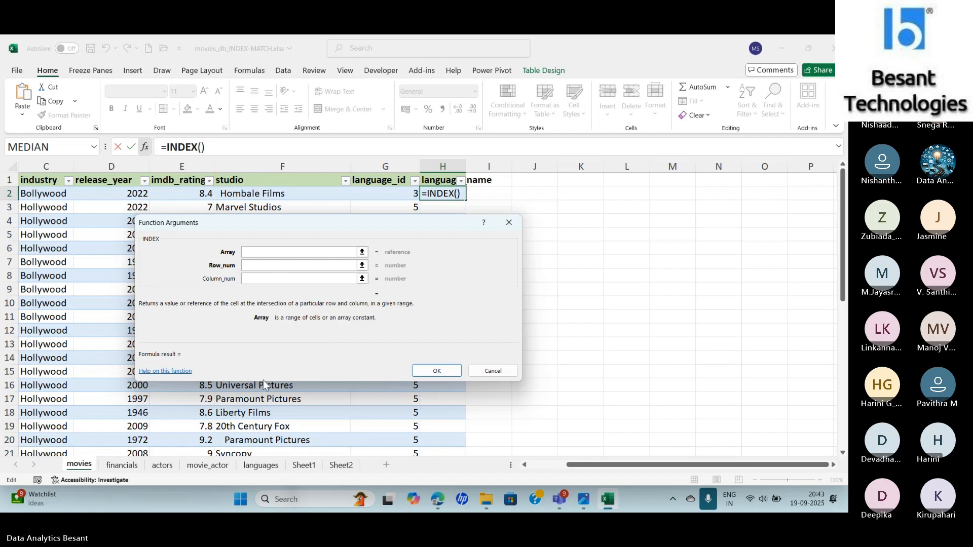
click(262, 465)
drag(193, 236, 263, 217)
drag(41, 201, 116, 303)
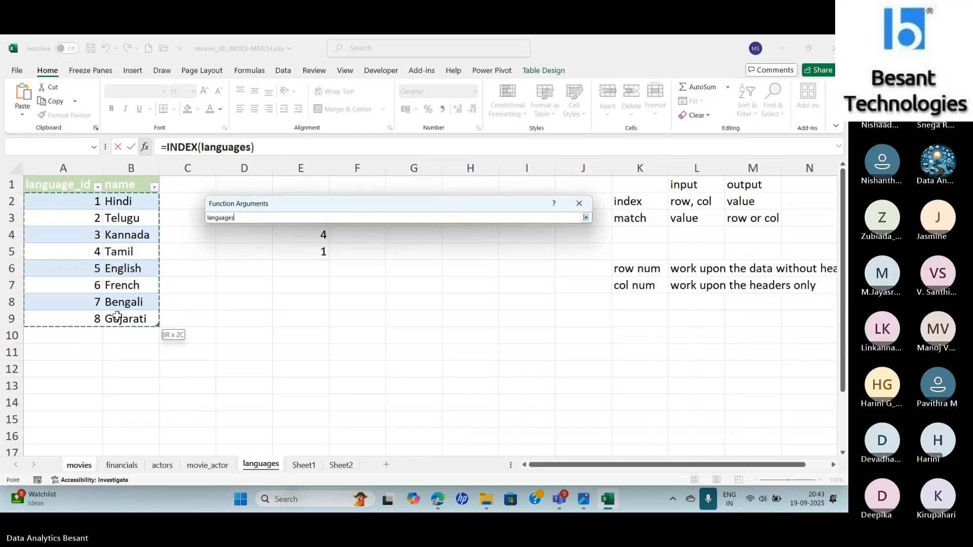
- Nest a MATCH function as the INDEX row number, with G2's language_id as its lookup value
click(329, 245)
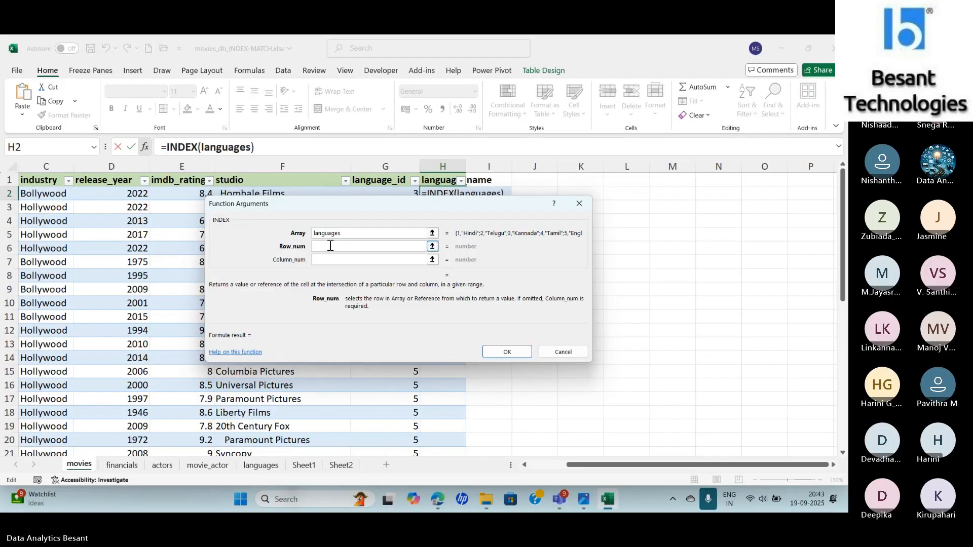
text(MATCH()
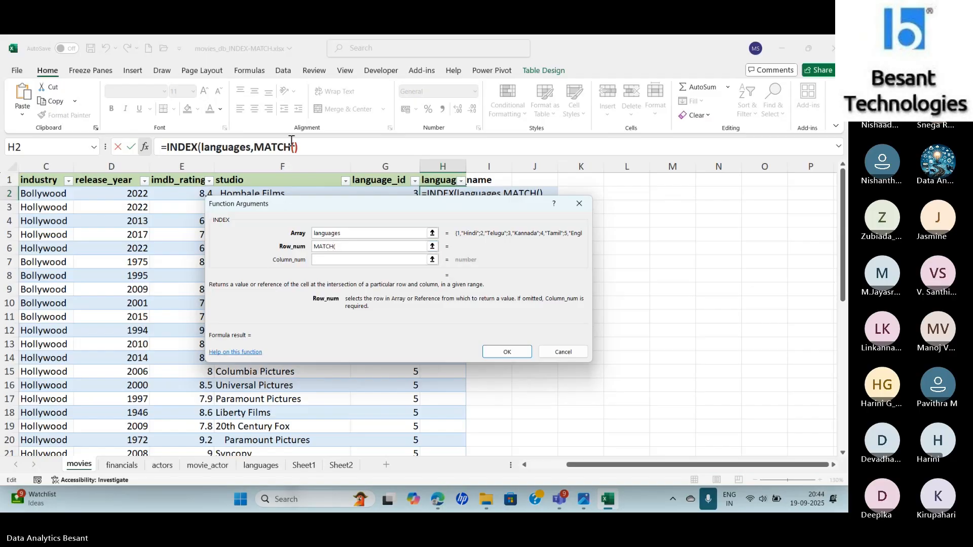
click(296, 147)
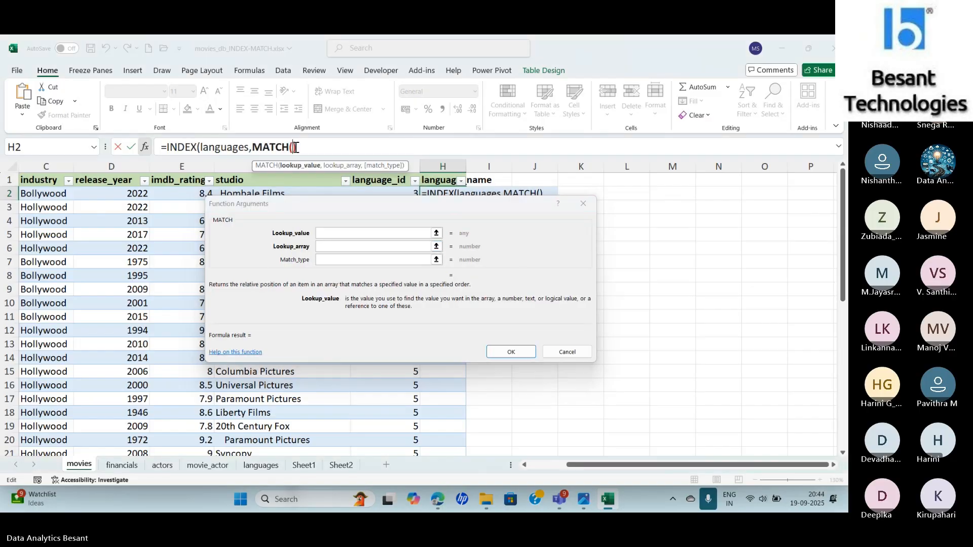
drag(363, 200, 609, 172)
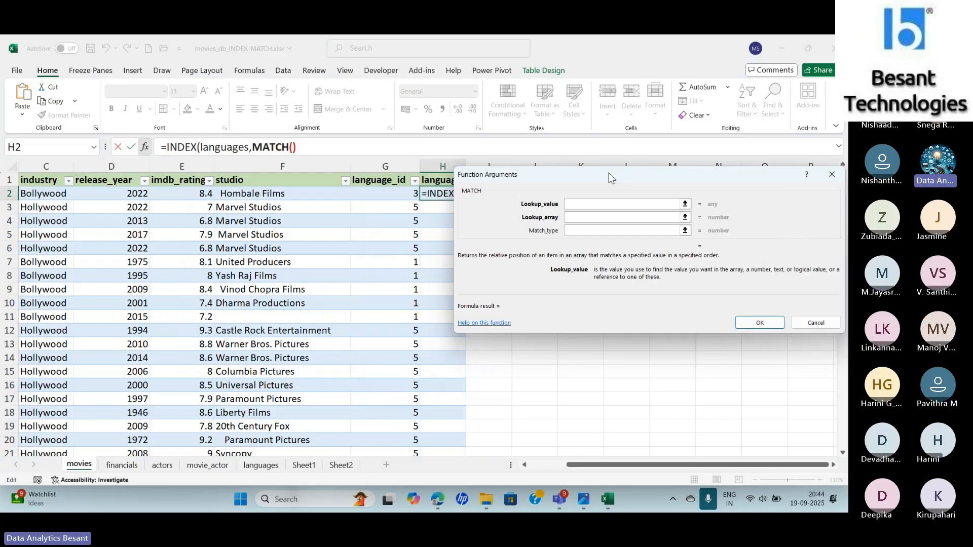
click(380, 197)
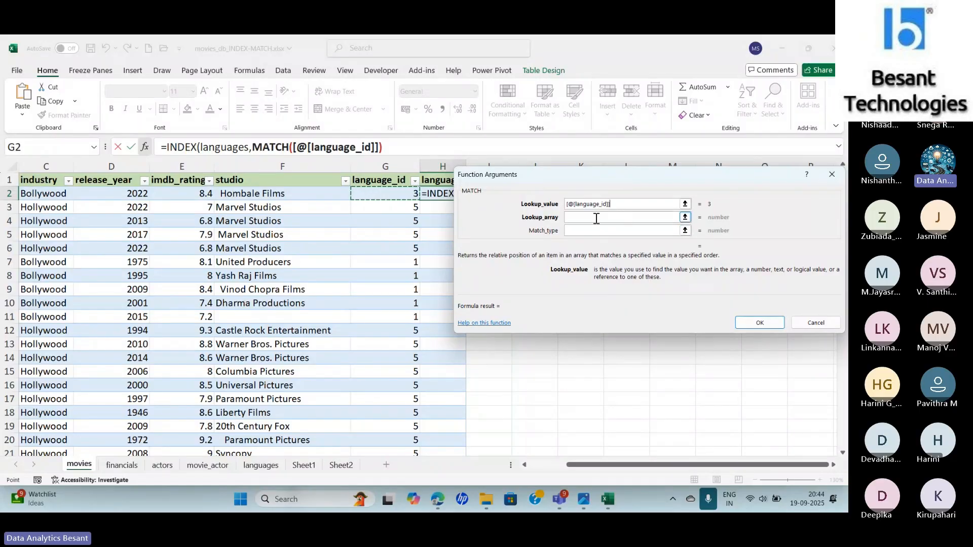
- Set the MATCH lookup array to the languages table's language_id column with match type 0, and accept the arguments
click(597, 218)
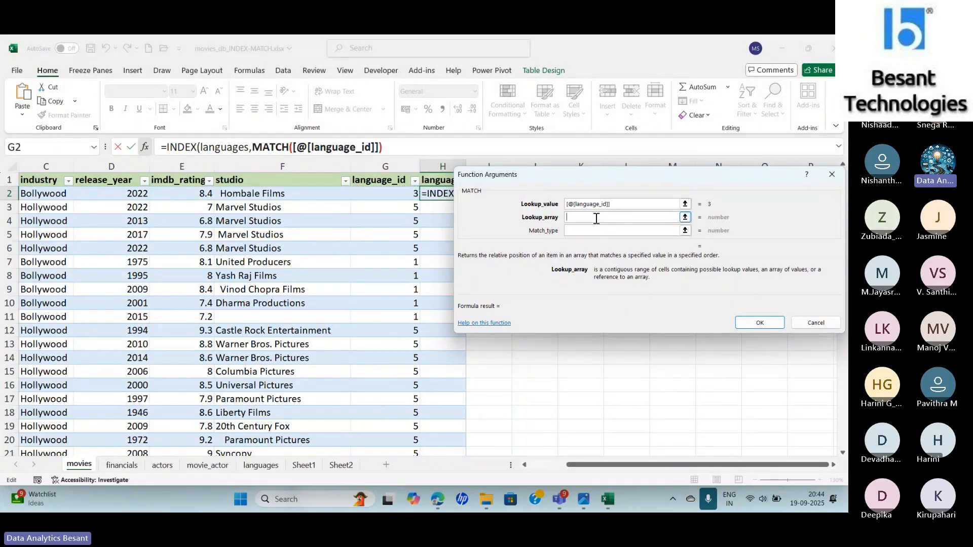
click(260, 465)
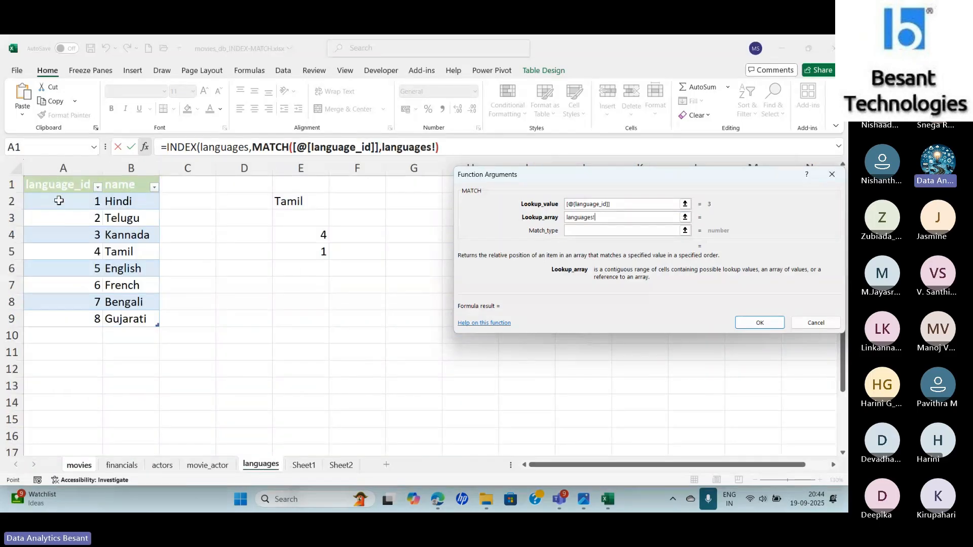
drag(59, 201, 62, 316)
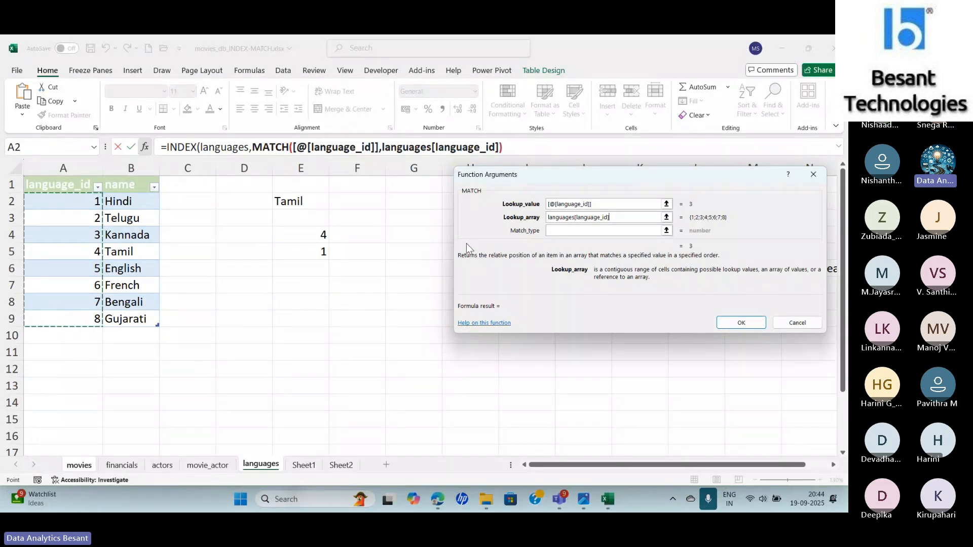
click(549, 233)
text(0)
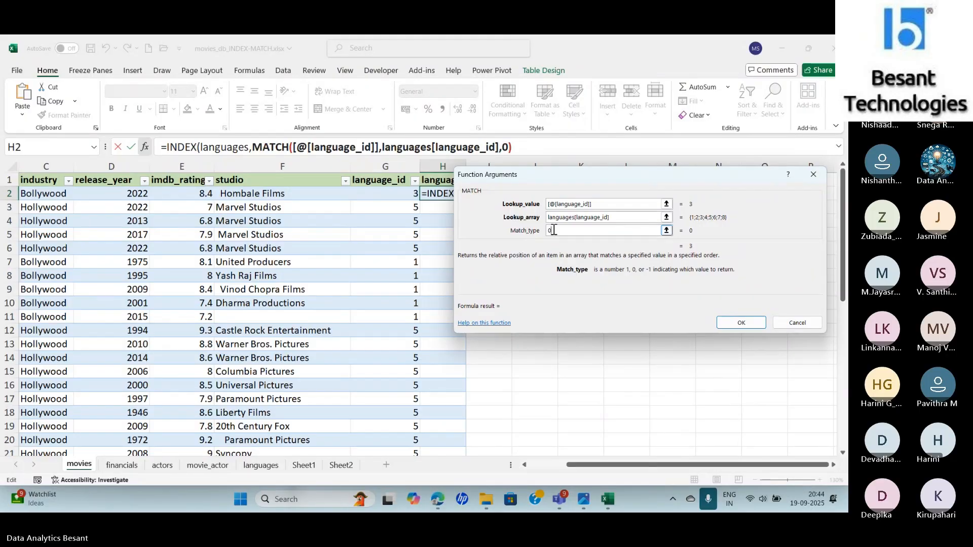
click(739, 323)
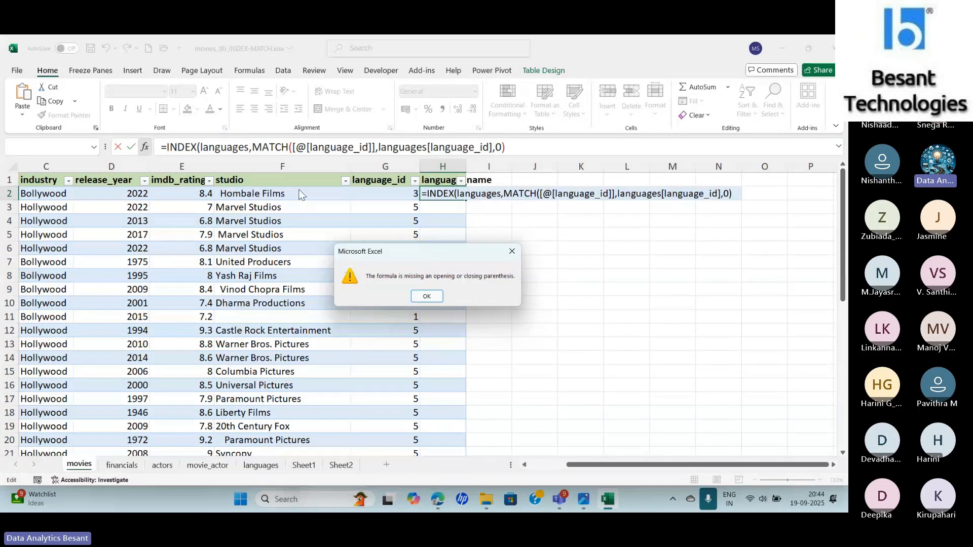
click(426, 296)
- Add a second MATCH as the INDEX column number, with the languages table's name header as its lookup value
click(539, 154)
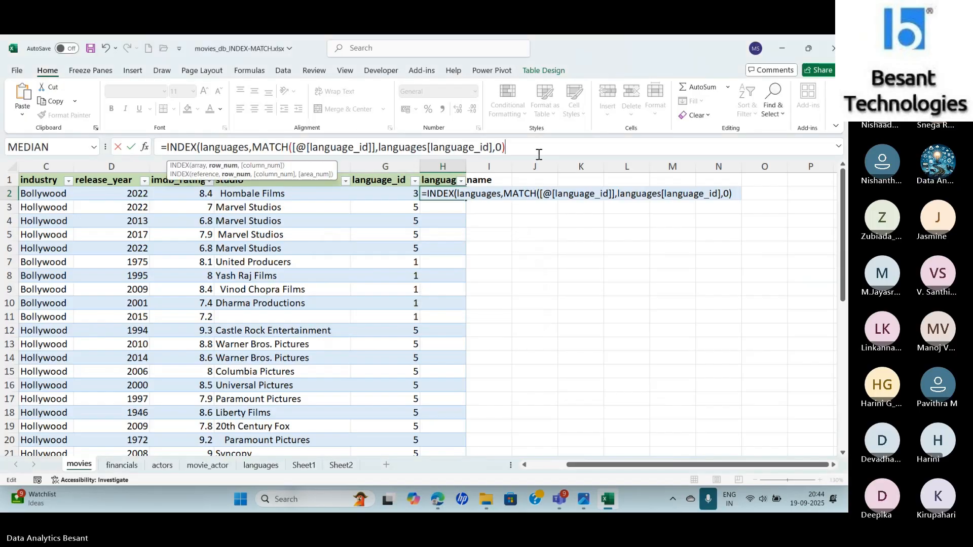
text())
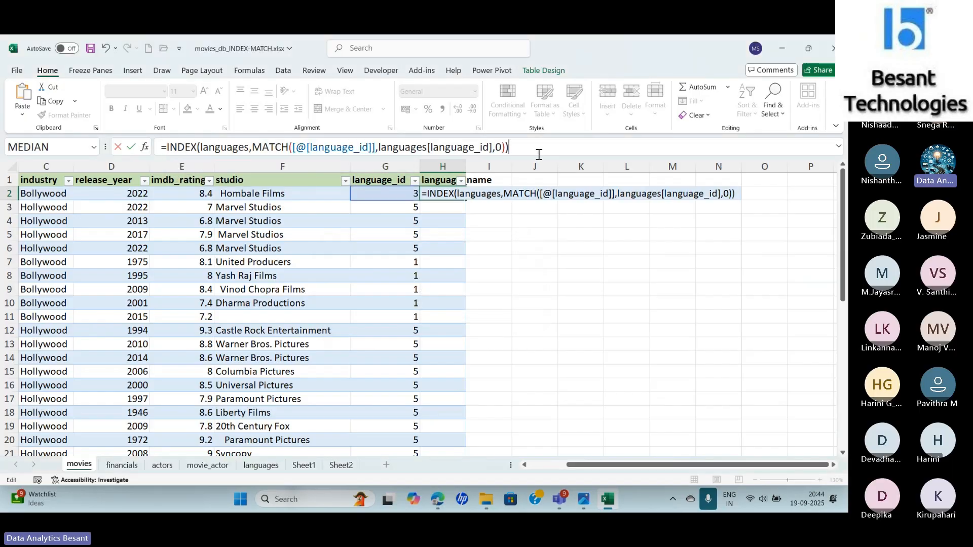
key(BackSpace)
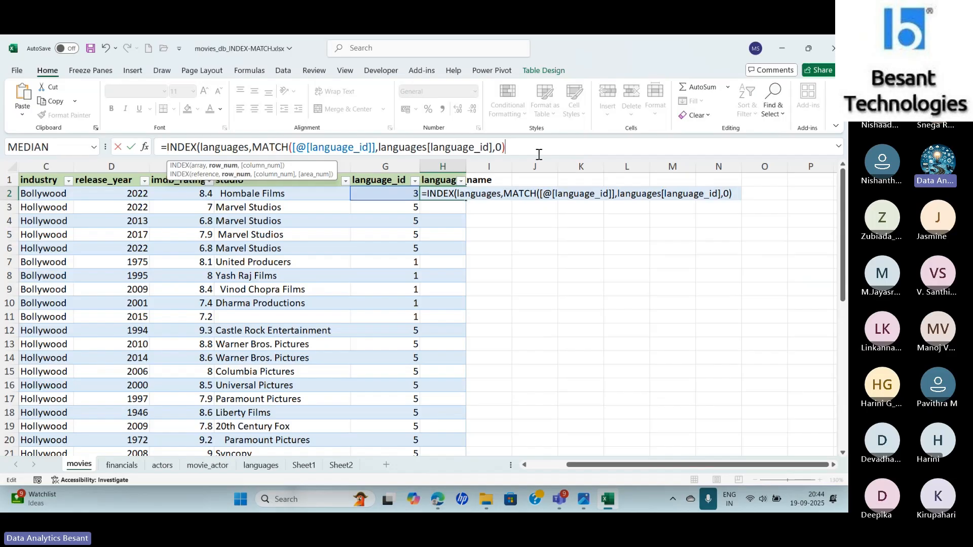
text(, MATC)
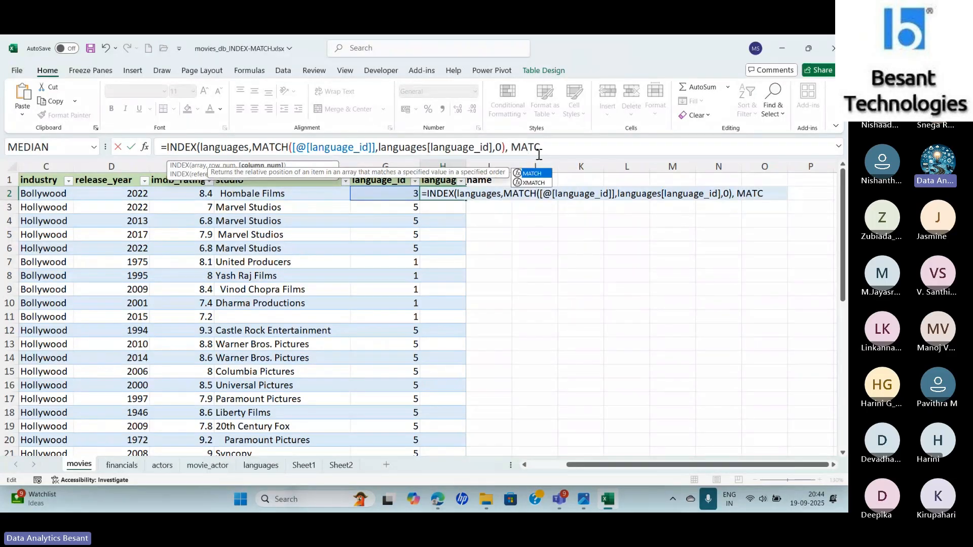
key(Tab)
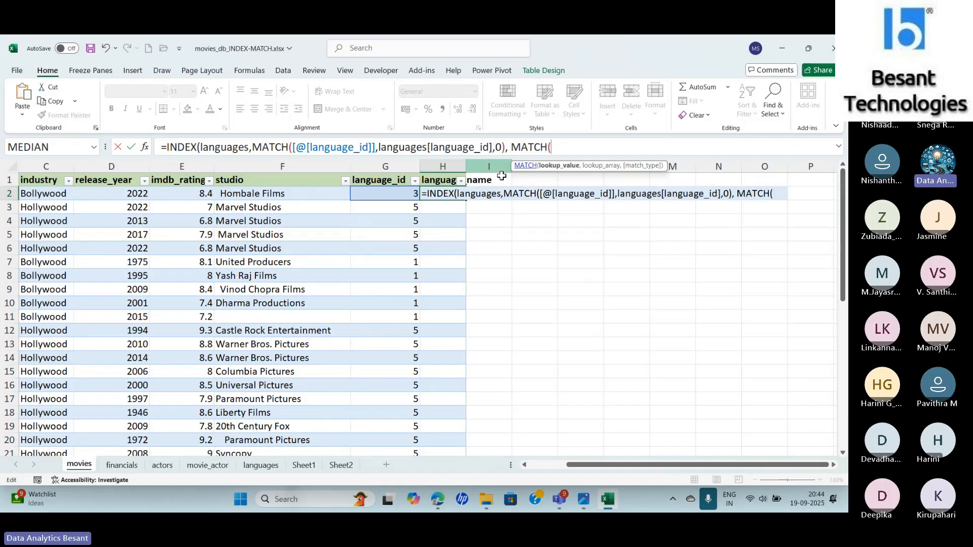
click(265, 466)
click(129, 186)
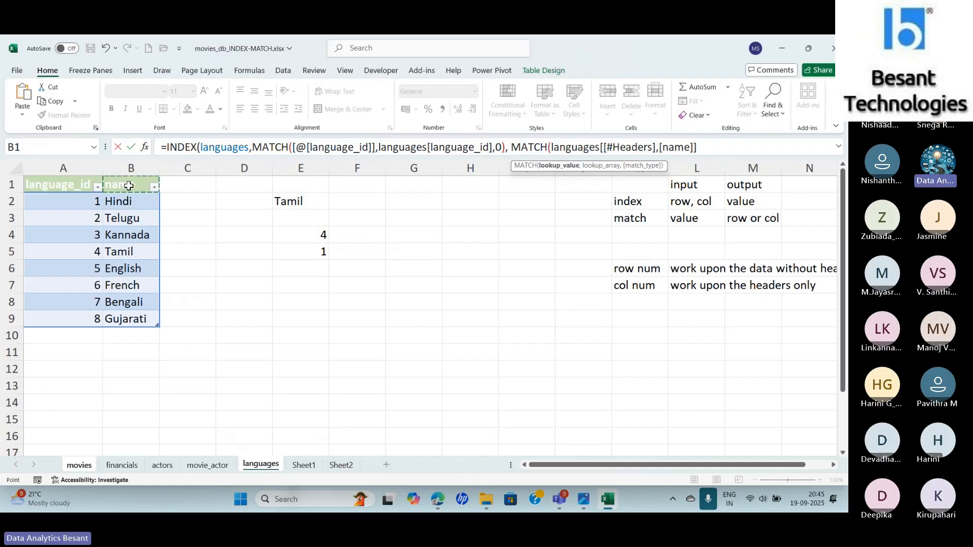
- Complete the second MATCH with the languages table's header row and match type 0, and enter the formula in H2
text(,)
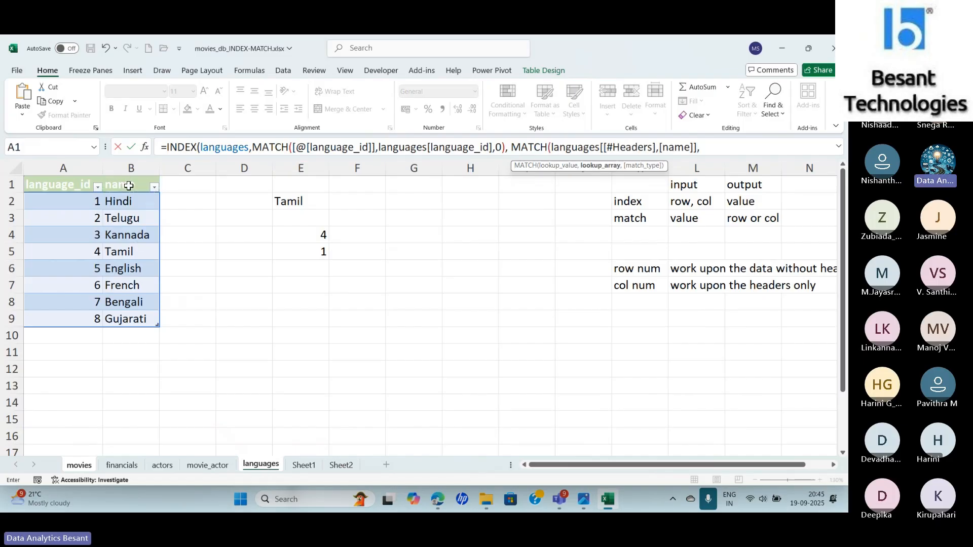
drag(79, 189, 141, 184)
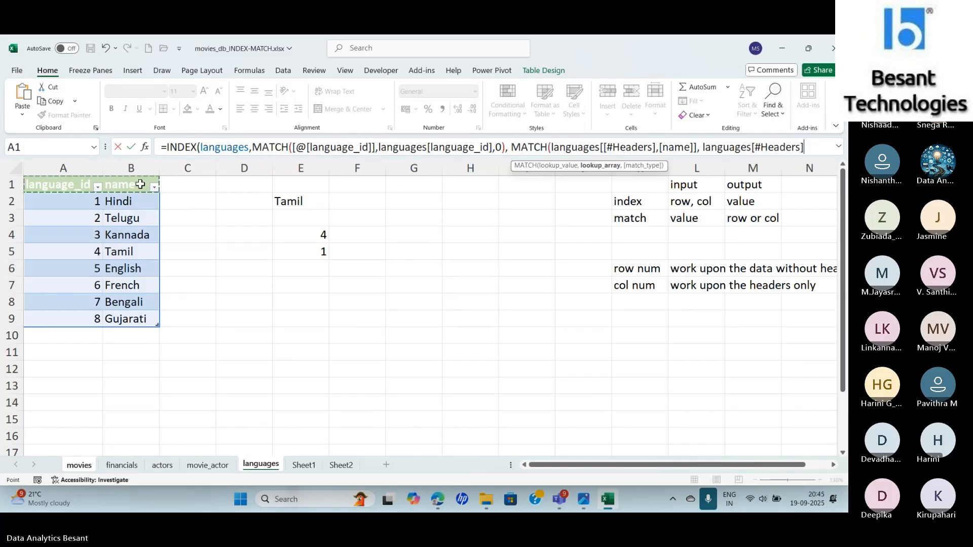
text(,0)
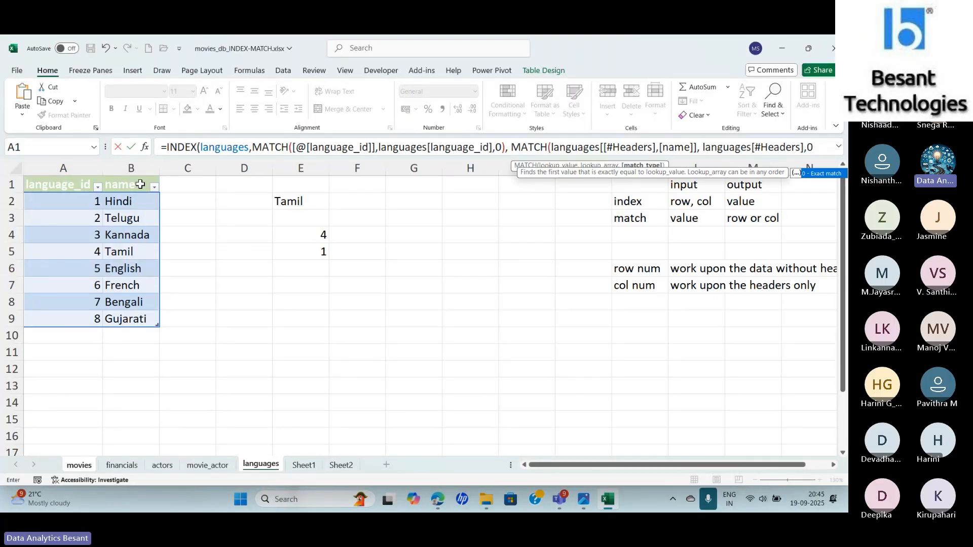
text()))
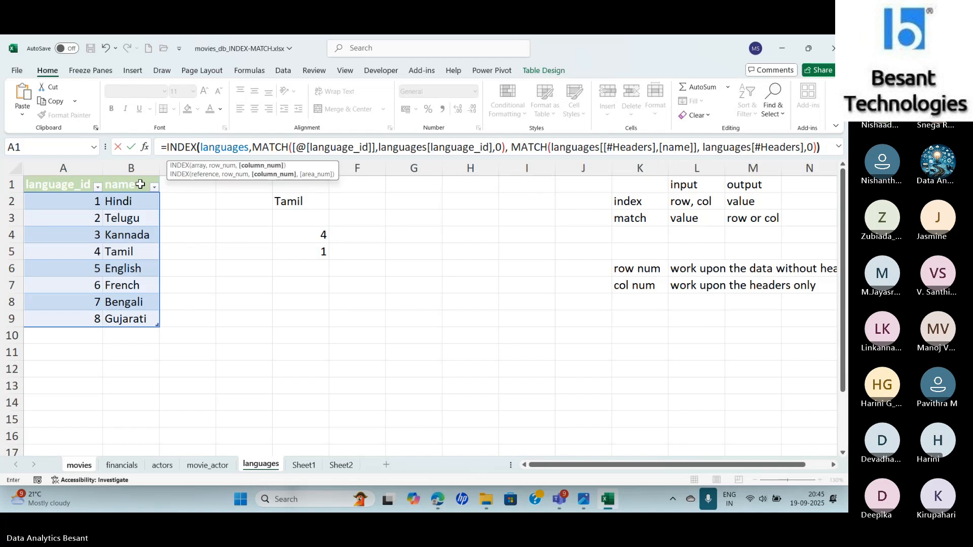
key(Return)
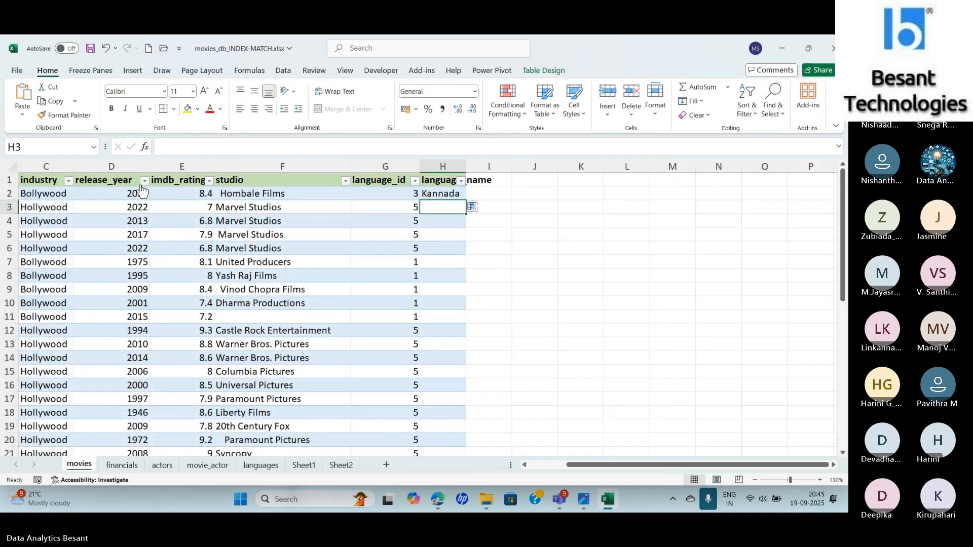
- Examine H2's nested formula and its row MATCH arguments alongside the language_name header and the languages sheet
key(Up)
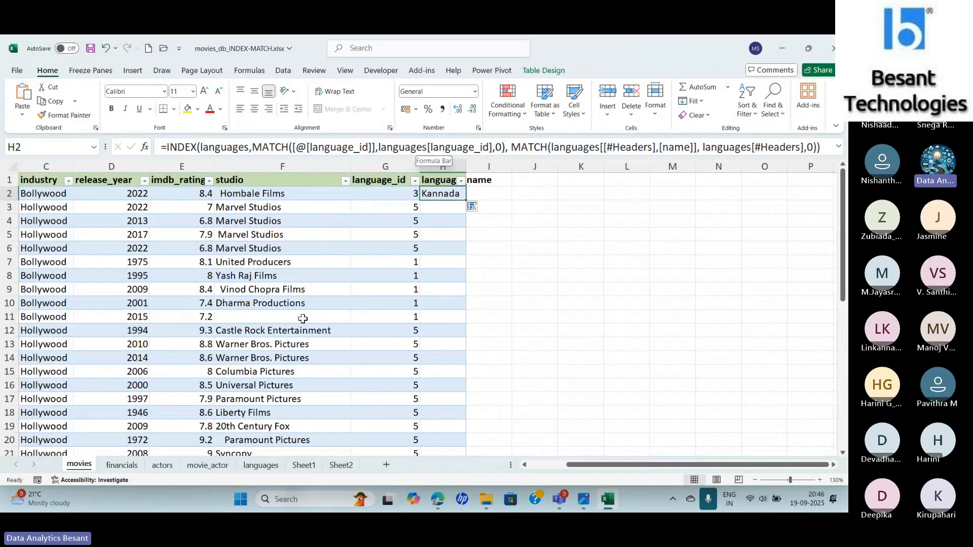
click(263, 465)
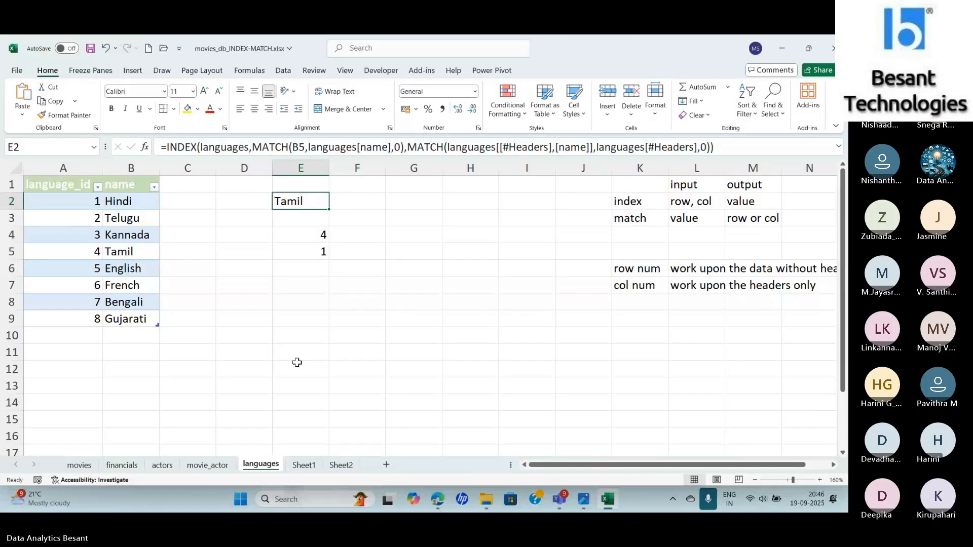
click(94, 466)
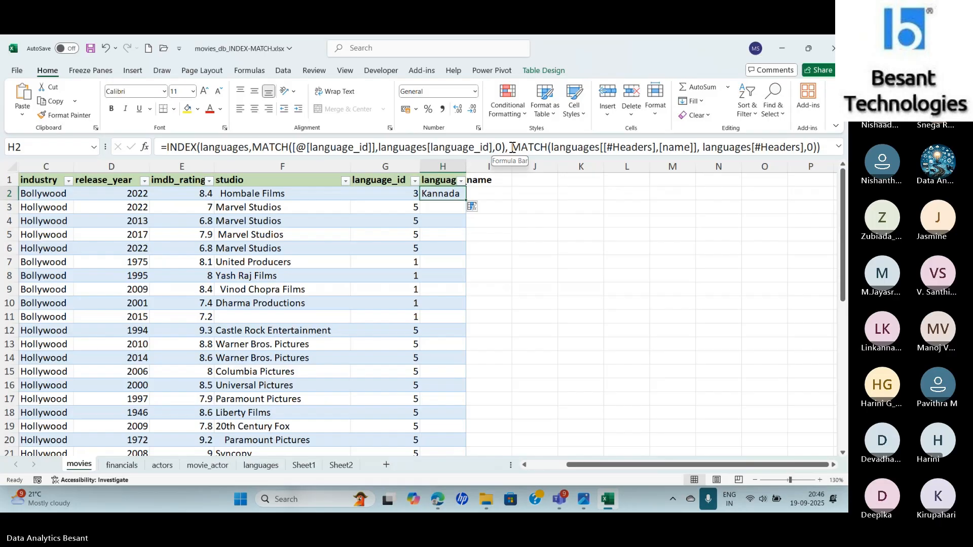
click(330, 147)
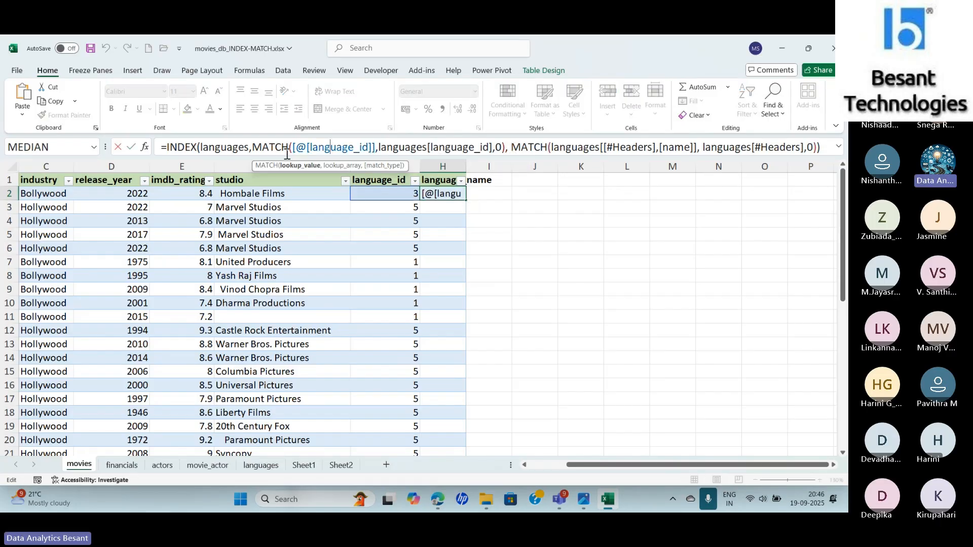
click(144, 147)
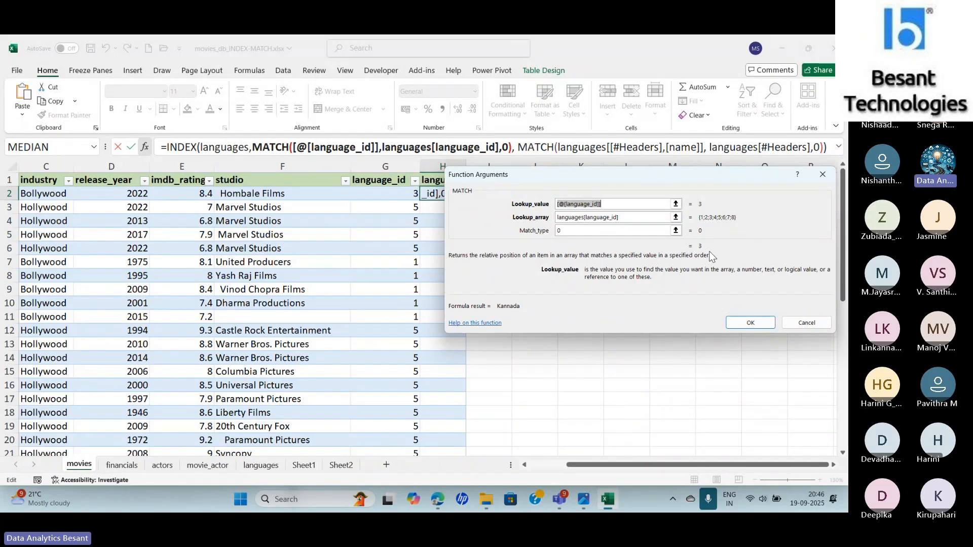
key(Return)
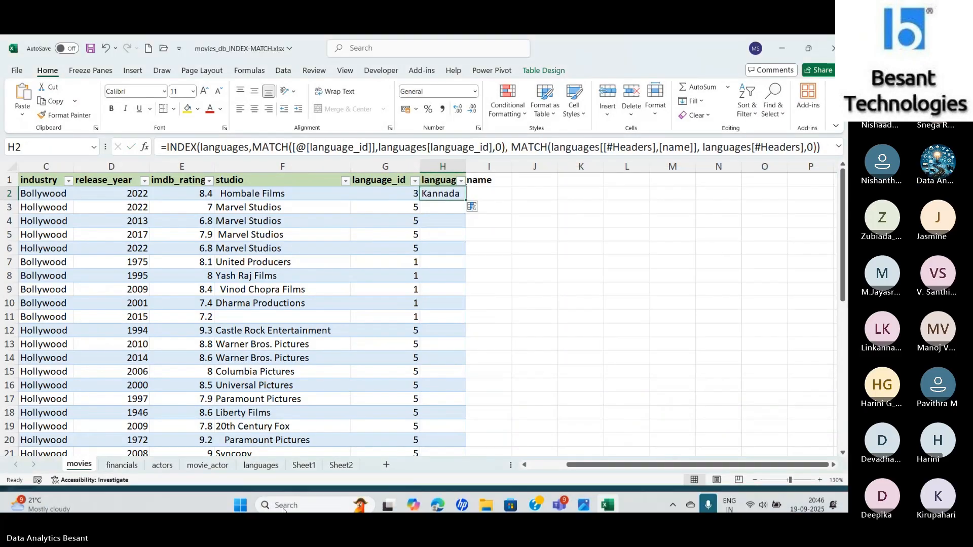
click(254, 467)
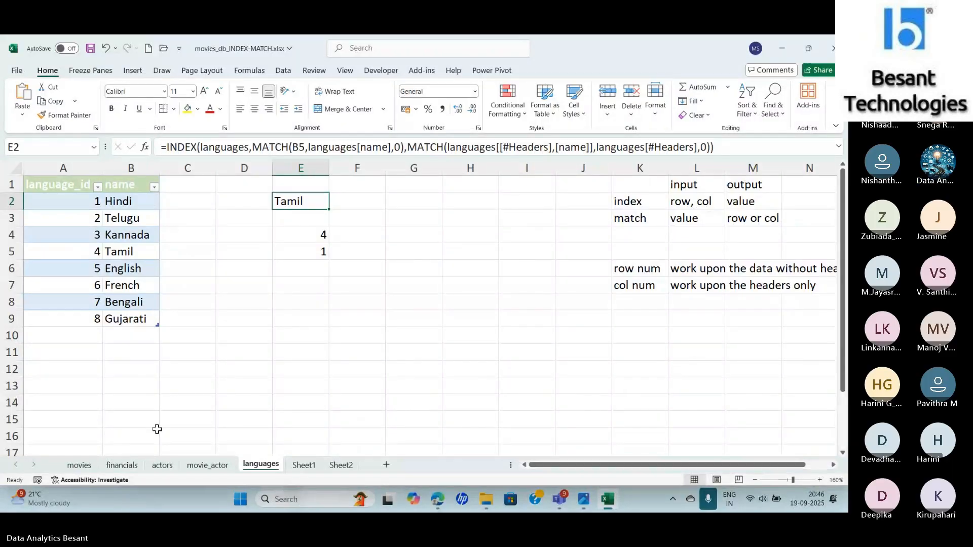
click(80, 465)
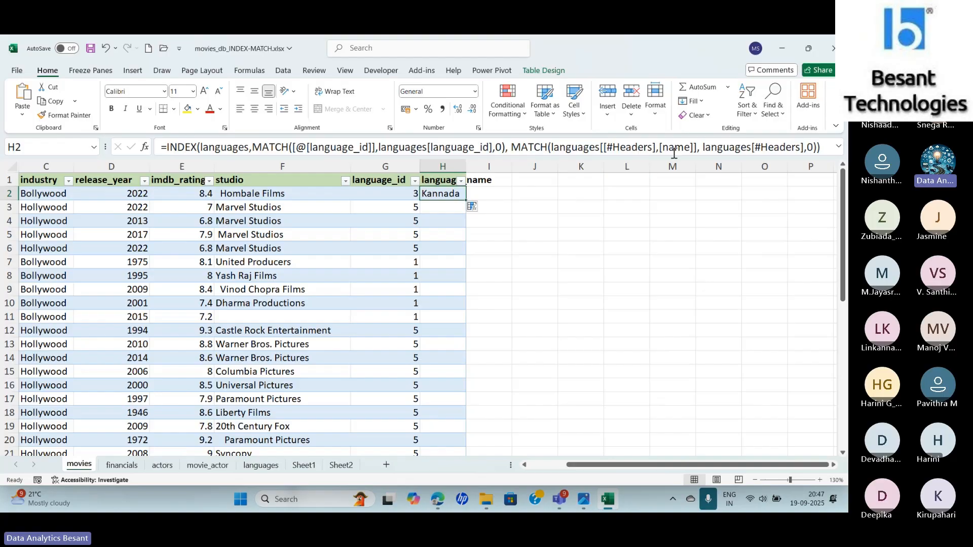
click(440, 180)
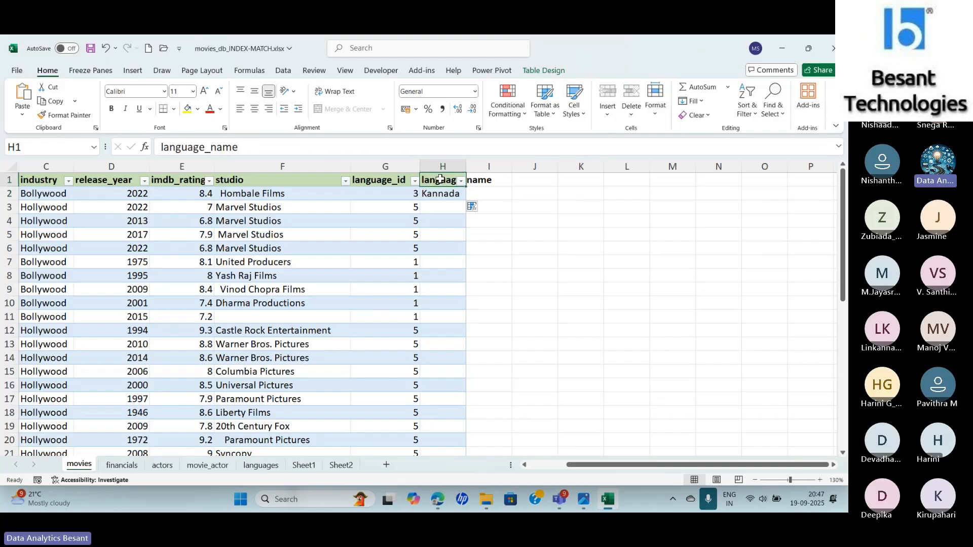
click(261, 466)
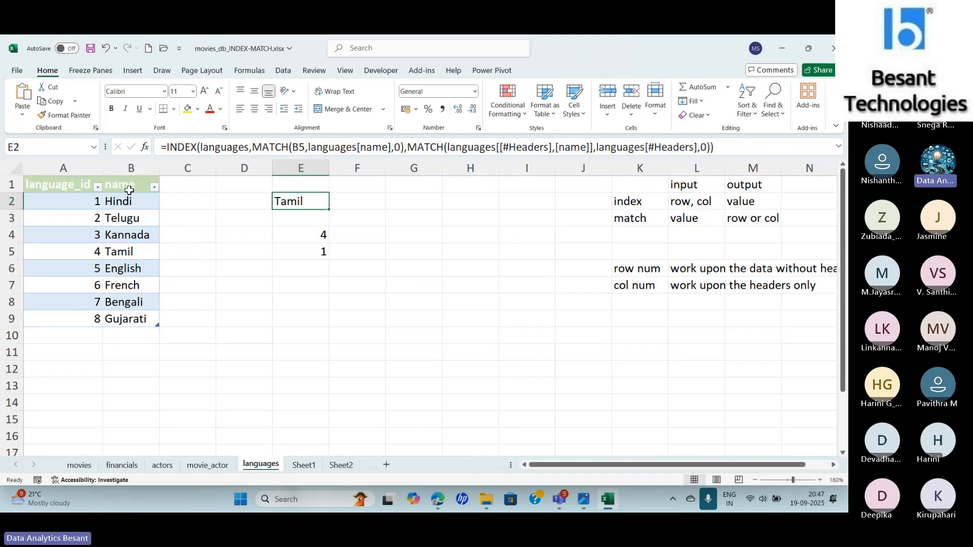
- Try using the movies table's language_name header as the lookup value of the second MATCH in H2's formula
click(81, 466)
click(444, 199)
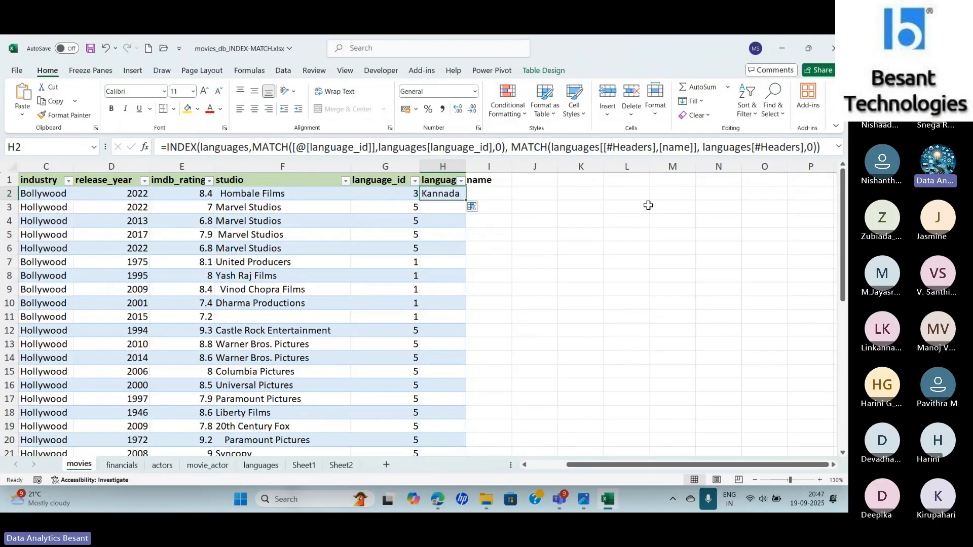
click(585, 149)
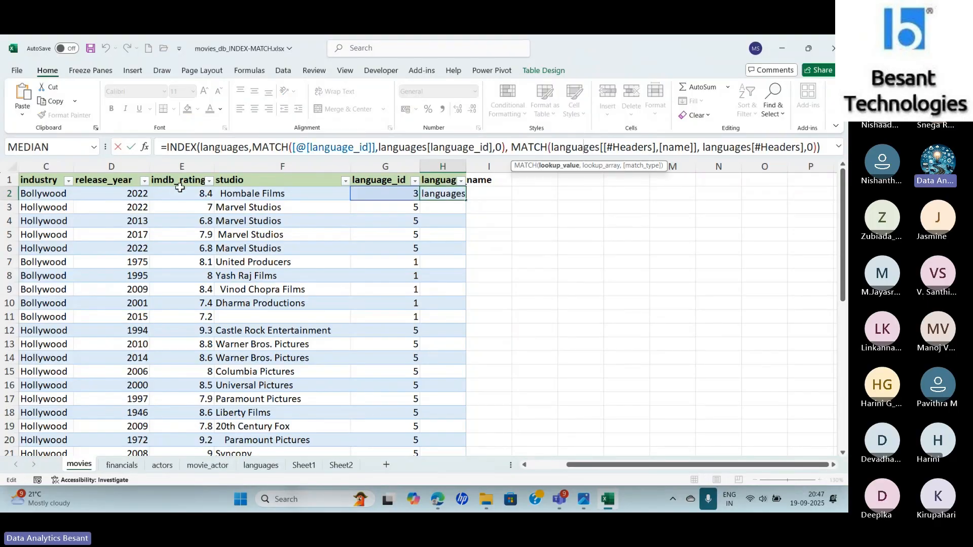
click(145, 148)
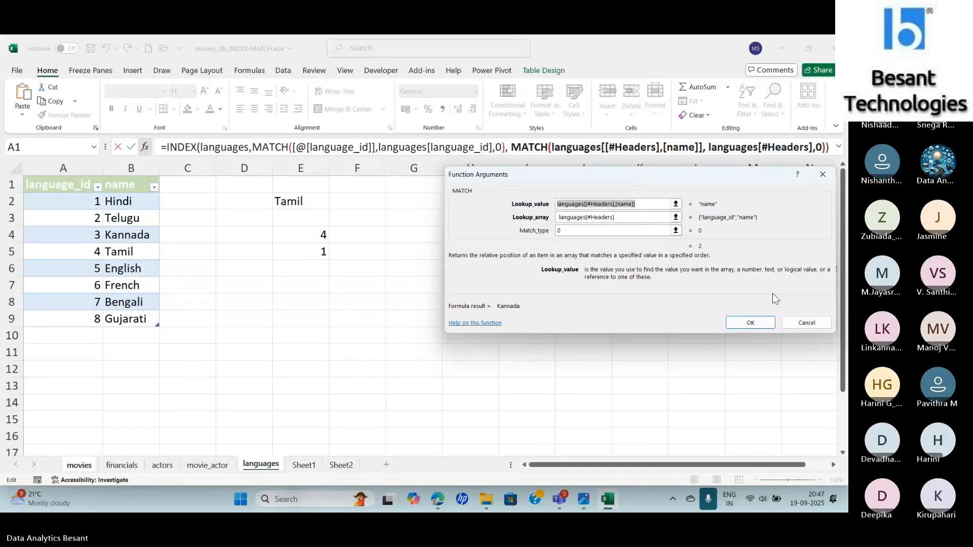
key(BackSpace)
key(Tab)
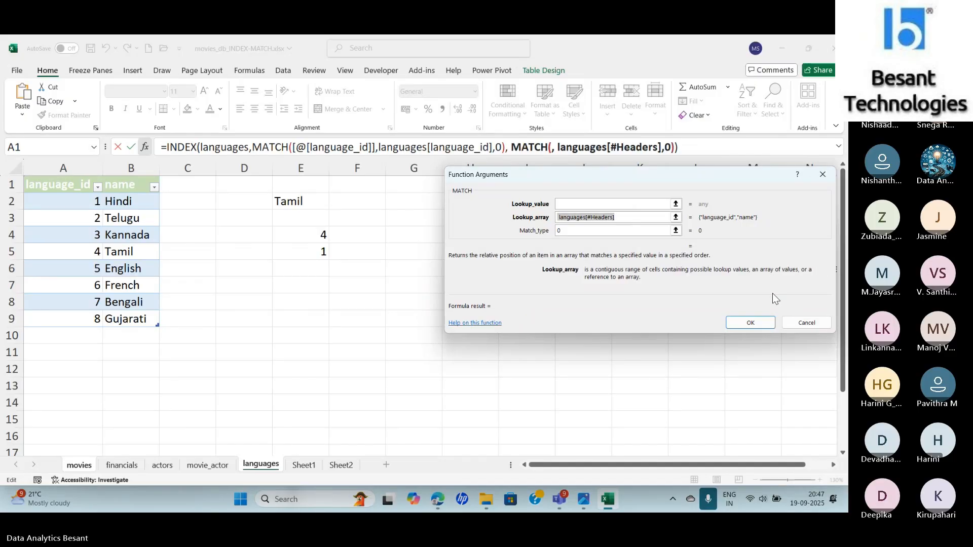
key(Home)
key(Delete)
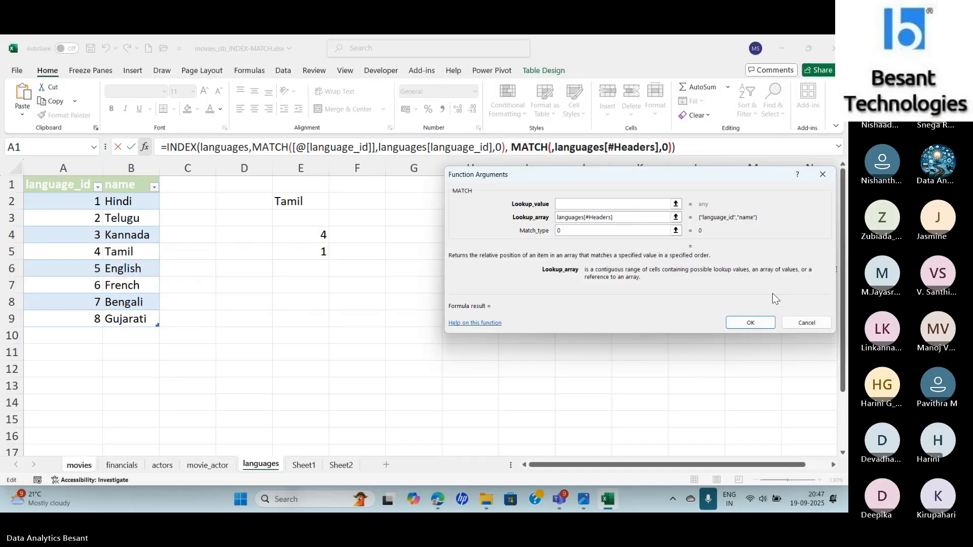
key(shift+Tab)
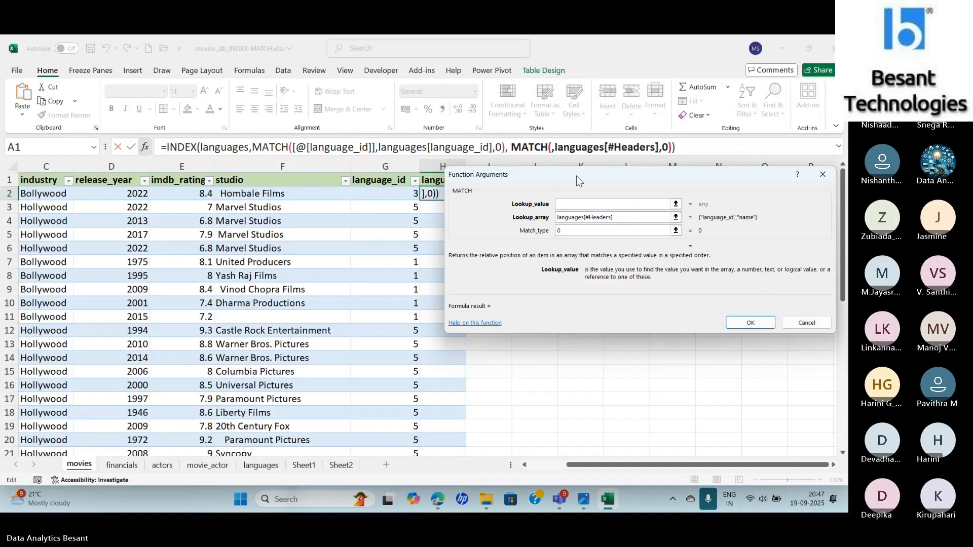
drag(576, 175, 534, 238)
click(435, 181)
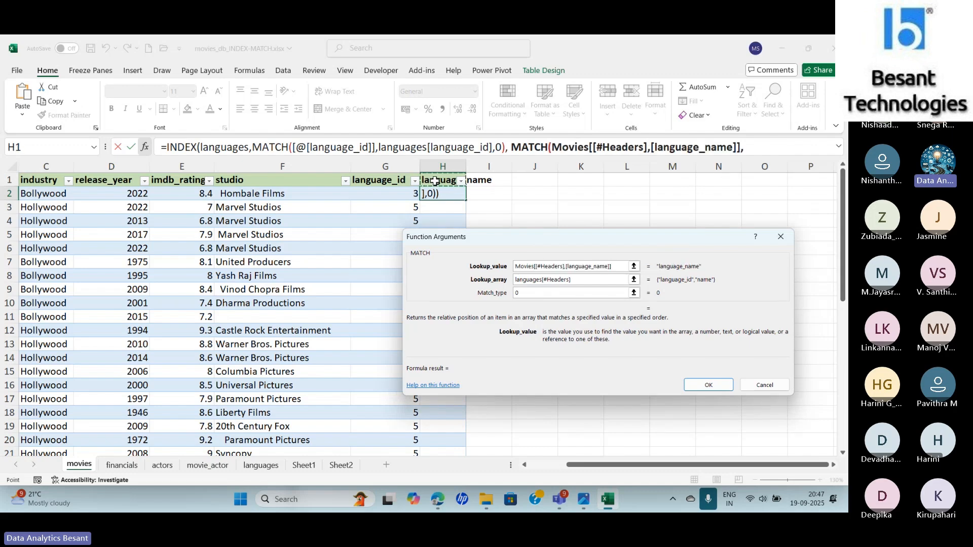
click(697, 386)
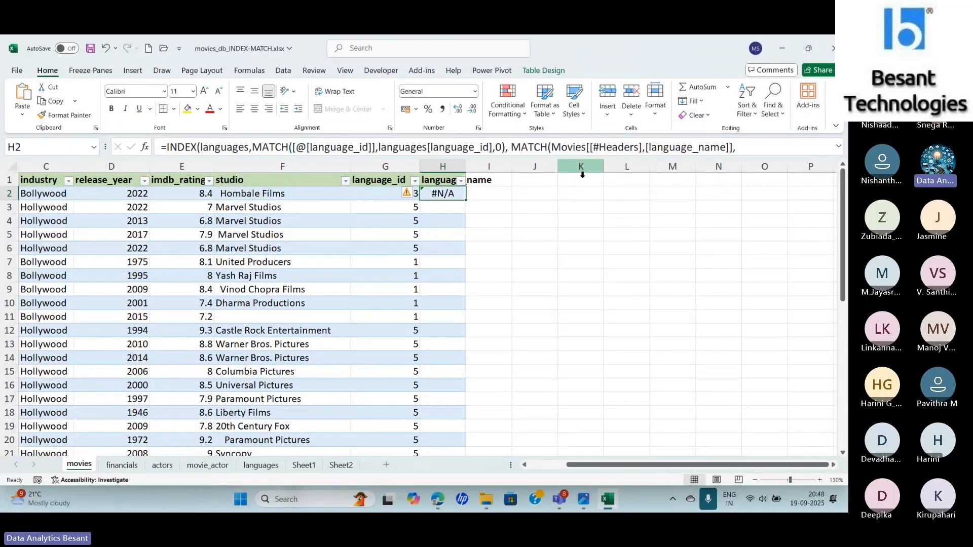
- Set the second MATCH's lookup value in H2 to the languages table's name header and accept the arguments
click(145, 148)
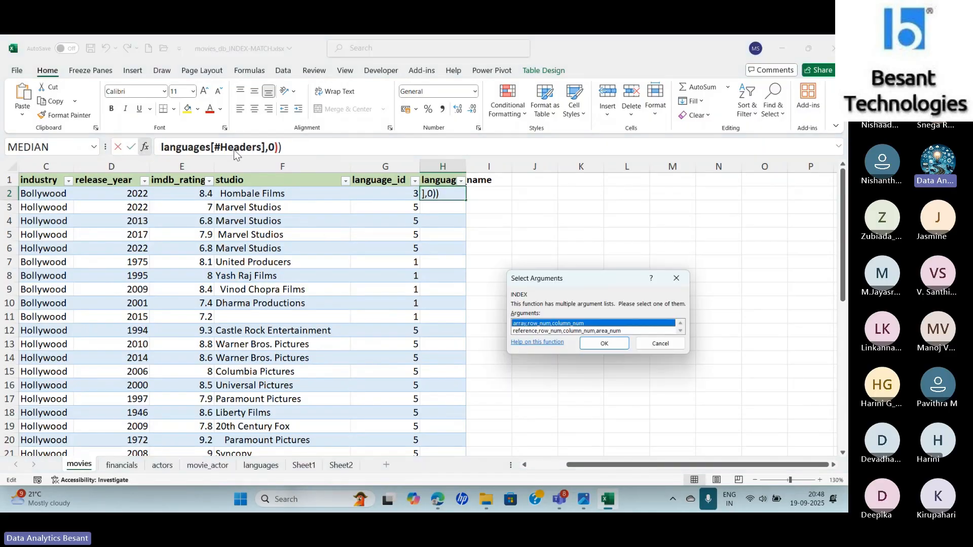
key(Return)
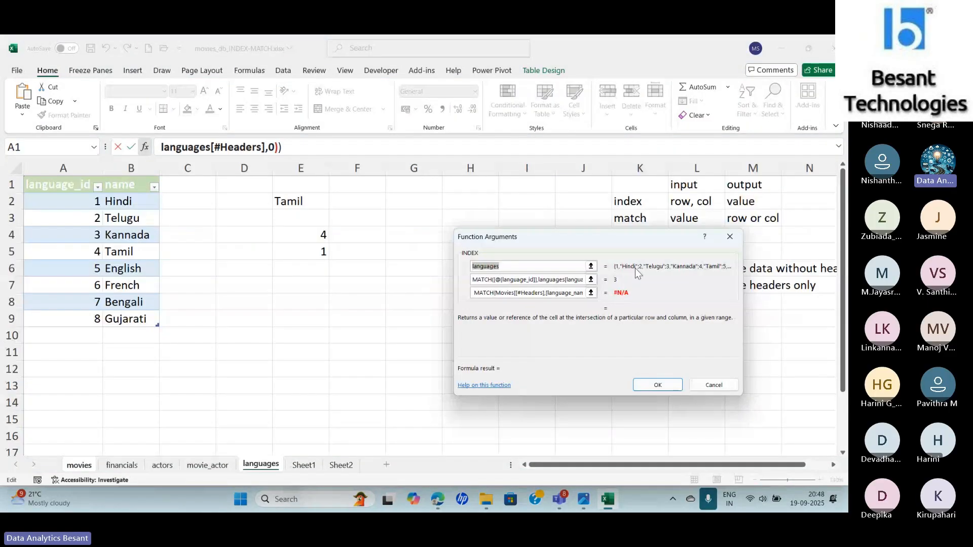
key(Return)
click(573, 148)
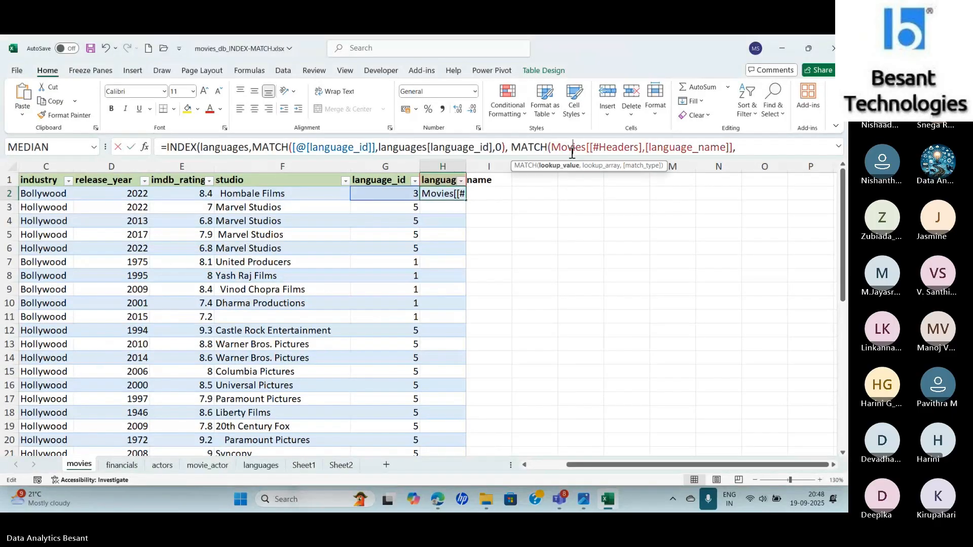
click(146, 147)
key(Delete)
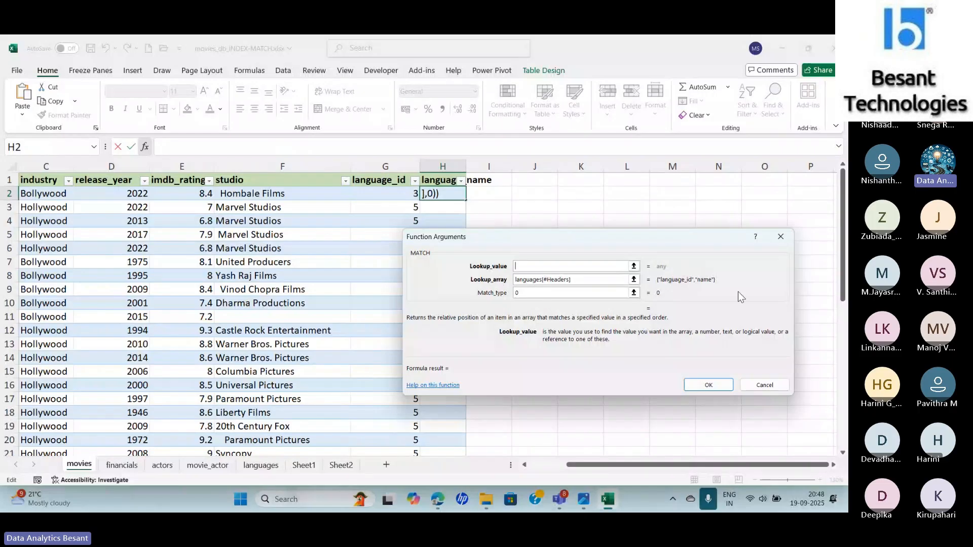
click(262, 465)
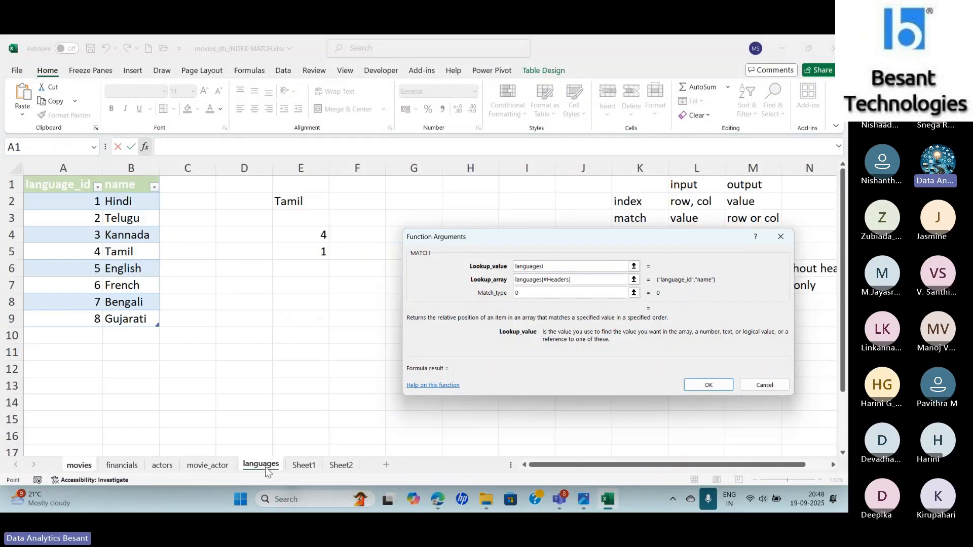
click(121, 186)
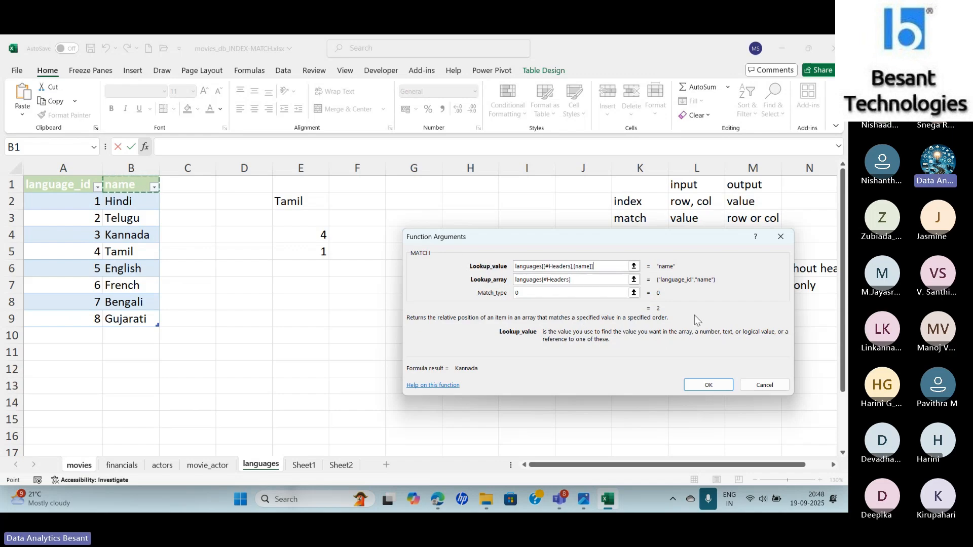
click(709, 385)
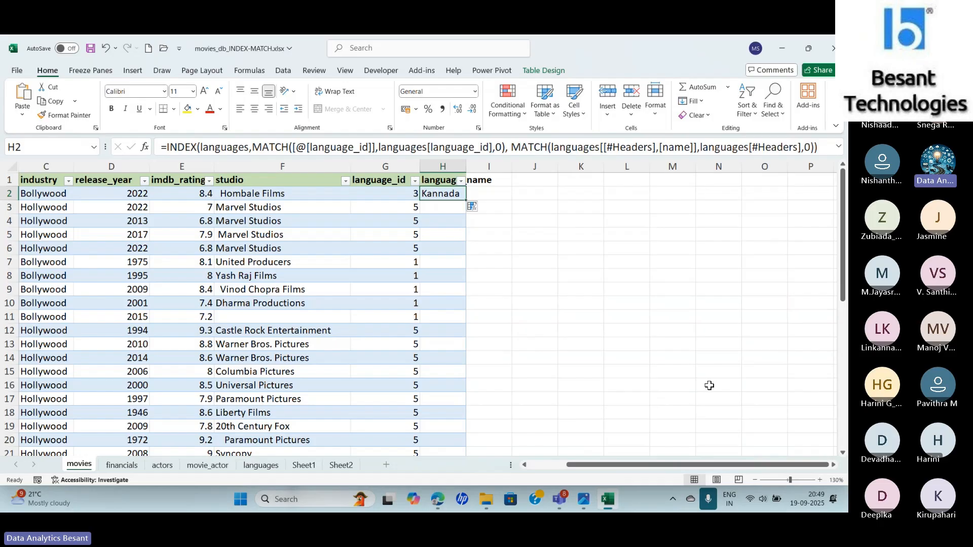
- Rename the movies table's language_name header in H1 as name
key(Up)
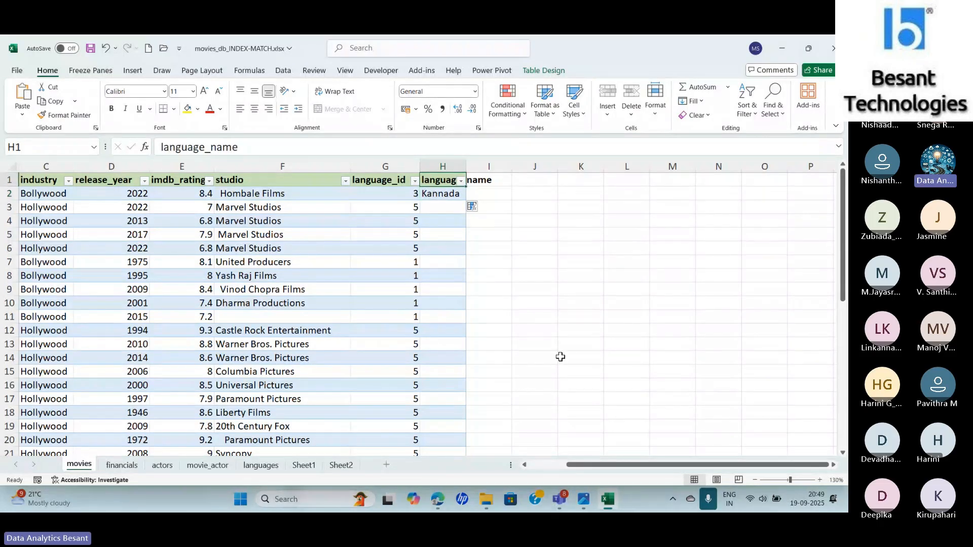
click(211, 147)
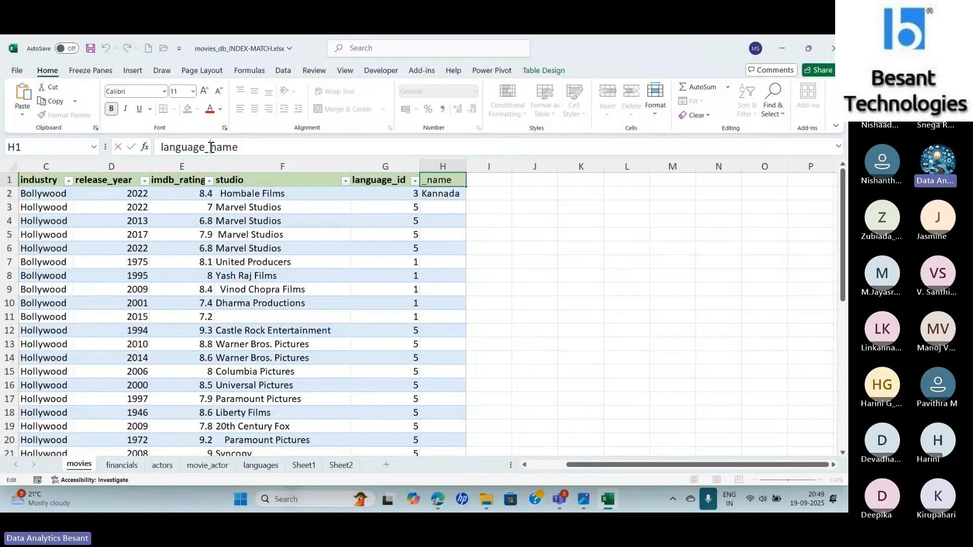
key(BackSpace)
key(BackSpace)
key(BackSpace)
key(BackSpace)
key(BackSpace)
key(BackSpace)
key(BackSpace)
key(BackSpace)
key(BackSpace)
key(Return)
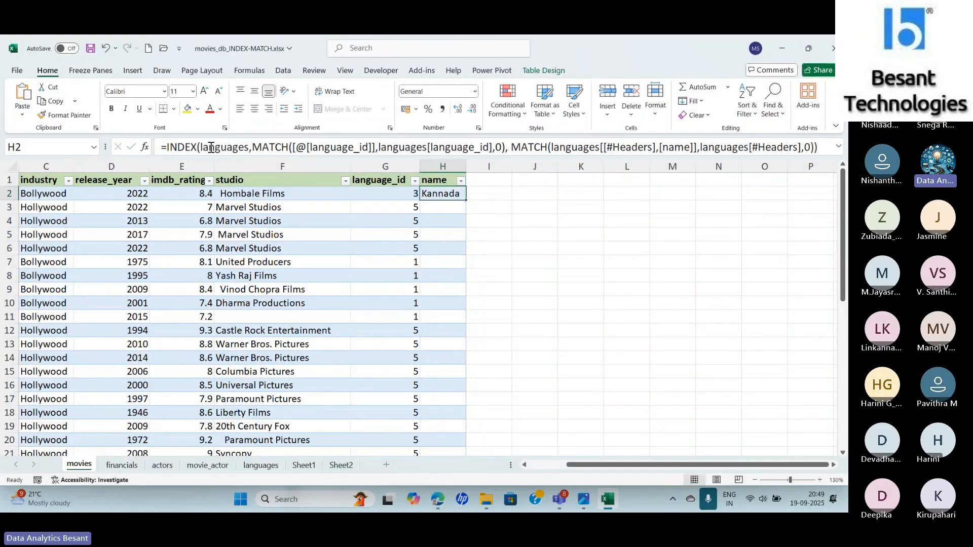
- Fill H2's INDEX and MATCH formula down the whole name column of the movies table
key(Up)
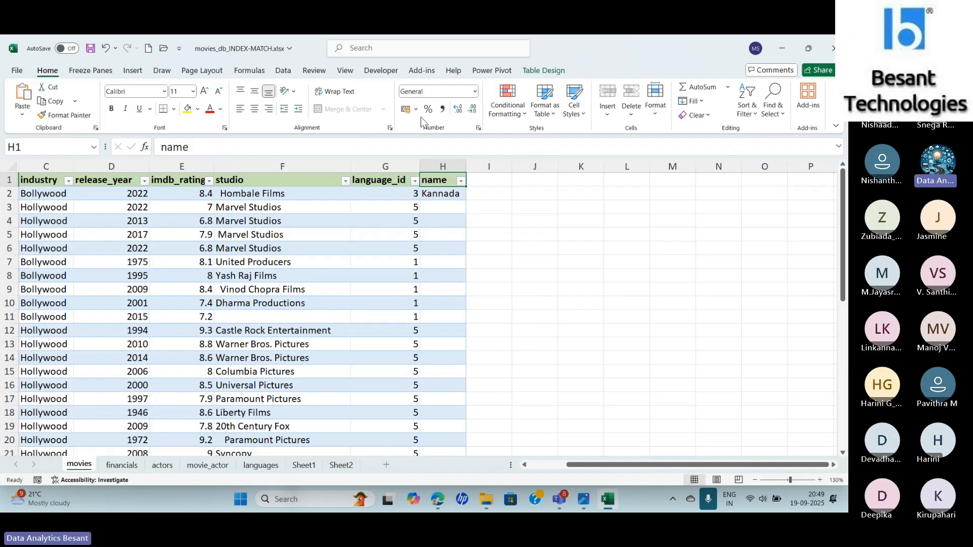
click(446, 198)
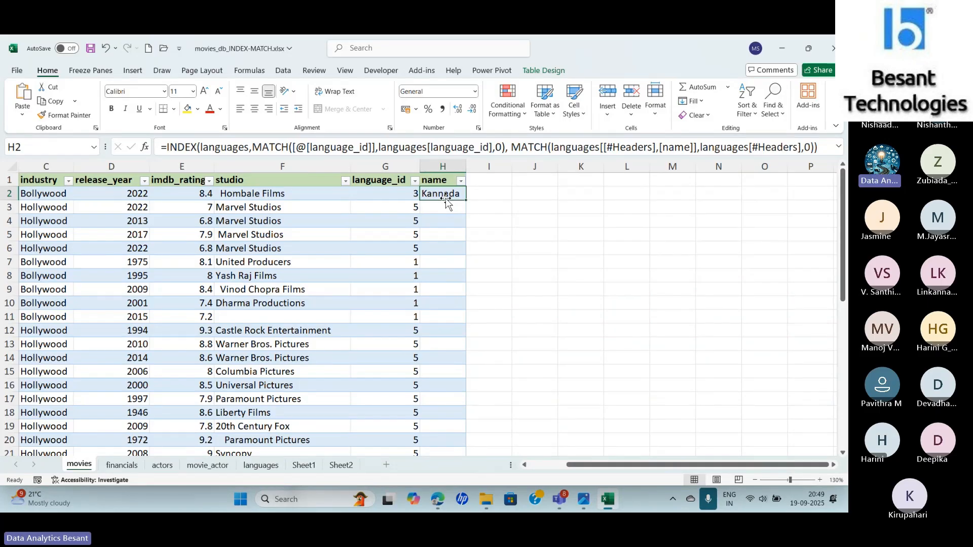
double_click(466, 200)
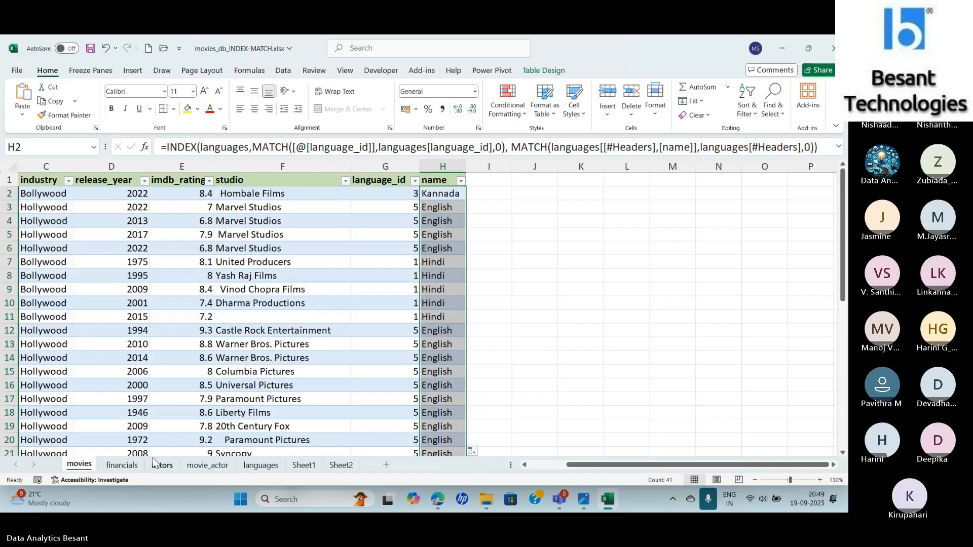
- Copy the budget, revenue, unit and currency headers from the financials sheet into the movies sheet starting at I1
click(122, 465)
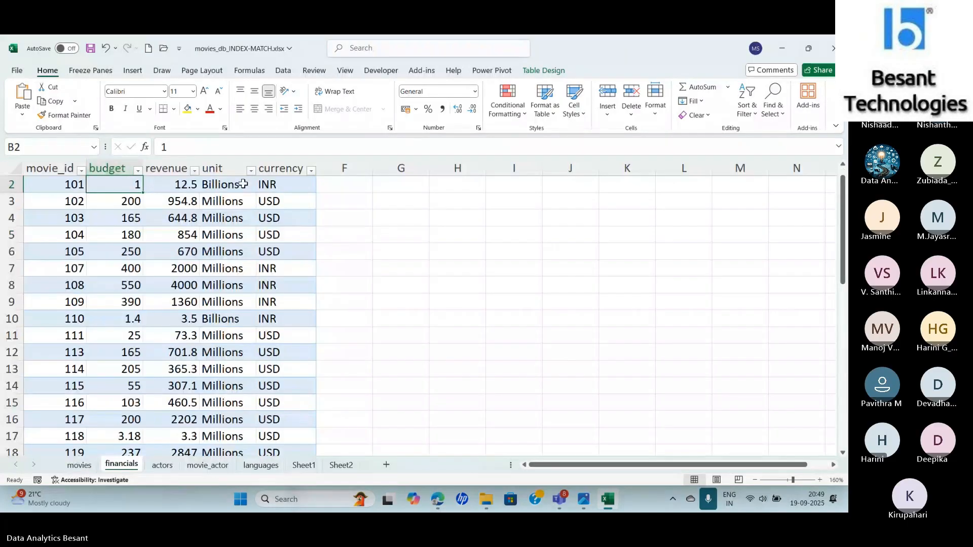
key(ctrl+Home)
scroll(135, 182, up, 2)
key(Right)
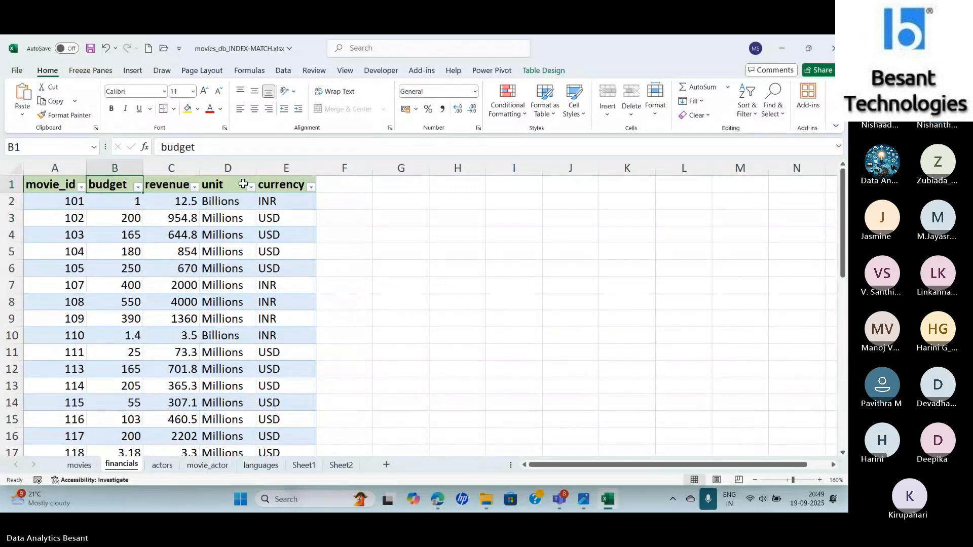
key(ctrl+shift+Right)
key(ctrl+c)
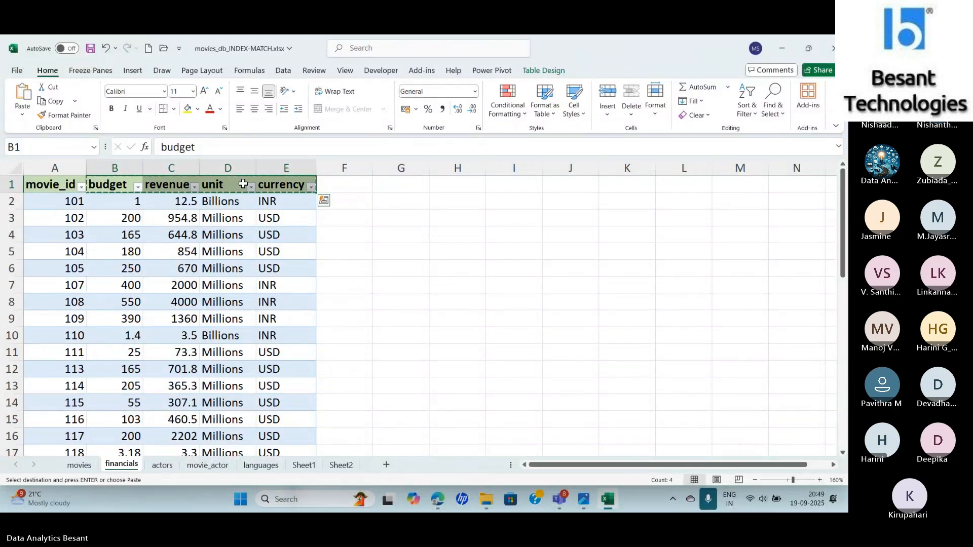
click(79, 464)
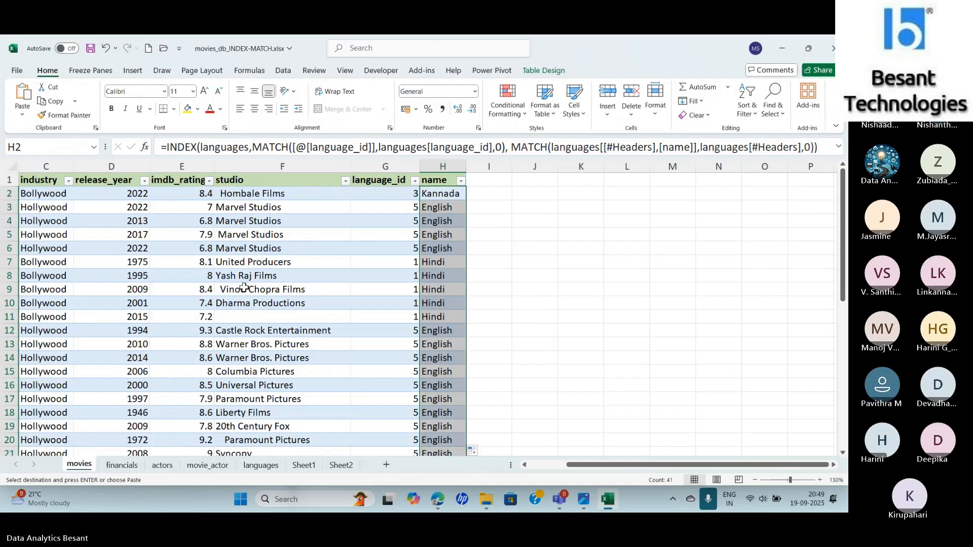
click(497, 184)
key(ctrl+v)
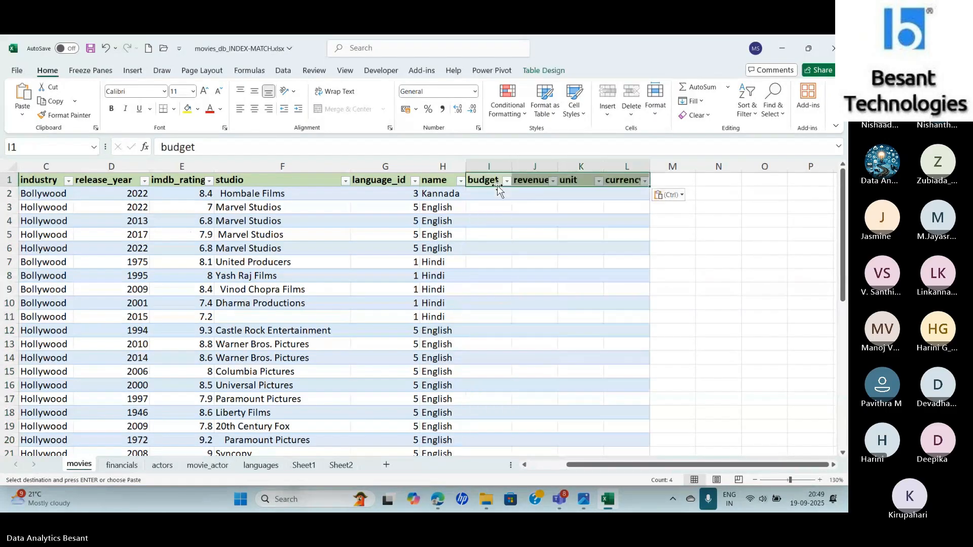
key(alt+Tab)
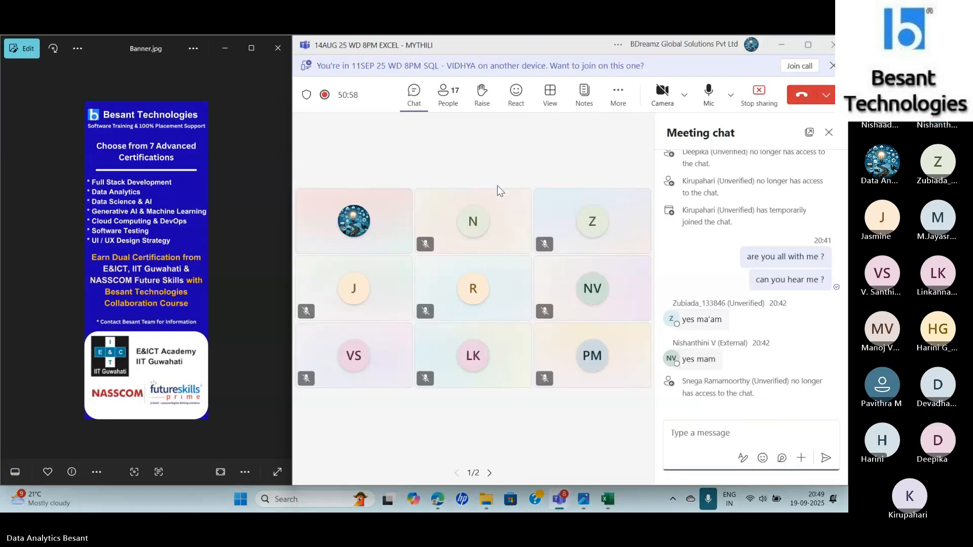
key(alt+Tab)
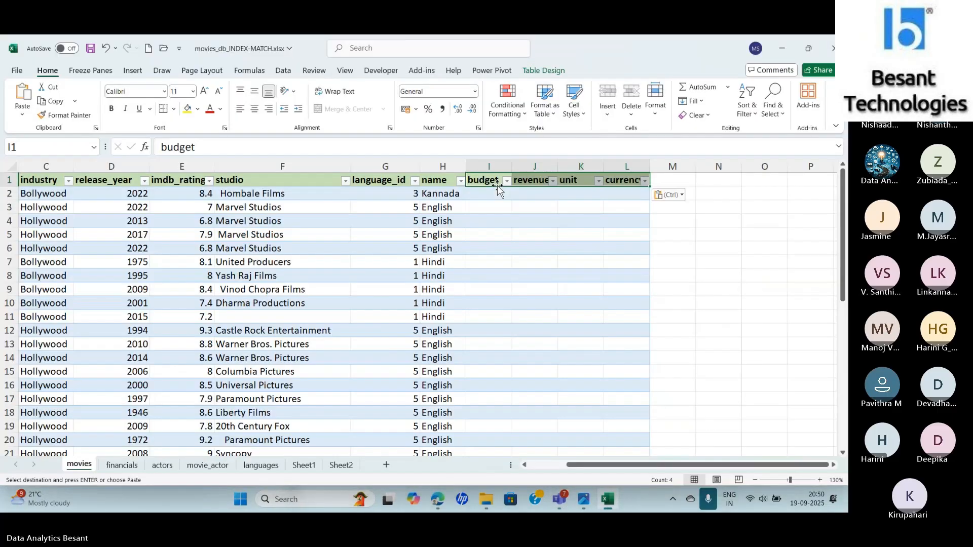
- Start an INDEX formula in I2 under budget, using the array,row_num,column_num form with the whole Financials table as the array
click(487, 194)
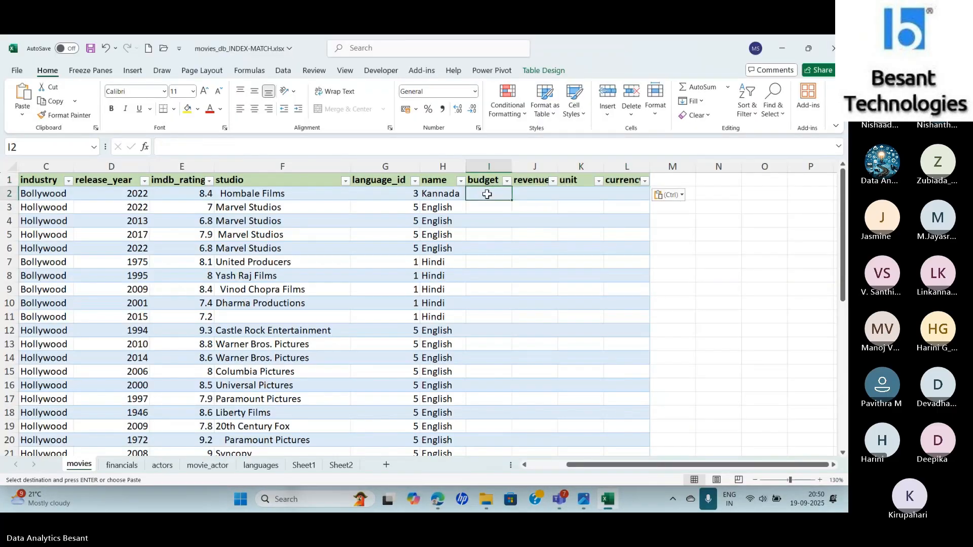
text(=INDEX()
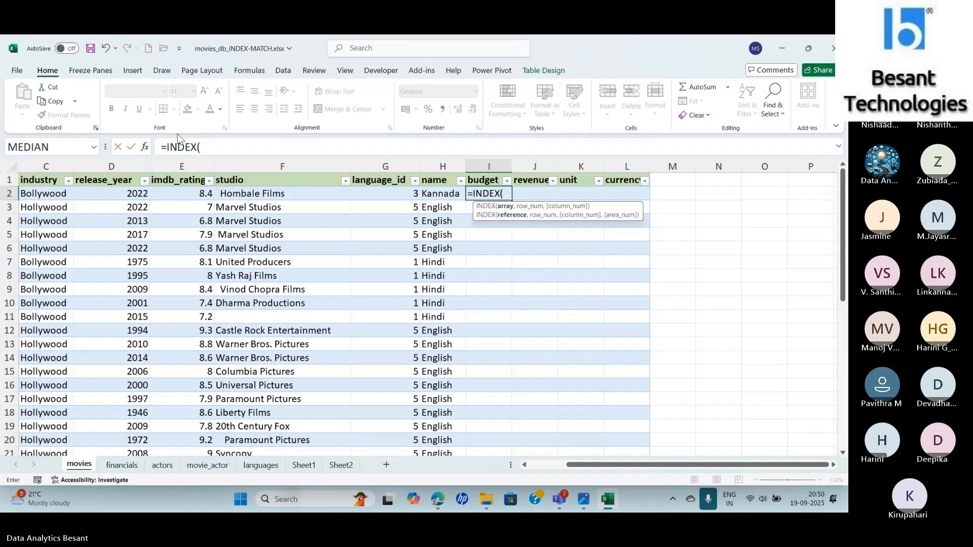
click(145, 147)
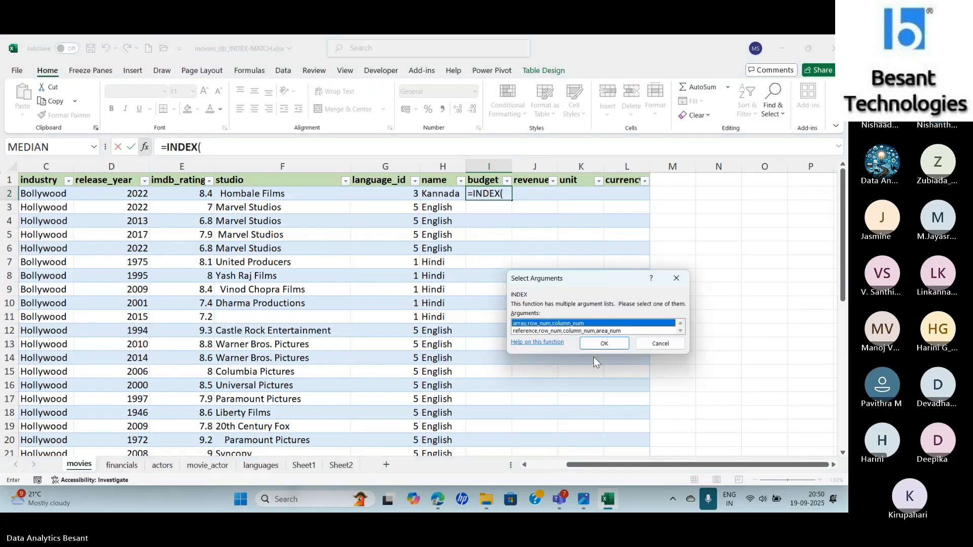
click(605, 344)
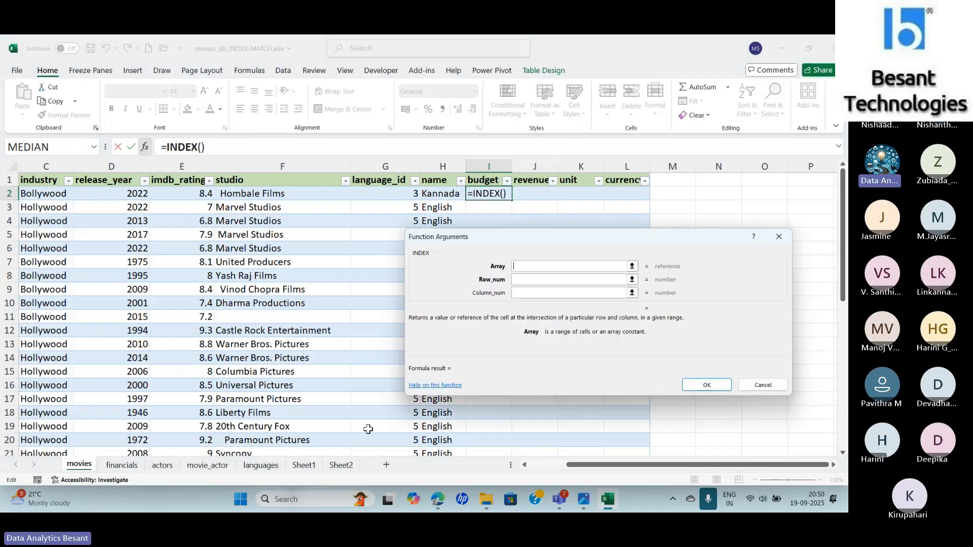
click(121, 465)
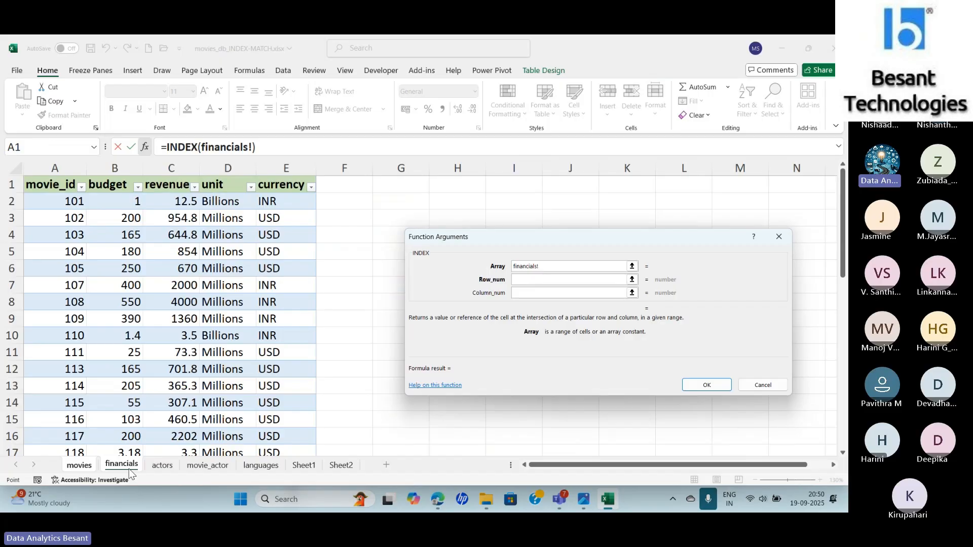
drag(31, 201, 297, 403)
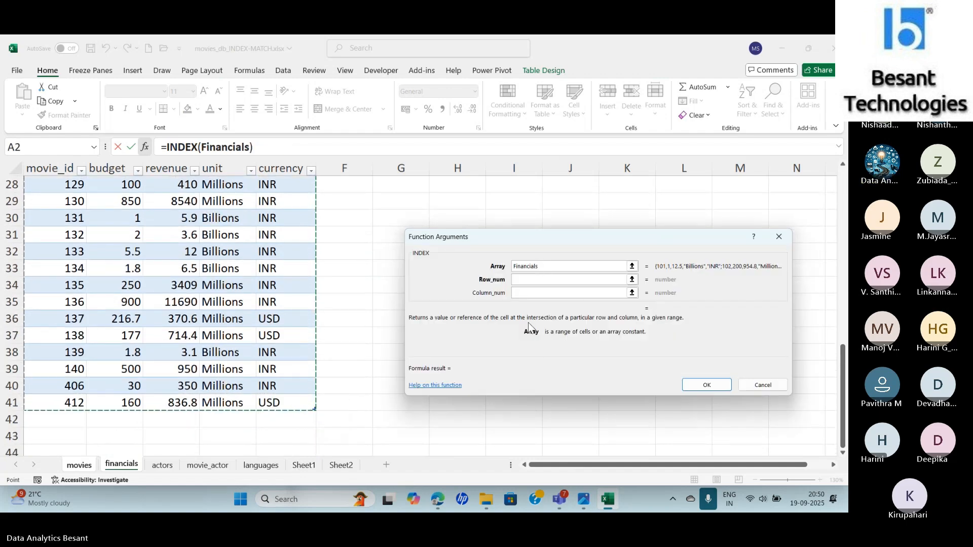
click(524, 279)
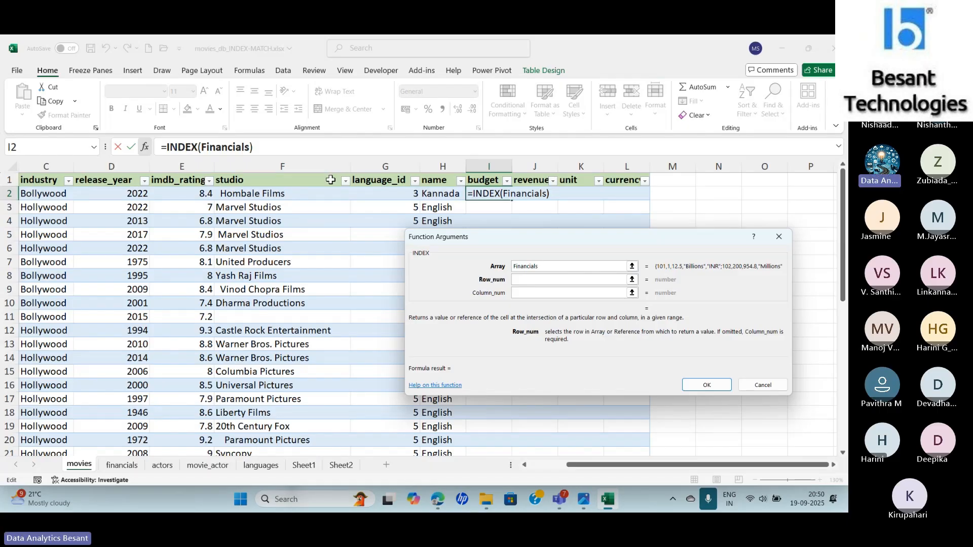
- Nest a MATCH function as the row number of I2's INDEX formula, with the row's movie_id as its lookup value
text(MATCH()
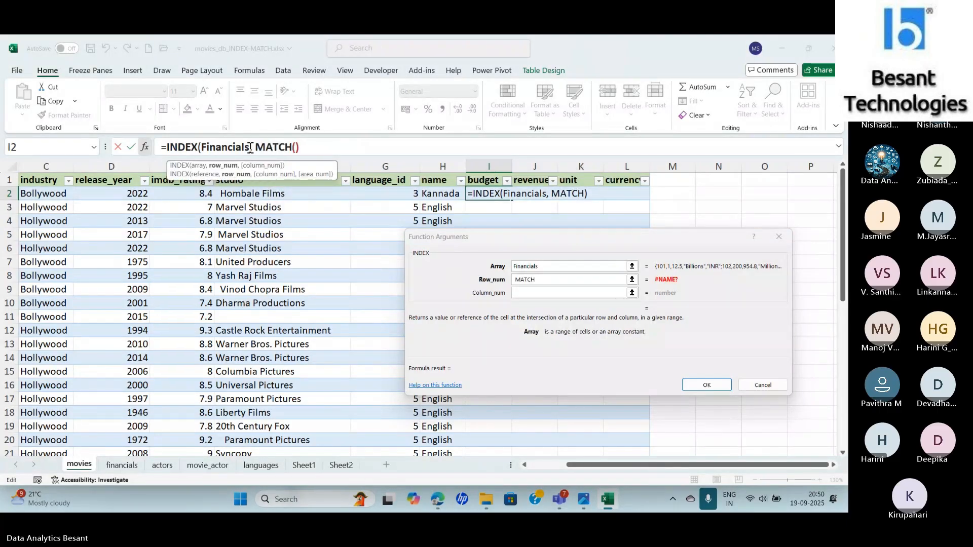
click(251, 148)
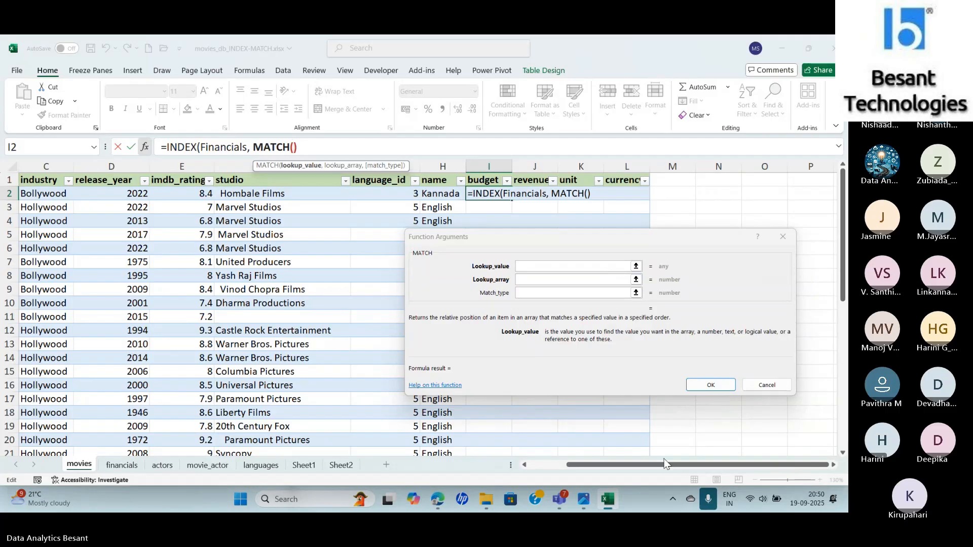
drag(663, 468, 557, 477)
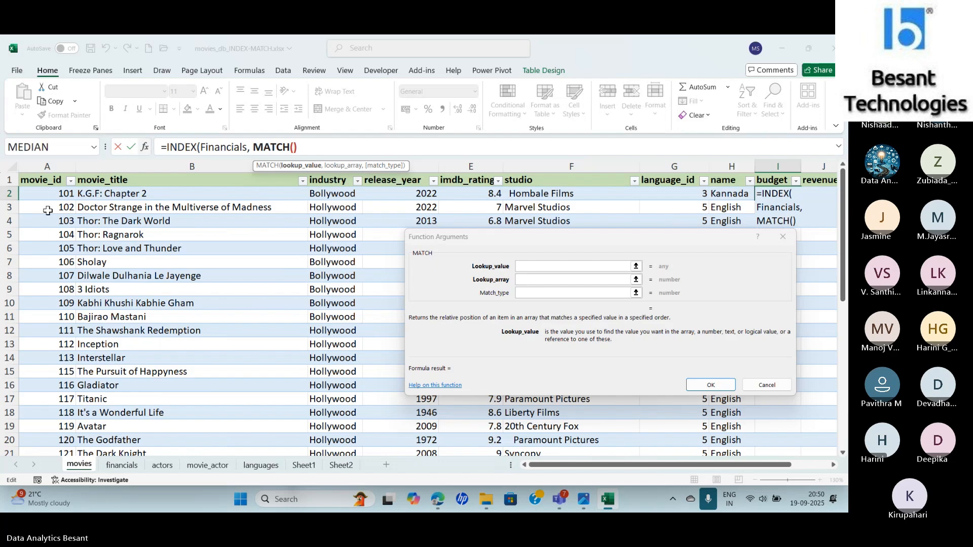
click(42, 195)
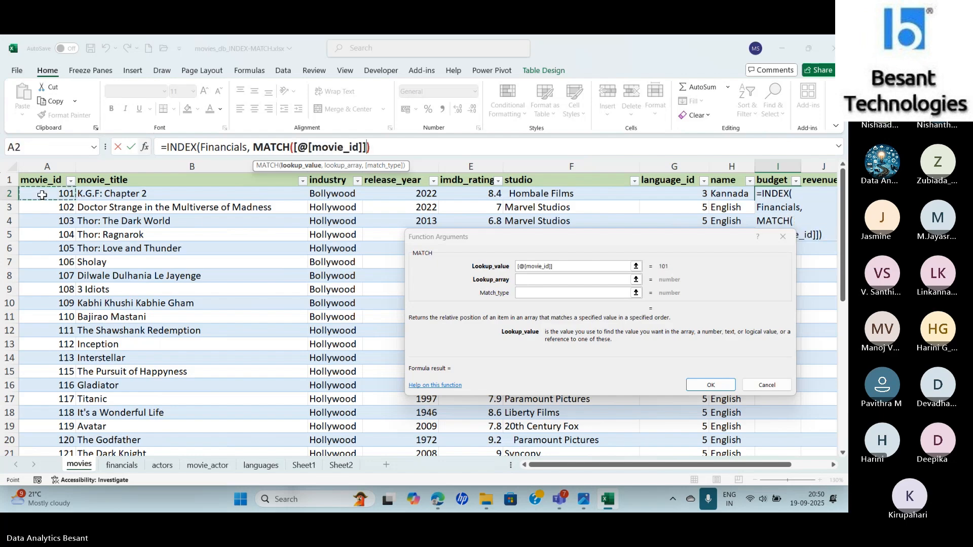
- Complete the row MATCH in I2 with the Financials table's movie_id column as lookup array and 0 as match type
click(529, 280)
click(527, 279)
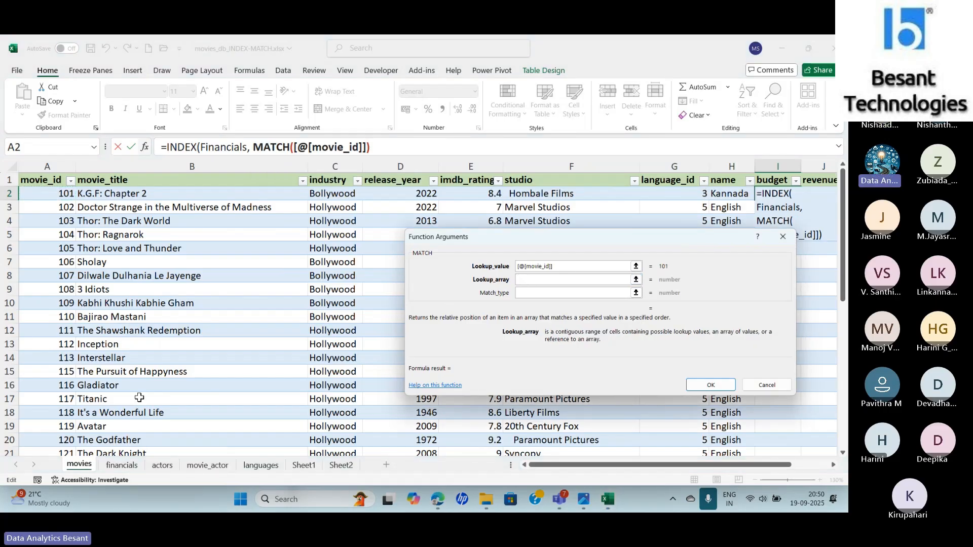
click(122, 465)
scroll(165, 210, up, 9)
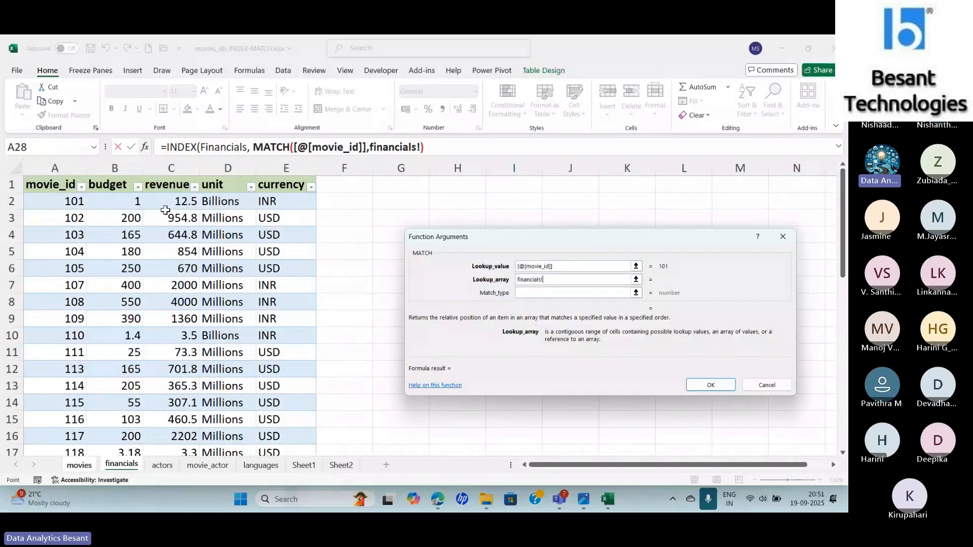
drag(57, 201, 49, 422)
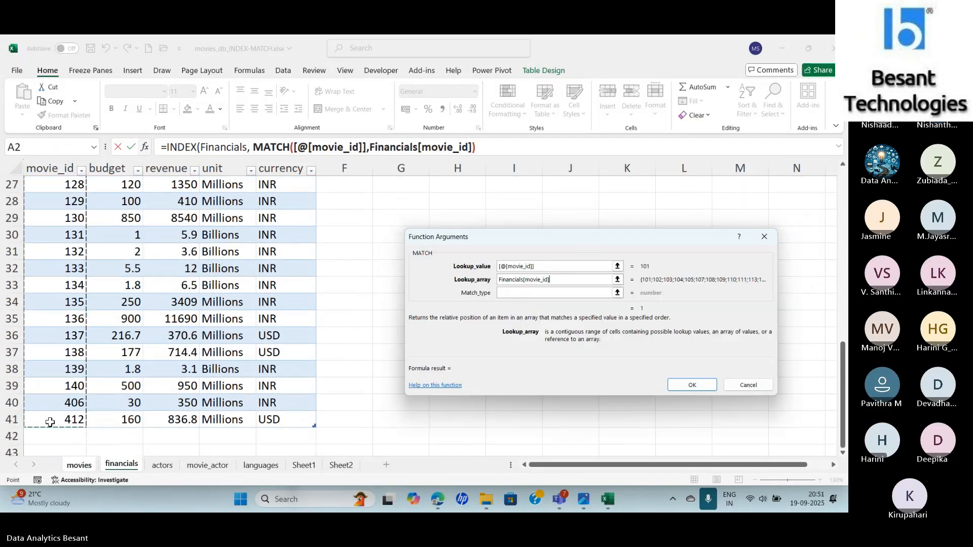
click(531, 294)
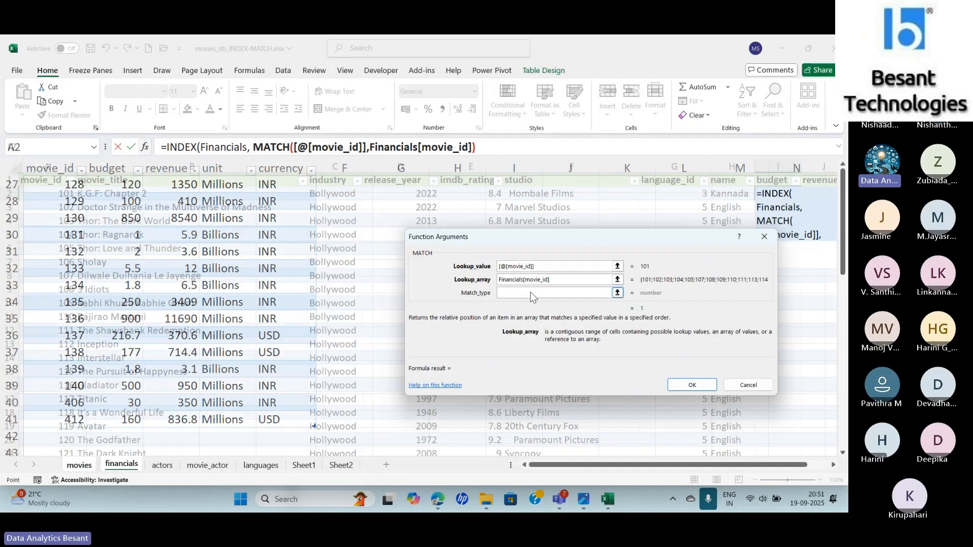
text(0)
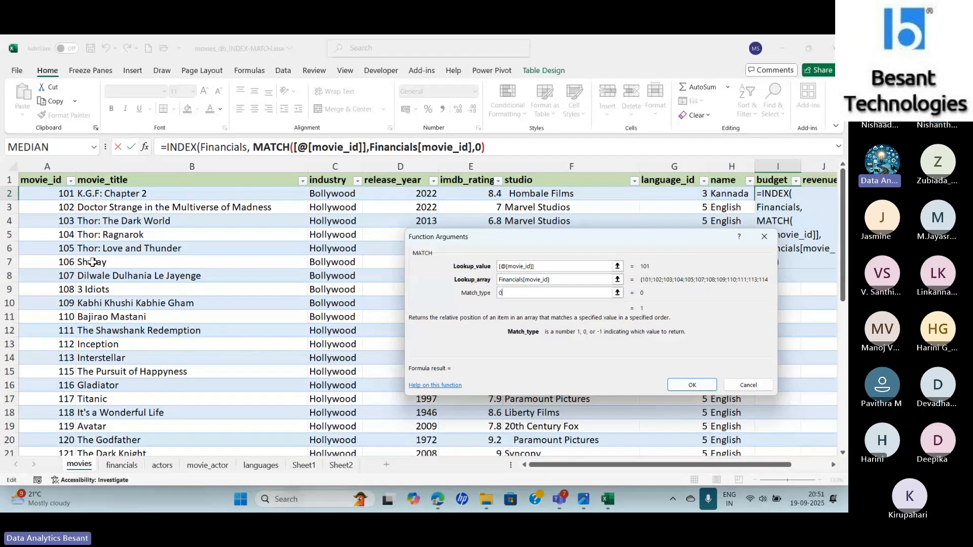
click(692, 386)
click(427, 296)
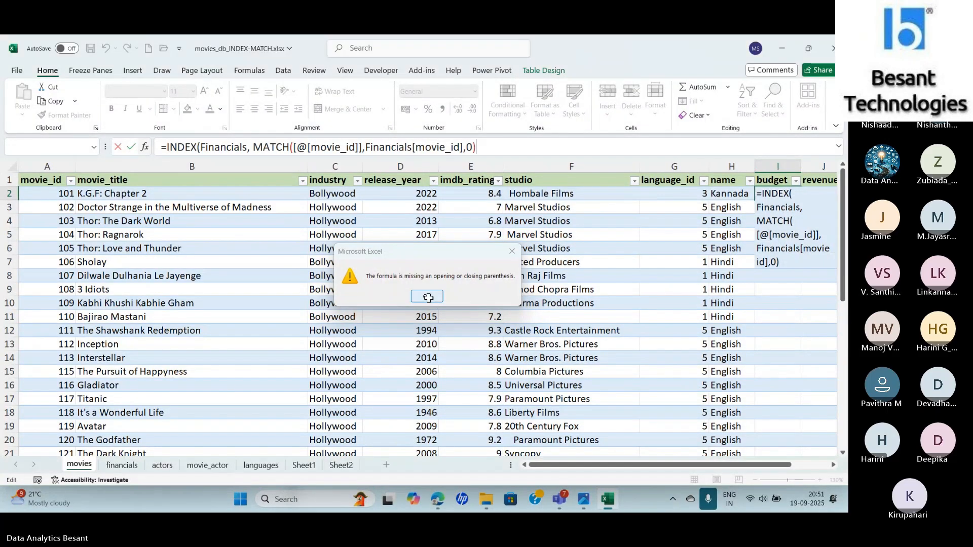
- Add a second MATCH as the column number in I2's formula, with the movies table's budget header as its lookup value
text(, MATCH()
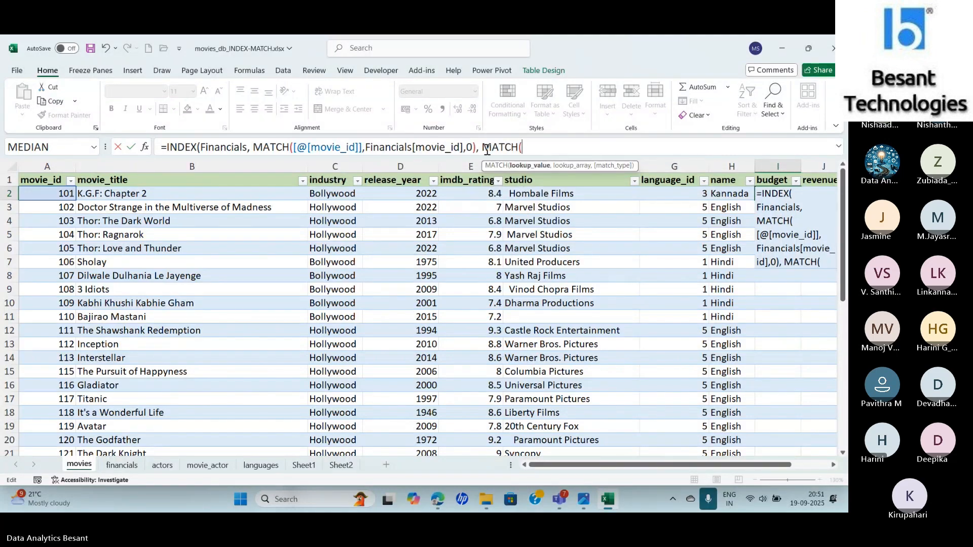
drag(604, 464, 641, 470)
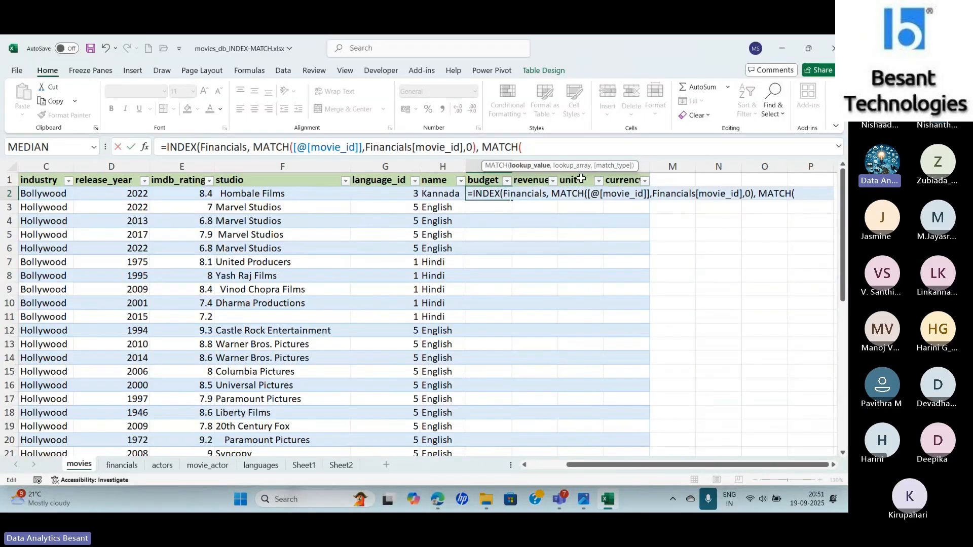
click(489, 180)
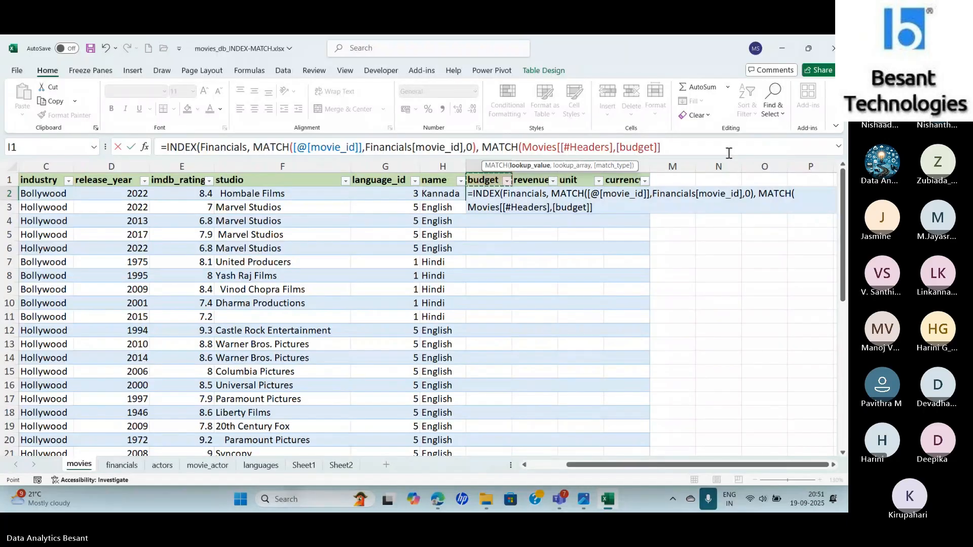
text(,)
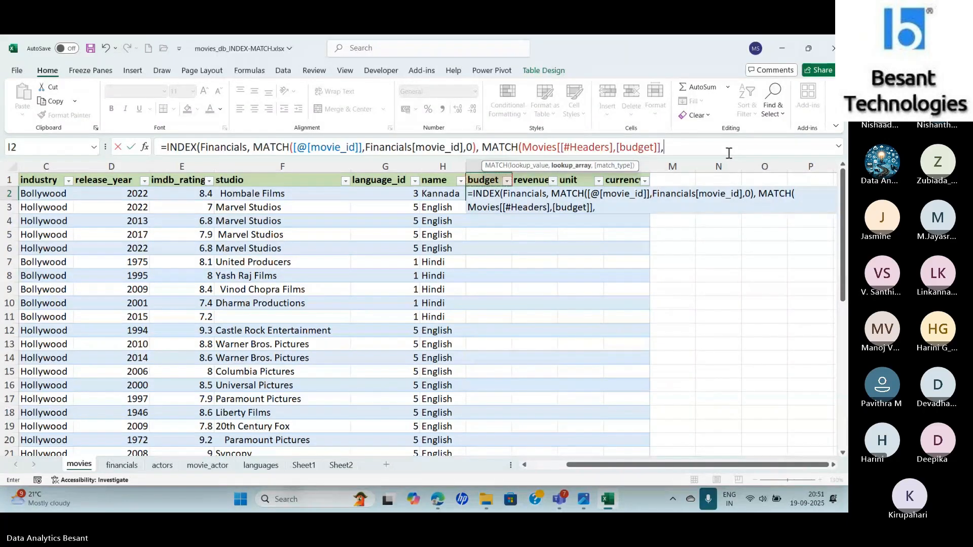
- Set the second MATCH's lookup array to the Financials table's header row with match type 0, and complete I2's formula
click(127, 464)
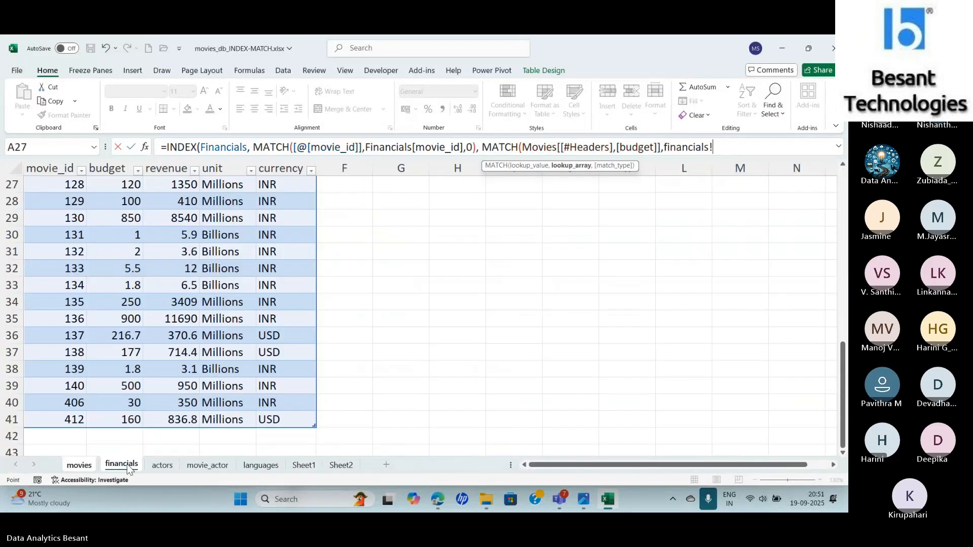
scroll(62, 274, up, 9)
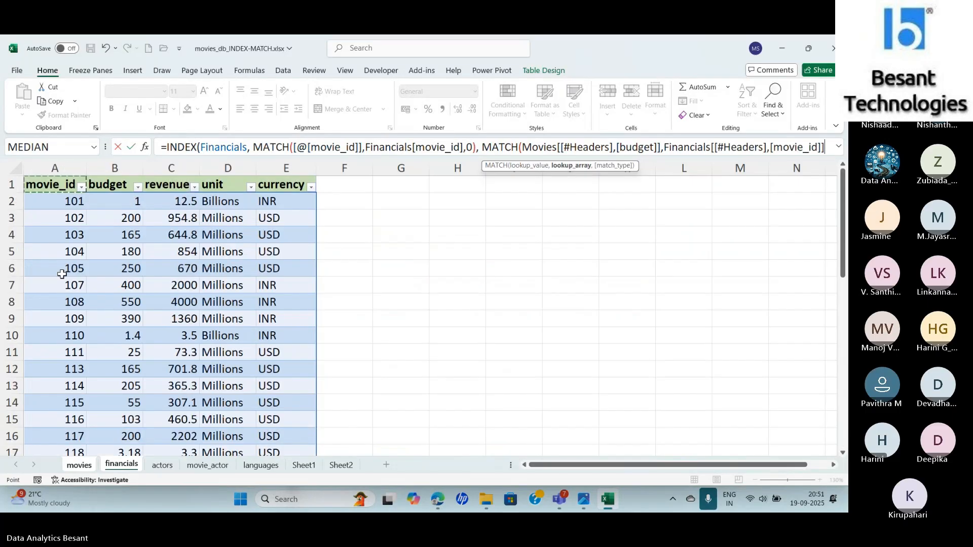
drag(51, 185, 275, 186)
text(,0))
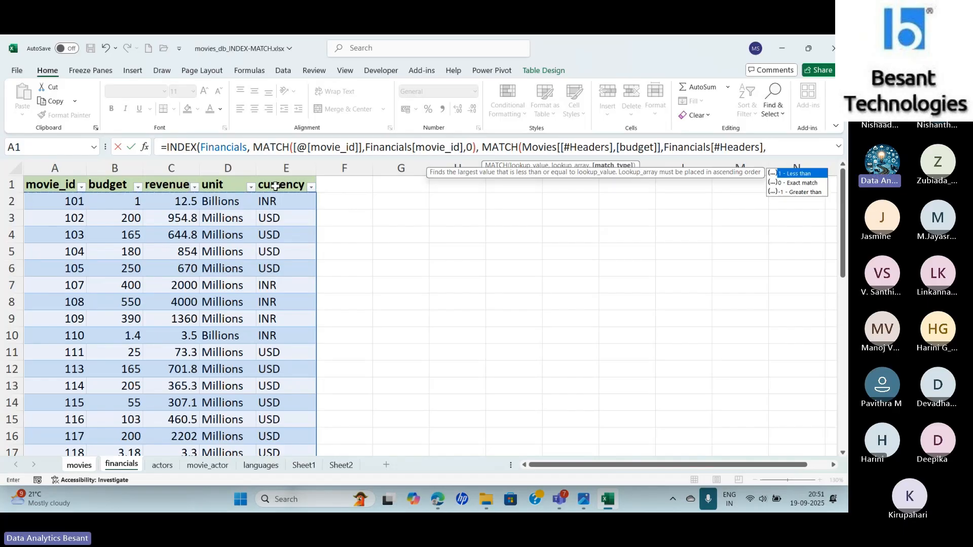
text())
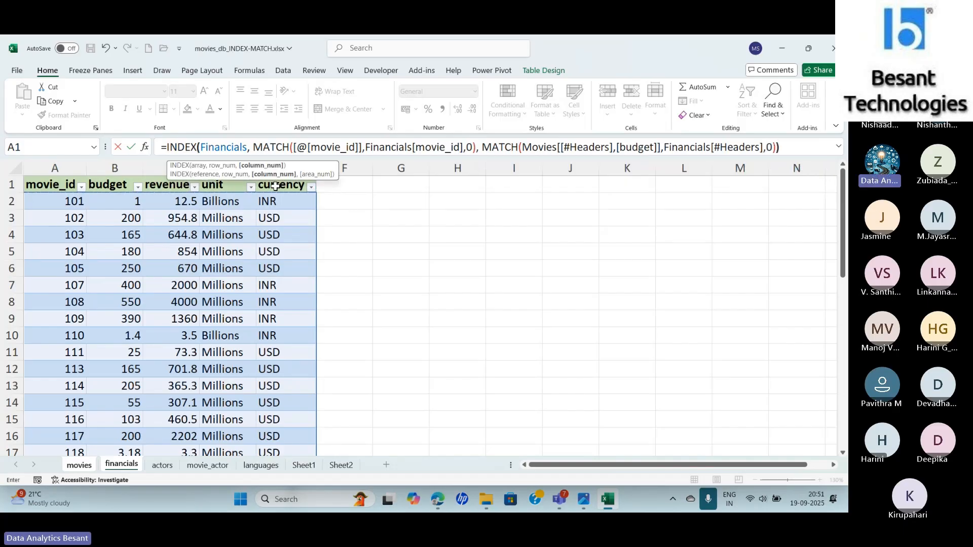
key(Return)
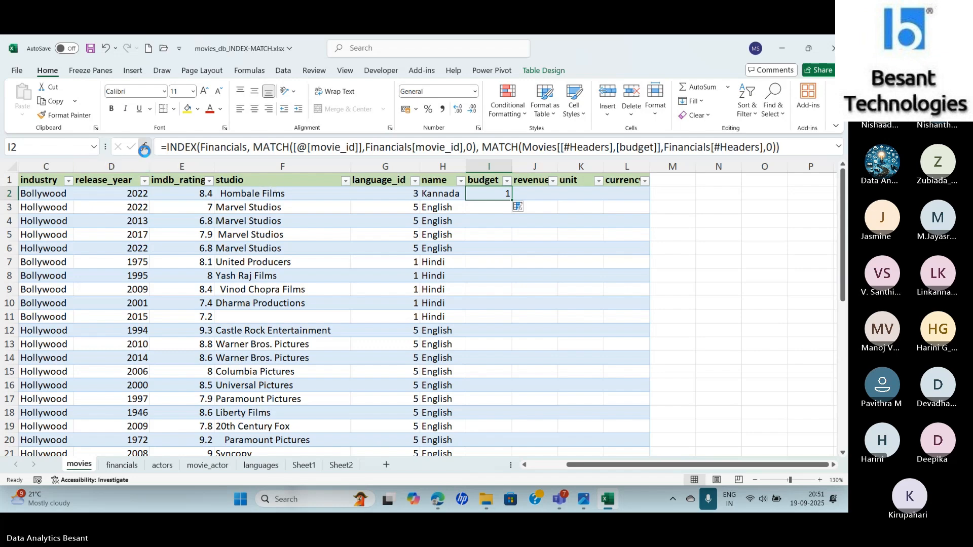
- Review the arguments of both nested MATCH functions in I2's budget formula
click(145, 147)
click(596, 342)
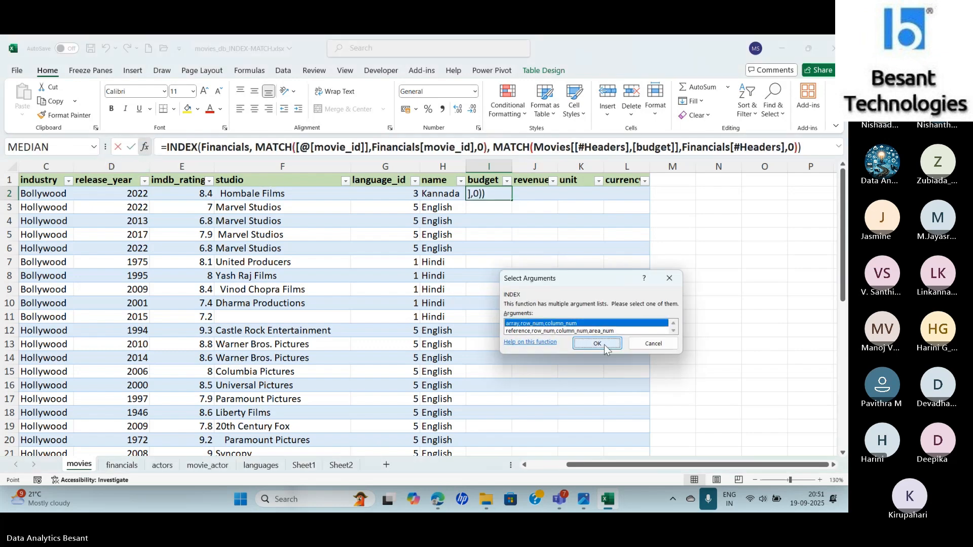
click(371, 147)
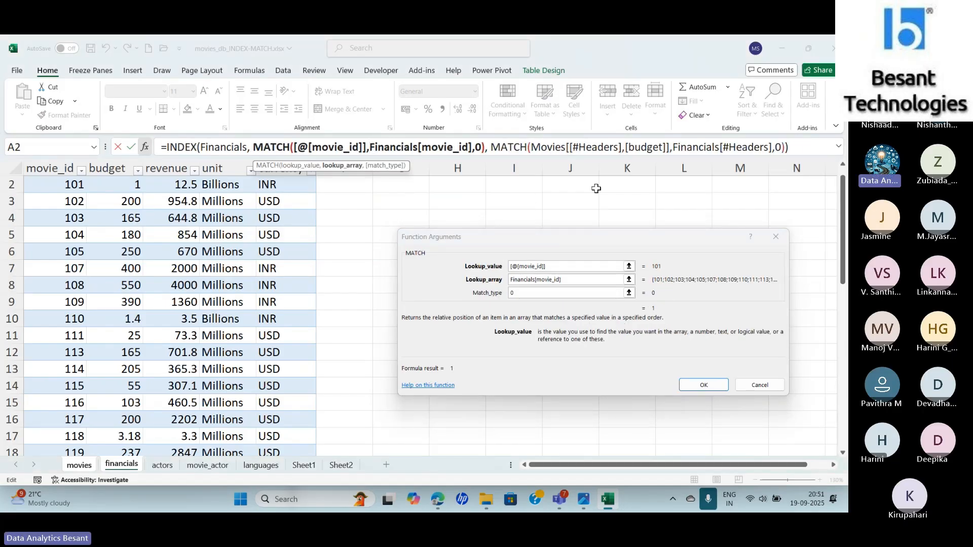
click(555, 148)
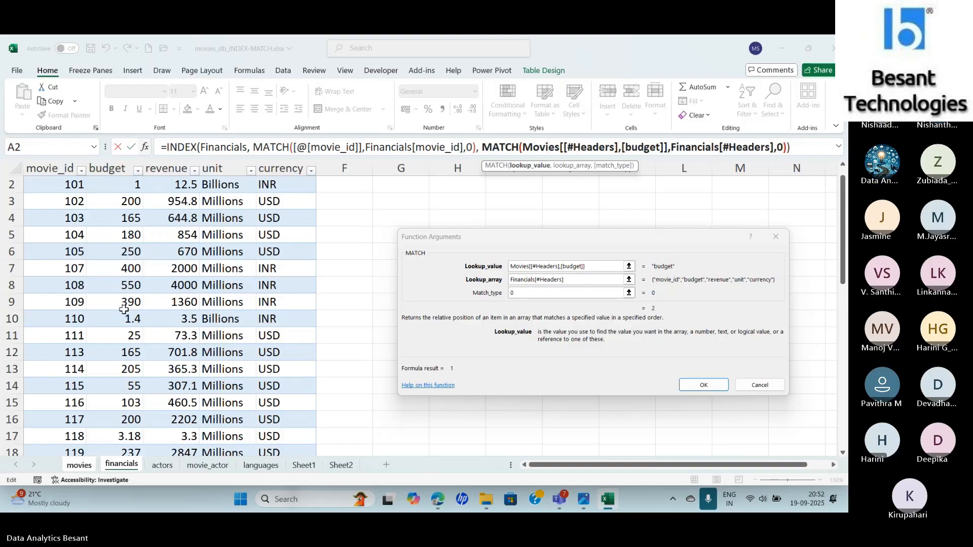
key(Return)
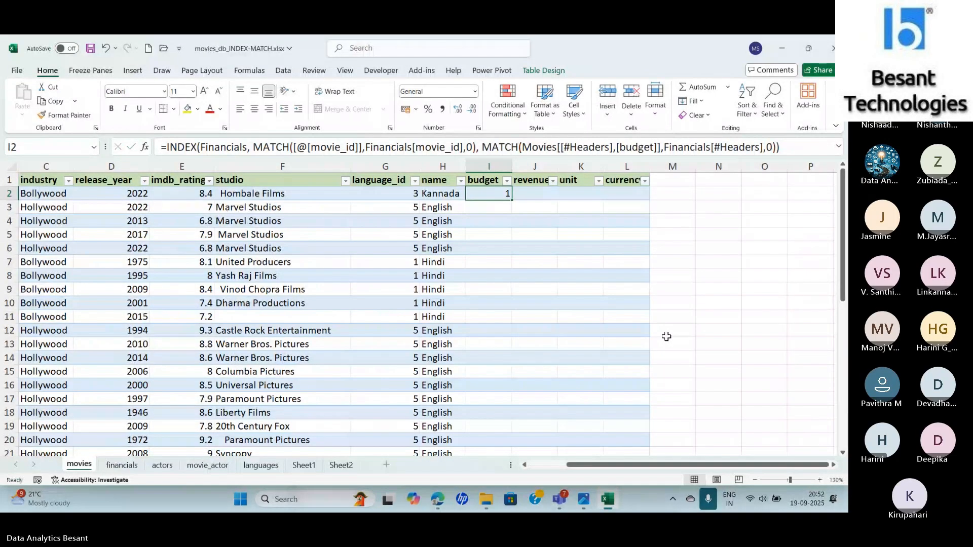
- Fill I2's INDEX and MATCH formula down the whole budget column of the movies table
click(124, 464)
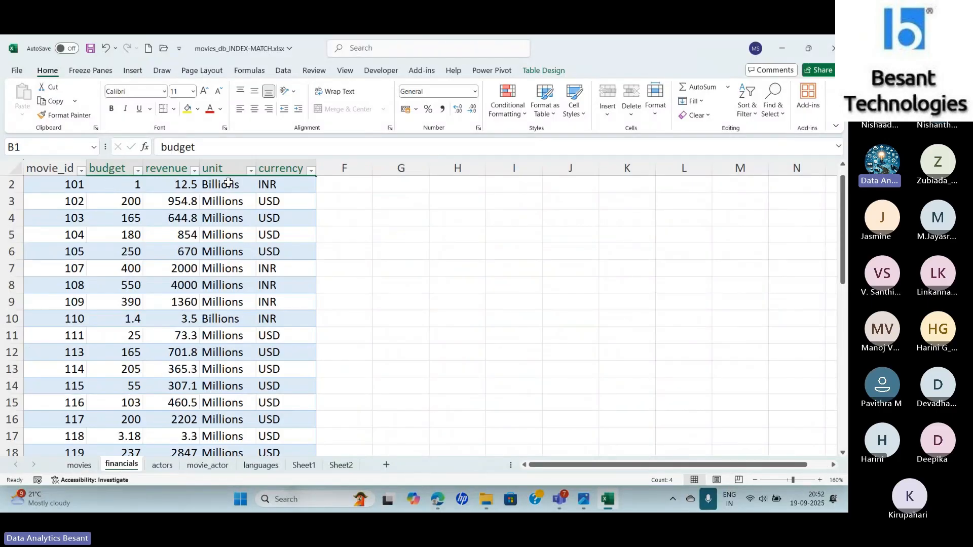
click(79, 465)
double_click(512, 201)
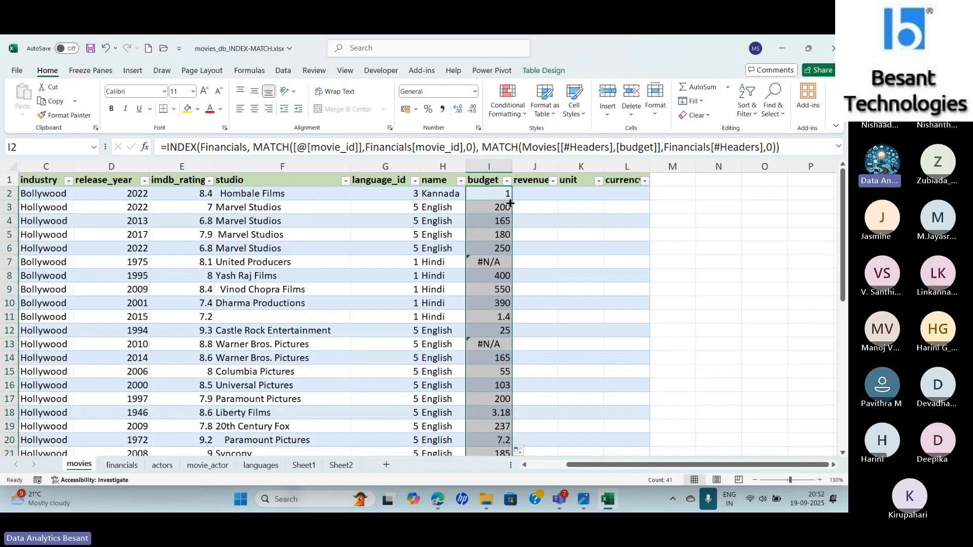
- Examine the Sholay row's #N/A budget in I7 against the movie_id in the same row
click(489, 261)
key(Left)
key(Left)
key(Left)
key(Left)
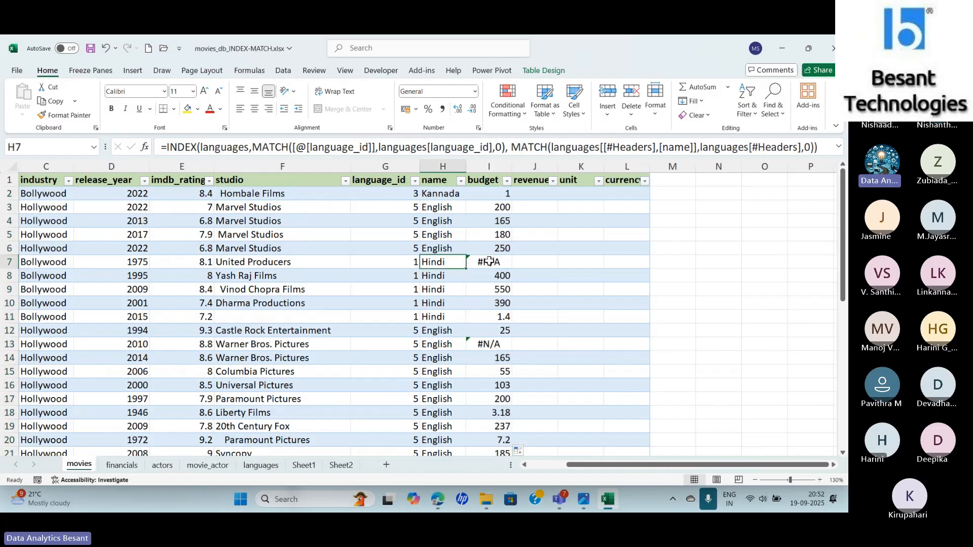
key(Left)
key(Left)
key(Left)
key(Left)
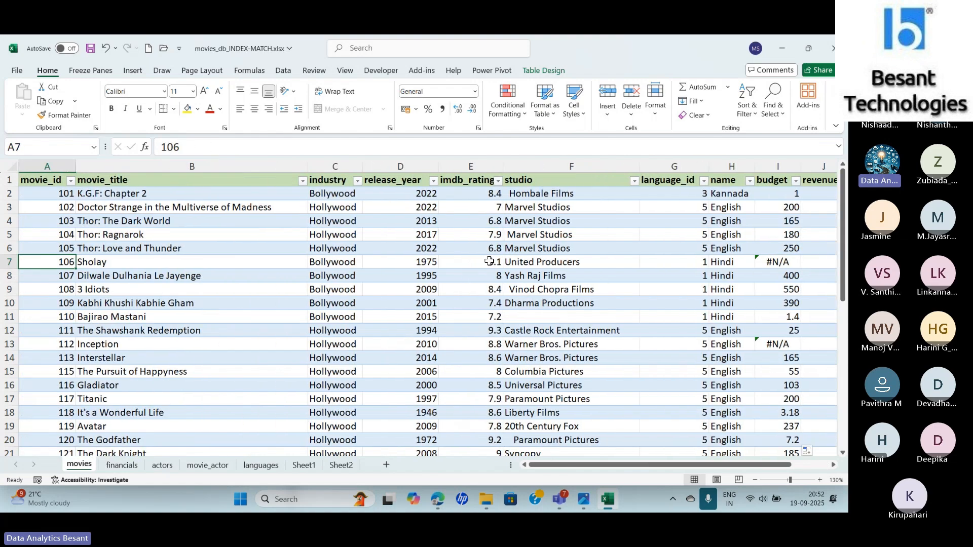
key(Right)
key(Right)
key(Right)
key(Right)
key(Right)
key(Right)
key(Right)
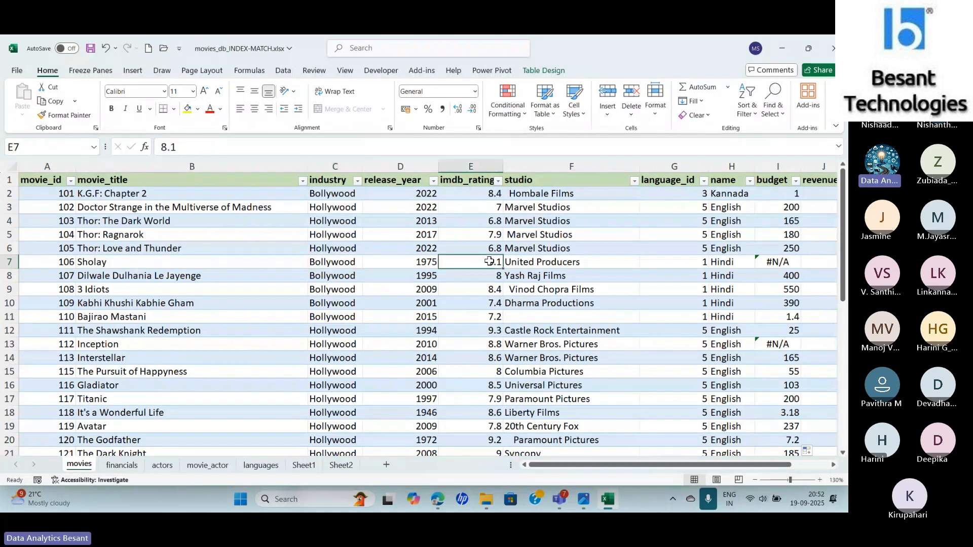
key(Right)
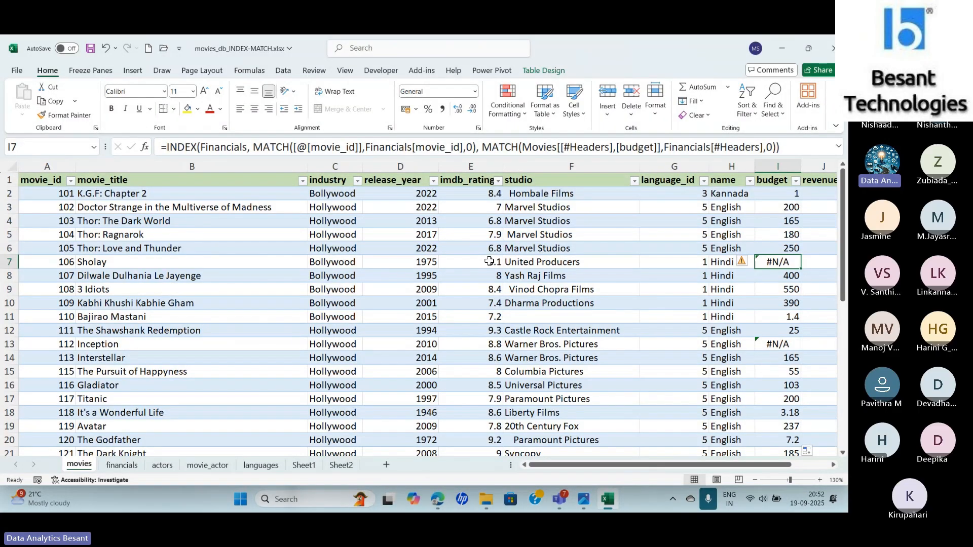
- Wrap the start of I2's budget formula in an IFNA function
key(Up)
key(Up)
key(Up)
key(Up)
key(Up)
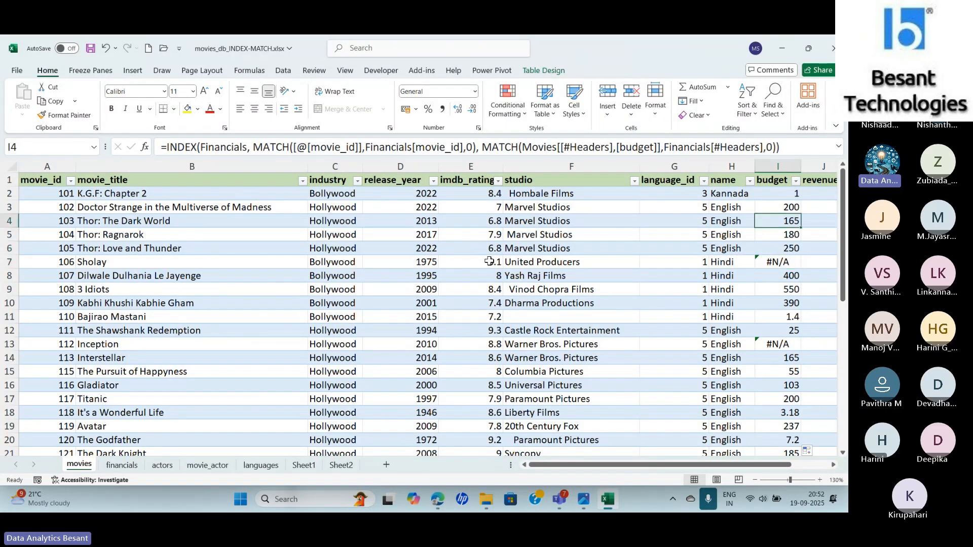
click(168, 149)
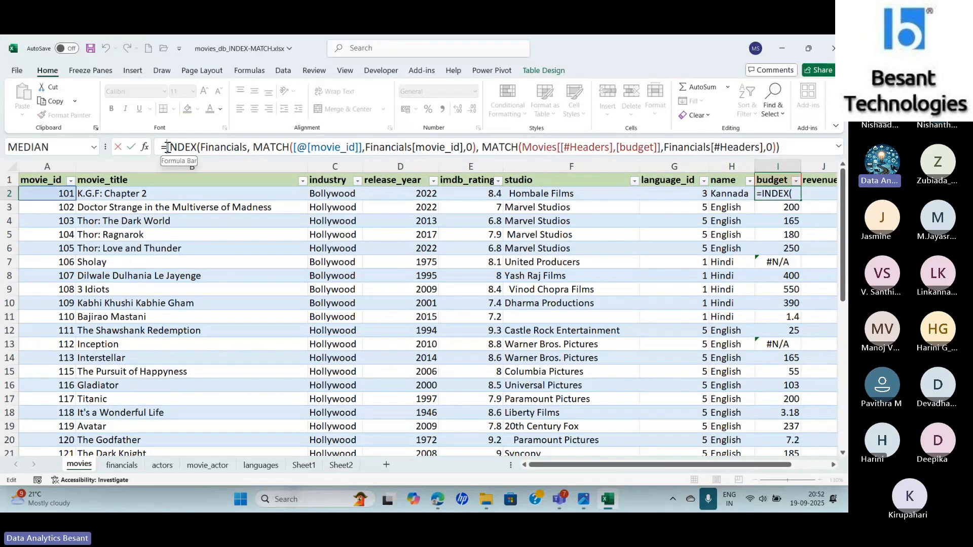
text(IFNA()
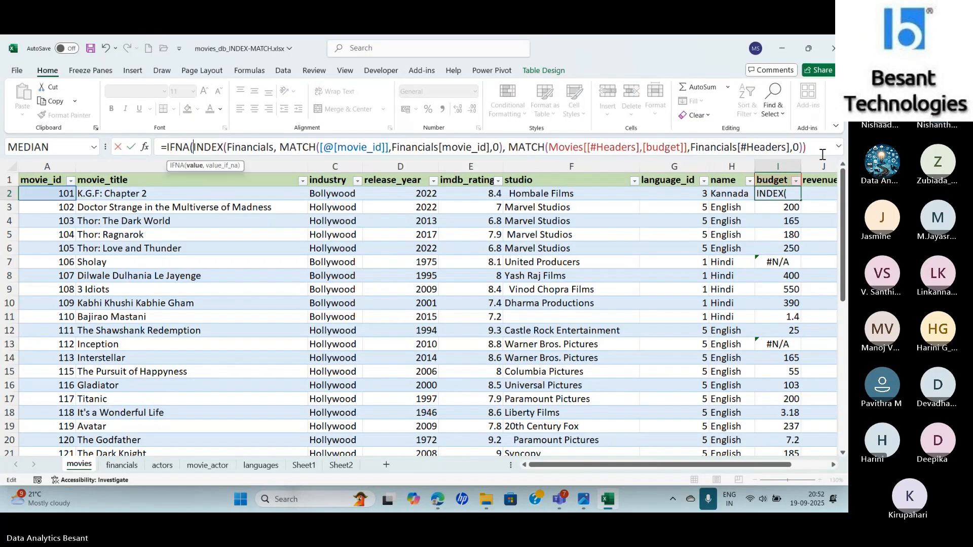
- Complete I2's IFNA formula with "Movie ID not found" as the value returned for missing matches
click(839, 147)
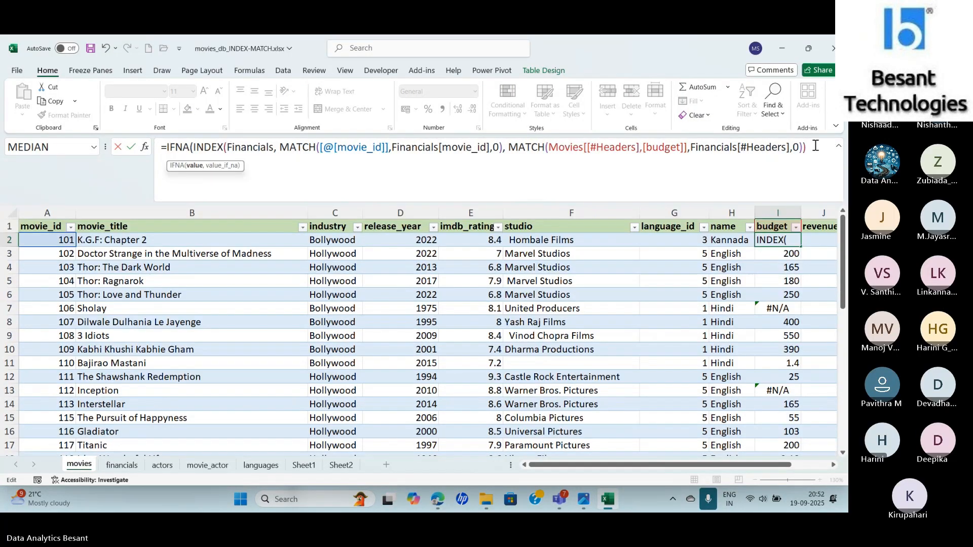
click(815, 145)
text(, ")
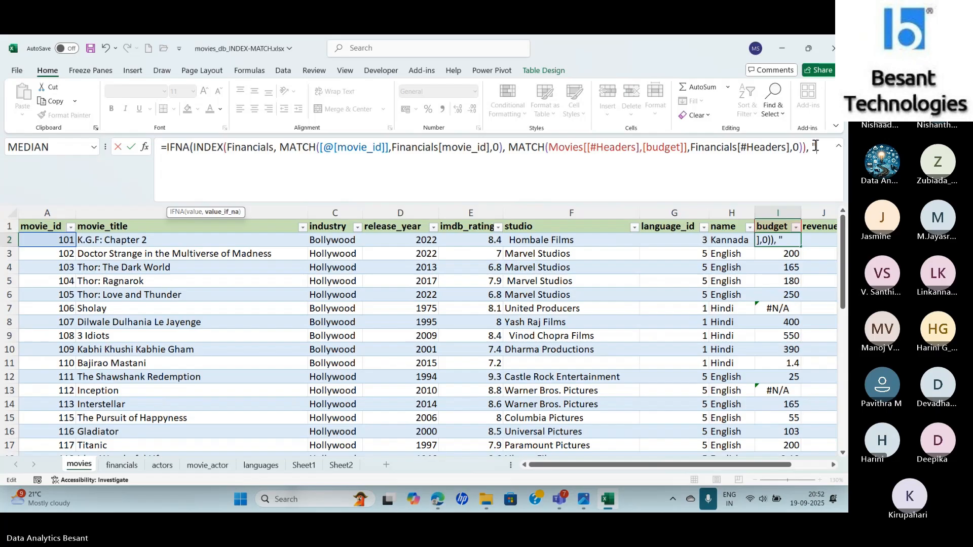
text(mO)
key(BackSpace)
key(BackSpace)
text(Movie ID )
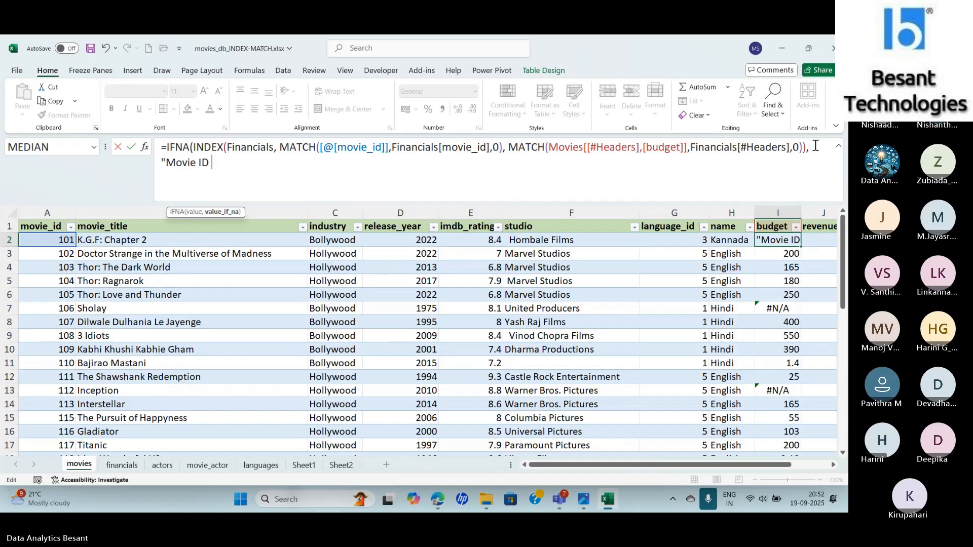
text(not found"))
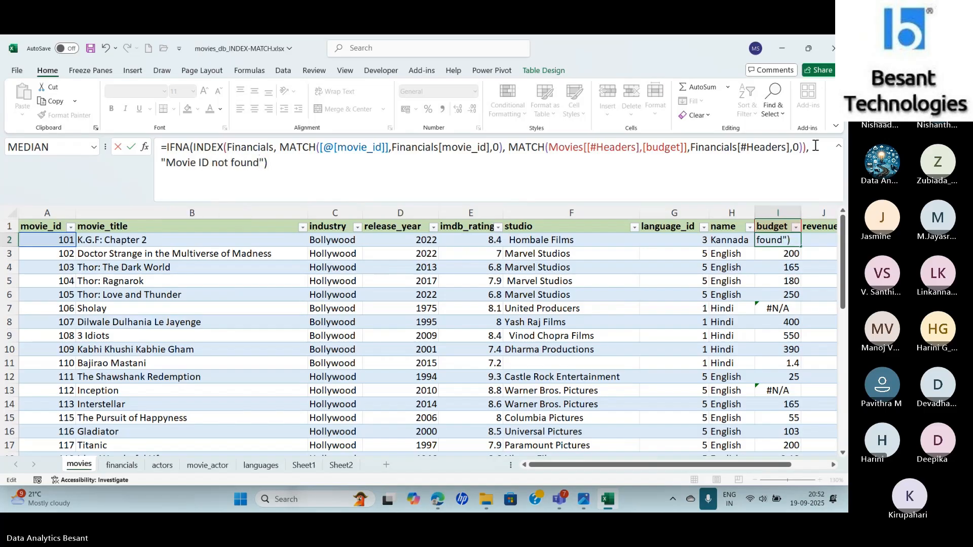
key(Return)
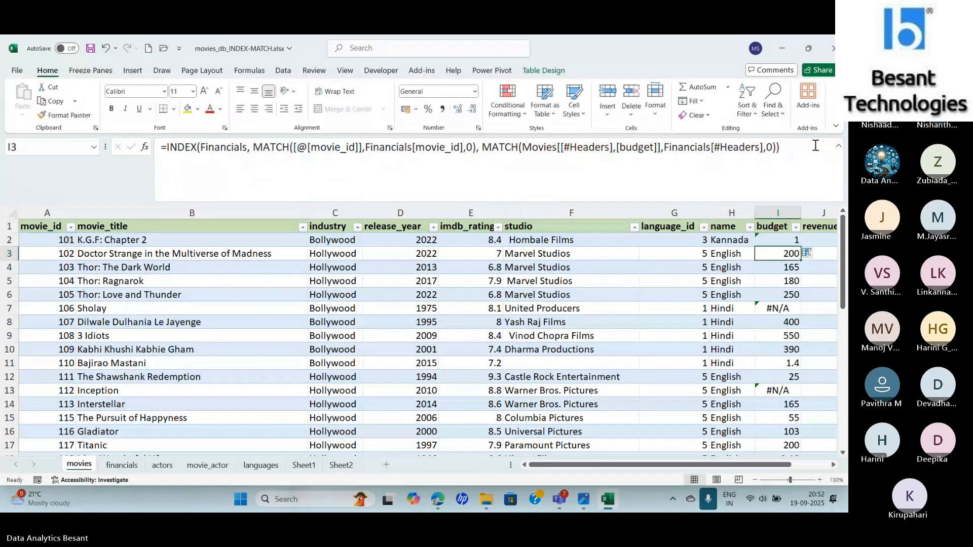
- Fill I2's IFNA formula down the whole budget column and autofit the column's width
click(767, 232)
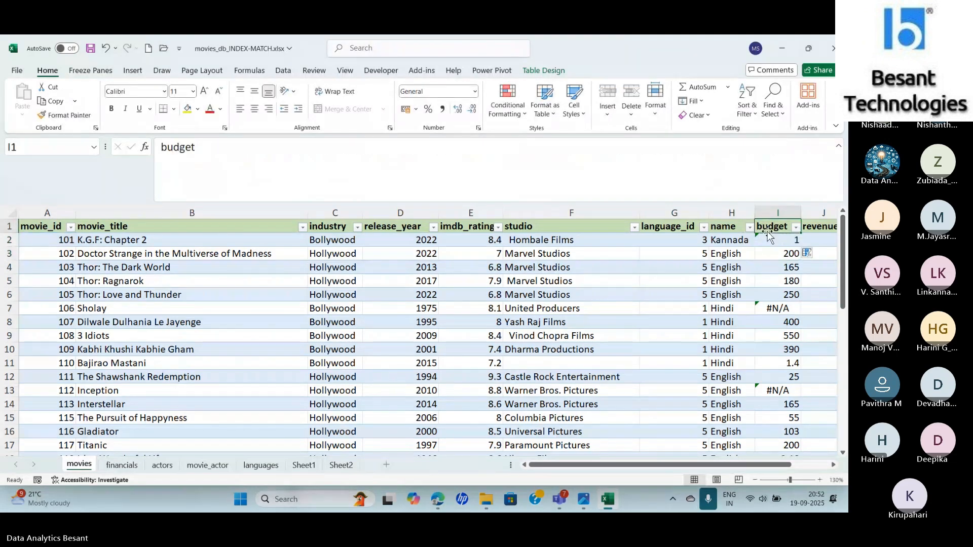
click(791, 241)
double_click(801, 247)
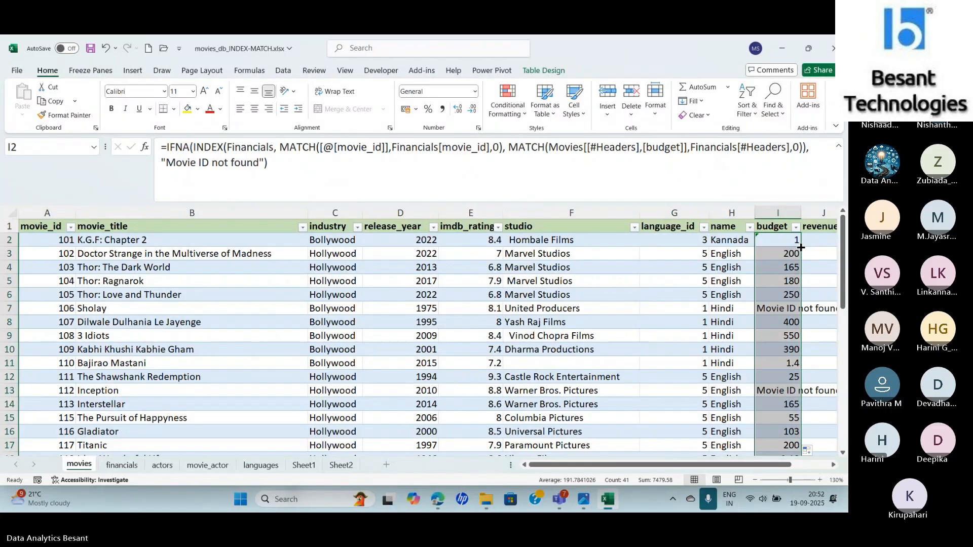
double_click(800, 211)
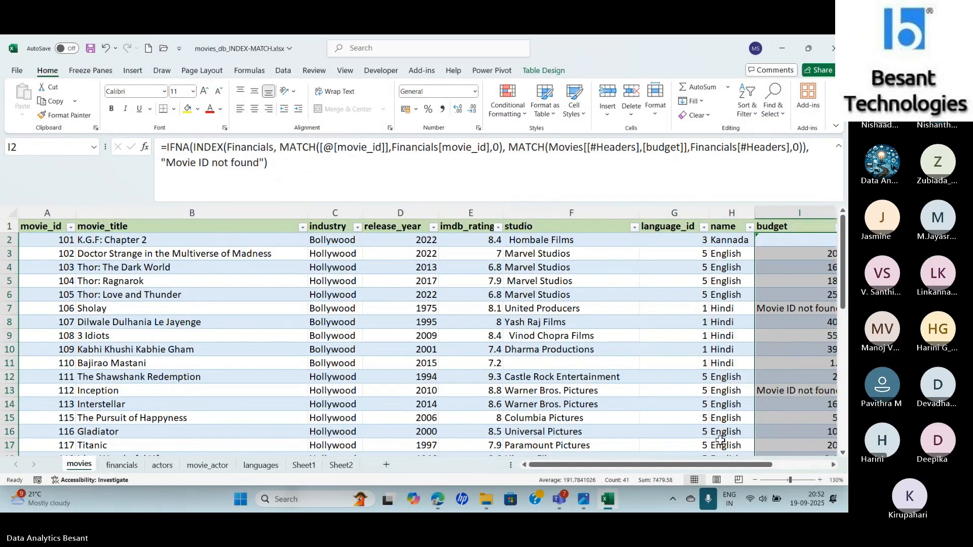
drag(720, 464, 790, 455)
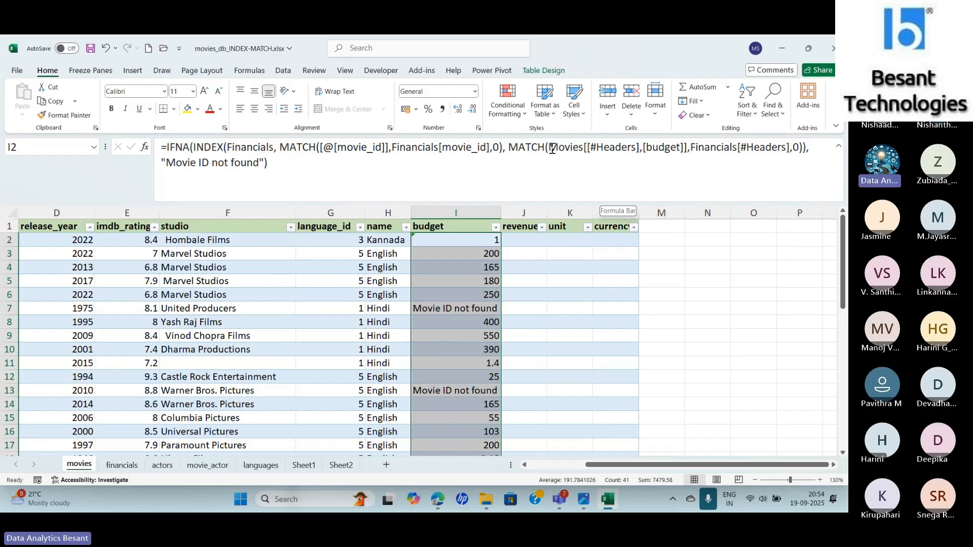
- Enter the formula =Movies[#Headers] in N2 to list all headers of the Movies table
click(716, 236)
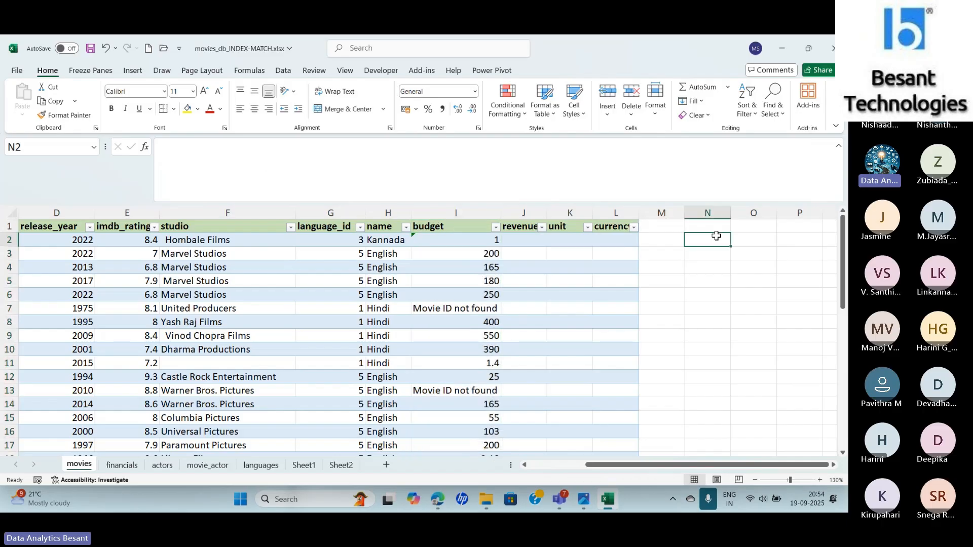
text(=mo)
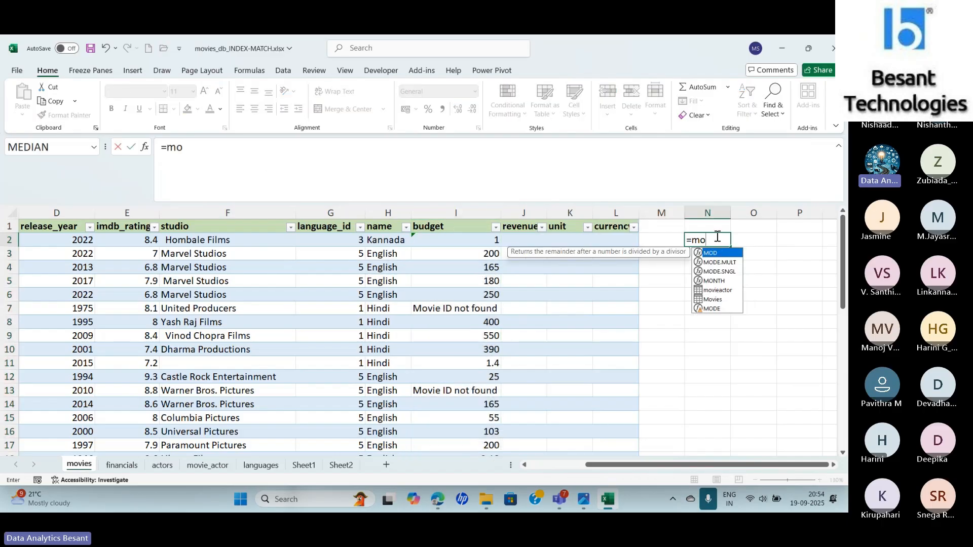
key(Down)
key(Down)
key(Down)
key(Down)
key(Down)
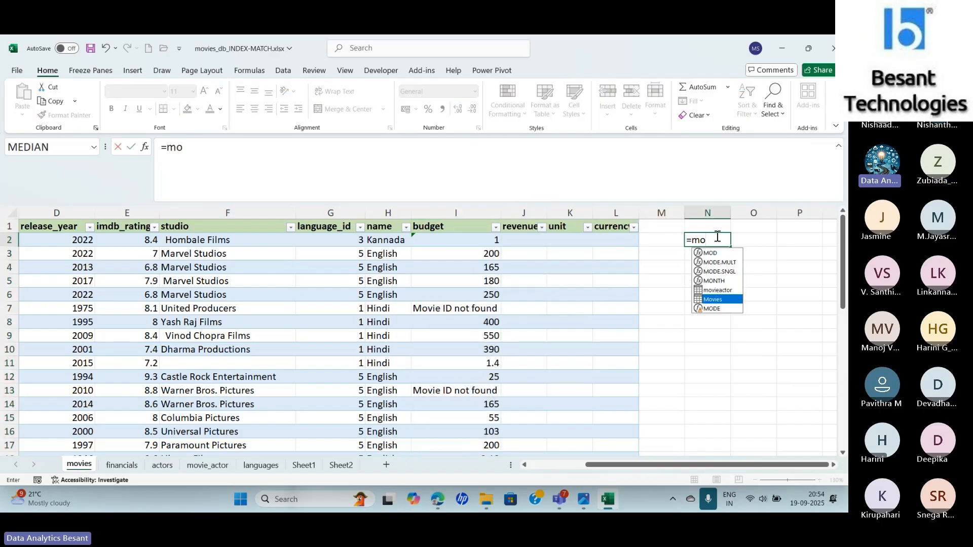
key(Tab)
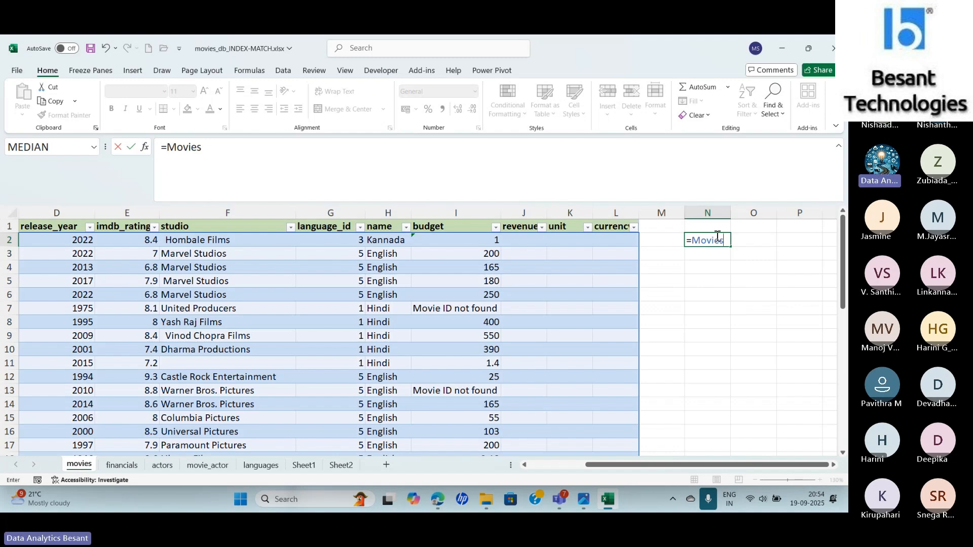
text([)
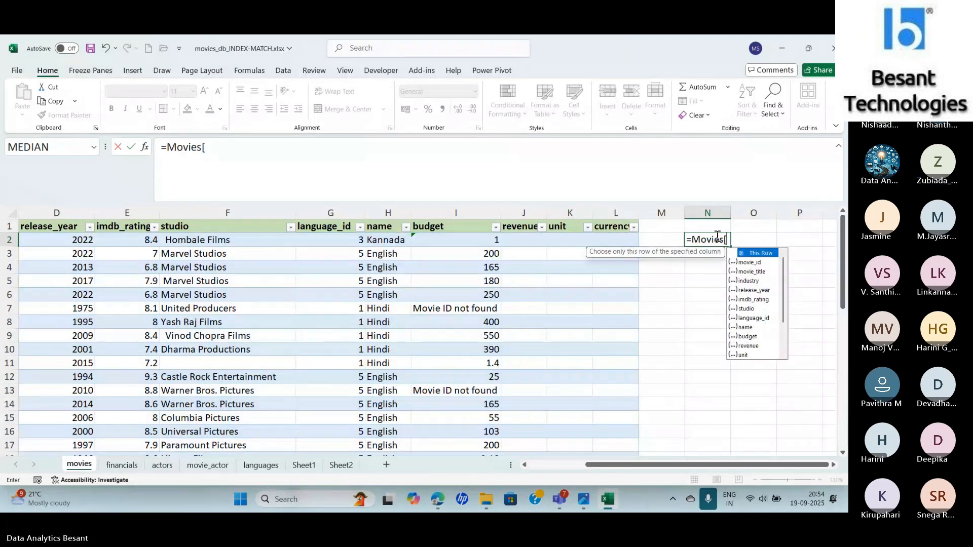
text(#)
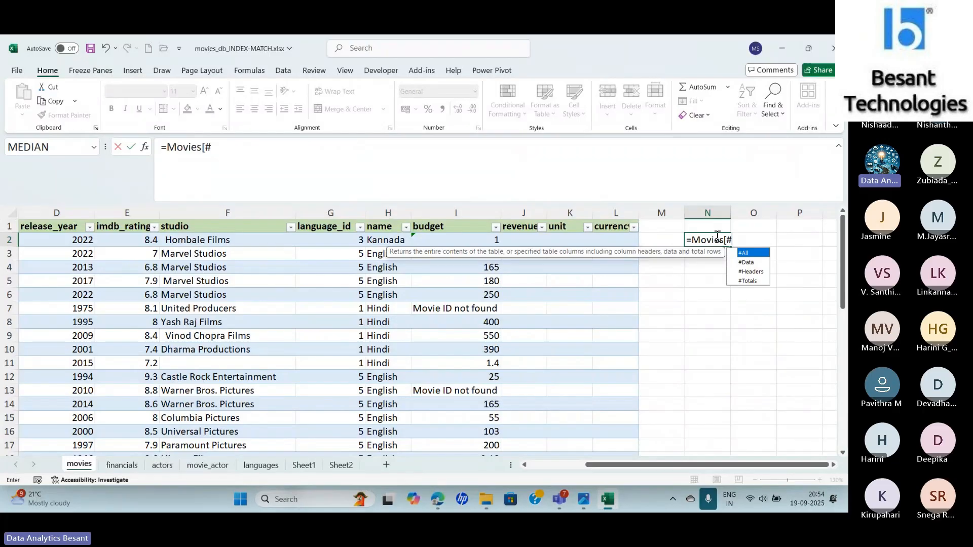
key(Down)
key(Down)
key(Tab)
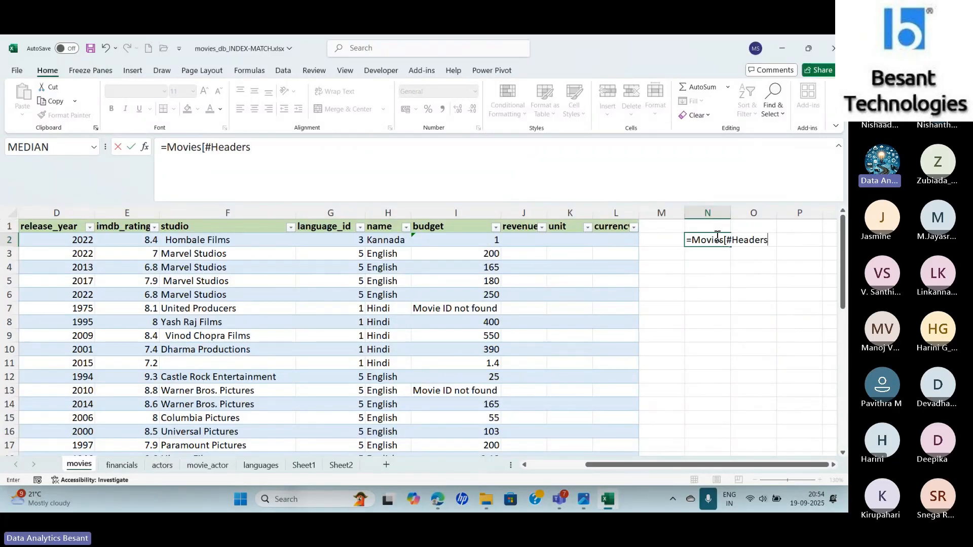
key(Return)
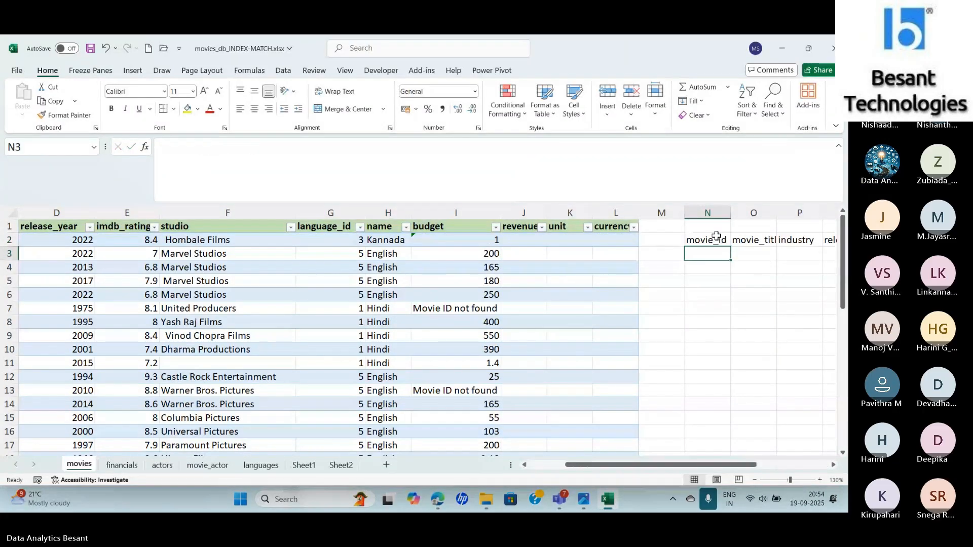
- Change N2's formula to =Movies[[#Headers], [budget]] so it returns only the budget header
click(717, 237)
drag(699, 466, 774, 474)
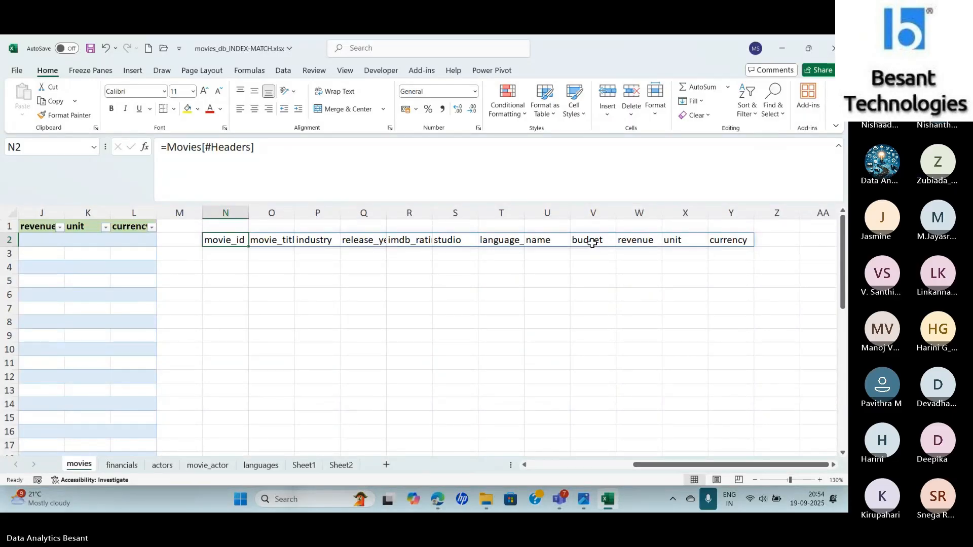
click(270, 150)
text(, b)
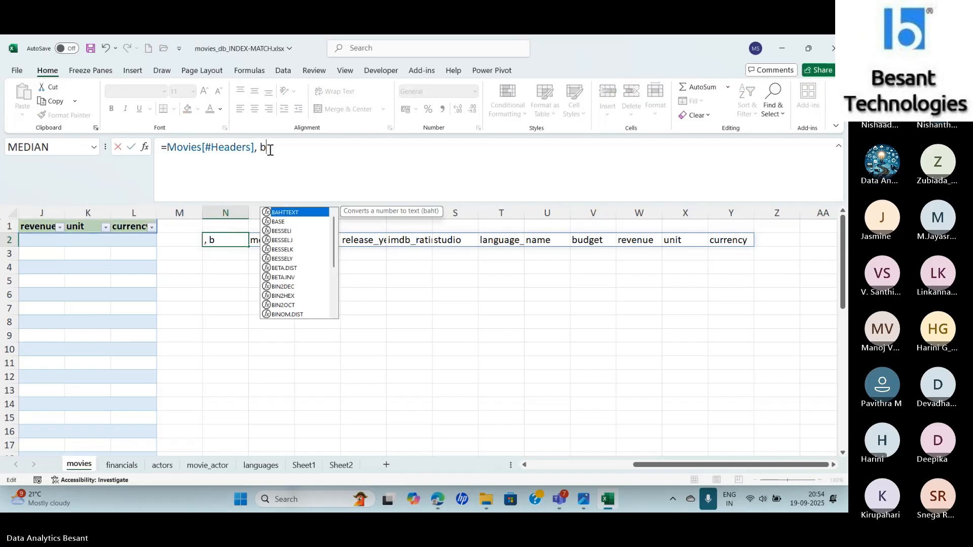
key(BackSpace)
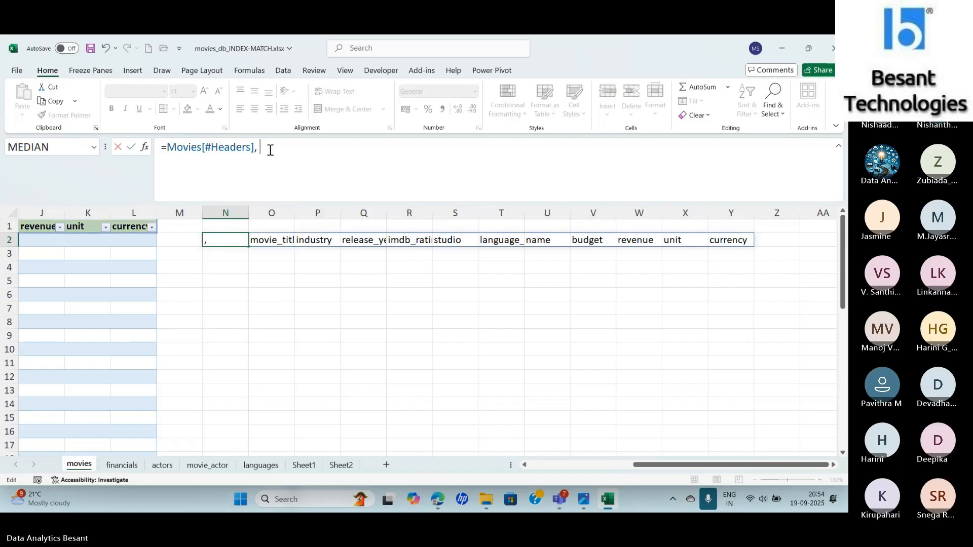
text([budget])
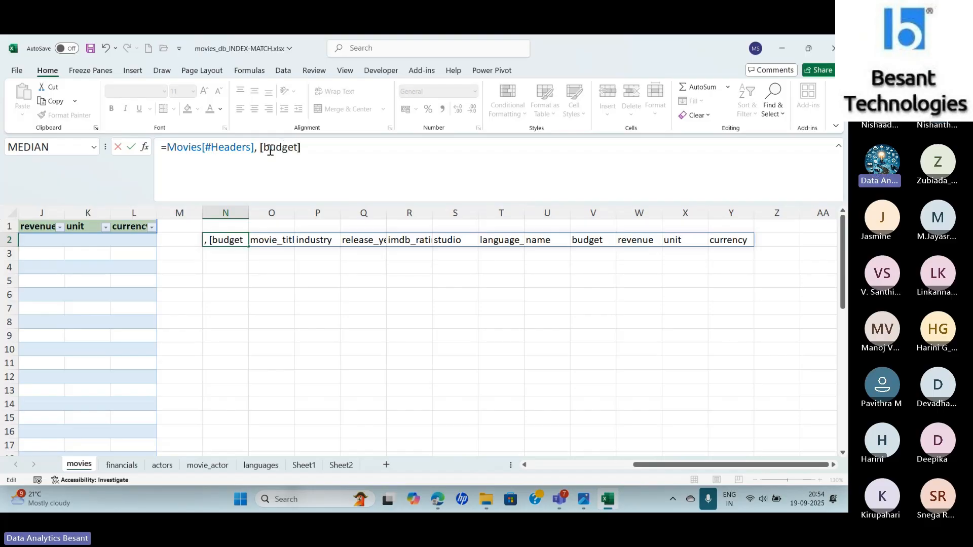
text(])
click(202, 146)
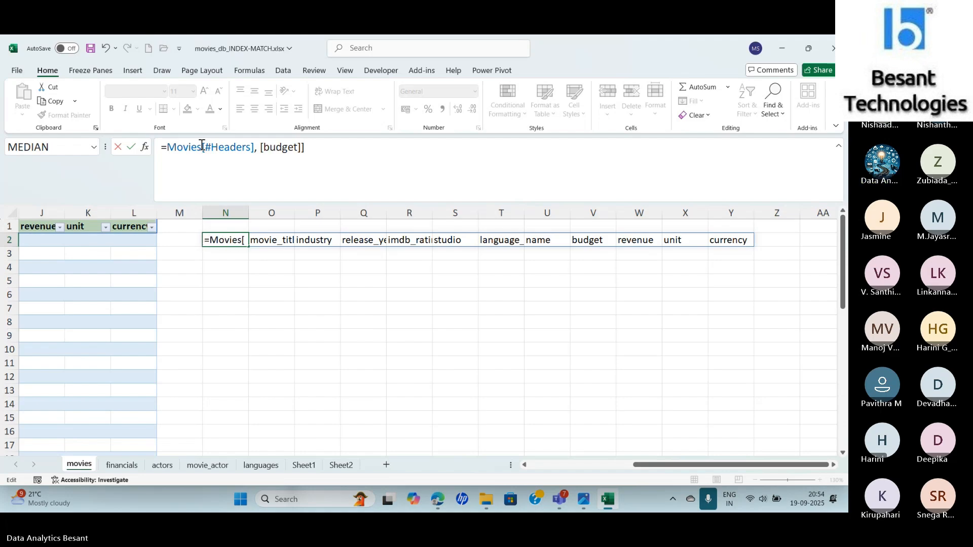
key(Return)
key(Up)
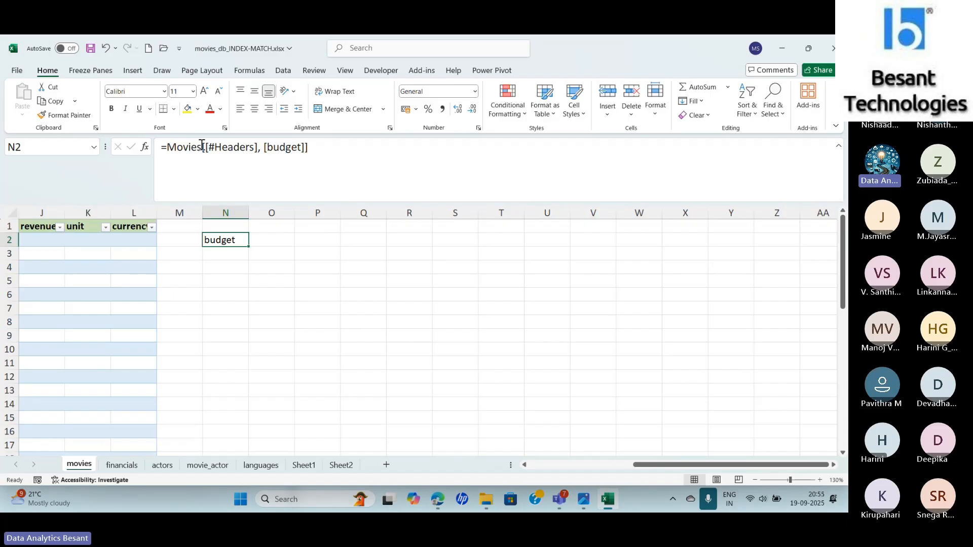
- Enter =Movies[@[movie_id]] in P2 to return the same row's movie ID and fill it down to P9
click(312, 242)
text(=movi)
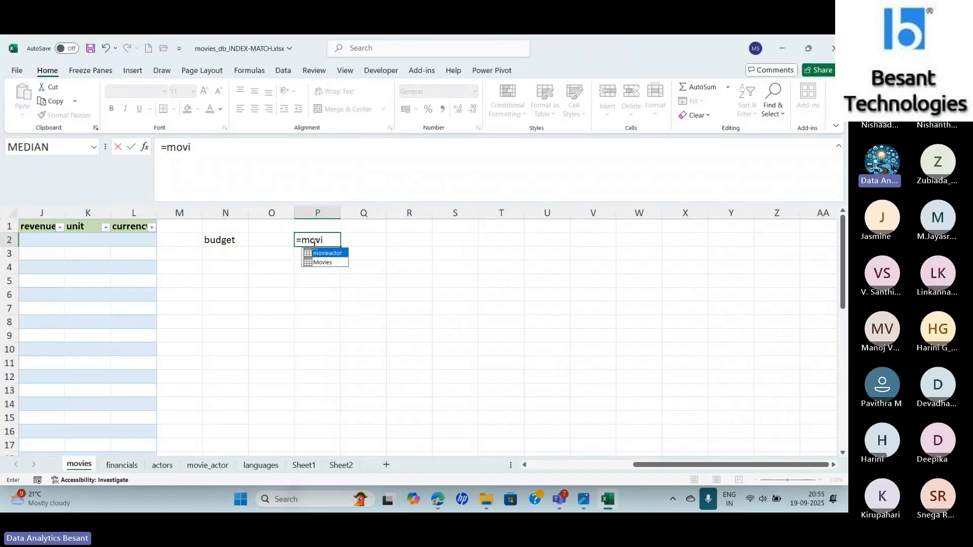
key(Down)
key(Tab)
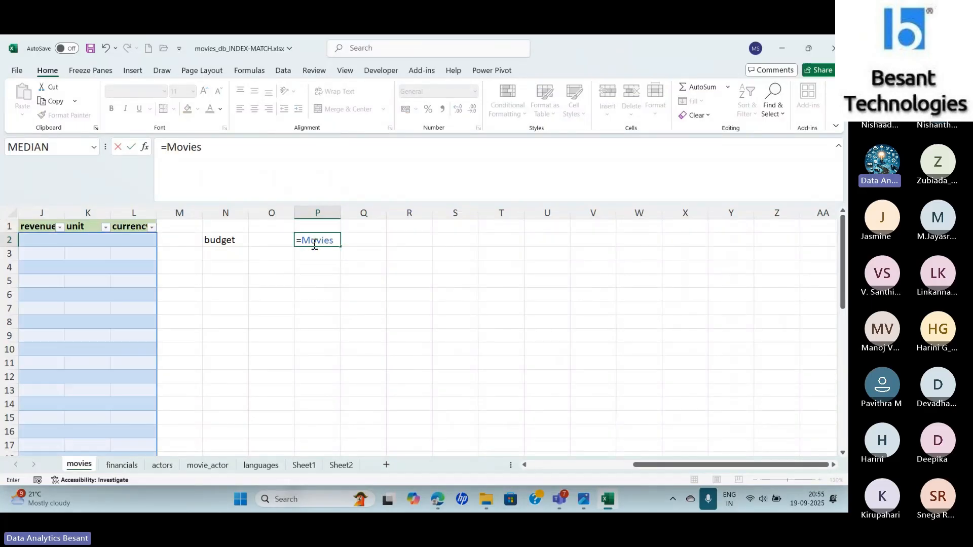
text([)
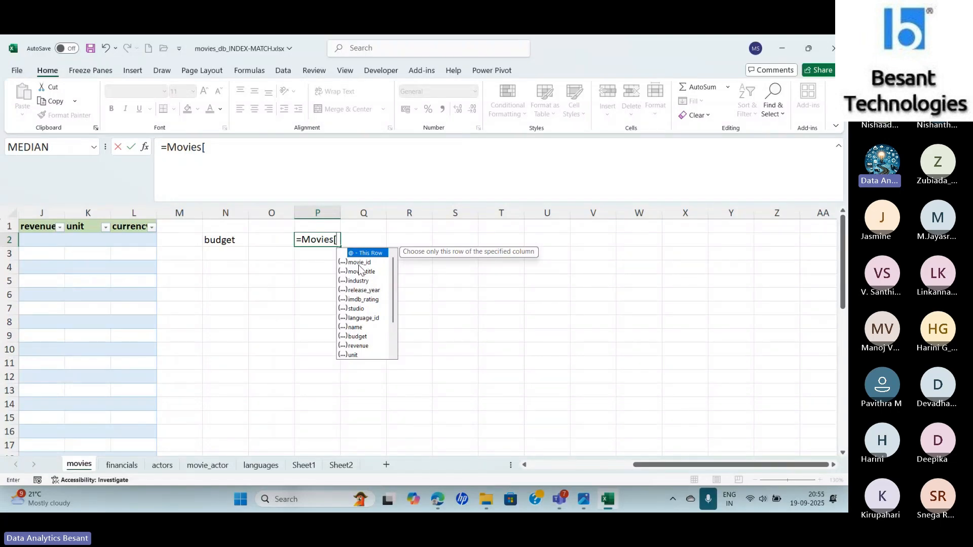
text(@)
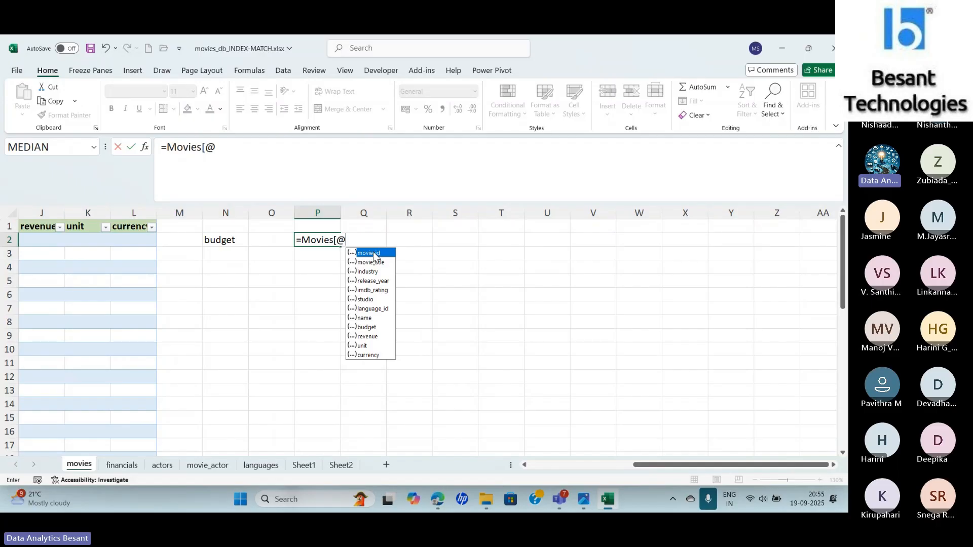
double_click(373, 252)
text(])
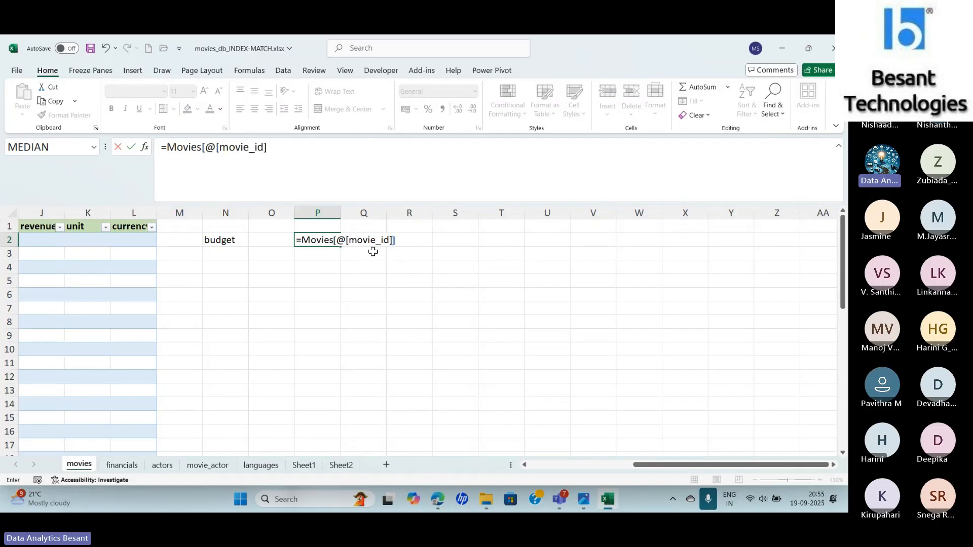
key(Return)
key(Up)
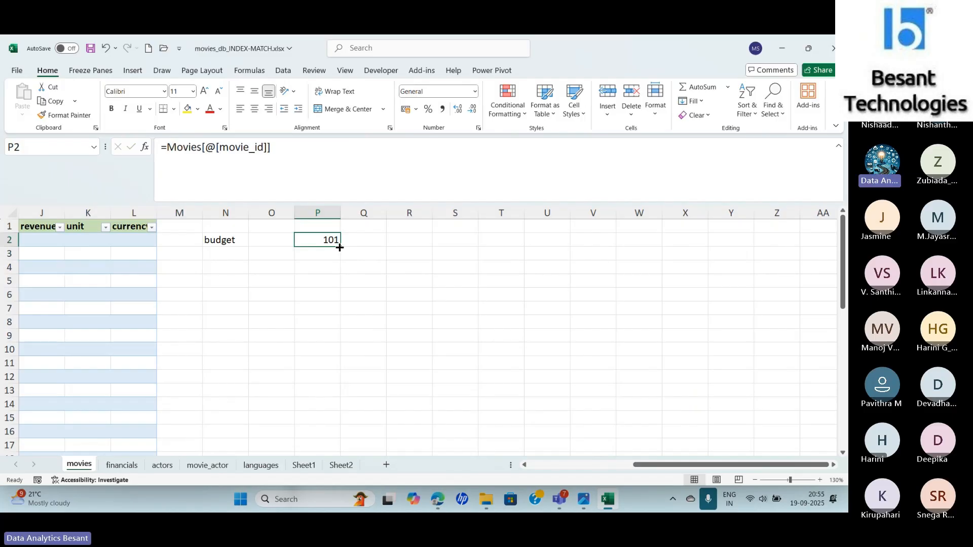
drag(339, 246, 339, 340)
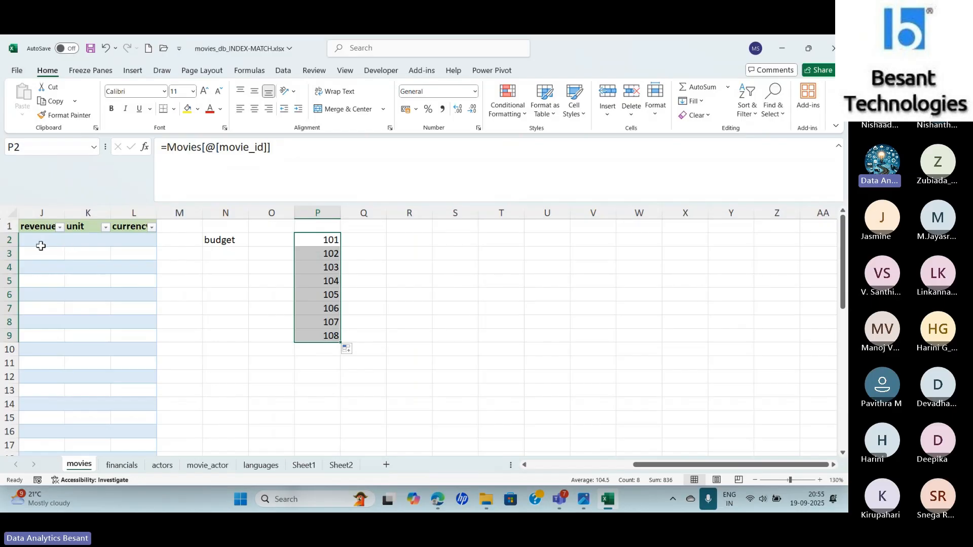
click(308, 243)
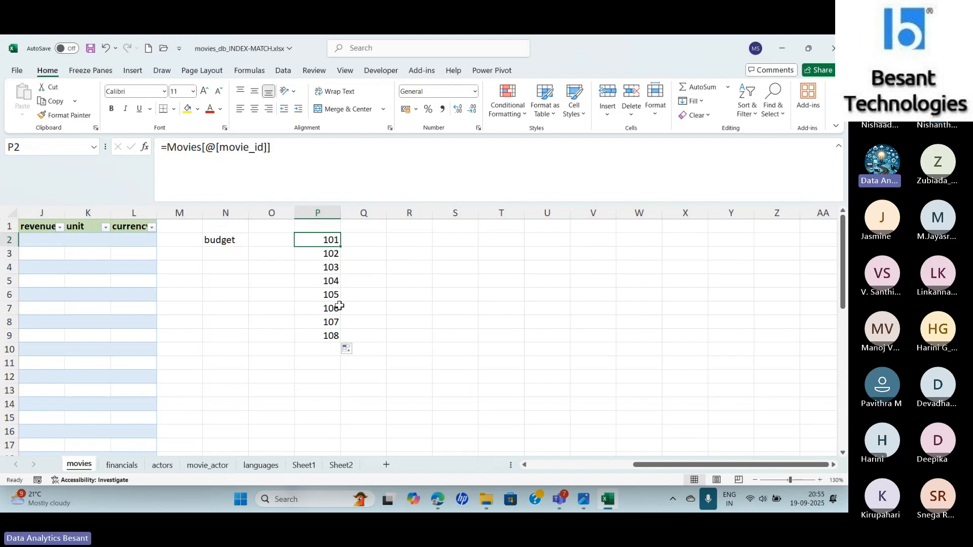
- Enter =Movies[movie_id] in Q2 to return the entire movie_id column of the Movies table
click(372, 239)
text(=mo)
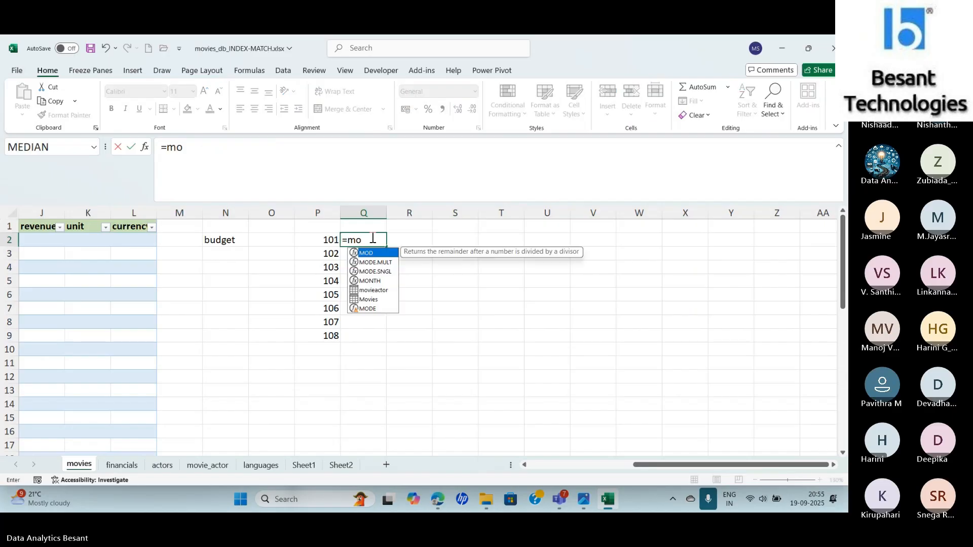
key(Down)
key(Down)
key(Down)
key(Down)
key(Down)
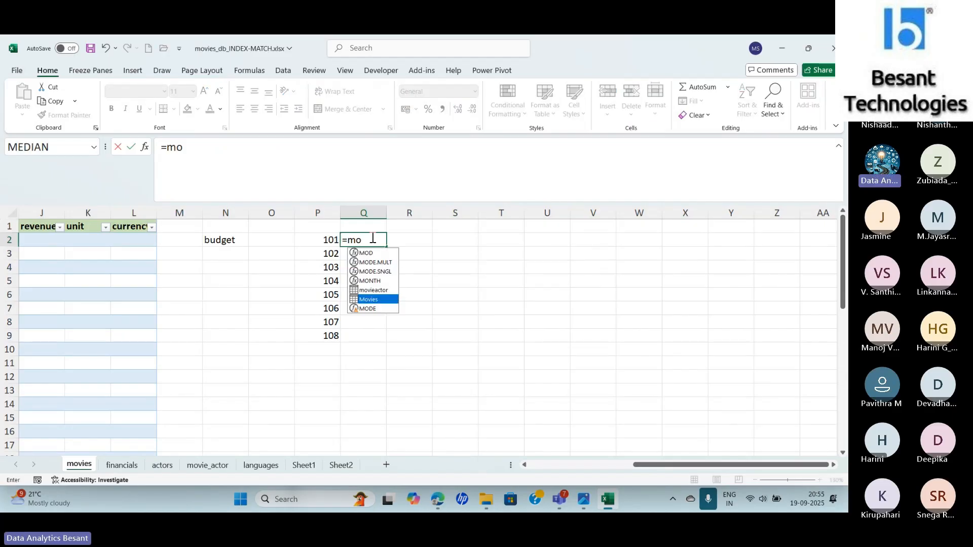
key(Tab)
text([)
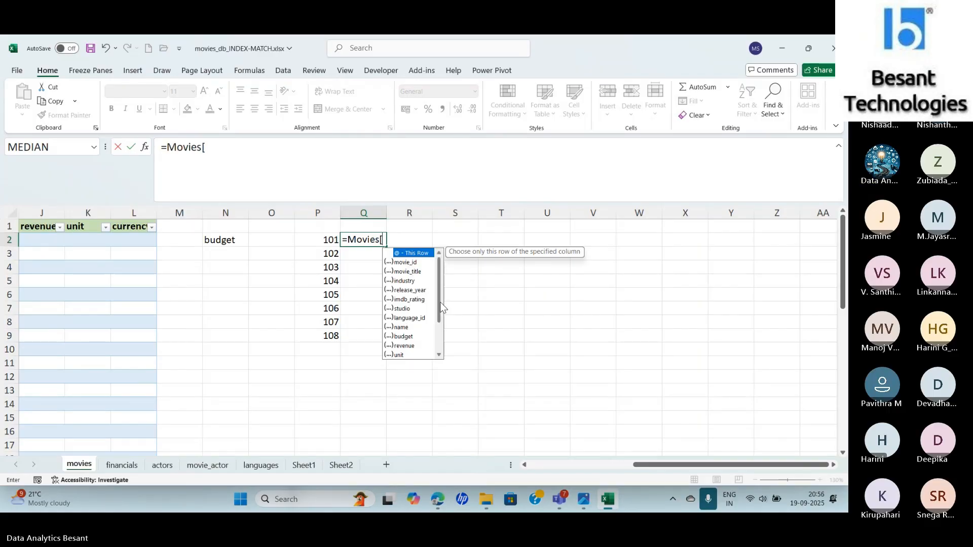
double_click(398, 262)
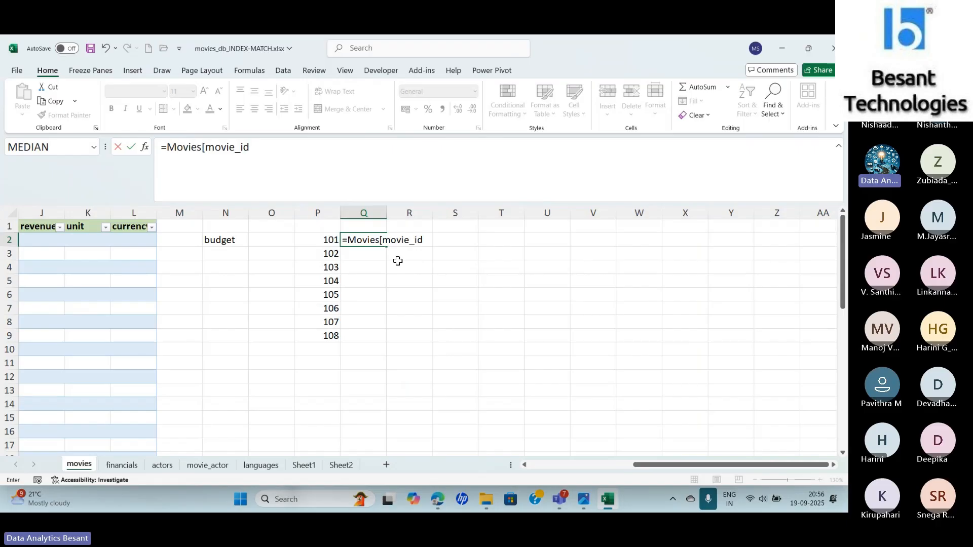
text(])
key(Return)
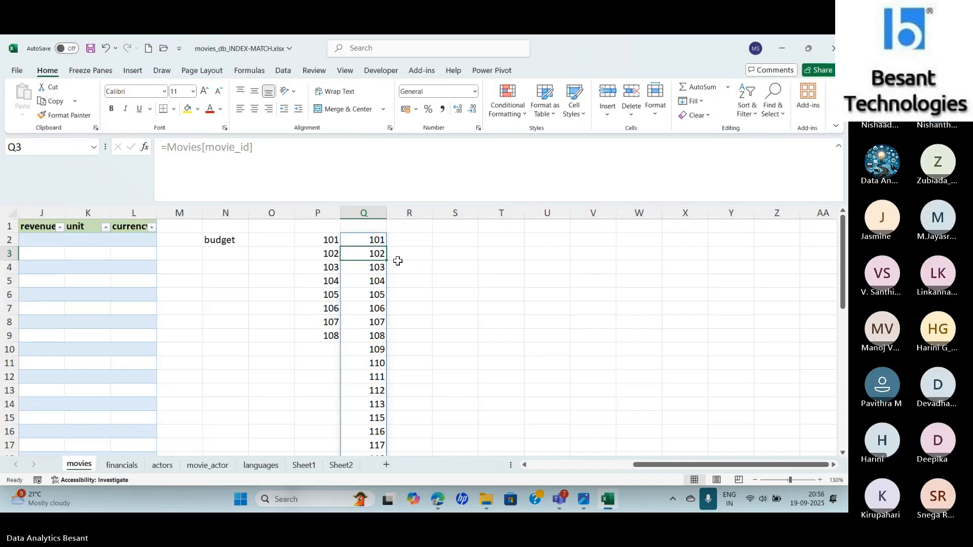
- Enter =Movies[@] in R2 to return every column of the same row from the Movies table
click(414, 244)
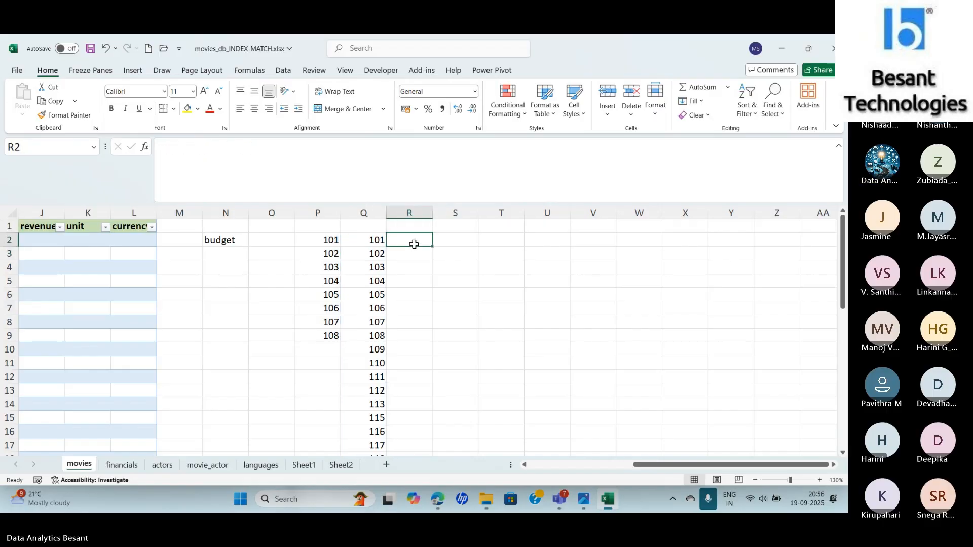
text(=mo)
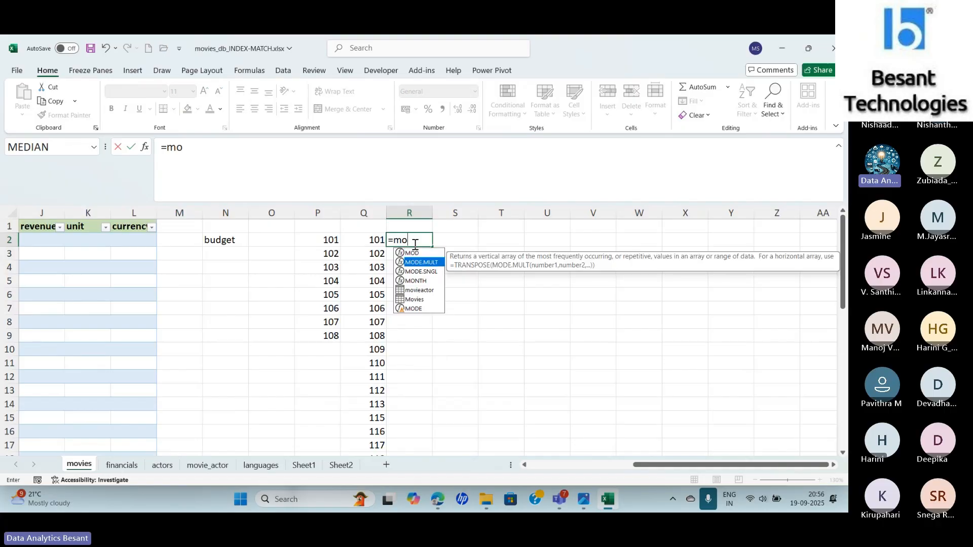
key(Down)
key(Down)
key(Down)
key(Down)
key(Tab)
text([)
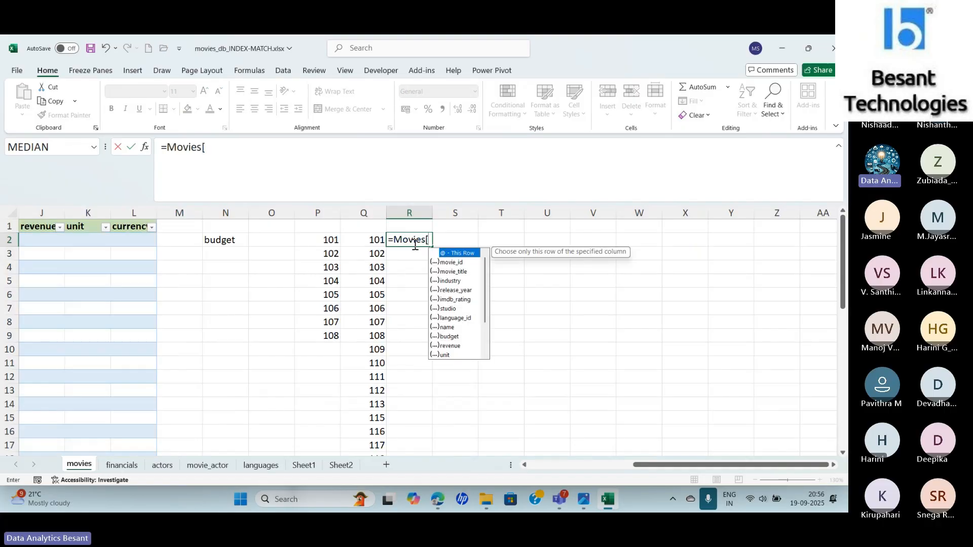
double_click(453, 253)
text(])
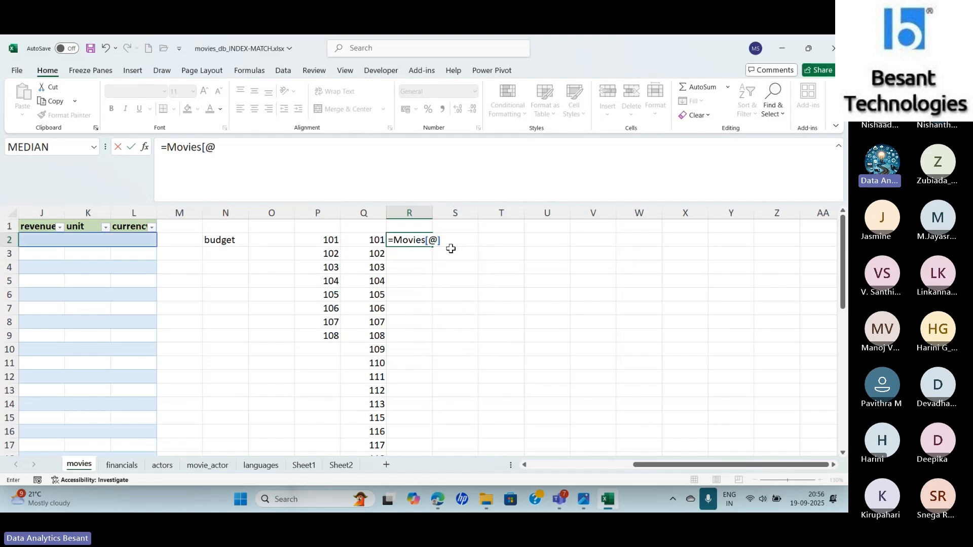
key(Return)
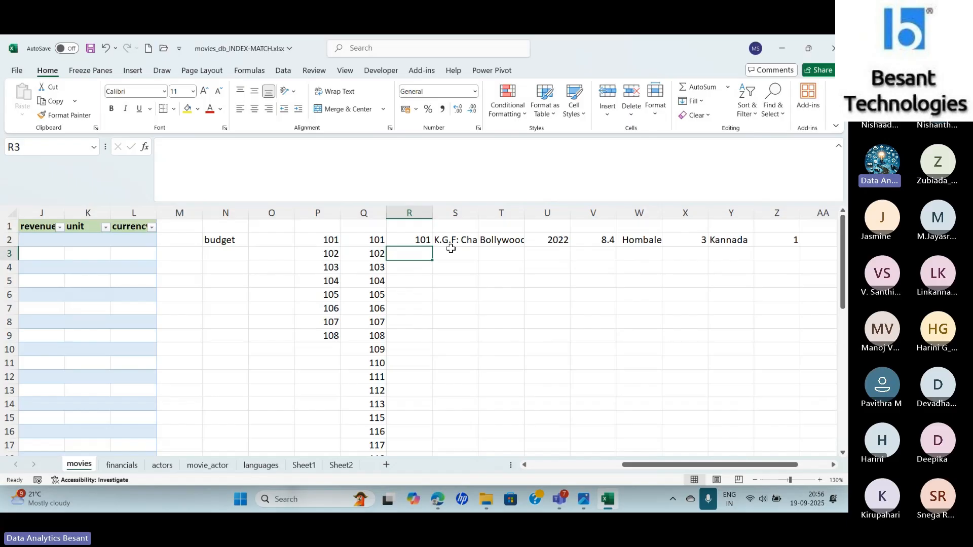
key(Up)
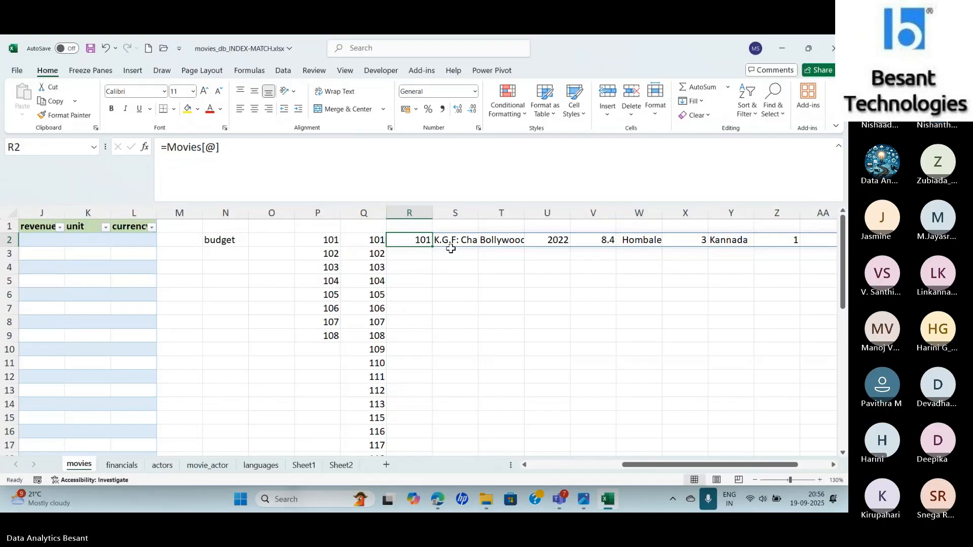
key(Return)
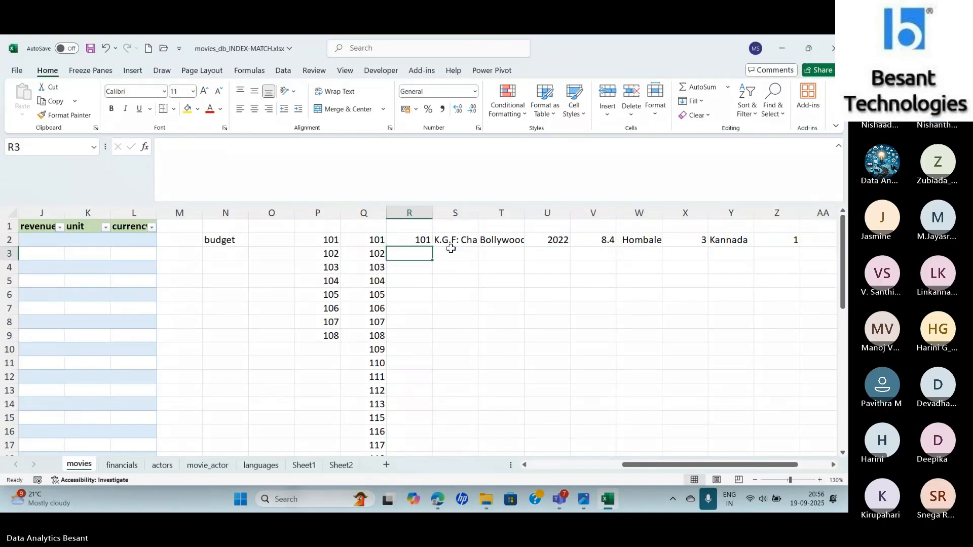
- Enter =Movies[#All] in R5 to return the whole Movies table including its headers
key(Down)
key(Down)
text(=)
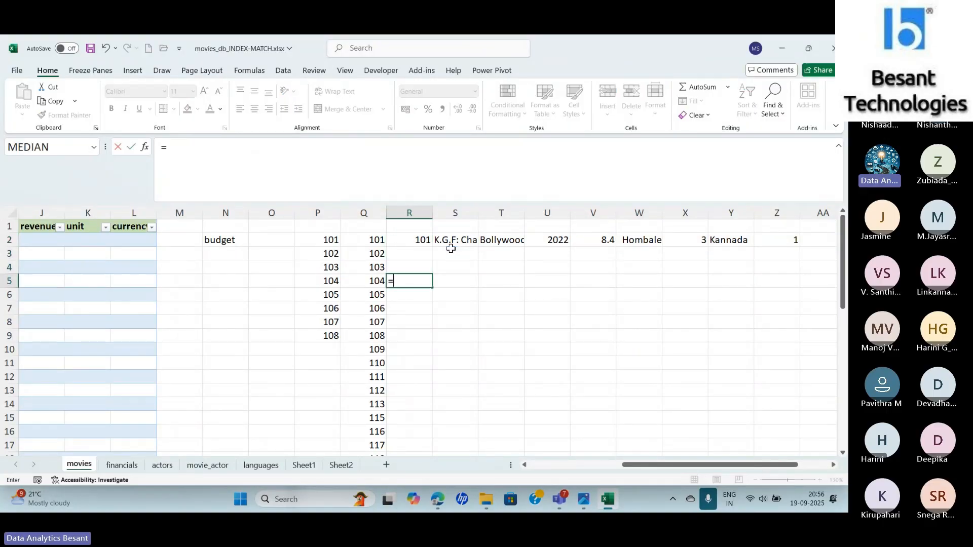
text(movi)
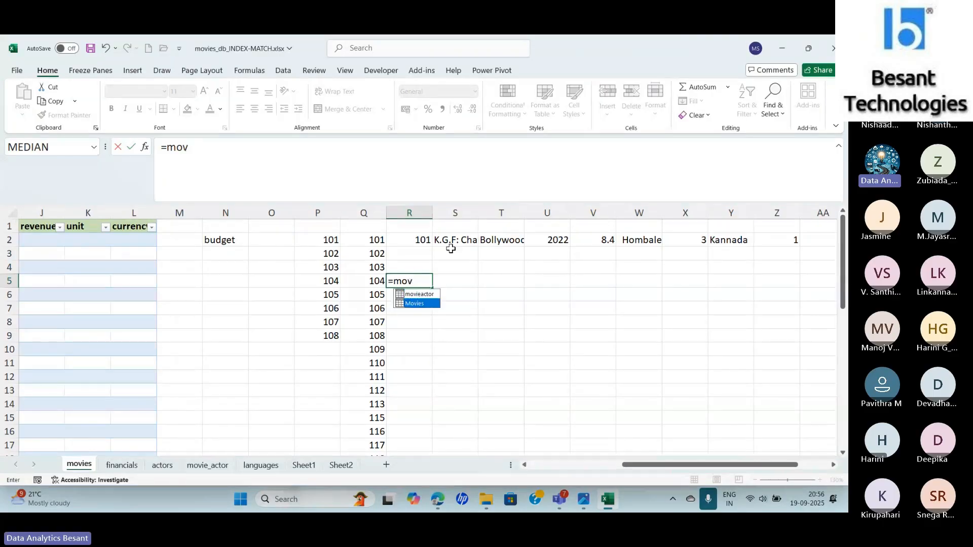
key(Tab)
text([)
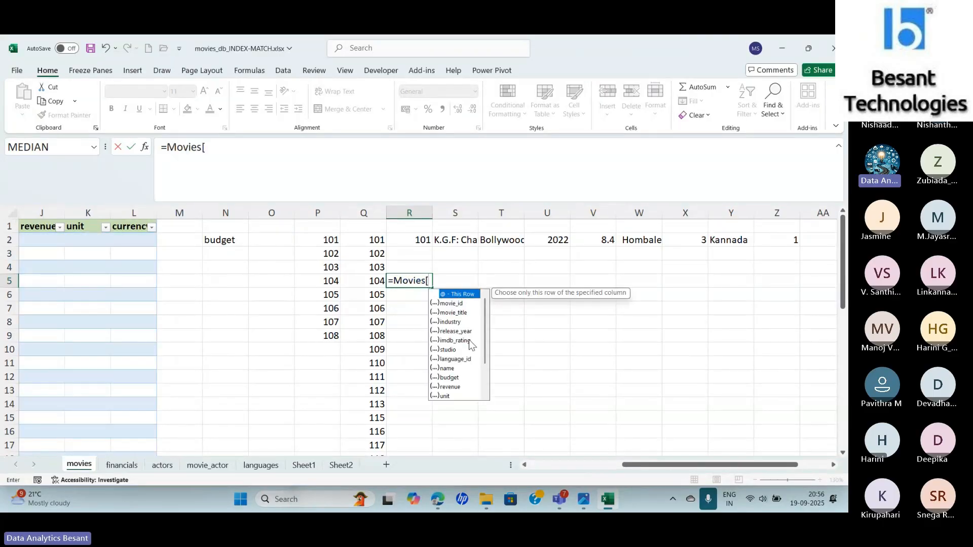
drag(485, 323, 485, 376)
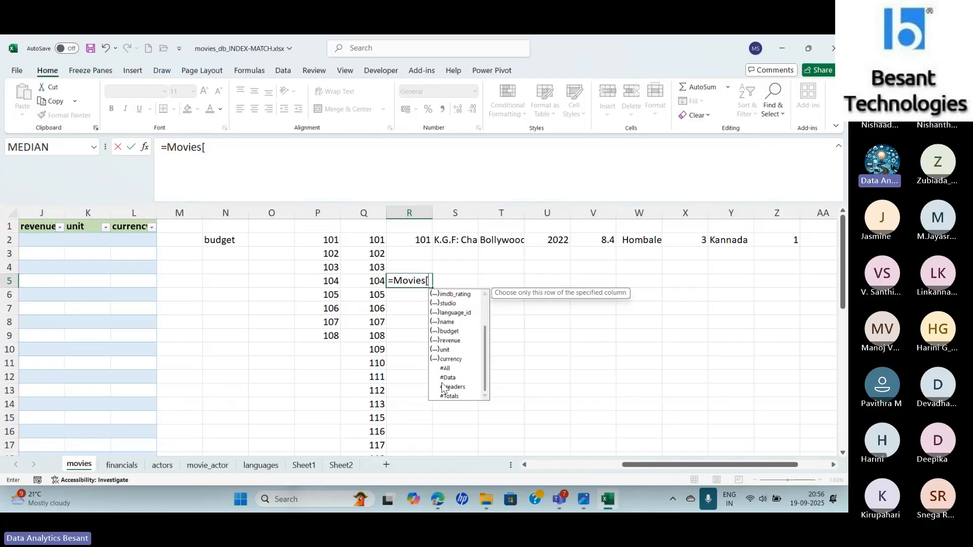
text(#)
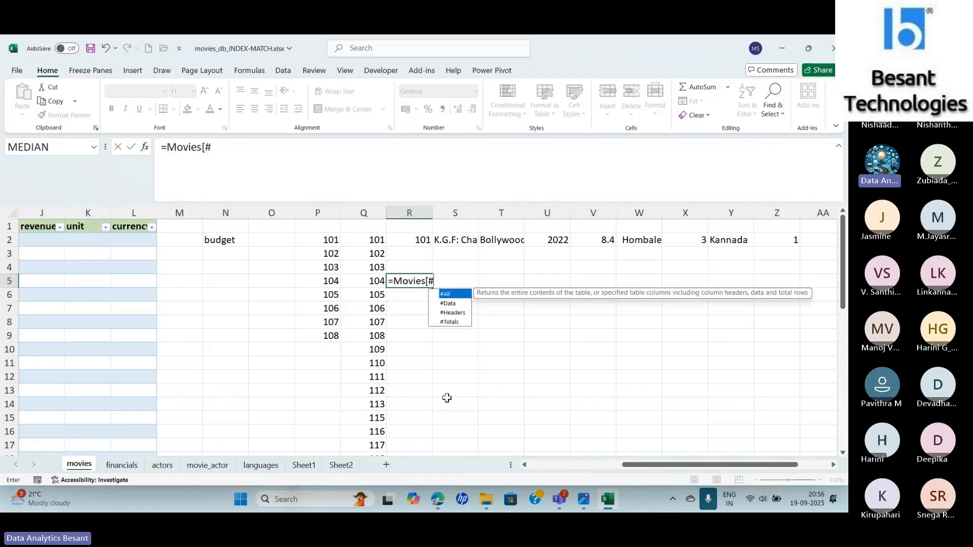
double_click(450, 294)
text(])
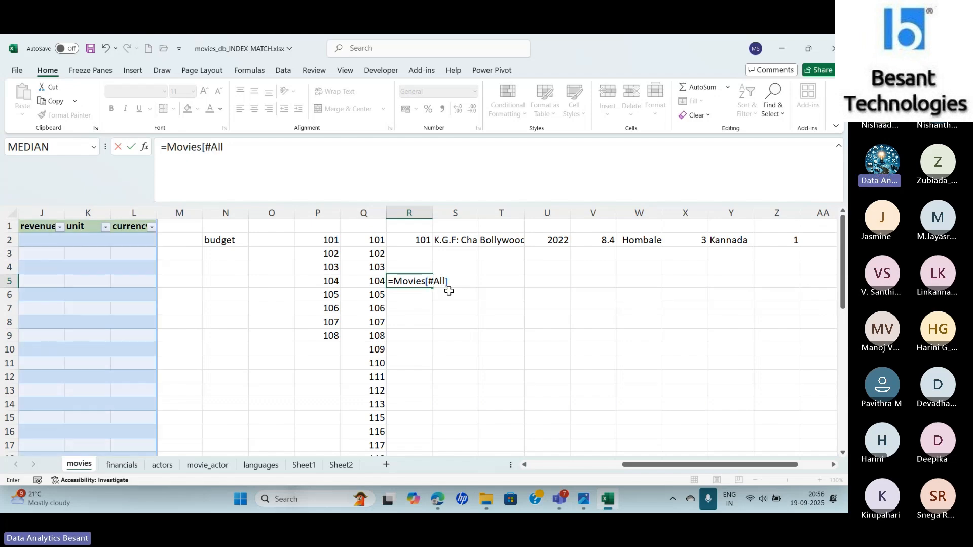
key(Return)
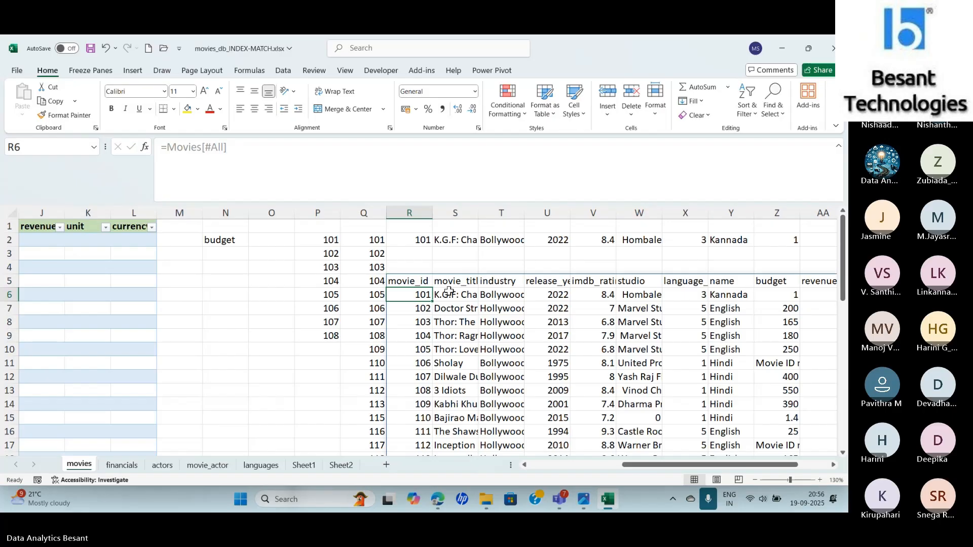
- Change R5's formula to =Movies[#Data] so it returns only the table's data rows without headers
key(Up)
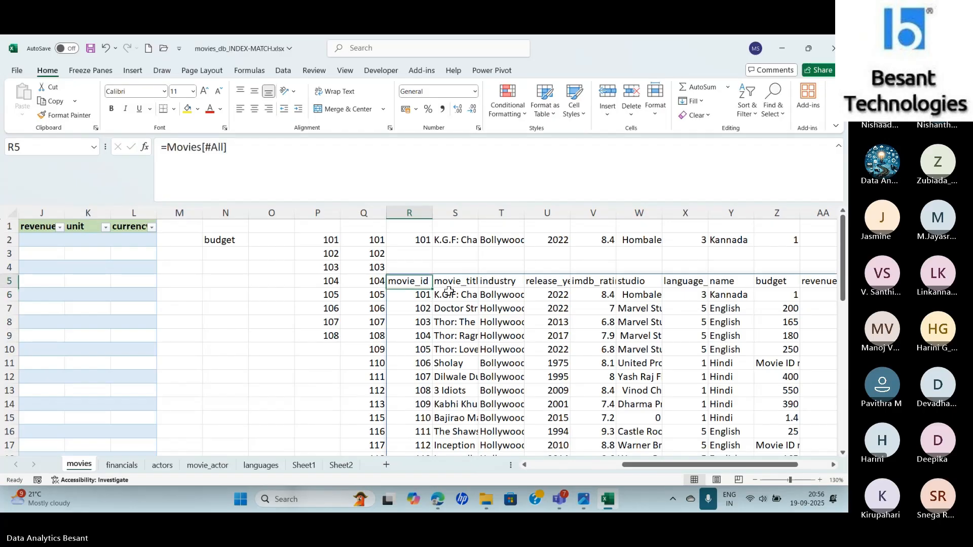
click(275, 157)
key(BackSpace)
key(BackSpace)
key(BackSpace)
key(BackSpace)
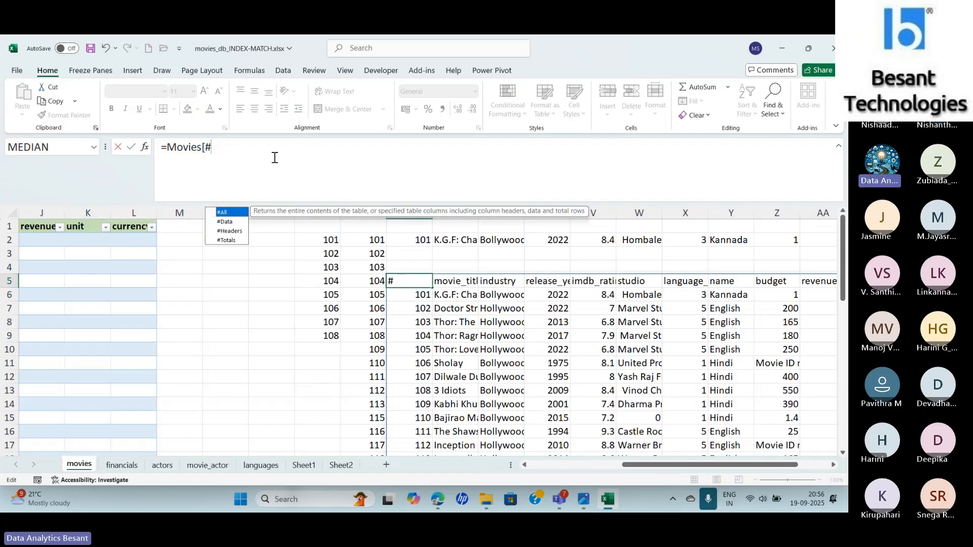
key(Down)
key(Tab)
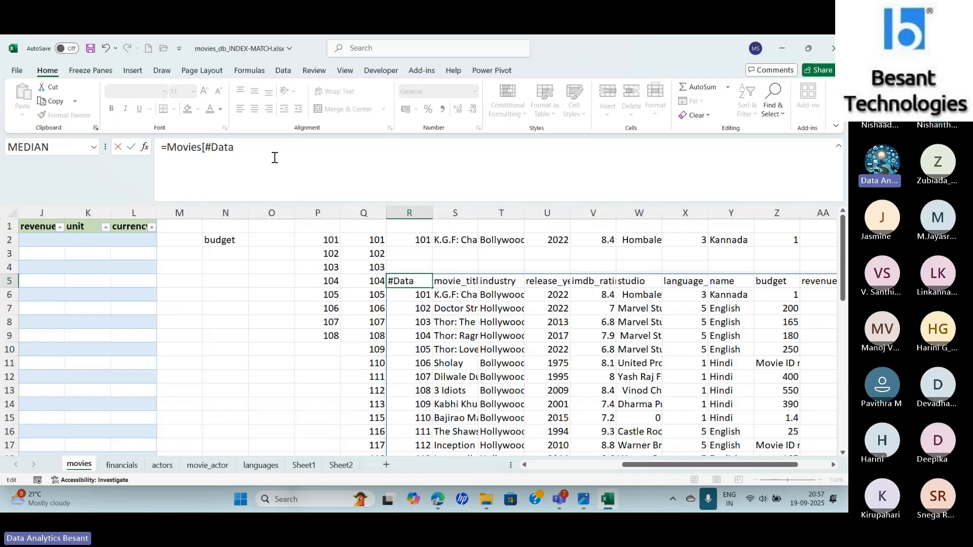
text(])
key(Return)
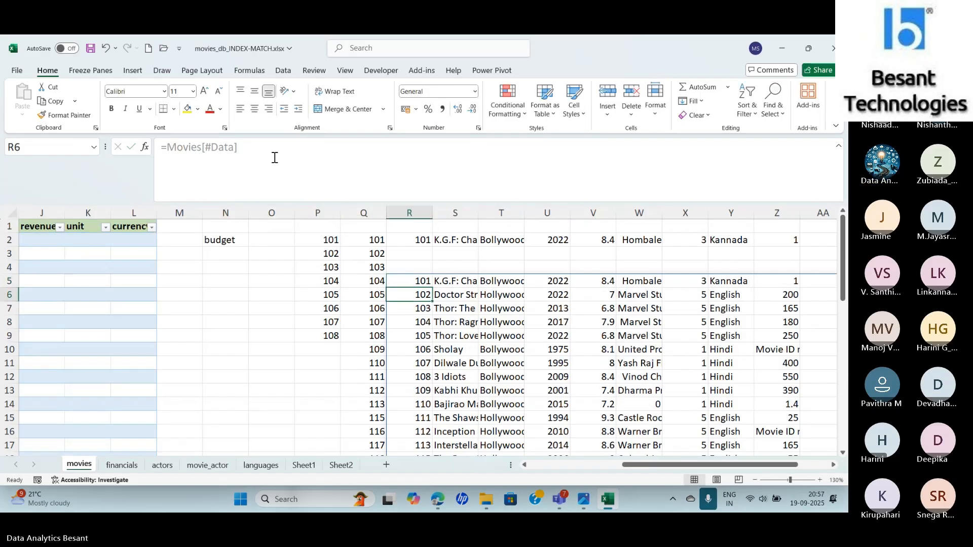
- Change R5's formula to =Movies[#Headers] so it returns only the table's header row
key(Up)
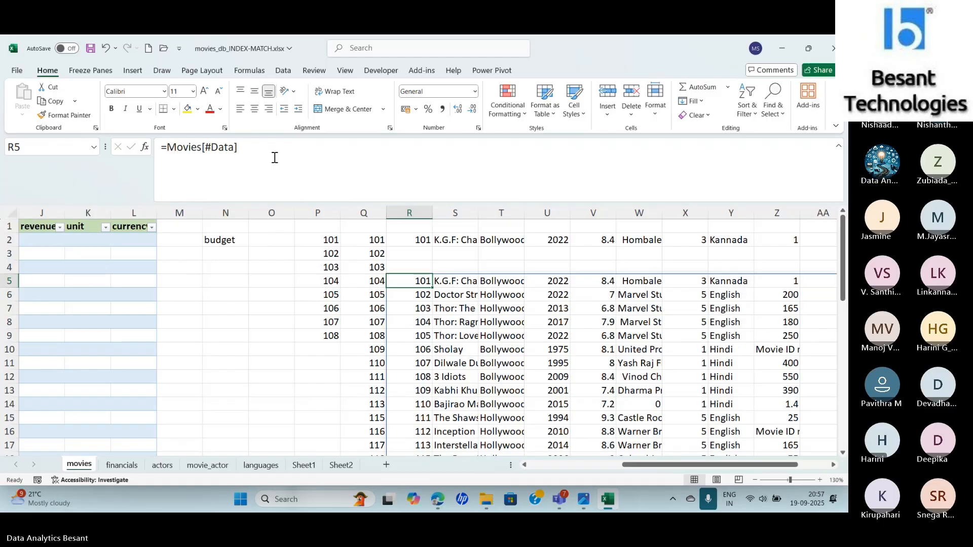
click(274, 158)
key(BackSpace)
key(BackSpace)
key(BackSpace)
key(BackSpace)
key(BackSpace)
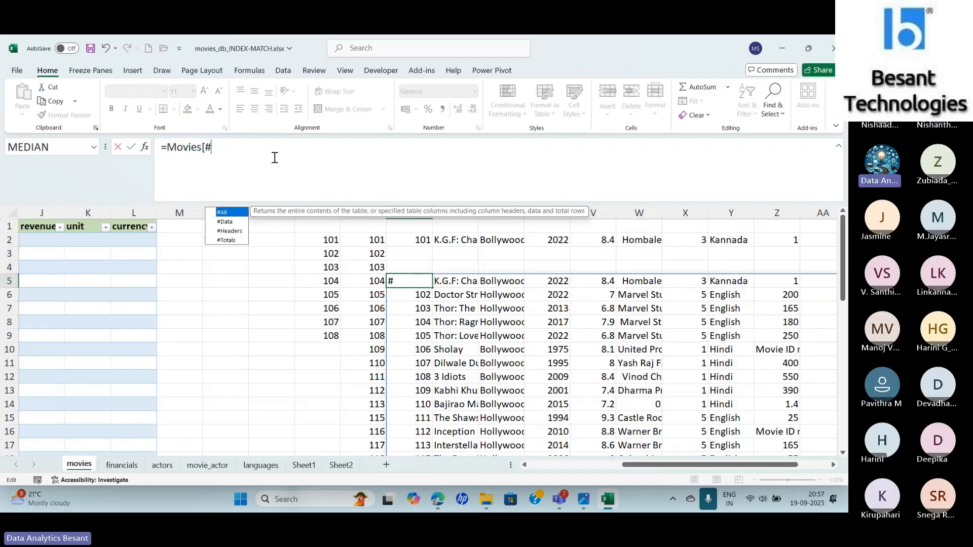
key(Down)
key(Down)
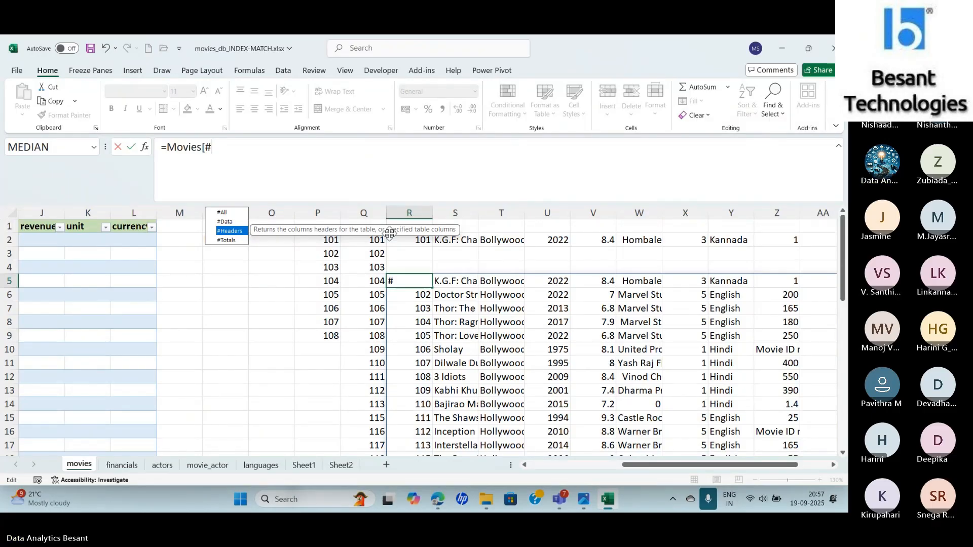
key(Tab)
text(])
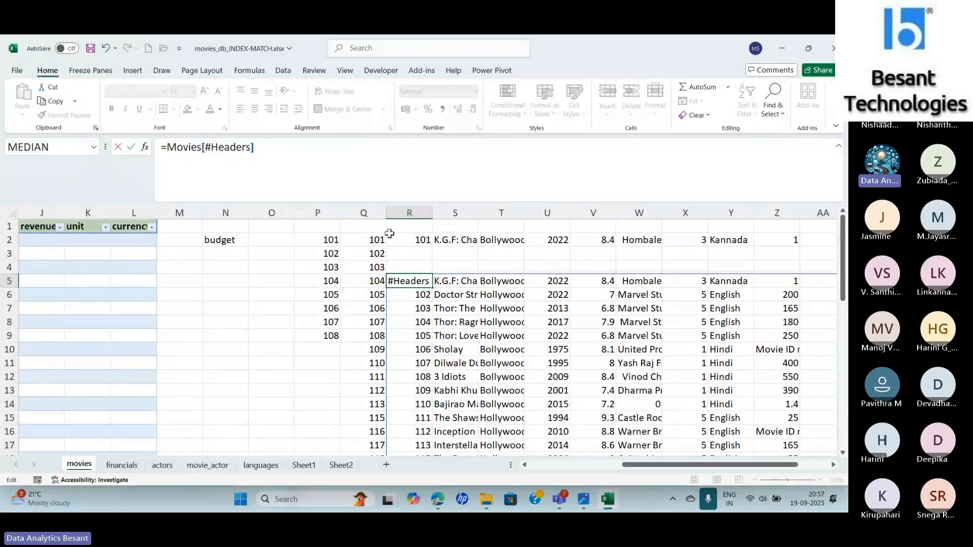
key(Return)
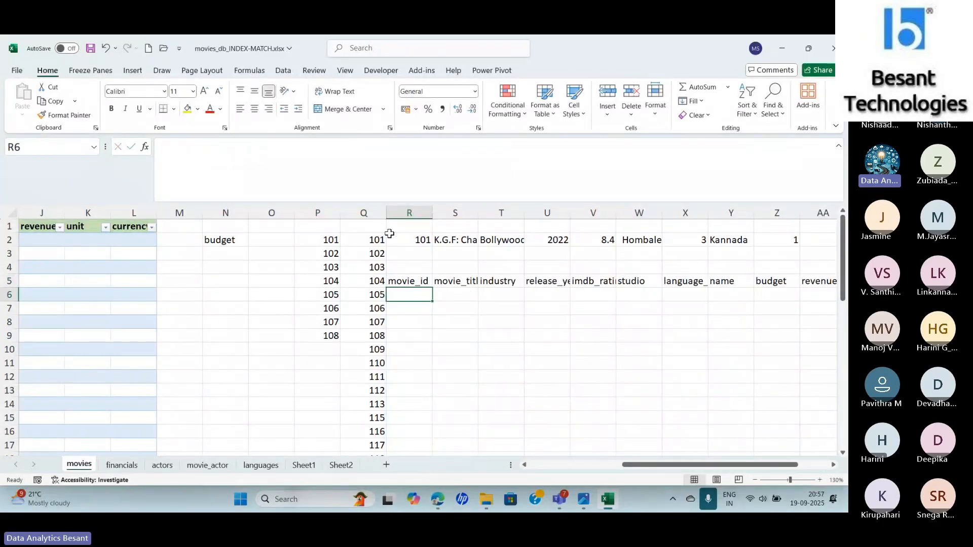
- Extend R5's formula to =Movies[[#Headers],[revenue]] so it returns only the revenue header
key(Up)
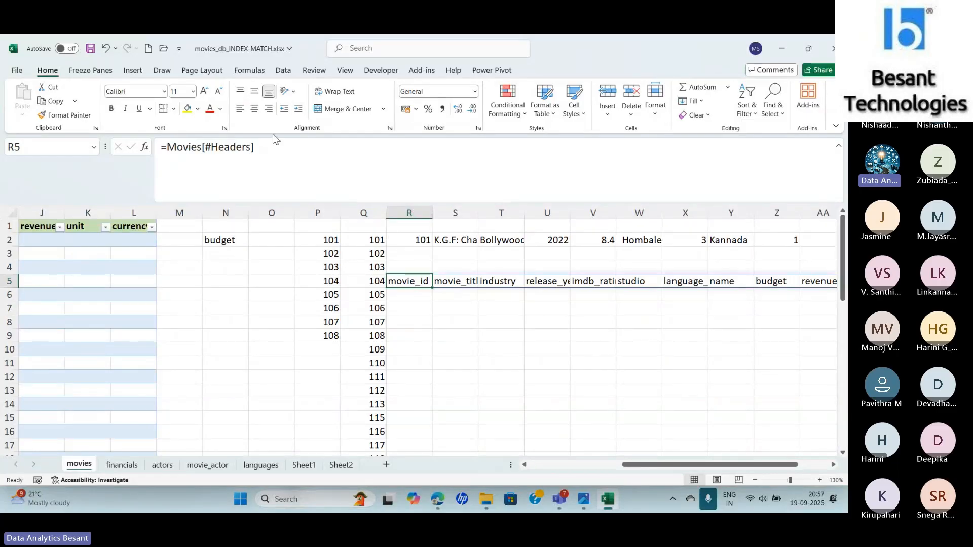
click(267, 151)
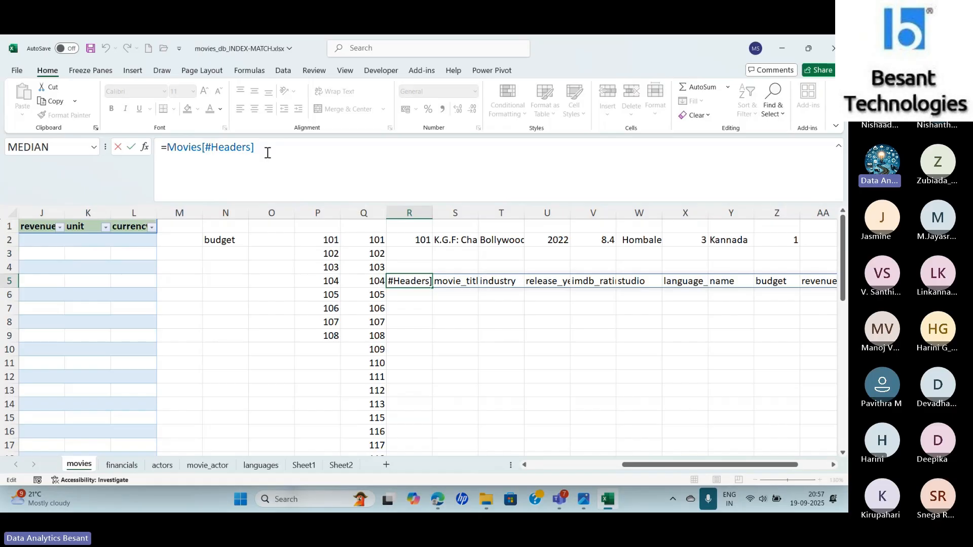
text(,[)
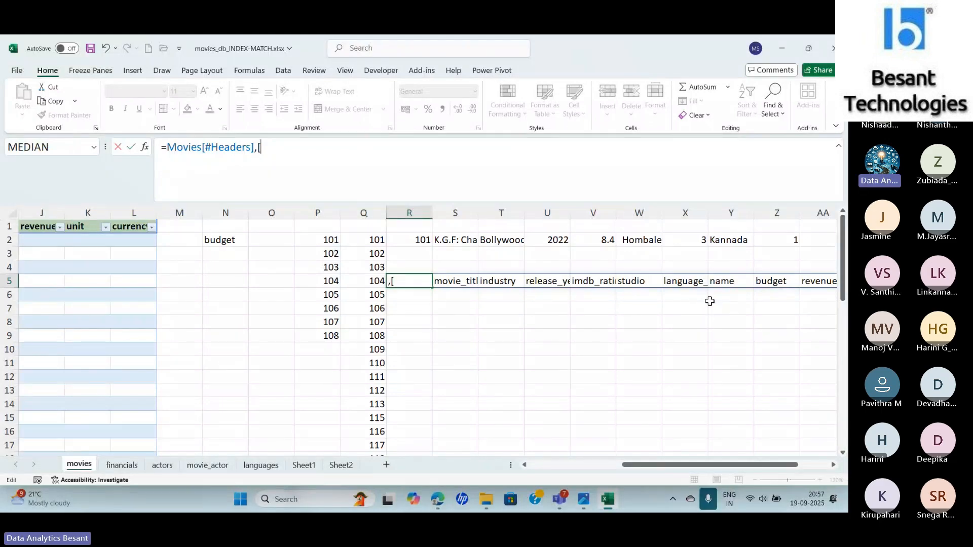
text(revenue)
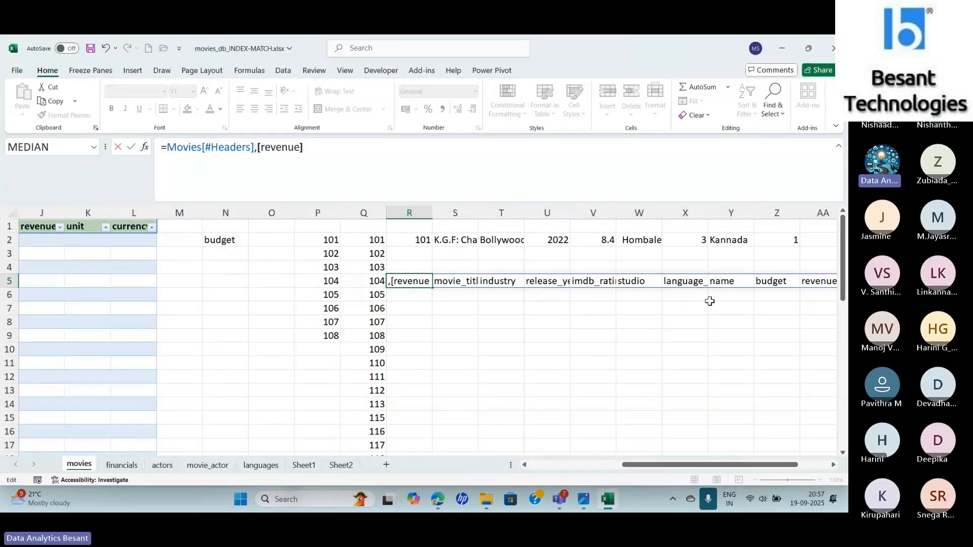
text(]])
click(202, 148)
text([)
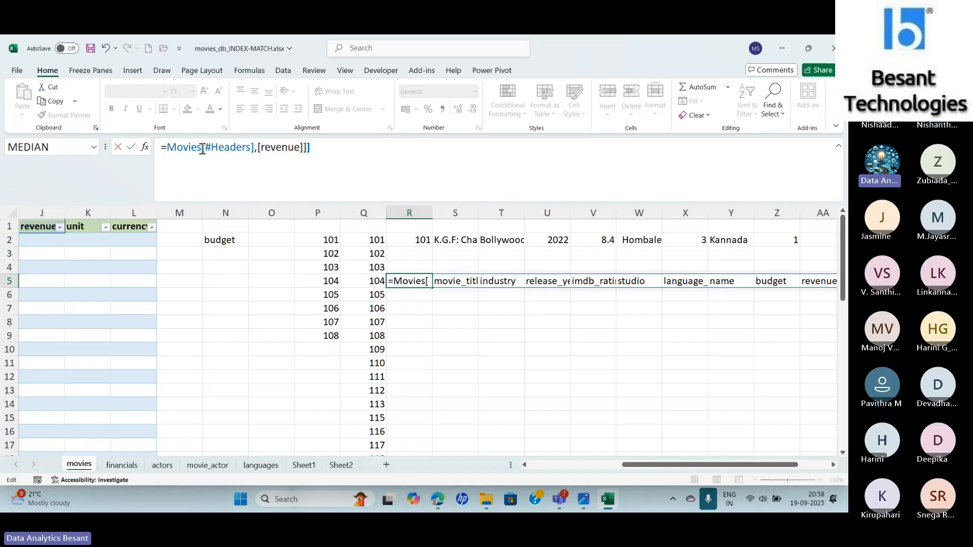
click(338, 145)
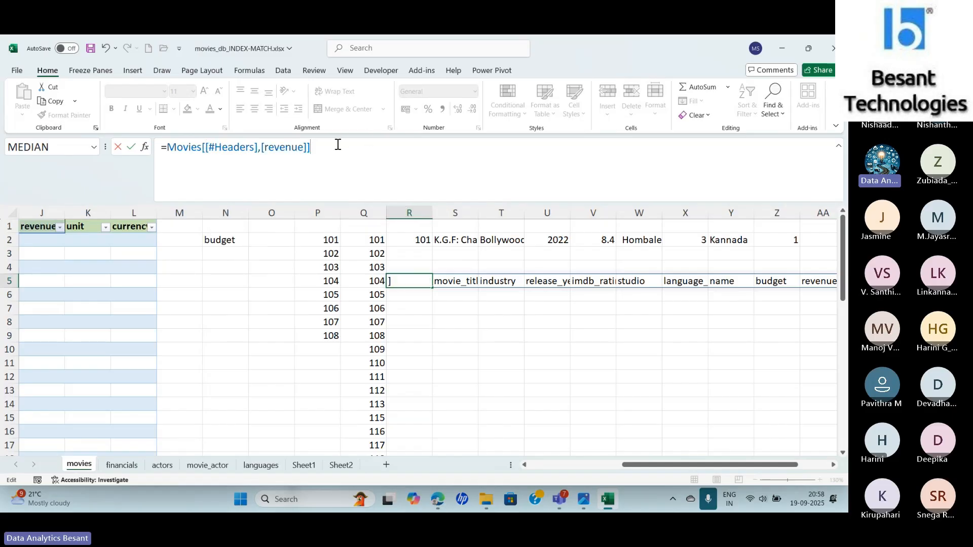
key(Return)
key(Up)
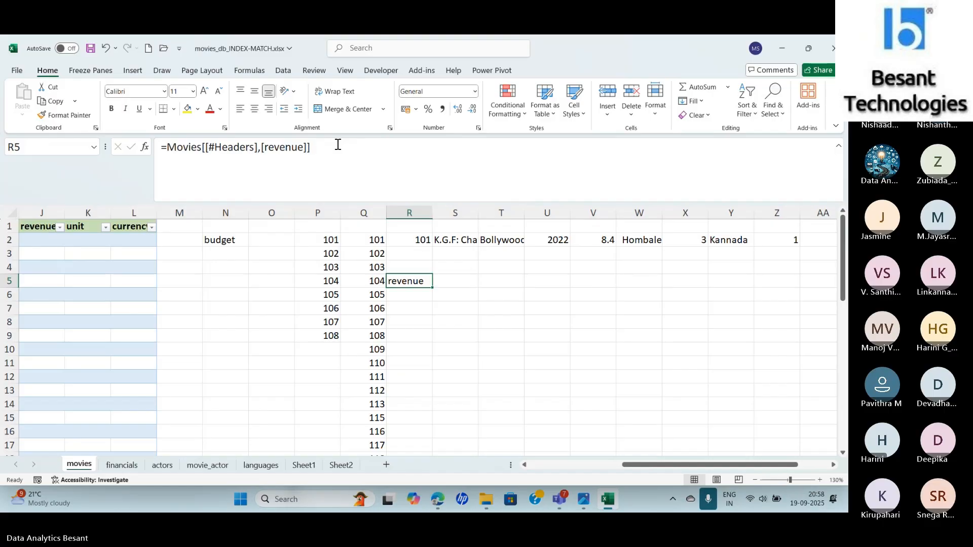
- Inspect the structured header reference formula in N2 and the nested lookup formula in the budget cell I2
click(218, 252)
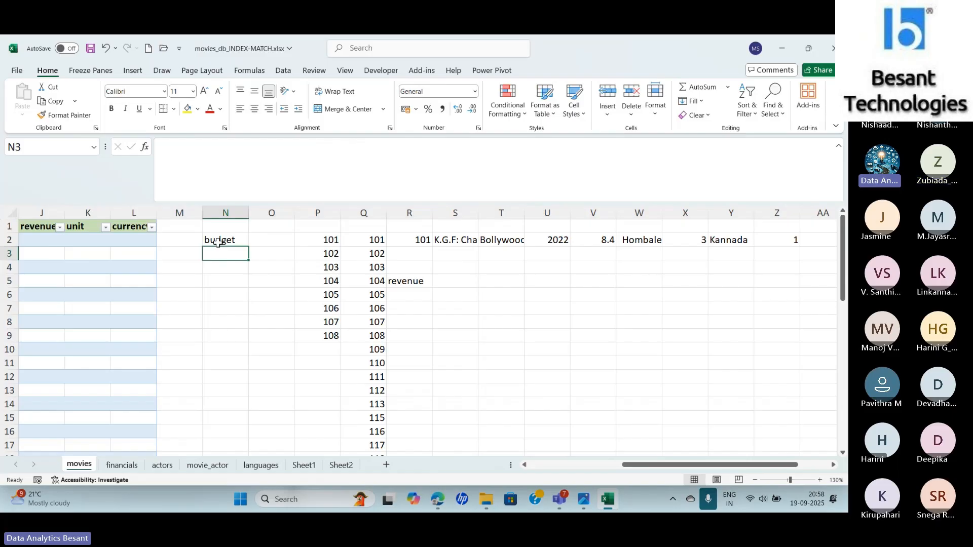
click(218, 241)
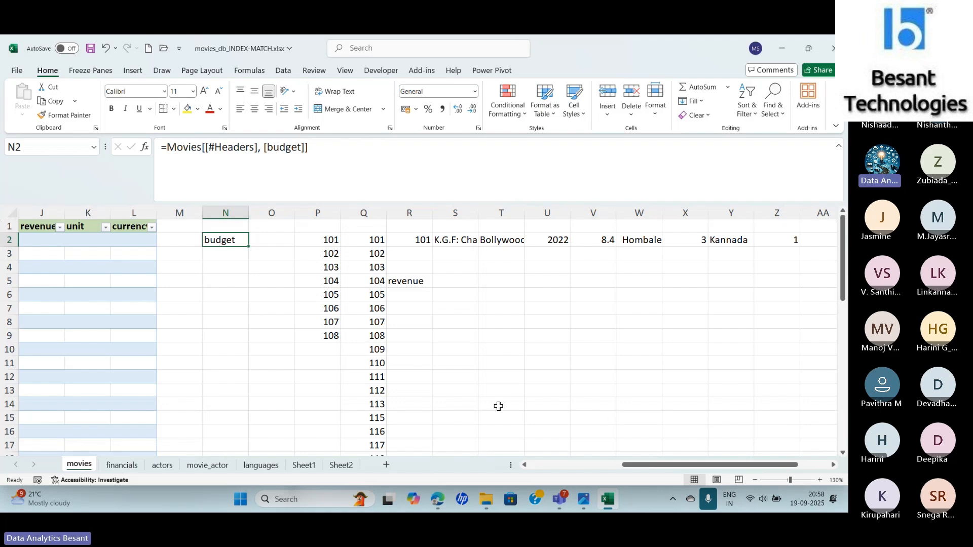
drag(640, 465, 568, 471)
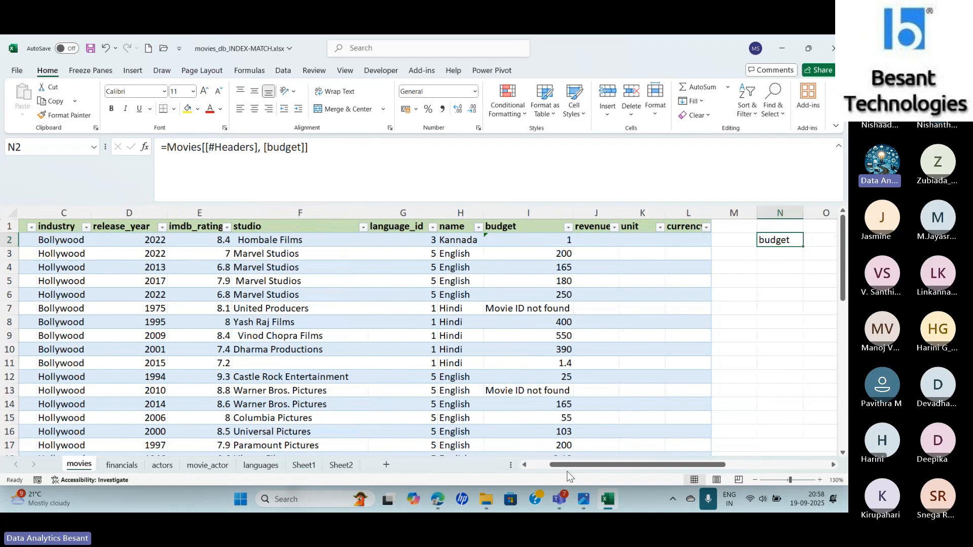
click(513, 245)
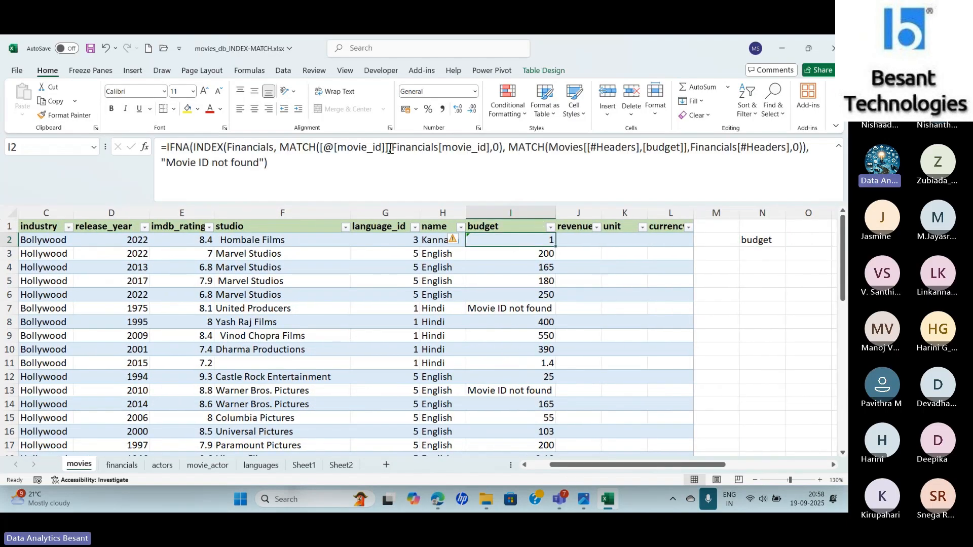
- Strip I2's budget formula down to =INDEX(Financials, by removing the IFNA wrapper, both MATCH functions and the fallback text
drag(279, 147, 303, 168)
key(BackSpace)
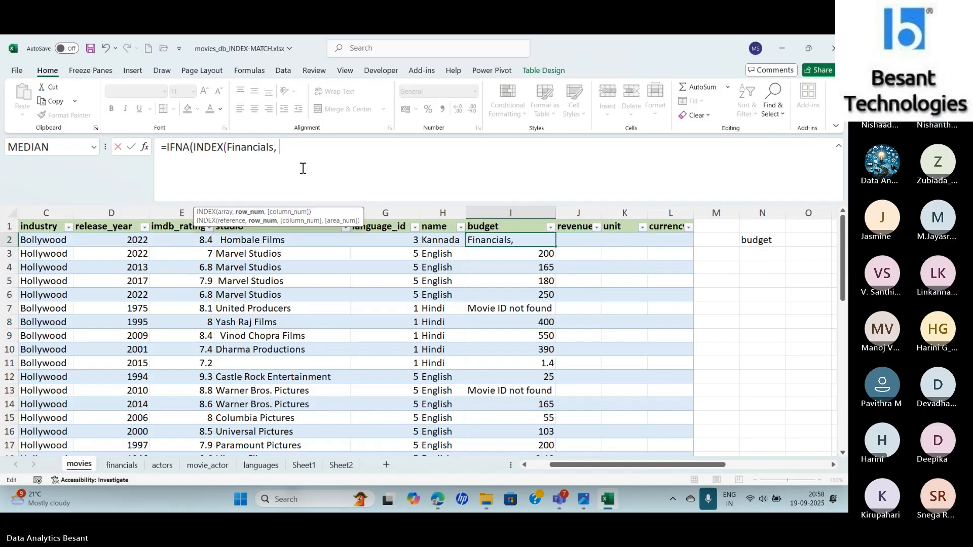
key(BackSpace)
key(BackSpace)
key(BackSpace)
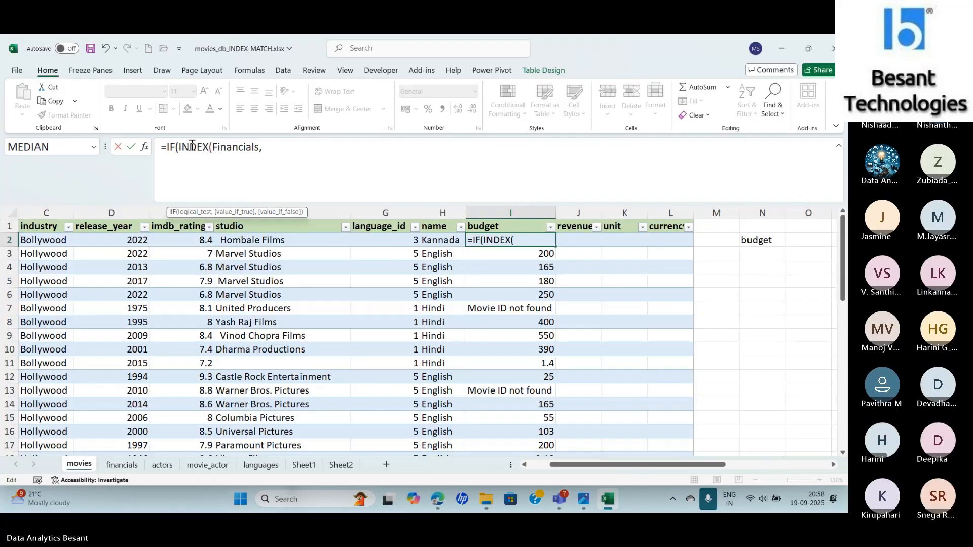
key(BackSpace)
key(Delete)
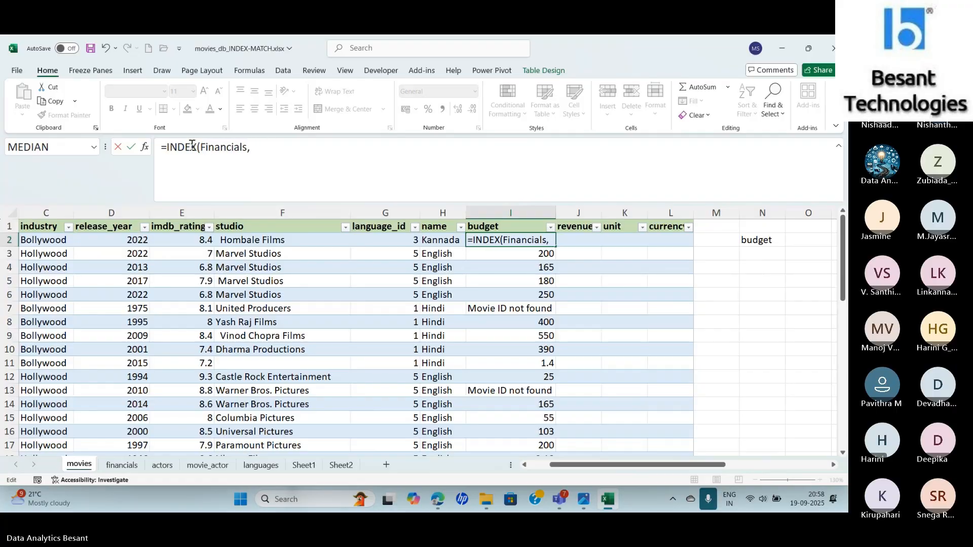
- Try to nest MATCH as the row number of I2's INDEX formula and pick its lookup value from the movies sheet
key(End)
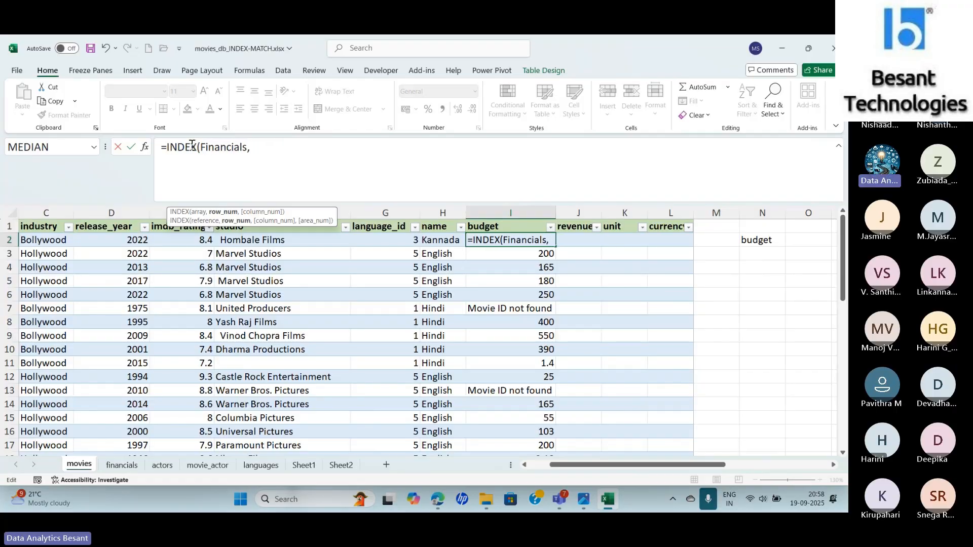
click(145, 148)
click(599, 343)
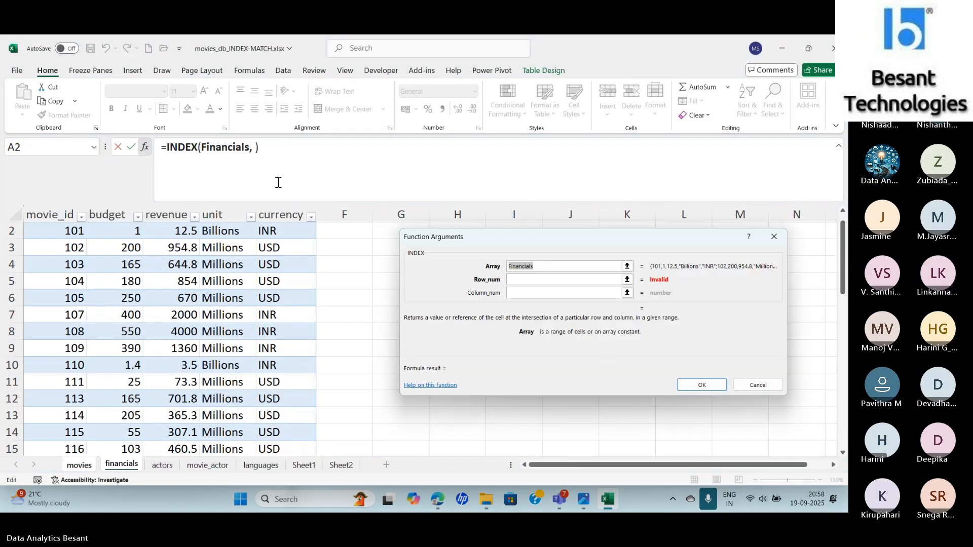
click(257, 147)
text(match)
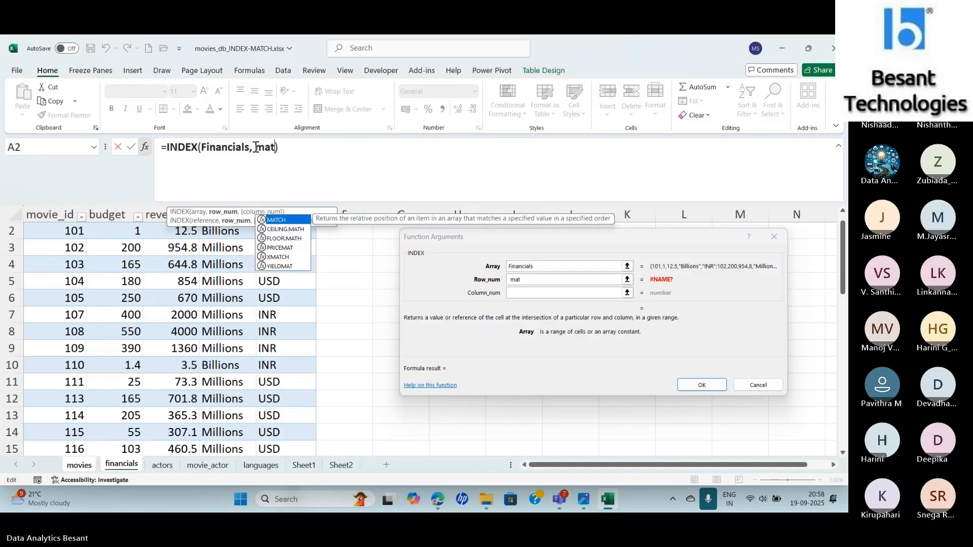
key(Tab)
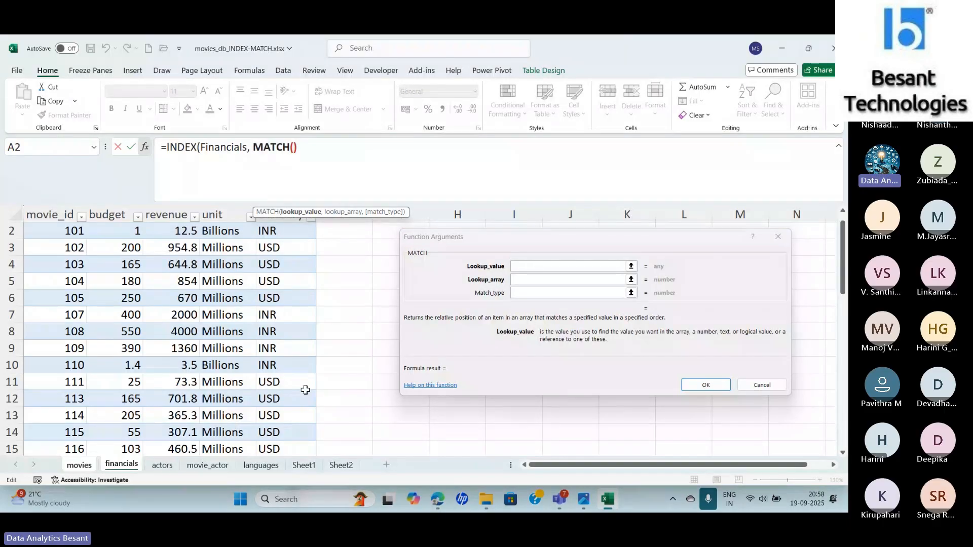
click(71, 470)
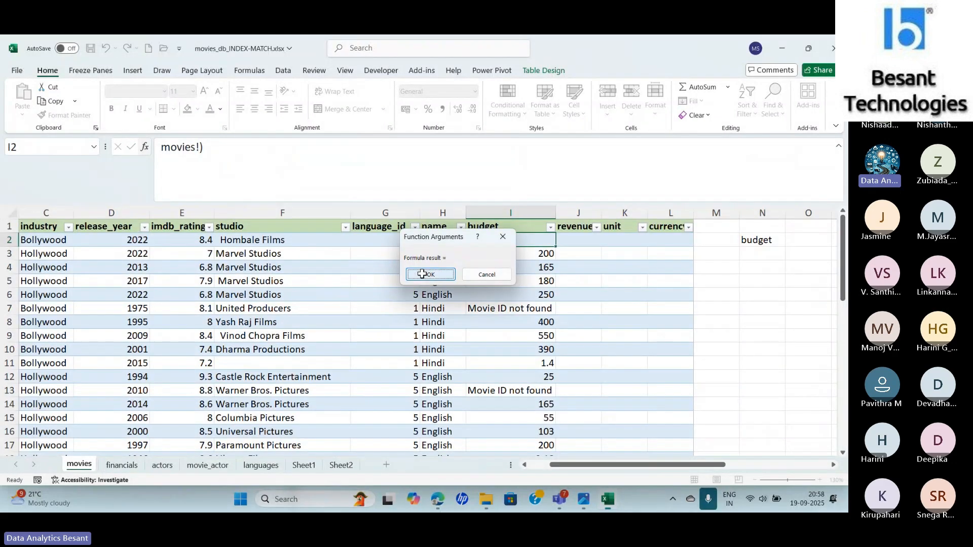
click(431, 275)
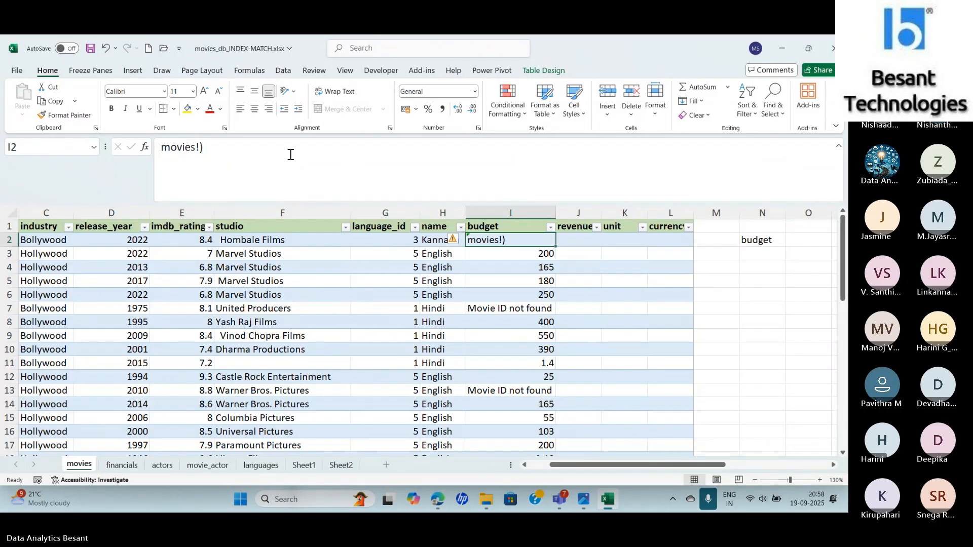
- Clear the contents of the movies table's whole budget column, starting with I2
click(291, 154)
key(BackSpace)
key(BackSpace)
key(BackSpace)
key(BackSpace)
key(BackSpace)
key(BackSpace)
key(BackSpace)
key(BackSpace)
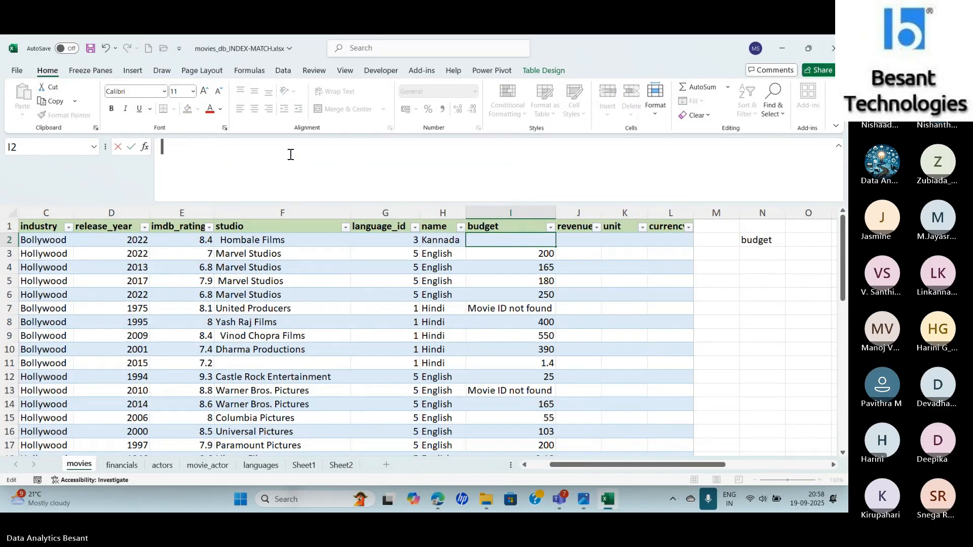
key(Escape)
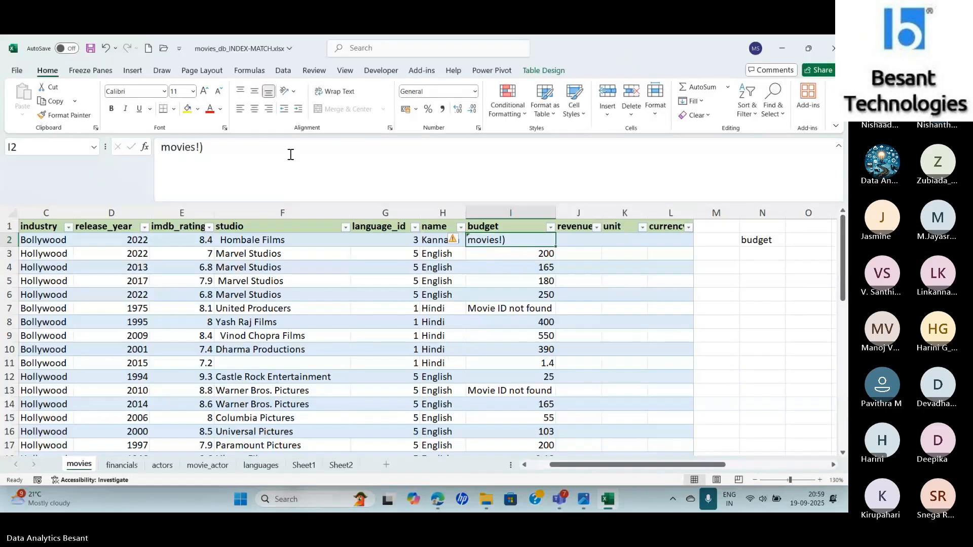
key(Delete)
key(Down)
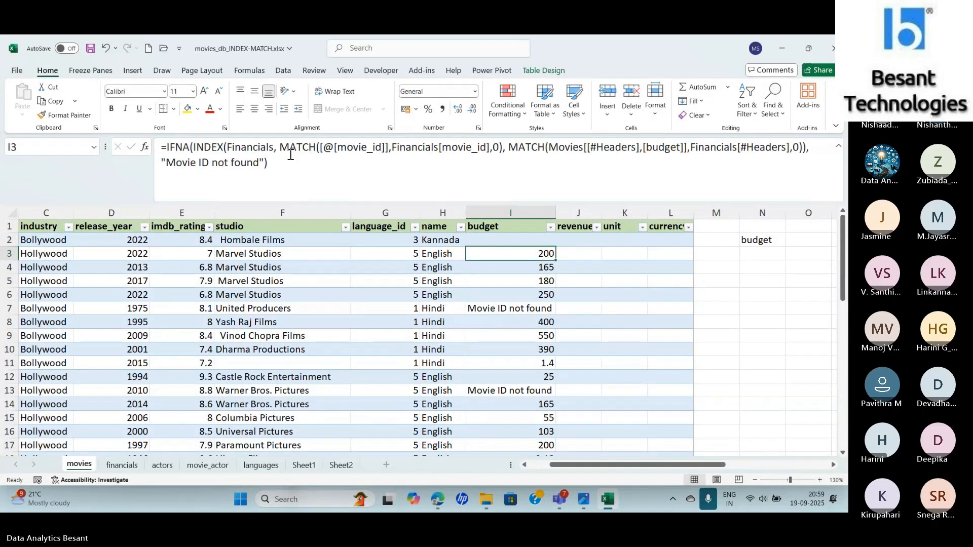
key(ctrl+shift+Down)
key(Delete)
key(ctrl+BackSpace)
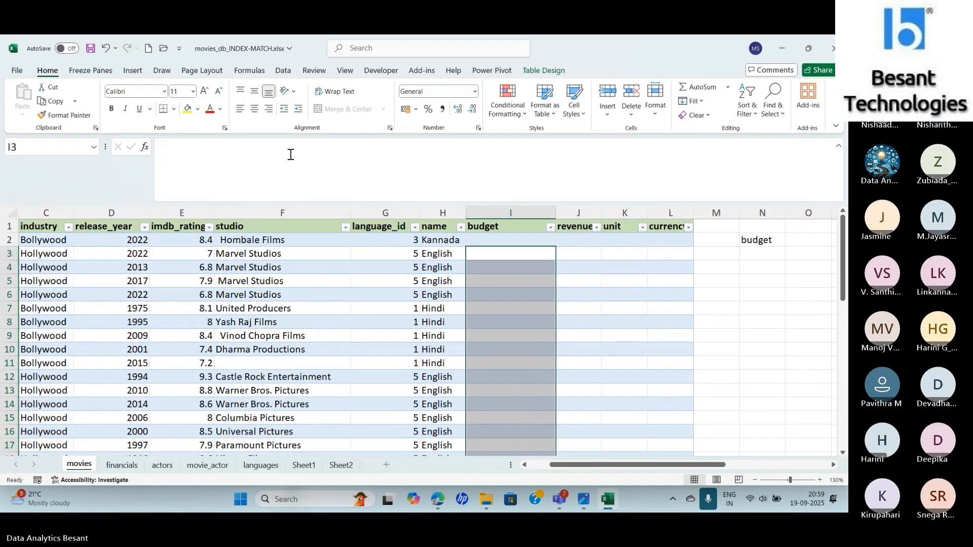
- Start an INDEX formula in I2 and set its Array argument to the Financials table's data through the function arguments
key(Up)
text(=INDEX()
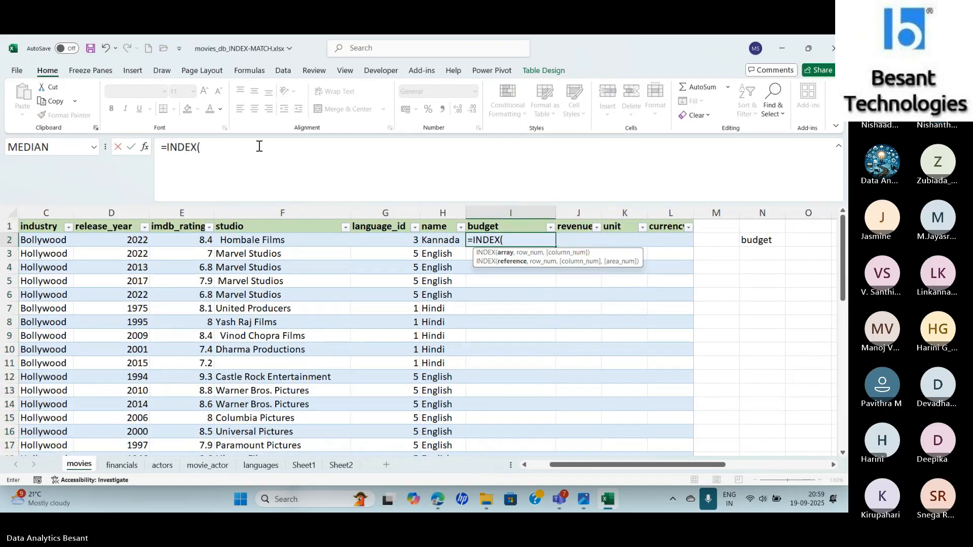
click(145, 146)
click(464, 288)
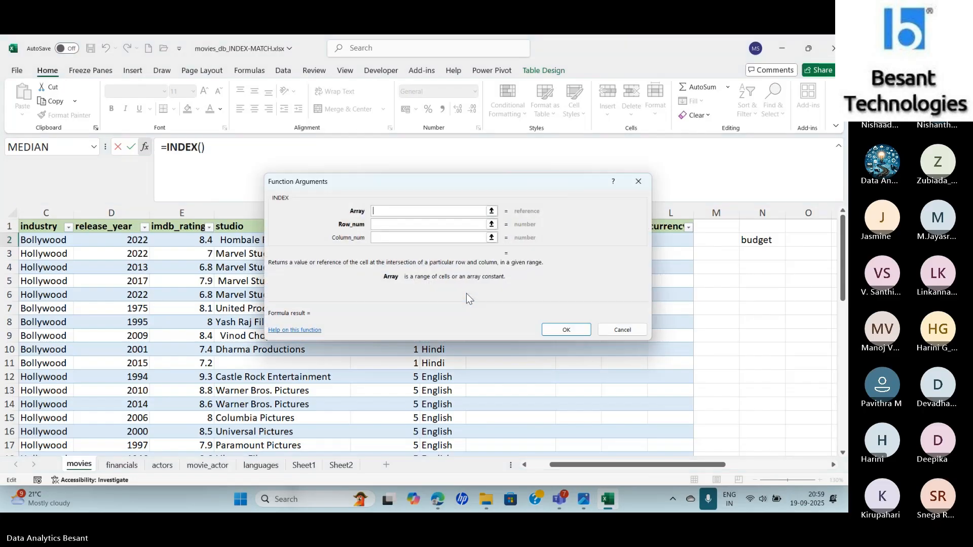
text(fin)
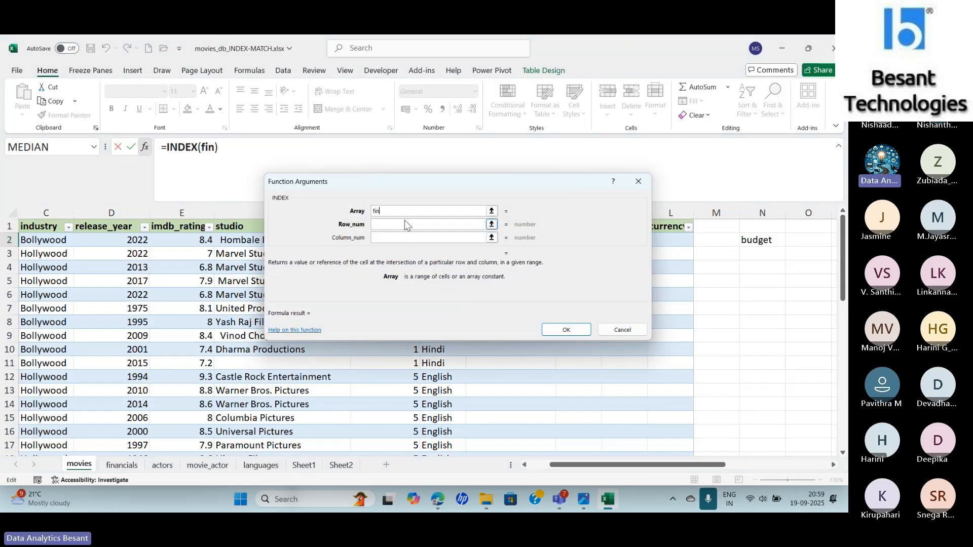
key(BackSpace)
key(BackSpace)
key(BackSpace)
click(121, 466)
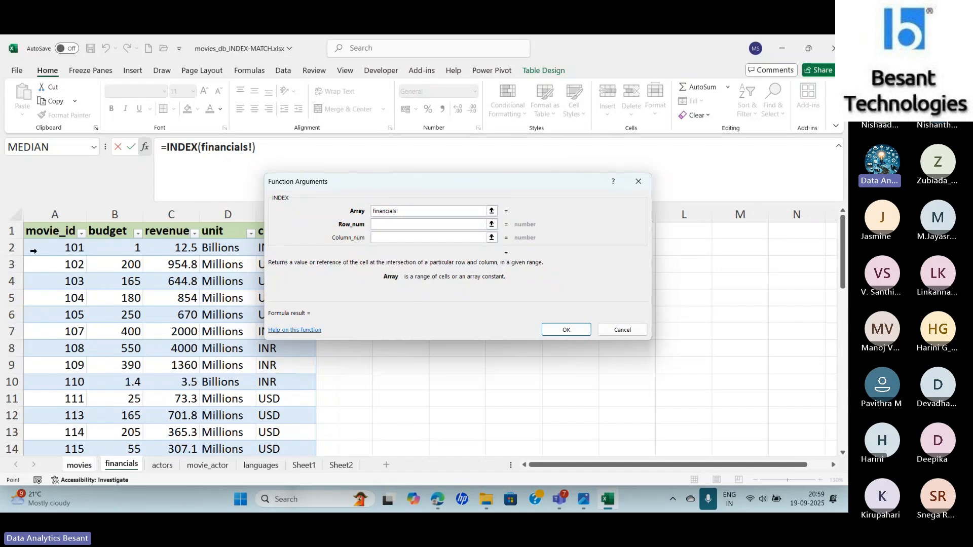
drag(34, 250, 272, 413)
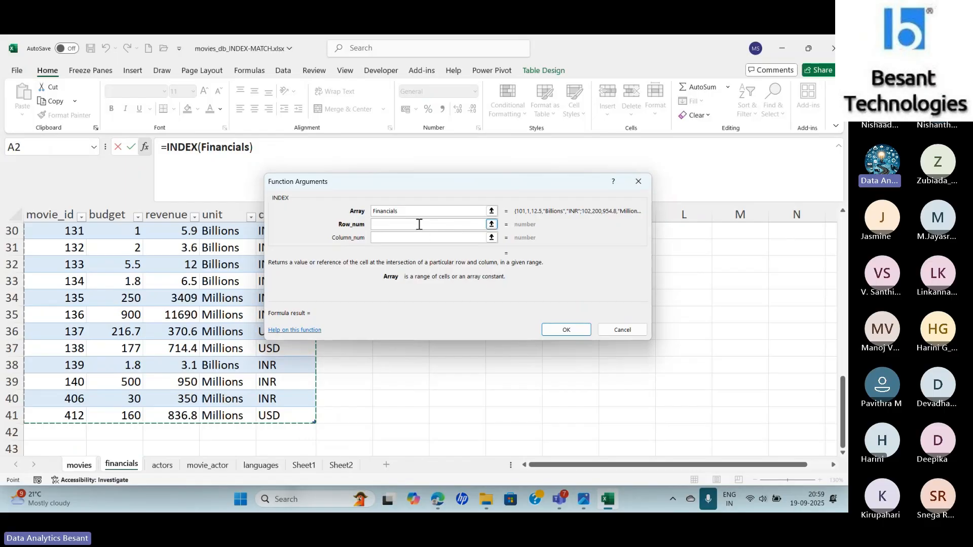
- Try to nest MATCH as INDEX's row number in I2 with the current row's movie_id as its lookup value
click(419, 224)
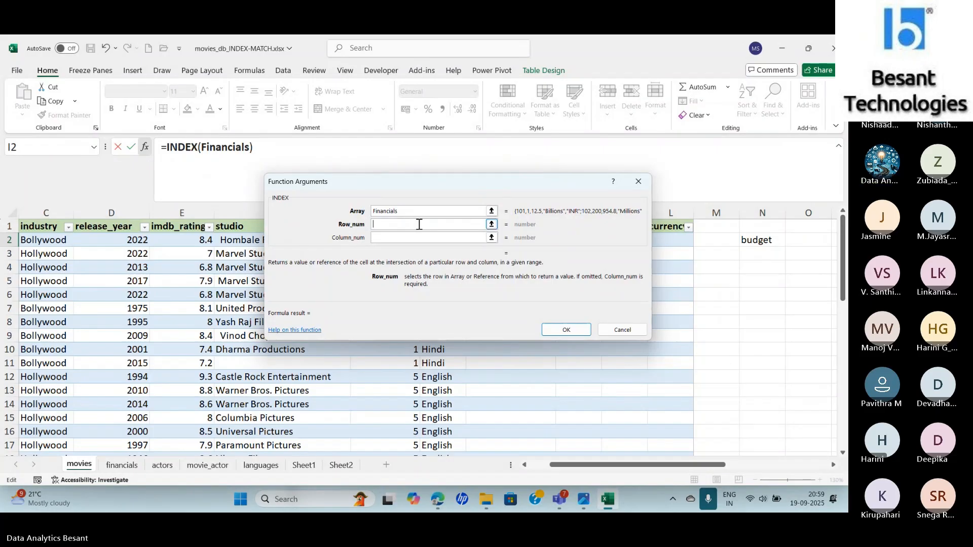
click(249, 147)
text(,ma)
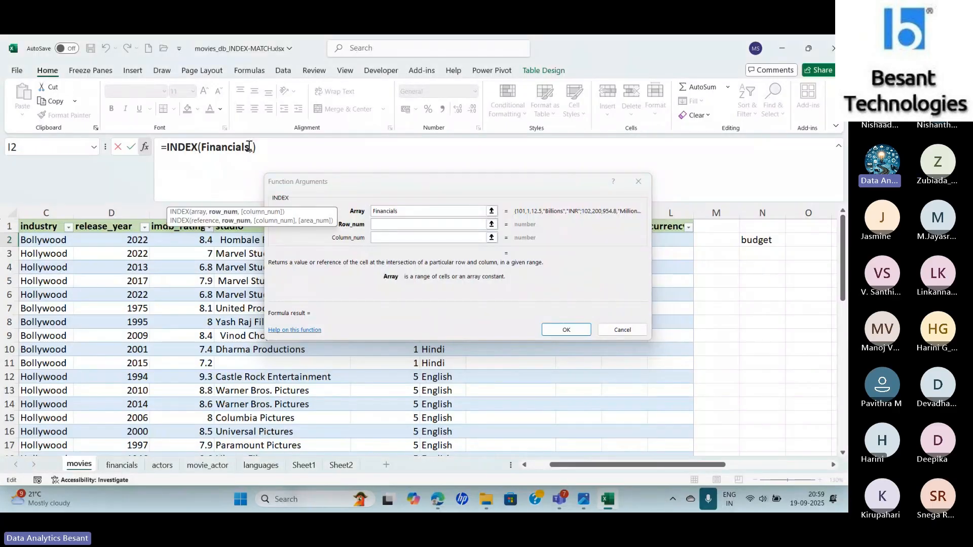
text(tc)
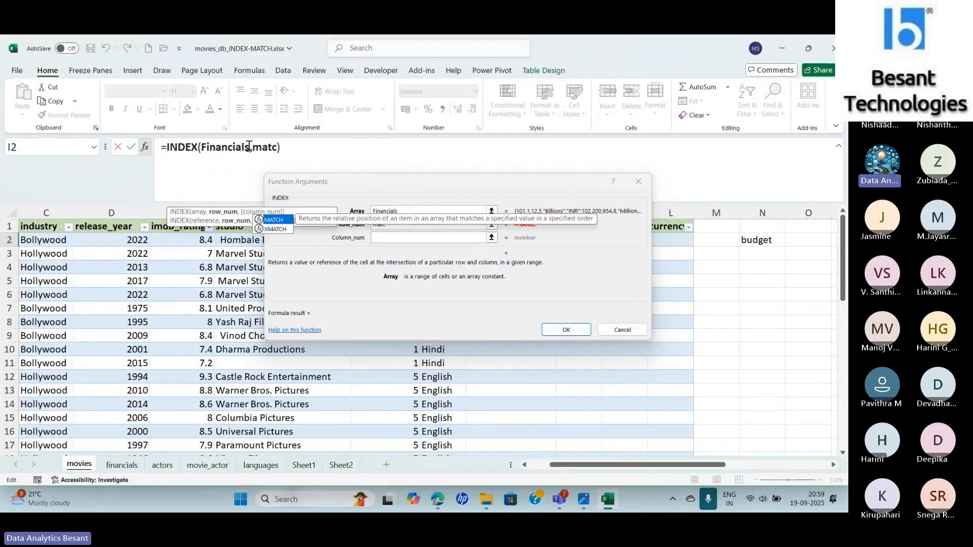
key(Tab)
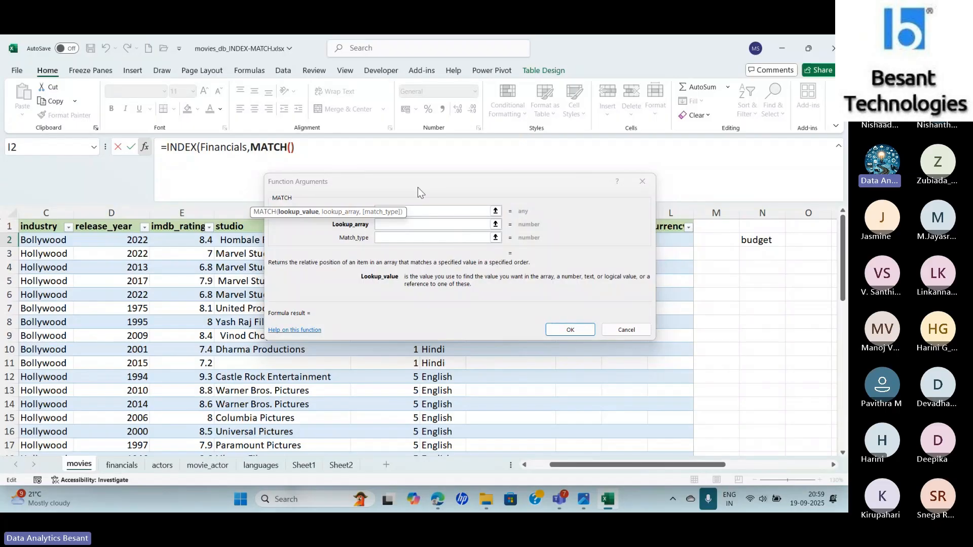
drag(407, 178, 628, 165)
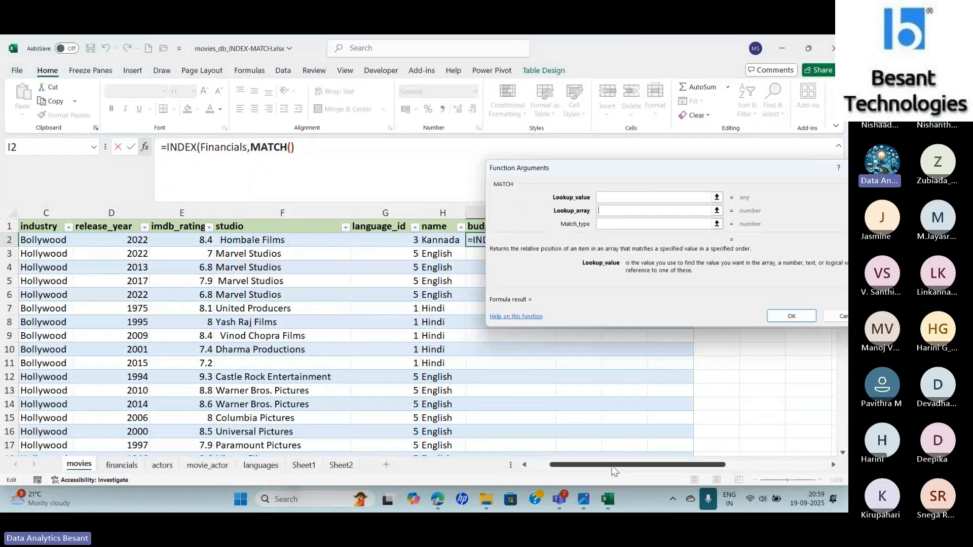
drag(610, 465, 589, 464)
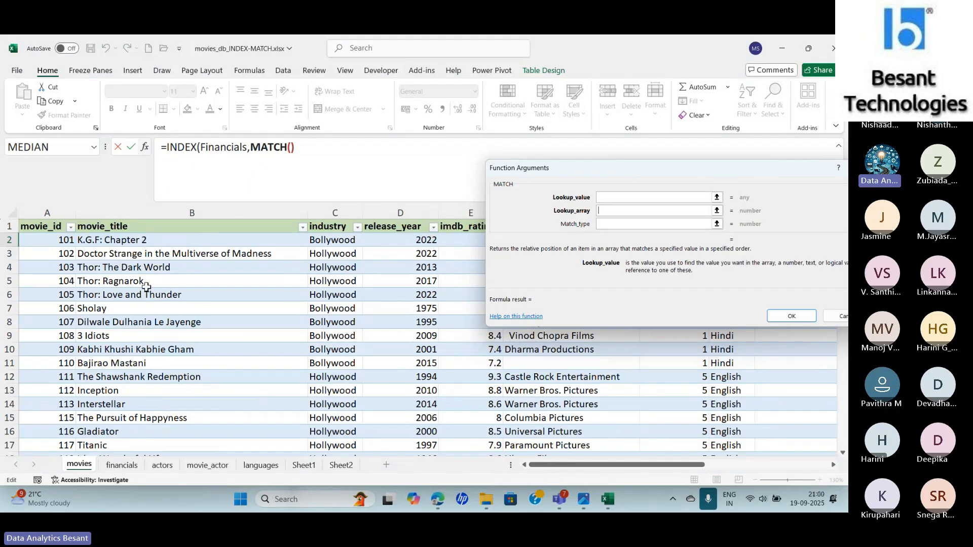
click(52, 239)
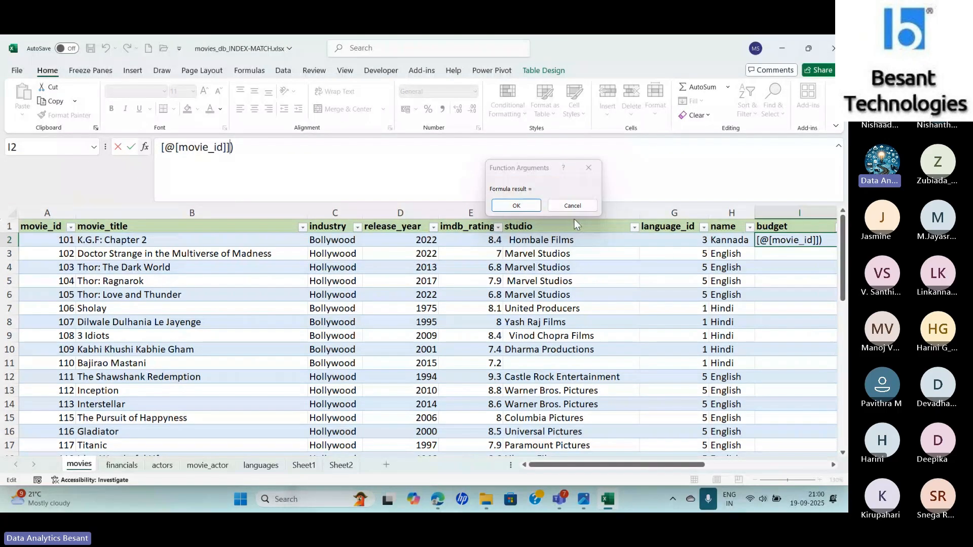
click(583, 205)
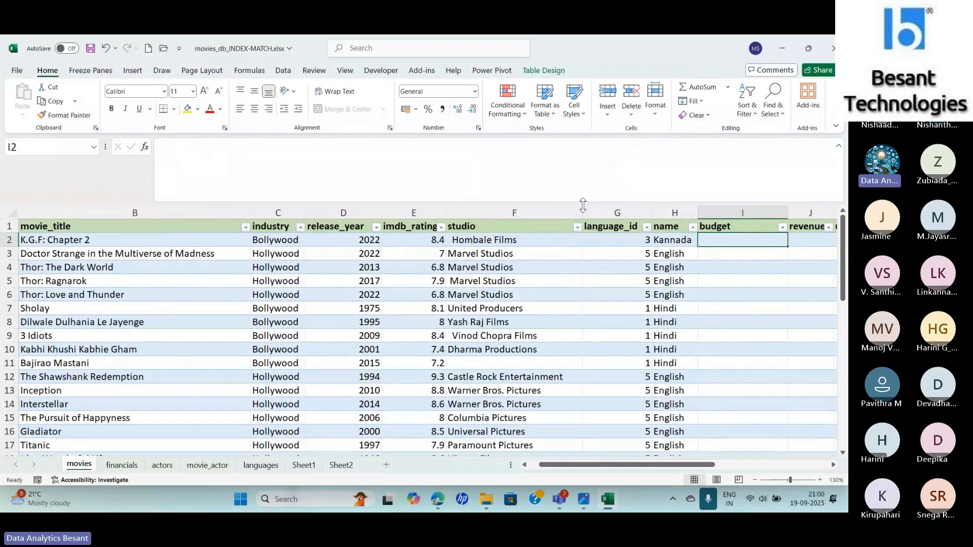
- Begin a new INDEX formula directly in I2 with the Financials table's data rows as its array
text(=in)
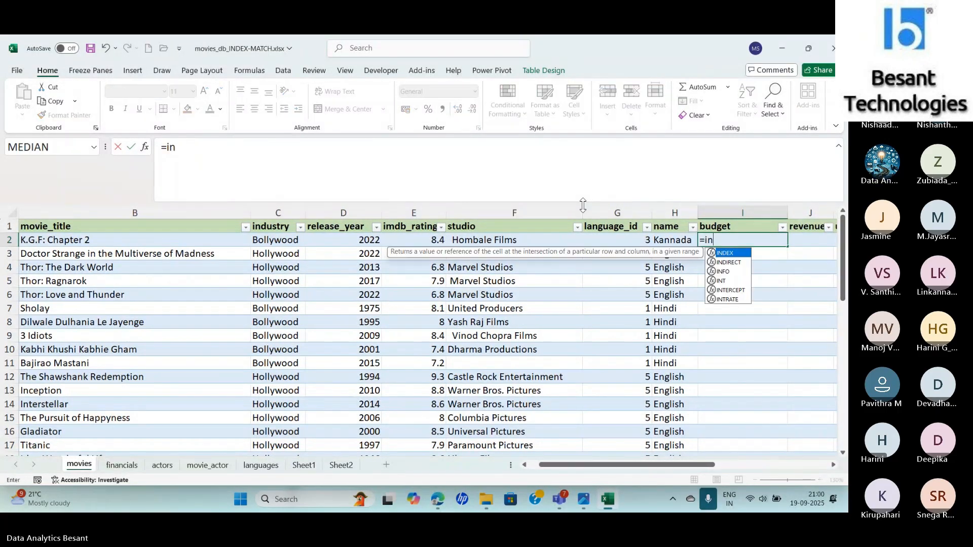
key(Tab)
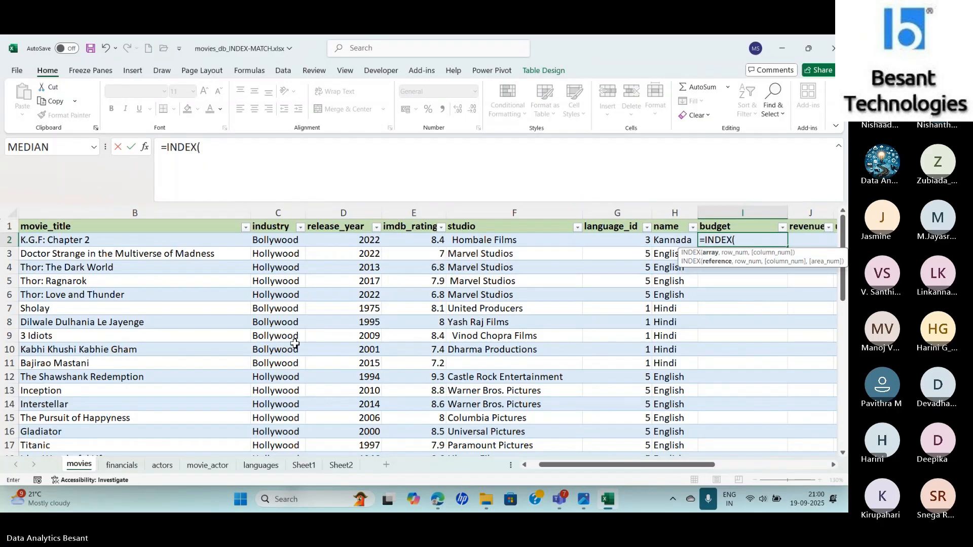
click(122, 465)
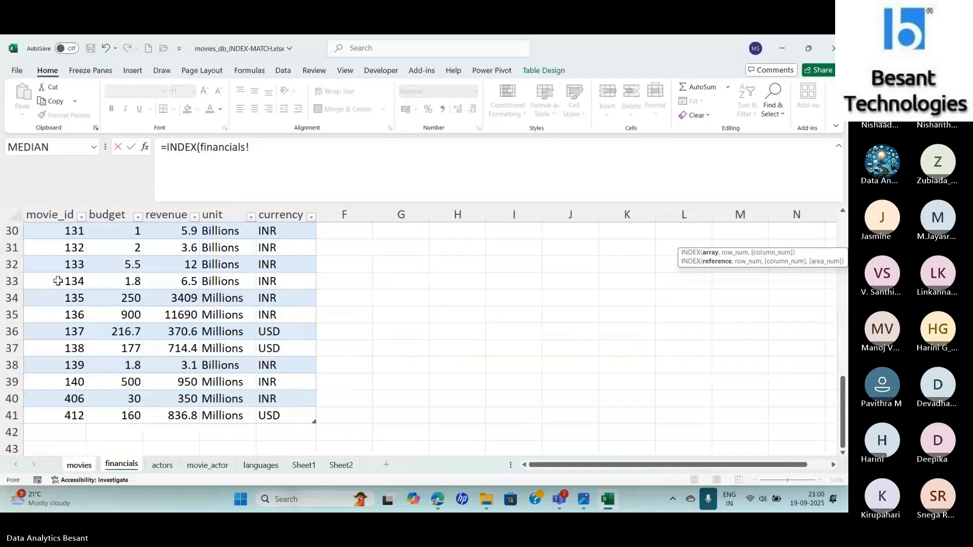
key(ctrl+Home)
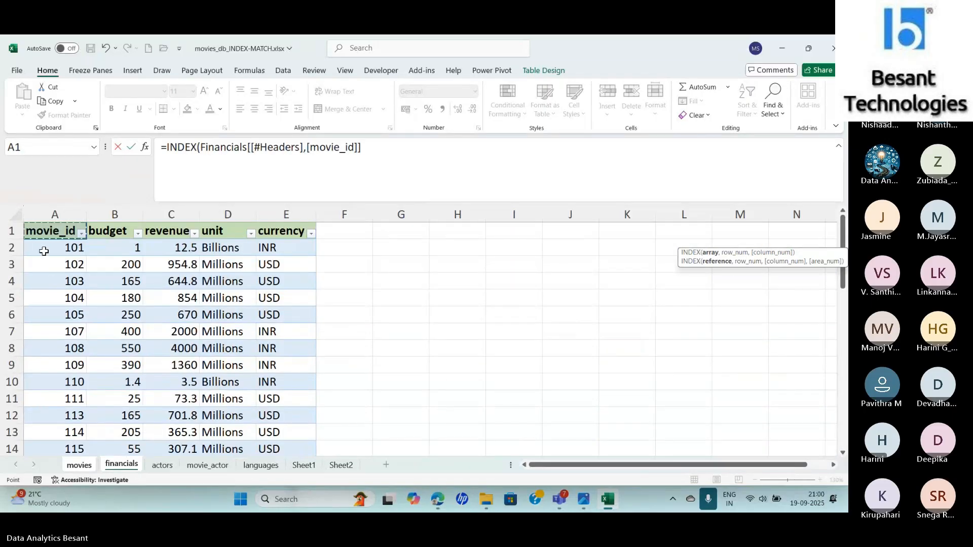
drag(44, 250, 285, 400)
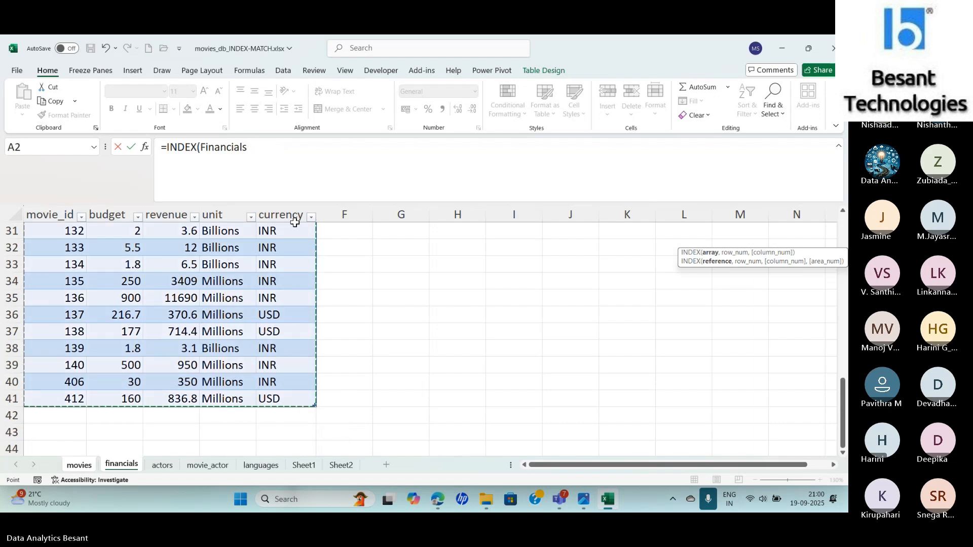
- Nest MATCH as INDEX's row number in the I2 formula, with the movies table's current-row movie_id as its lookup value
text(, matc)
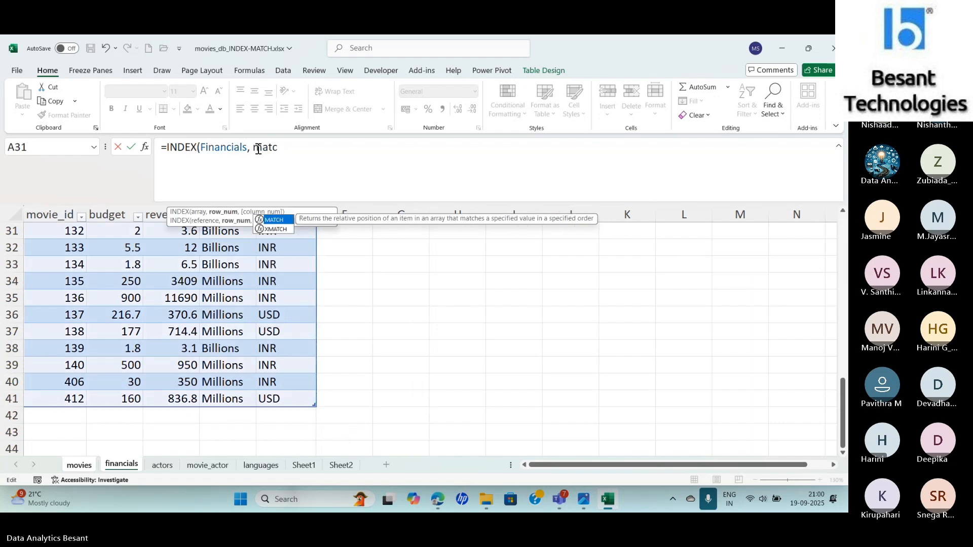
key(Tab)
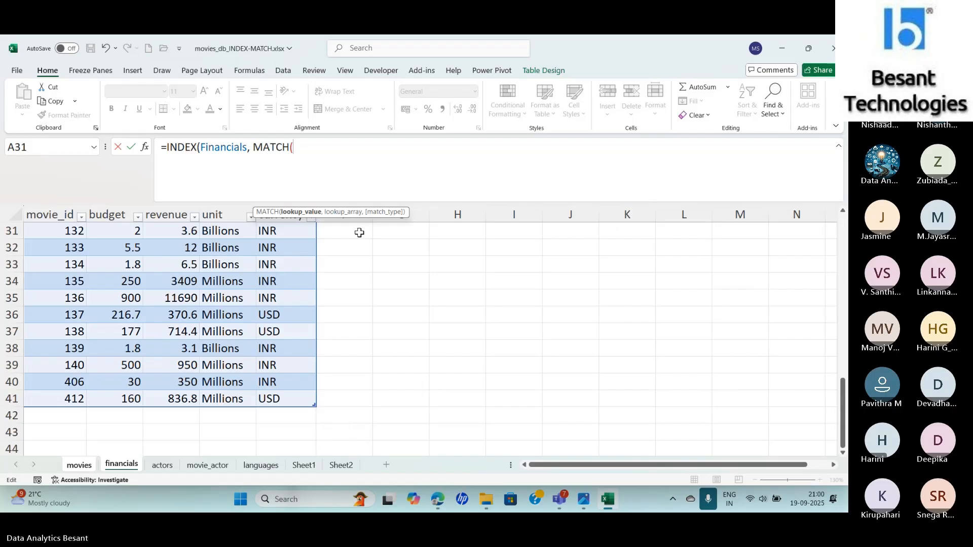
key(Home)
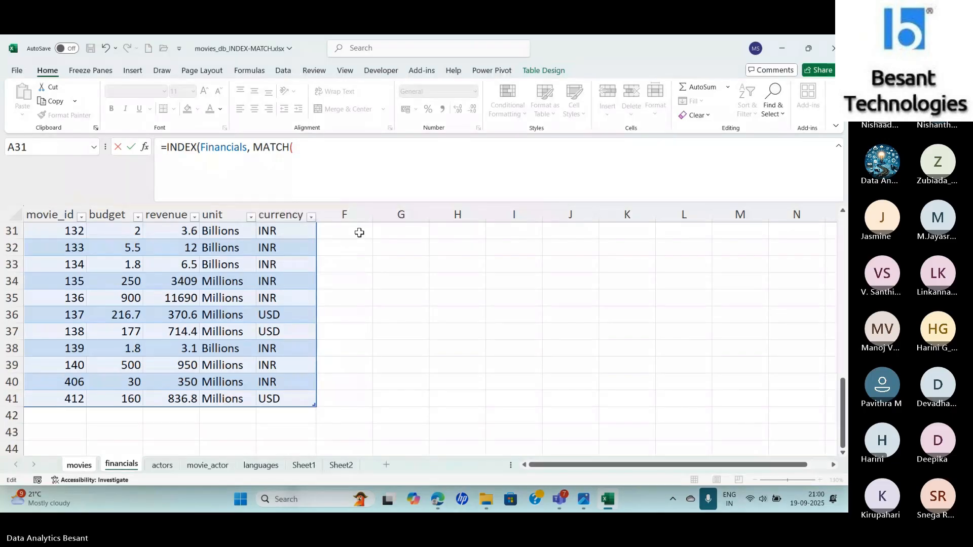
click(307, 152)
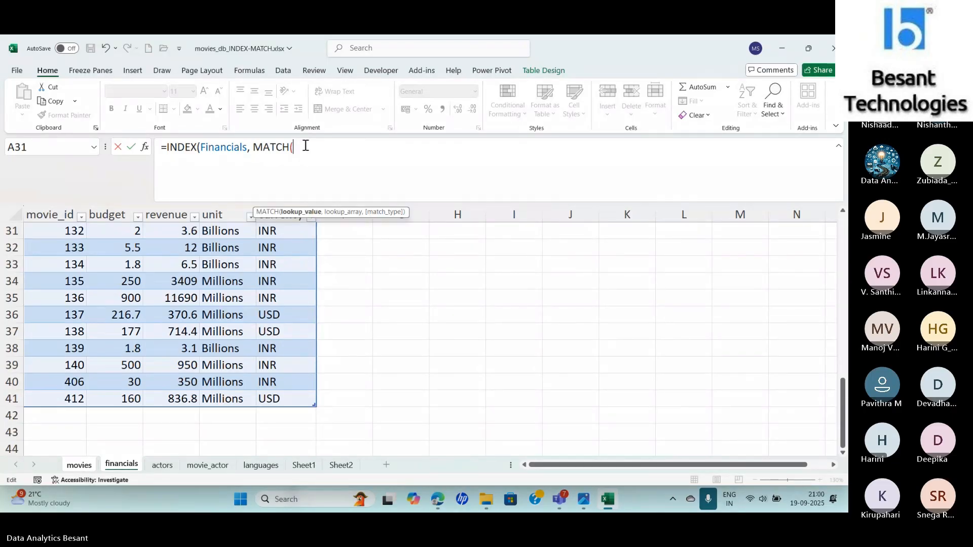
click(81, 466)
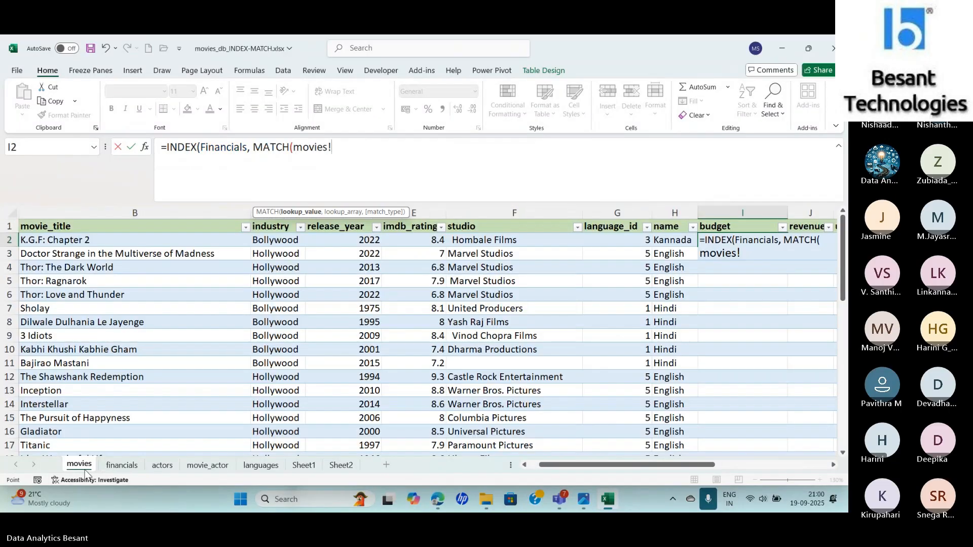
key(ctrl+Home)
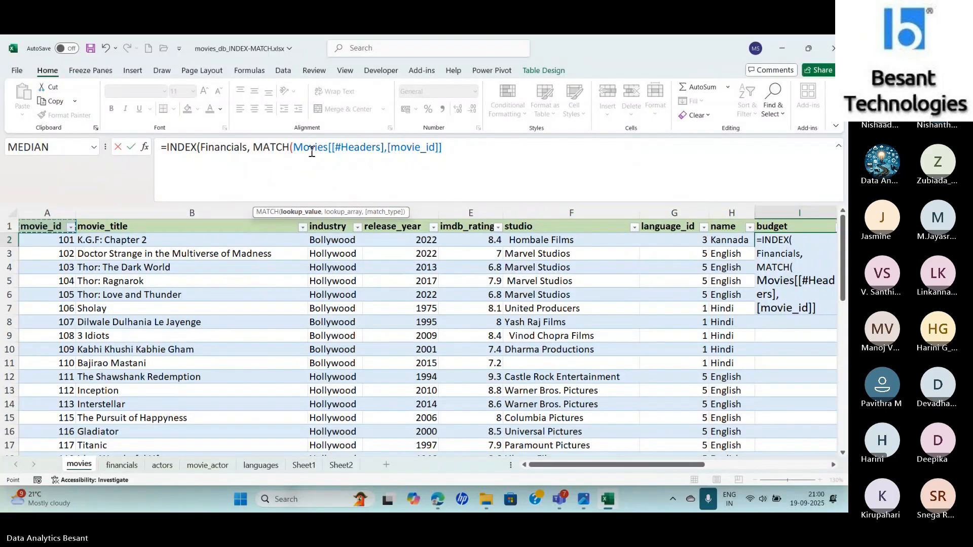
click(55, 242)
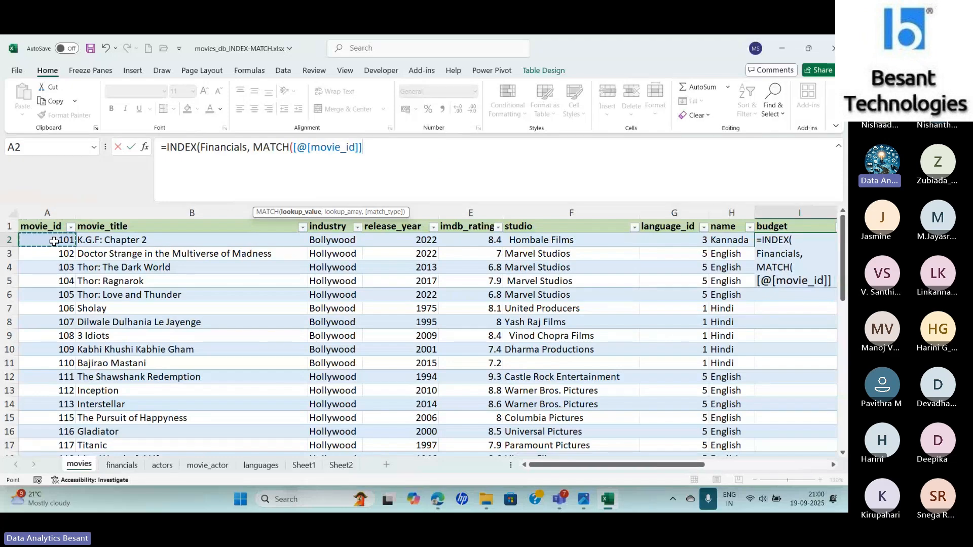
click(299, 151)
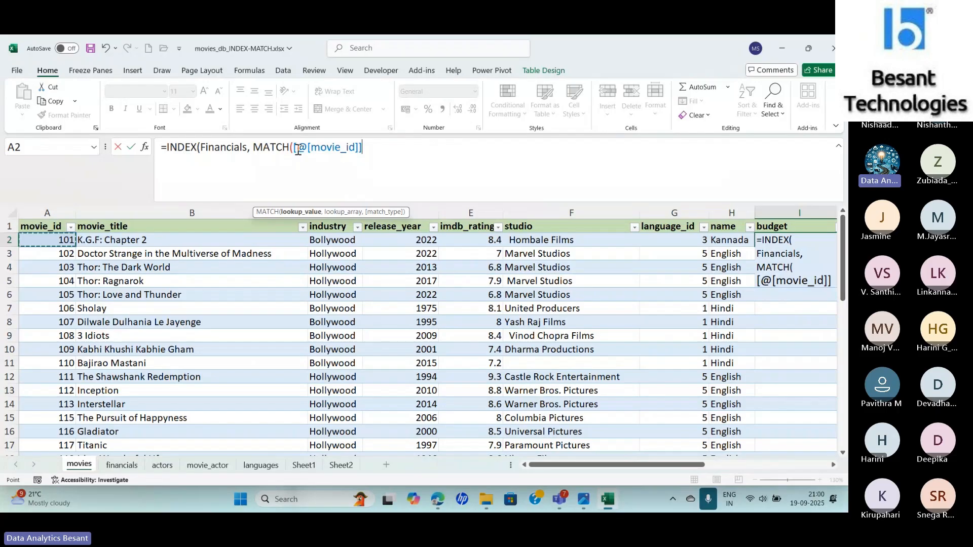
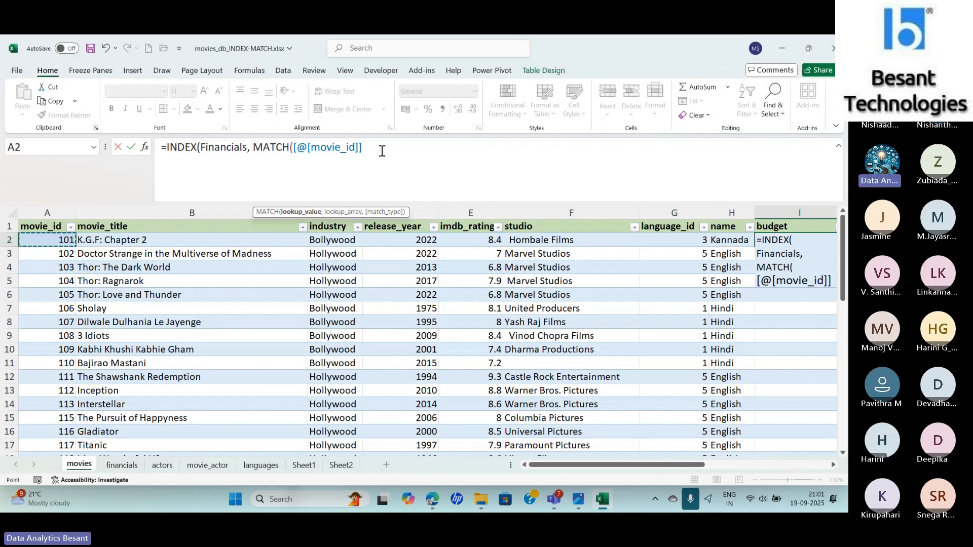
- Complete the row-number MATCH in I2 with the Financials table's movie_id column as lookup array and match type 0
text(,)
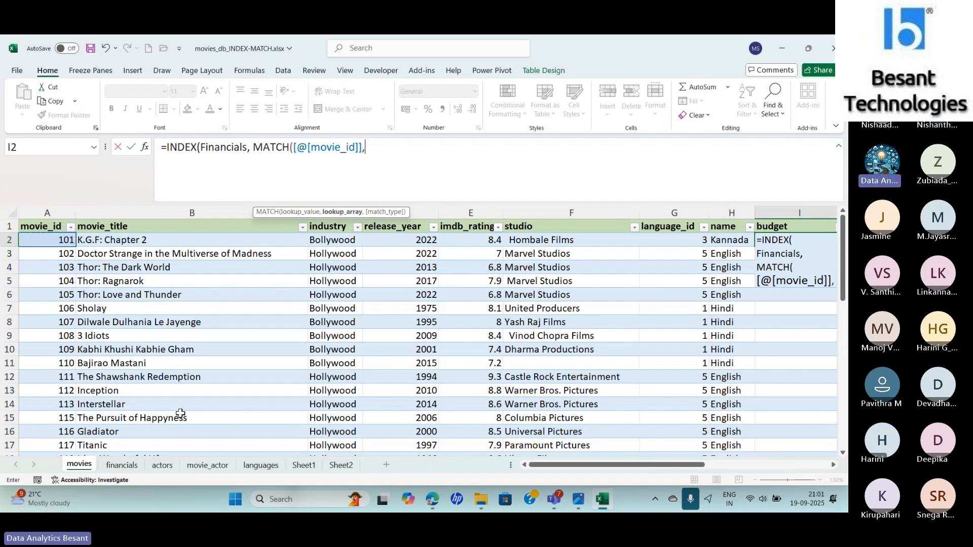
click(123, 466)
key(ctrl+Home)
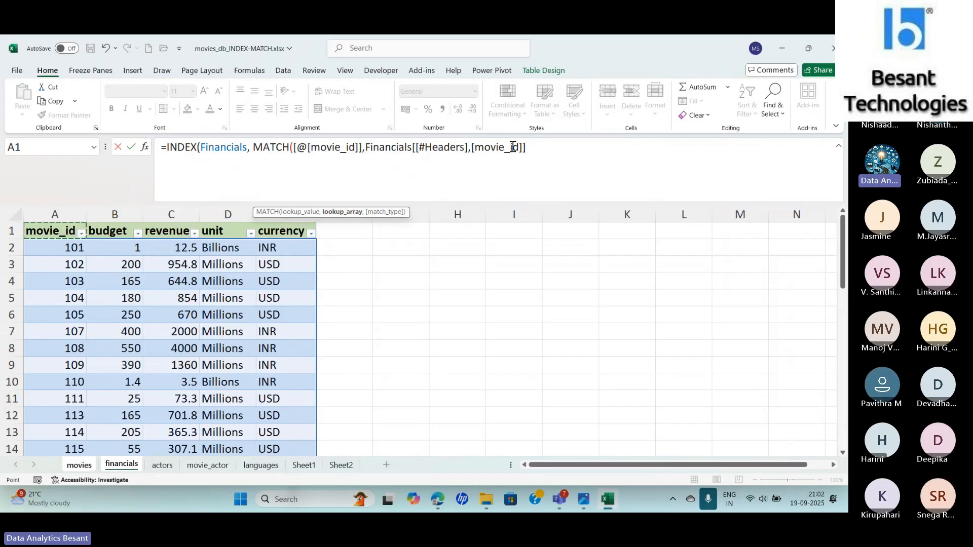
click(52, 253)
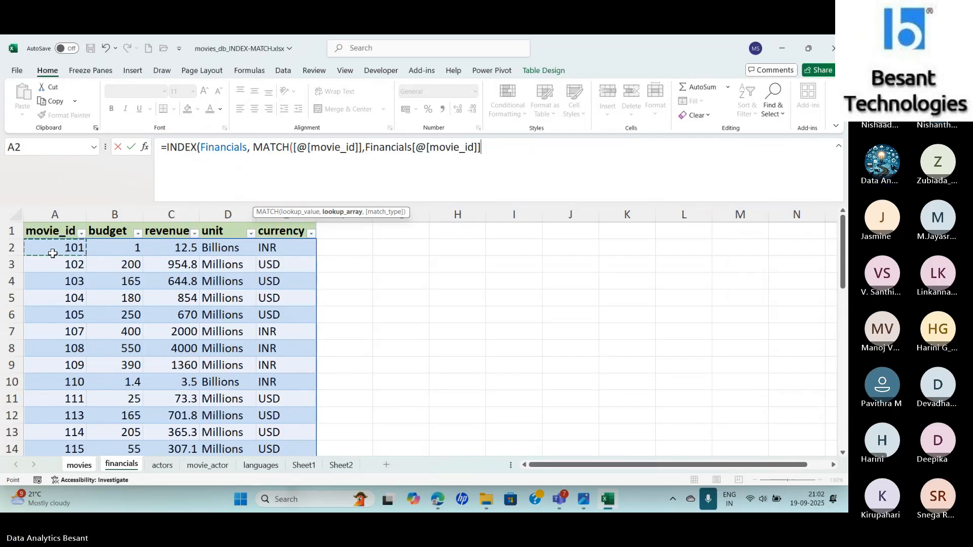
key(ctrl+shift+Down)
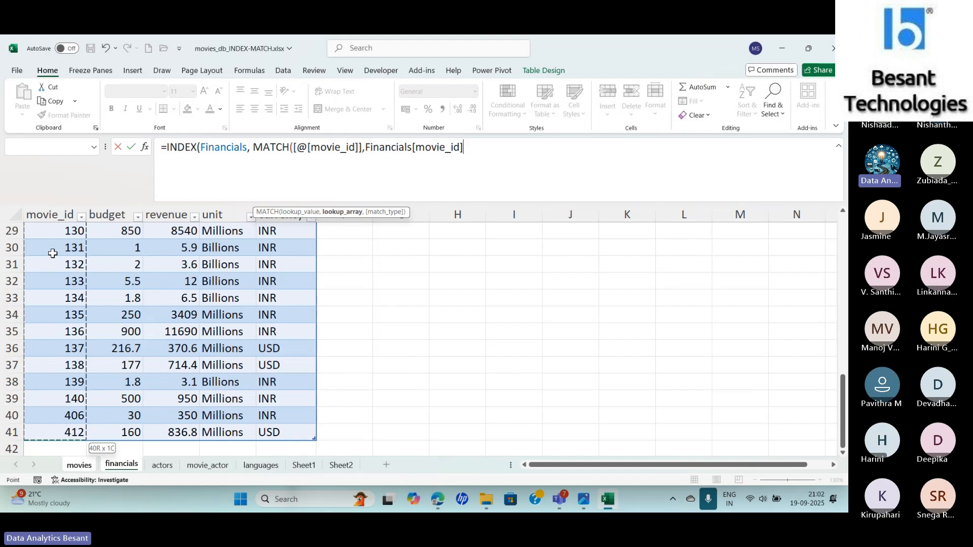
text(,0)
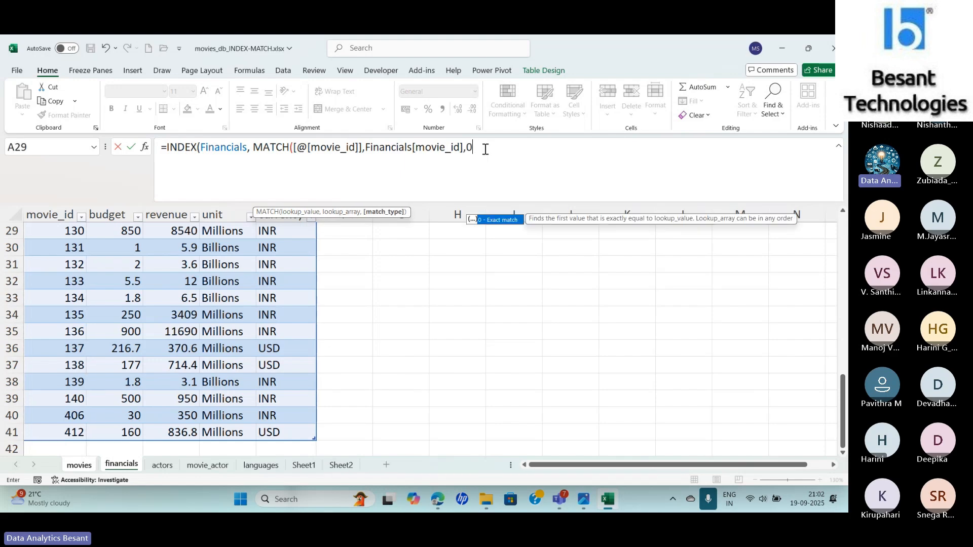
text())
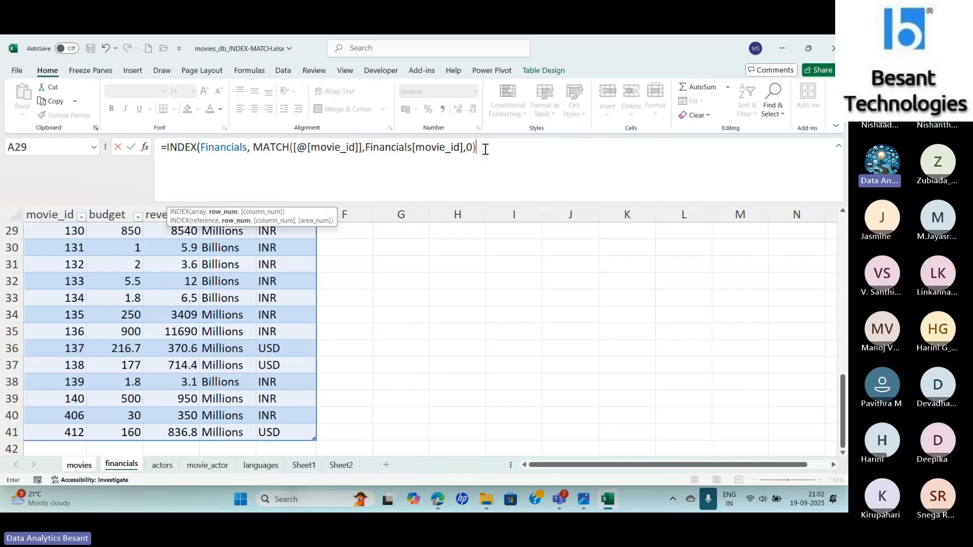
text(,matc)
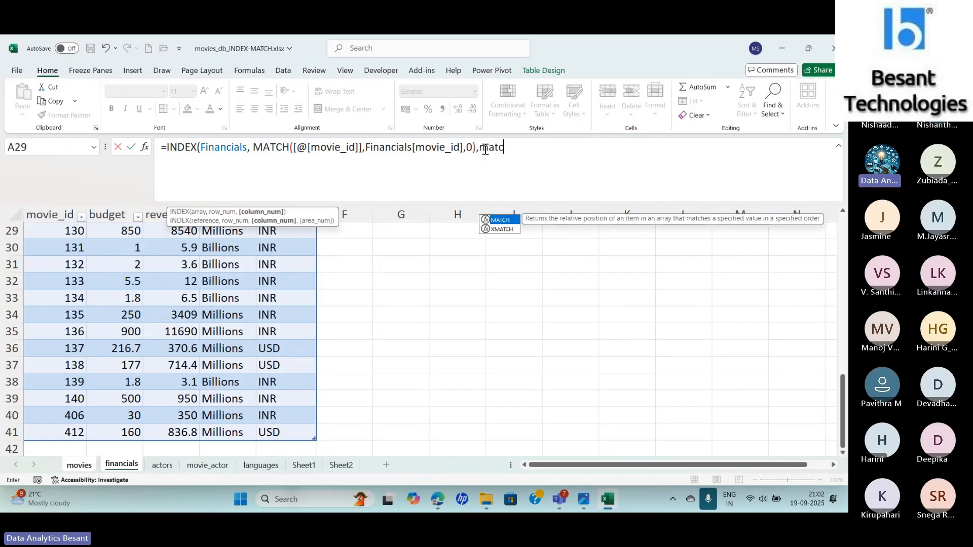
- Nest a second MATCH as INDEX's column number, looking up the Financials budget header in that table's header row with match type 0
key(Tab)
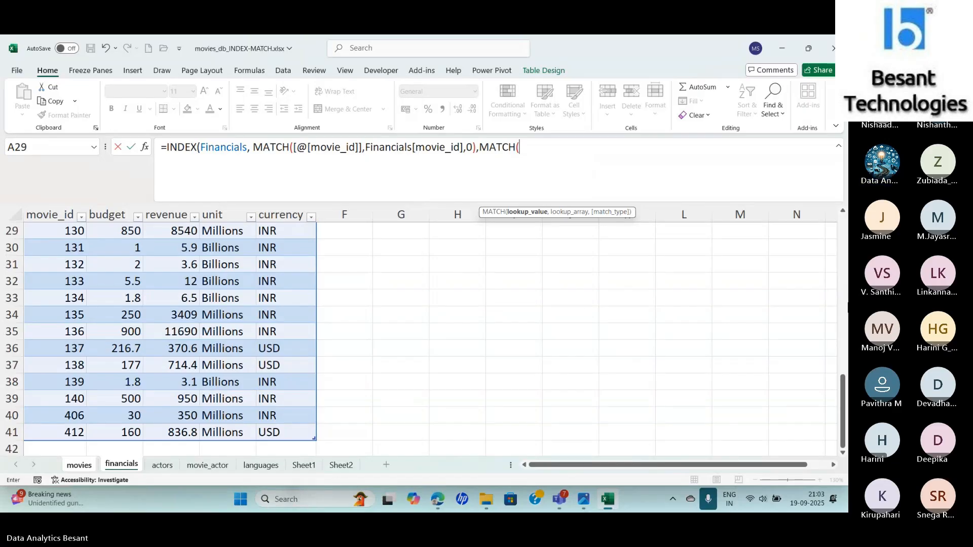
drag(843, 397, 843, 237)
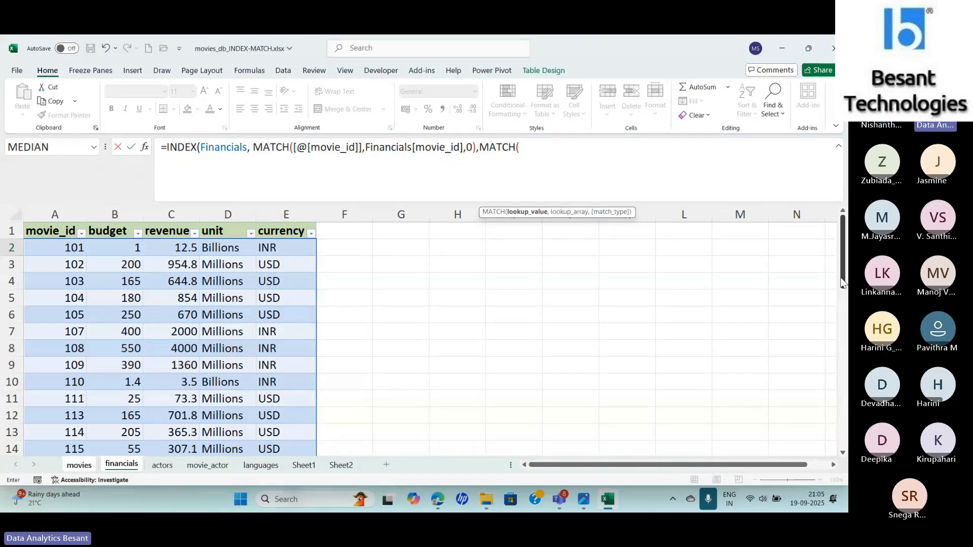
drag(843, 237, 843, 237)
click(114, 231)
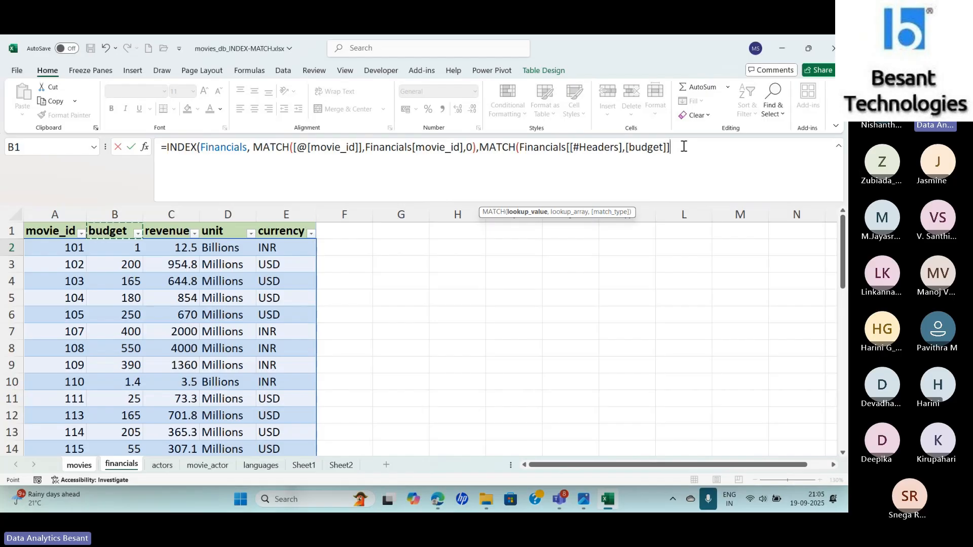
text(,)
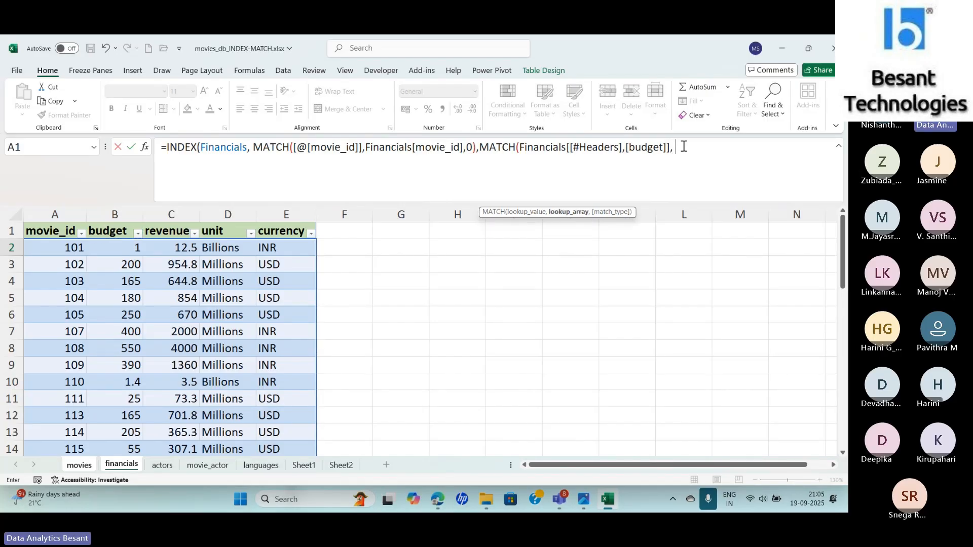
drag(52, 232, 299, 231)
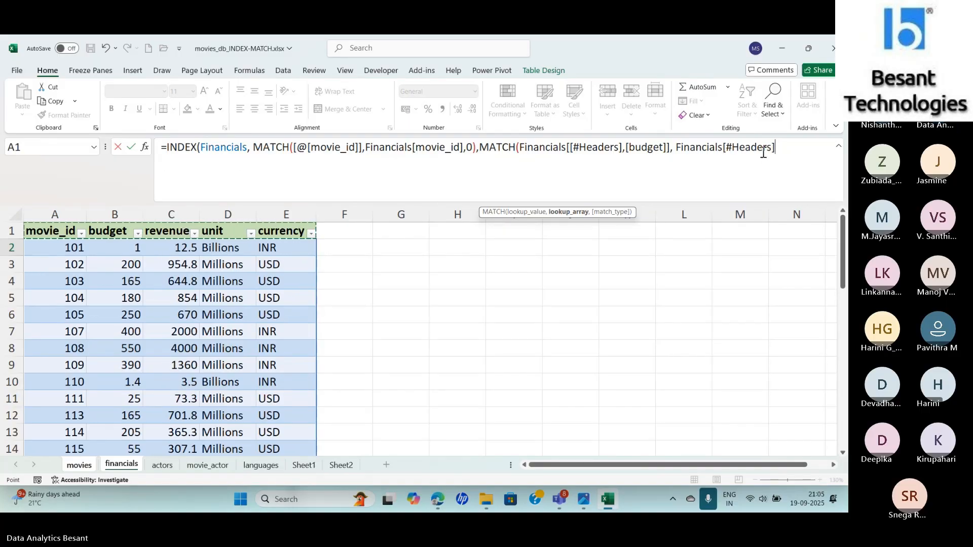
text(,0)))
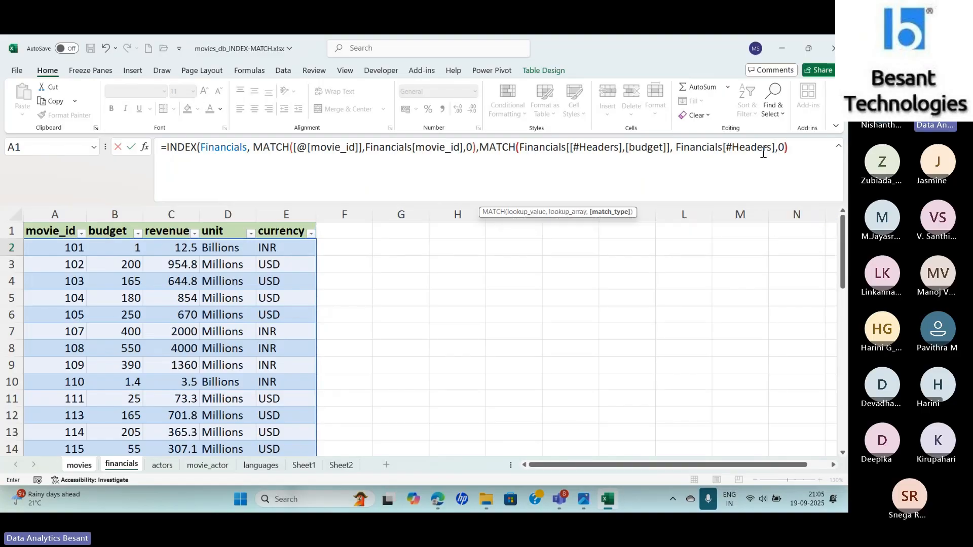
- Enter the completed INDEX formula in I2 and fill it down the movies table's budget column
key(Return)
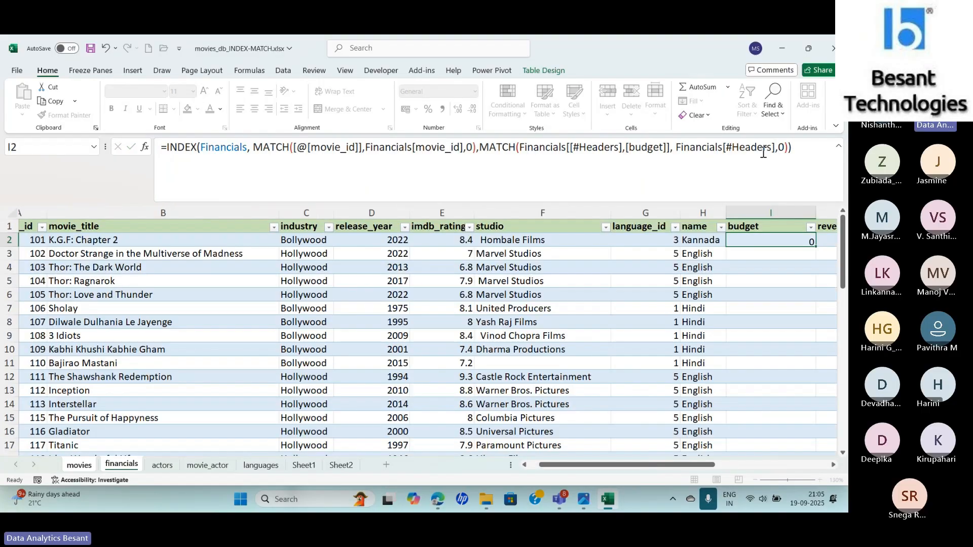
key(Up)
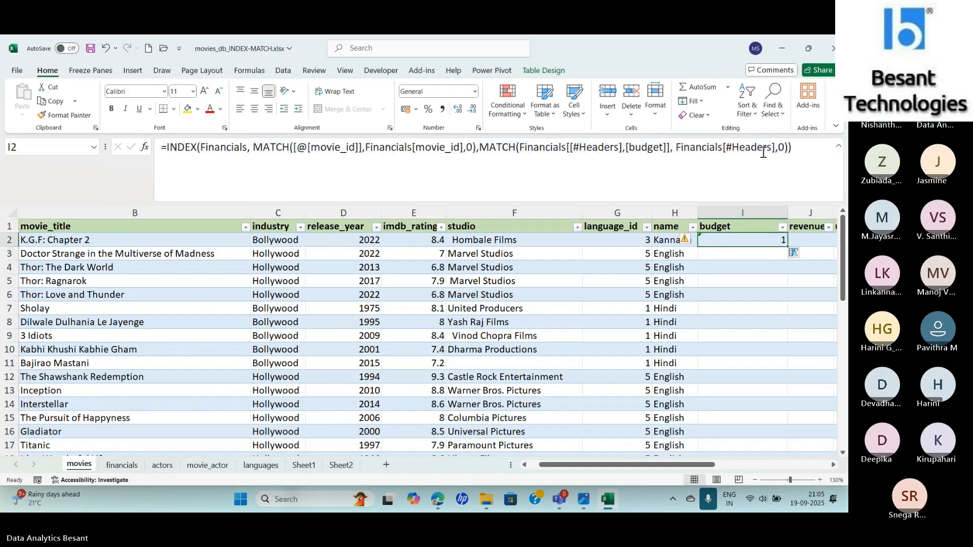
double_click(789, 246)
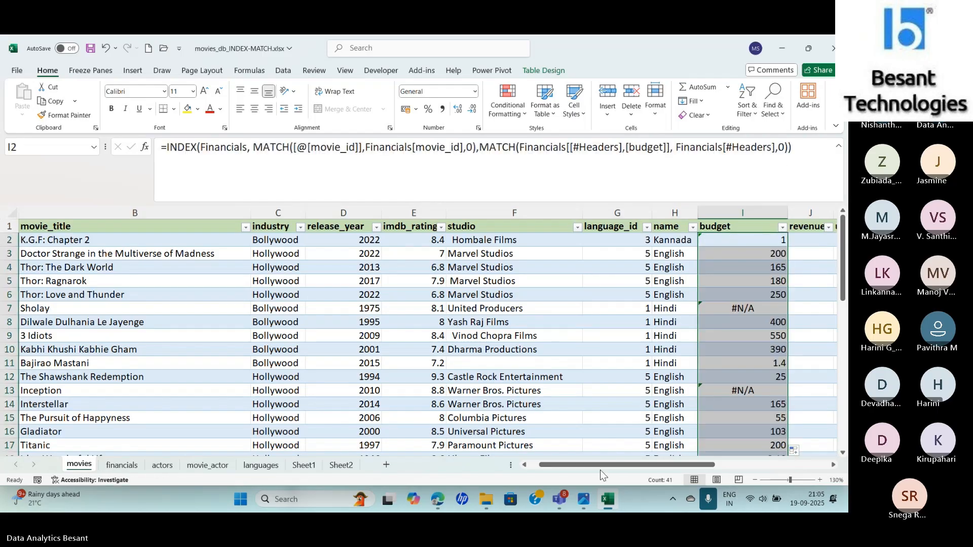
- Fill the budget formula from I2 across into the revenue cell J2
drag(600, 470, 651, 471)
click(247, 243)
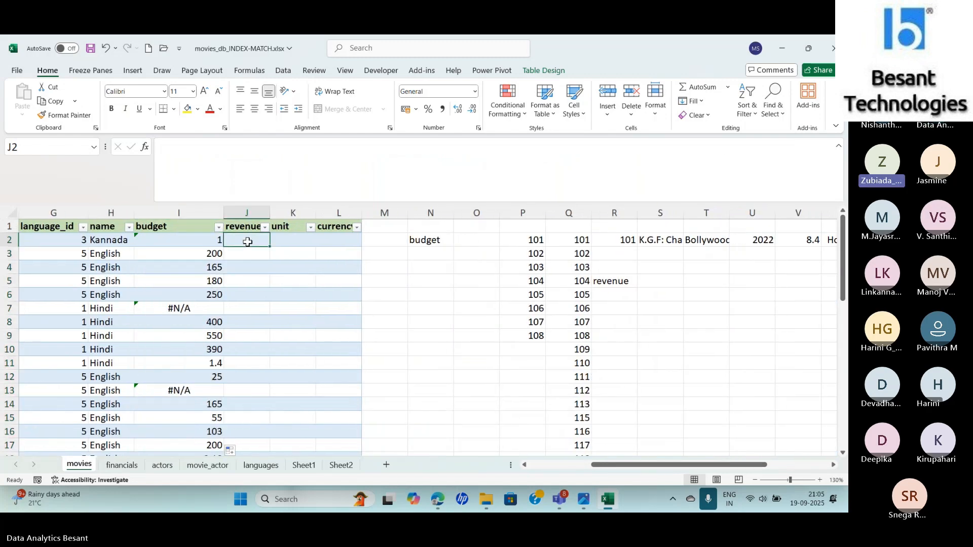
click(187, 240)
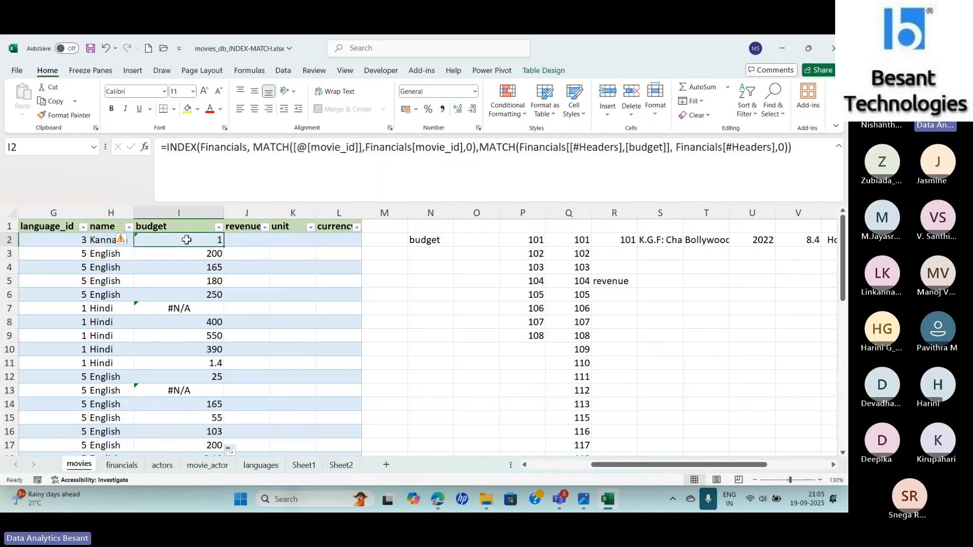
drag(223, 246, 269, 246)
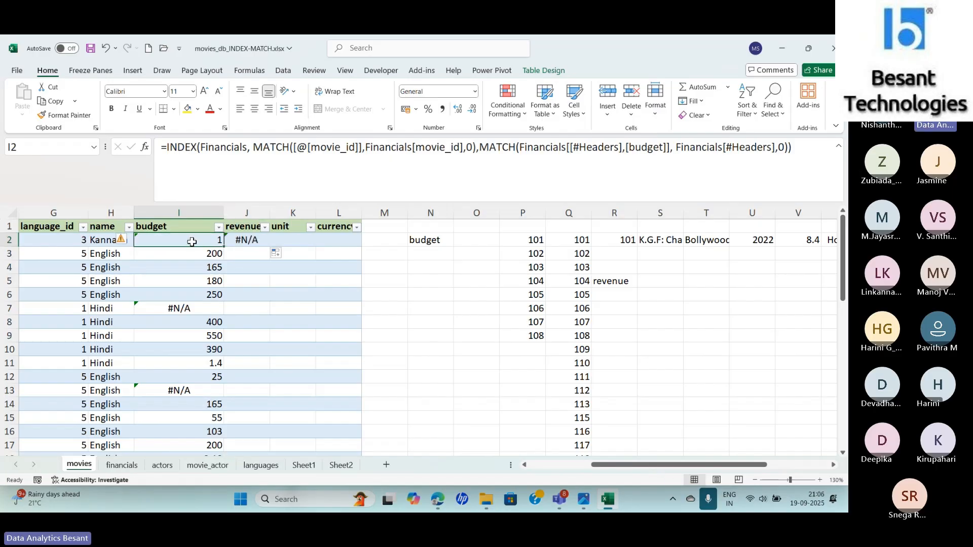
- Compare the formulas in I2 and J2 to examine how each structured column reference changes when filled across
click(245, 242)
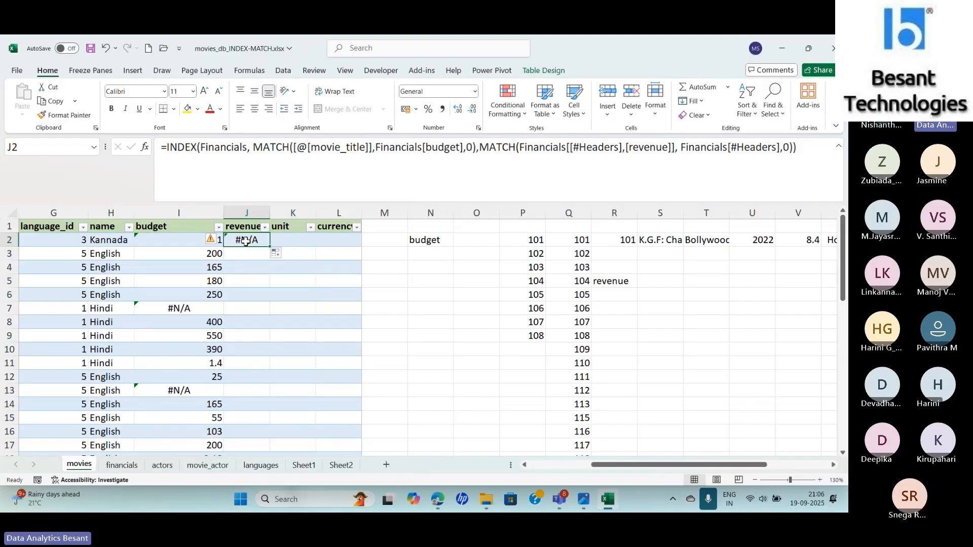
click(176, 244)
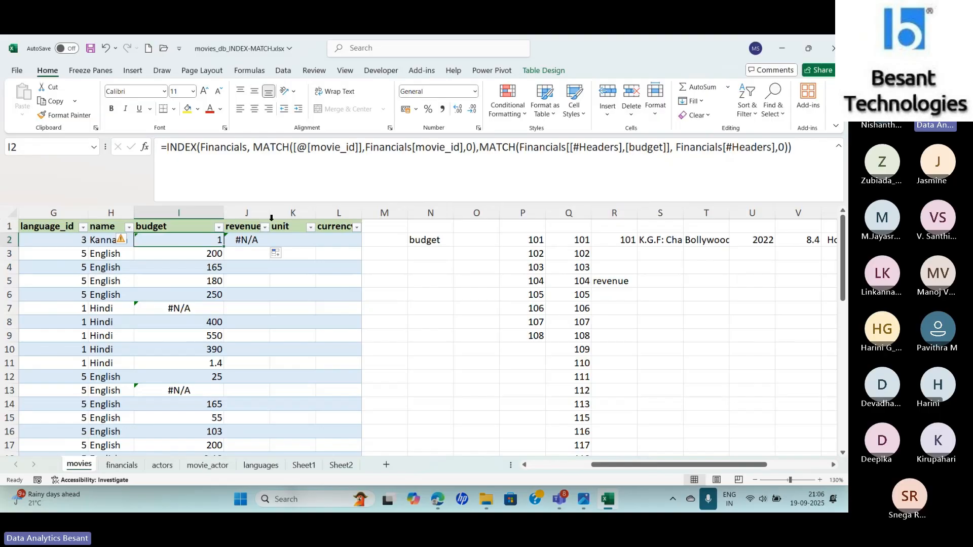
click(248, 239)
click(174, 241)
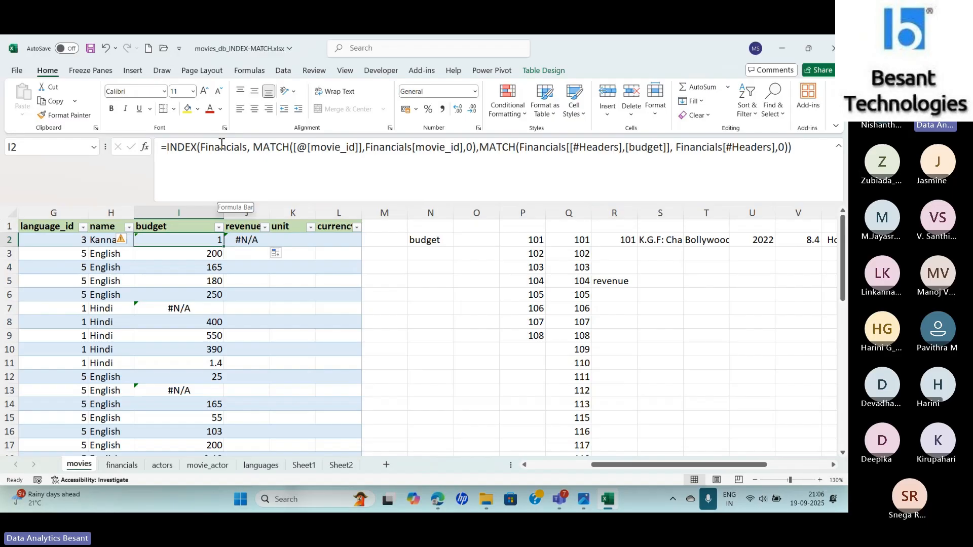
key(Right)
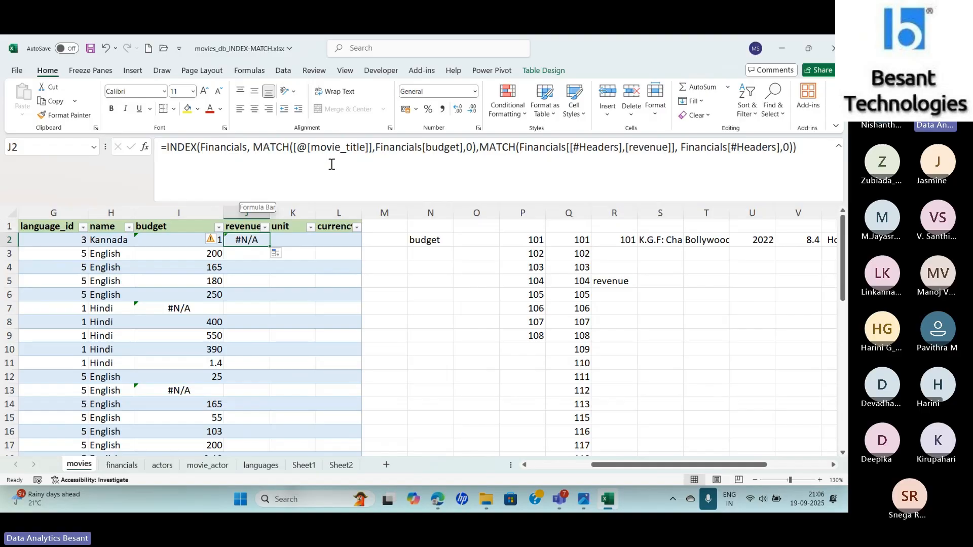
click(173, 242)
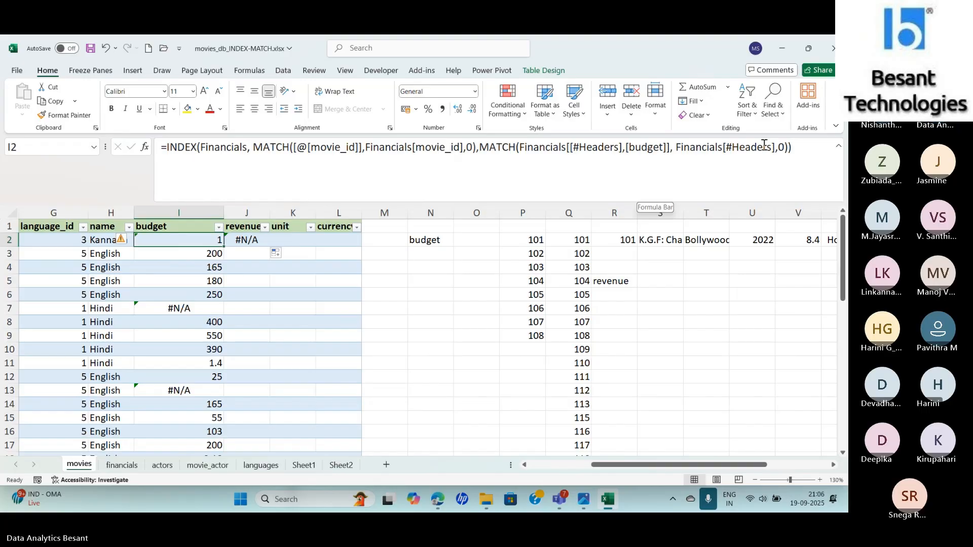
click(245, 240)
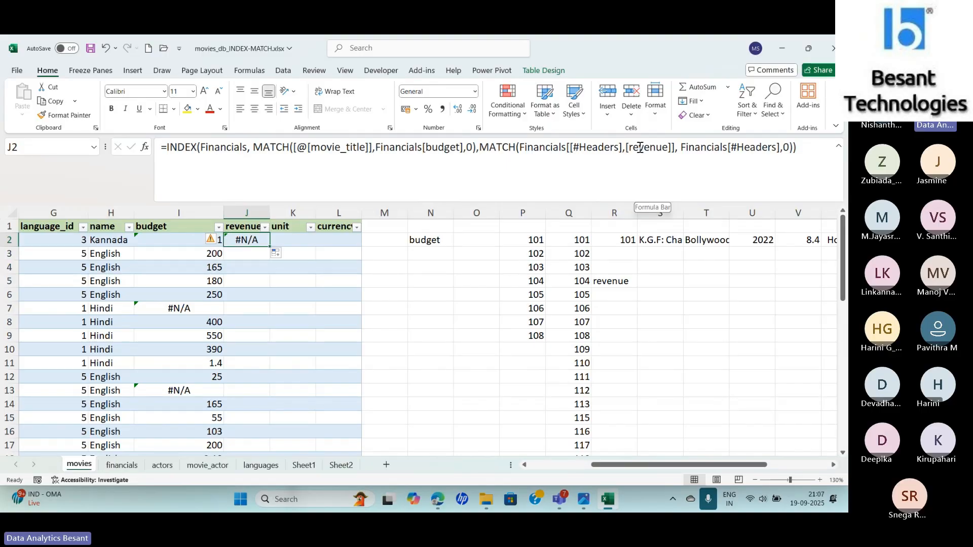
click(179, 238)
click(255, 241)
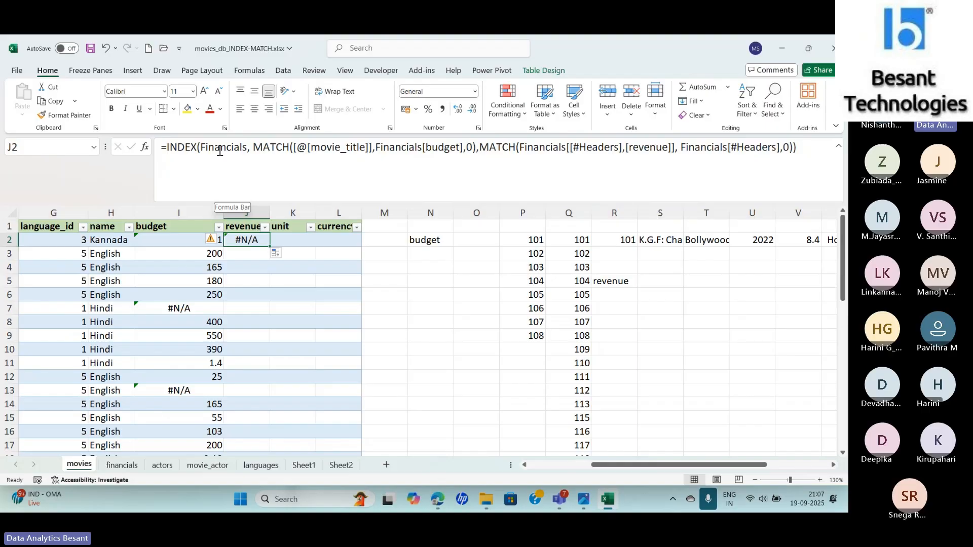
click(158, 240)
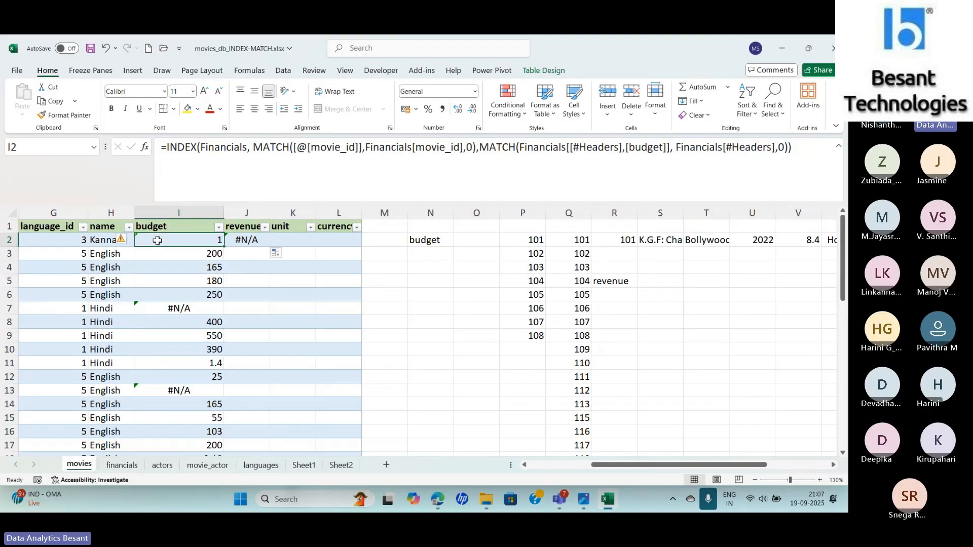
click(256, 242)
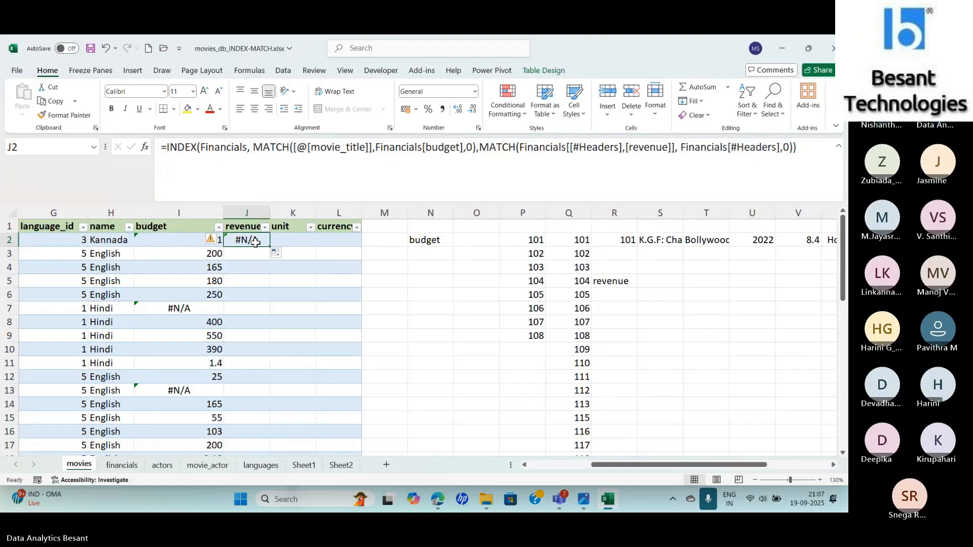
click(188, 236)
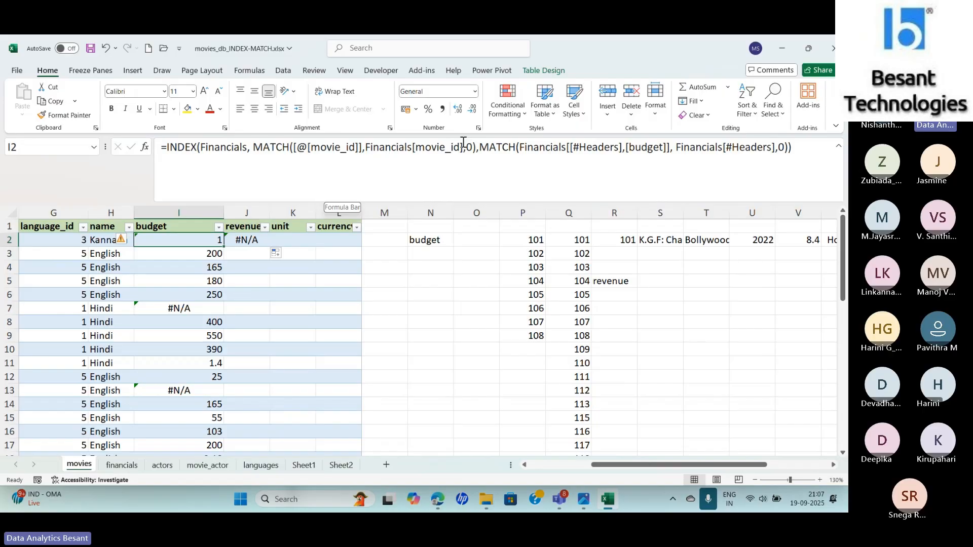
click(242, 241)
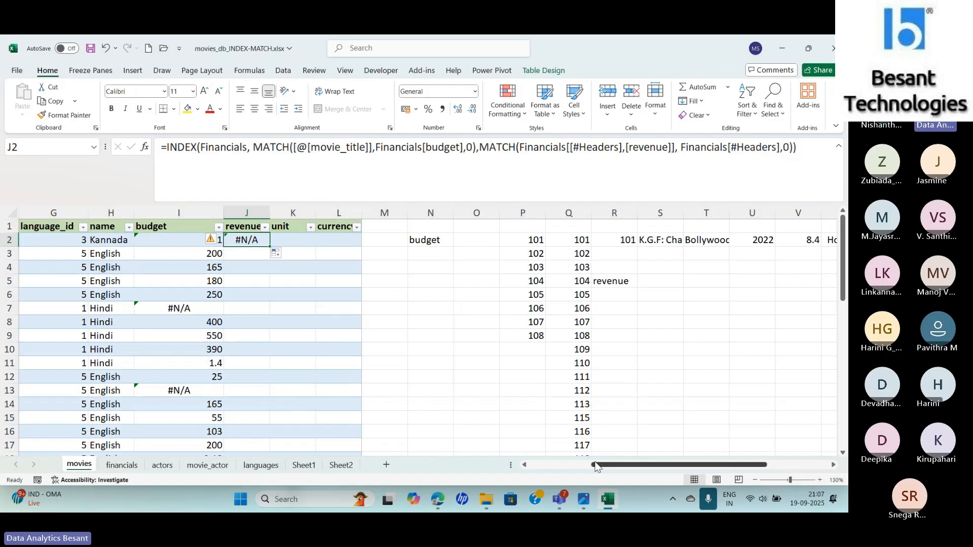
drag(594, 464, 529, 464)
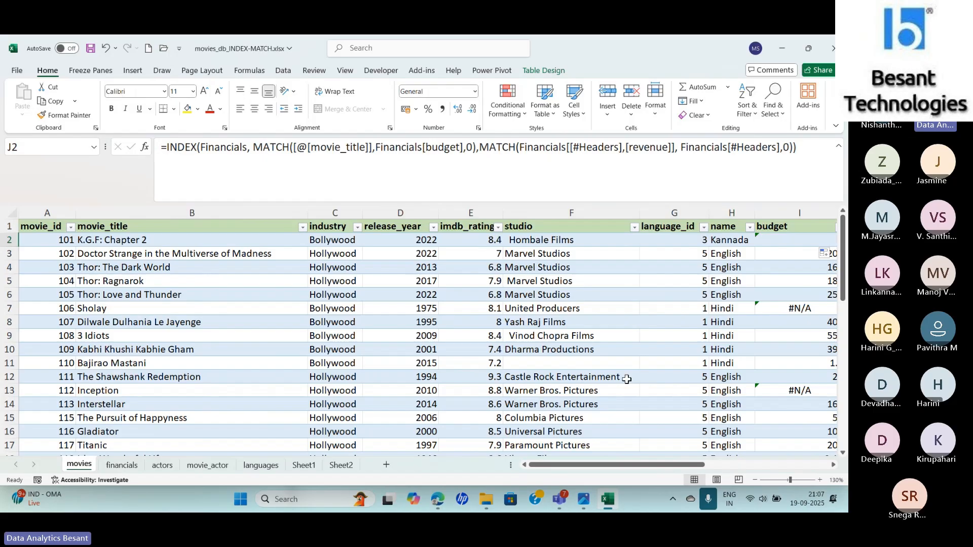
drag(582, 465, 603, 466)
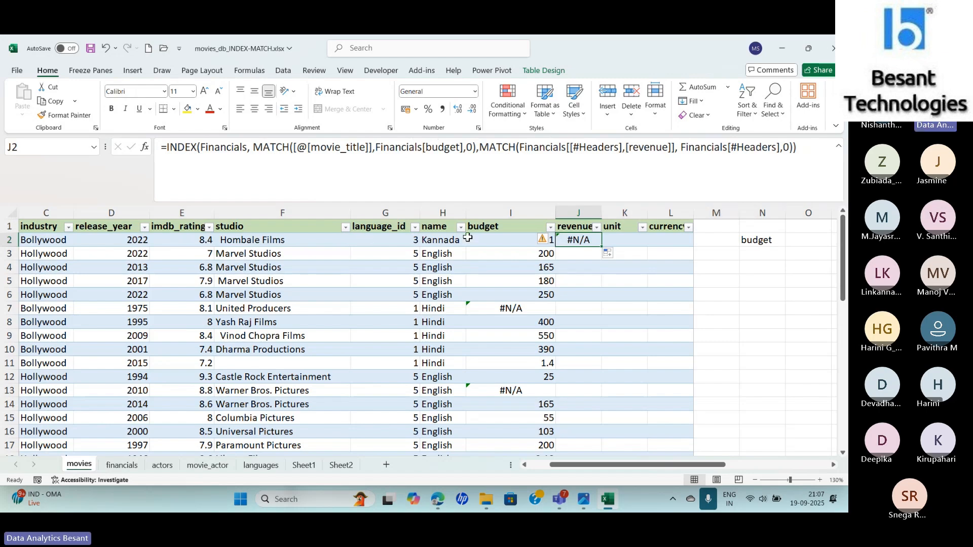
- Lock the lookup value of the first MATCH in I2 as [@[movie_id]:[movie_id]] and enter the formula
click(492, 245)
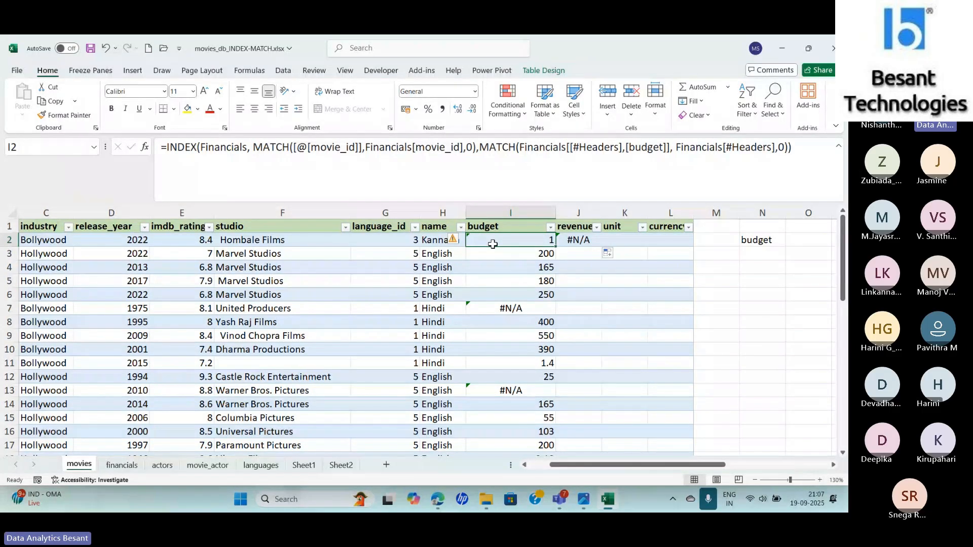
click(359, 148)
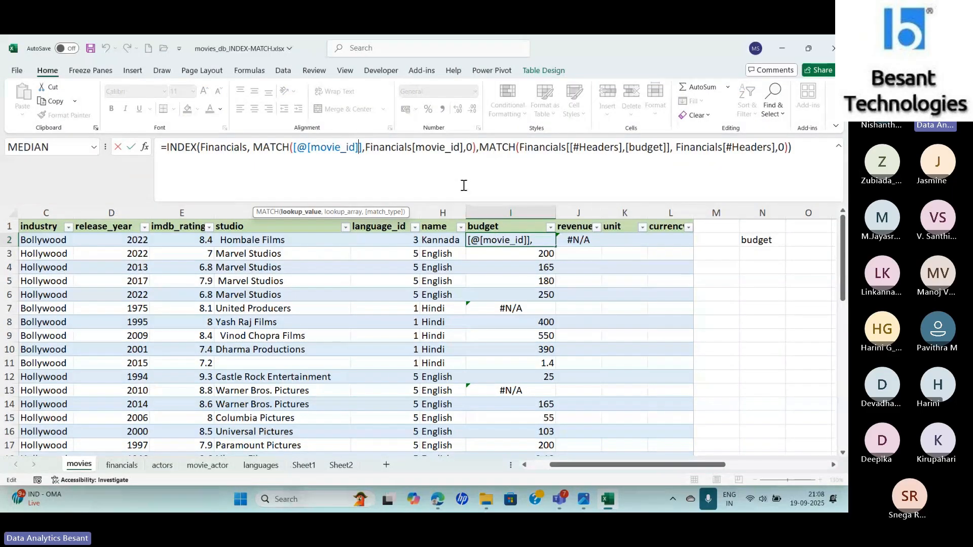
text(:)
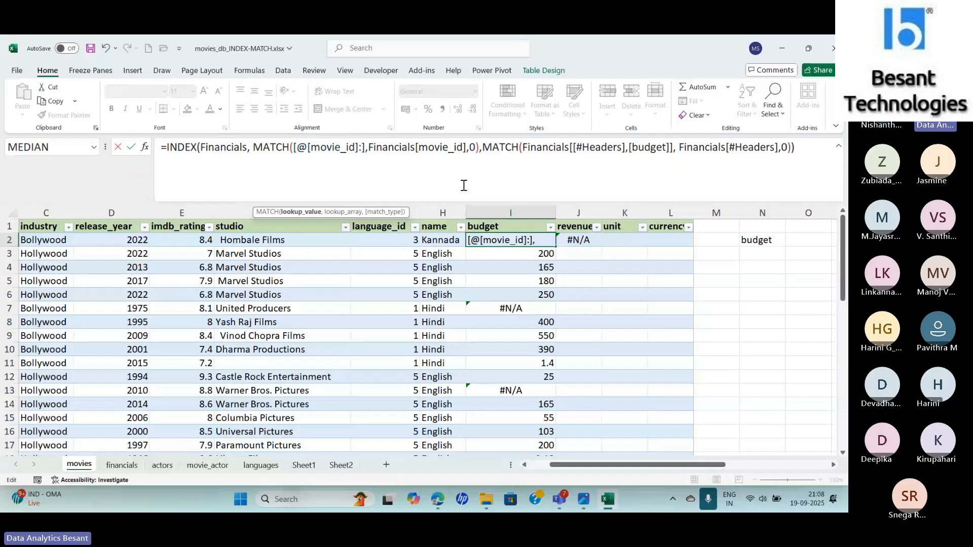
text([)
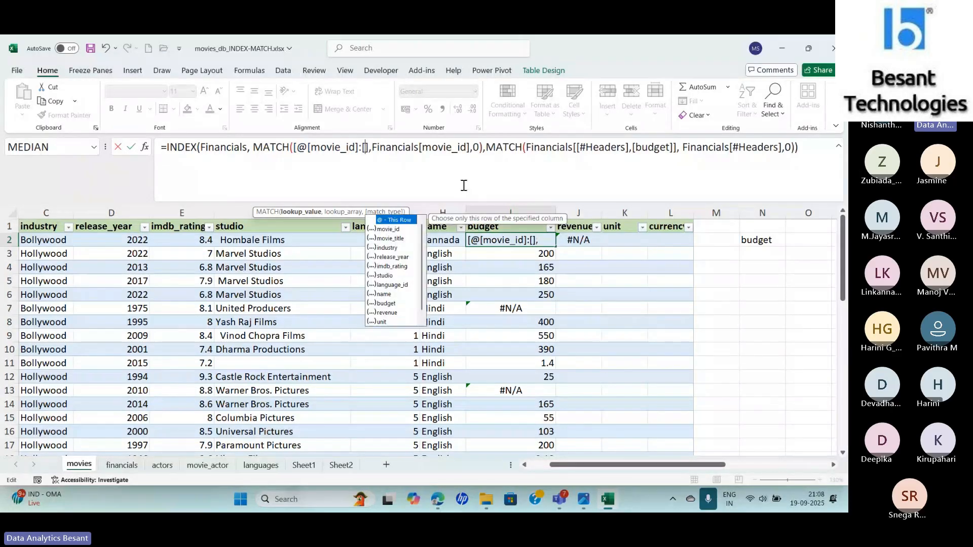
key(Down)
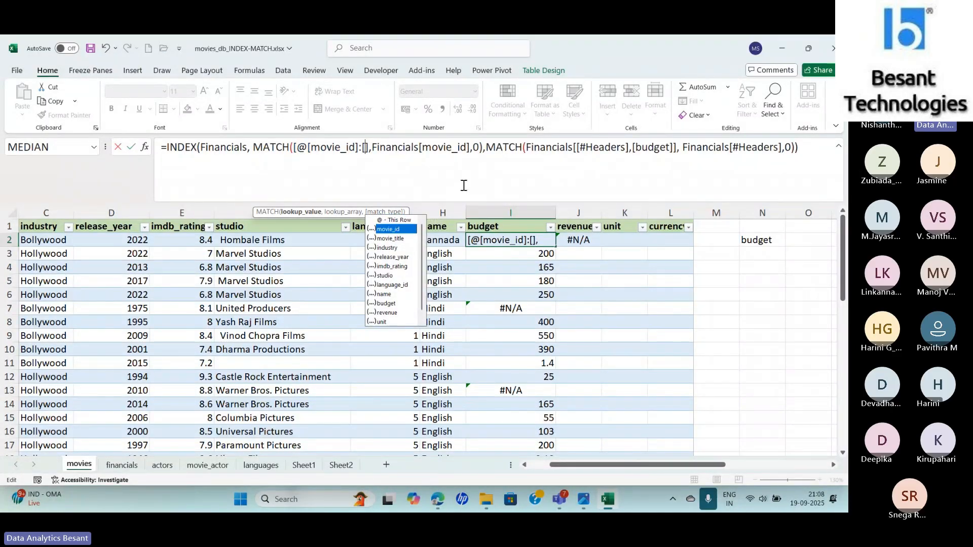
key(Tab)
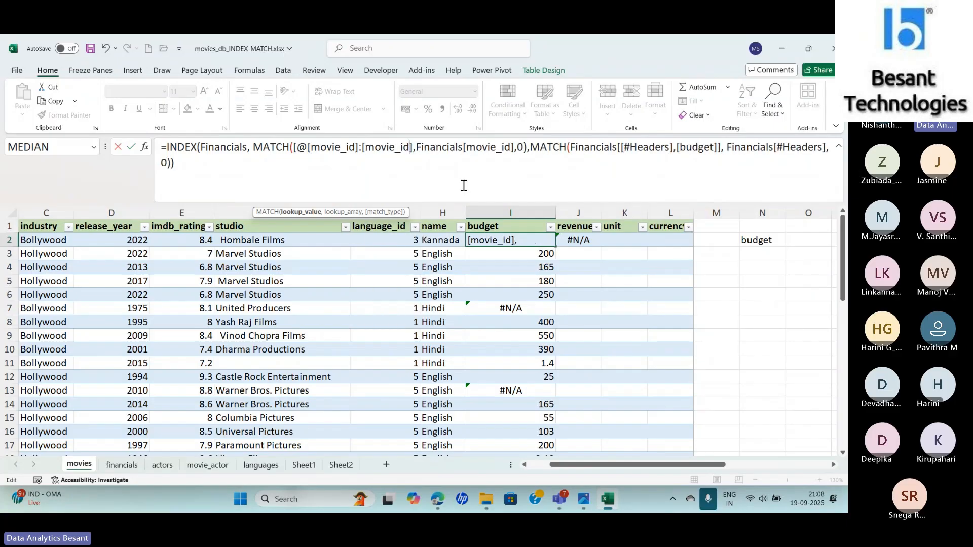
text(])
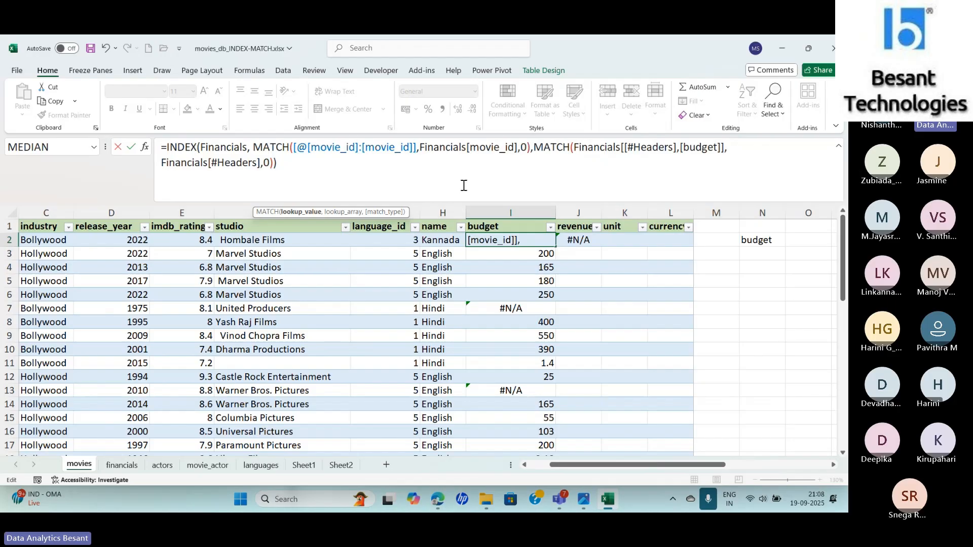
key(ctrl+Return)
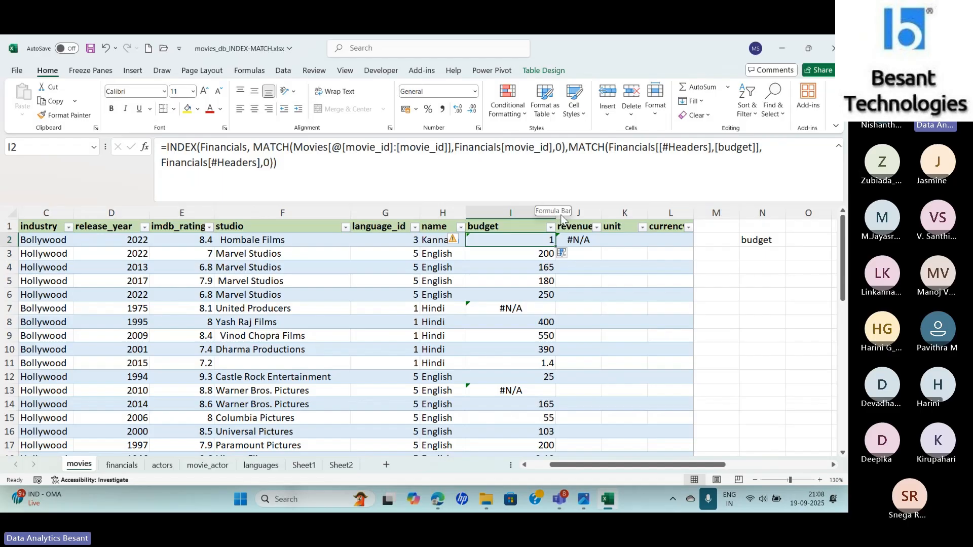
- Lock the lookup array of the first MATCH in I2 as Financials[[movie_id]:[movie_id]] and enter the formula
click(575, 238)
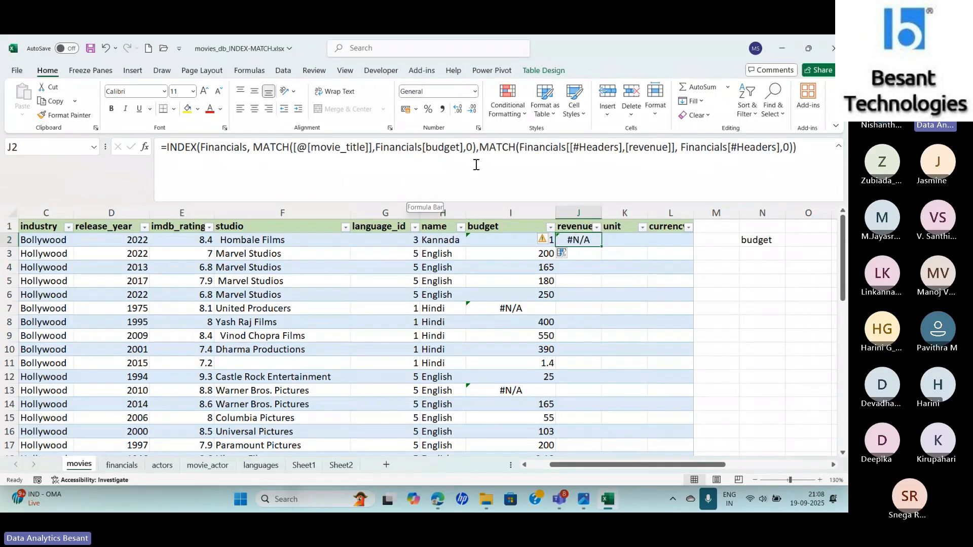
click(500, 241)
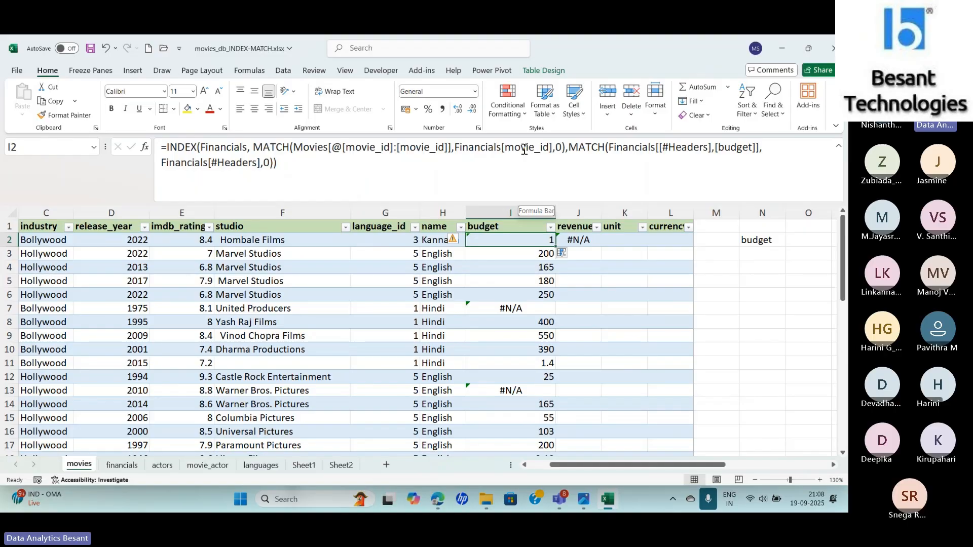
click(553, 146)
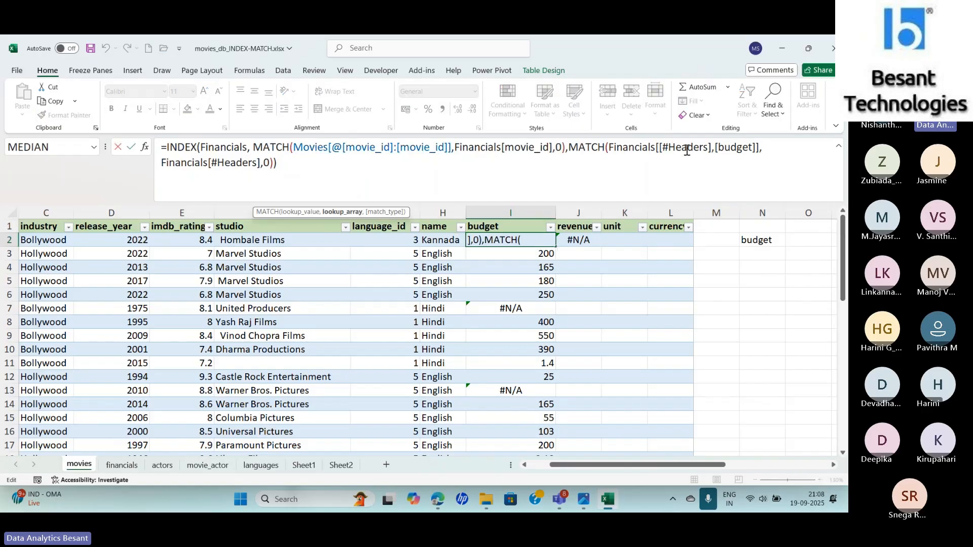
text(:)
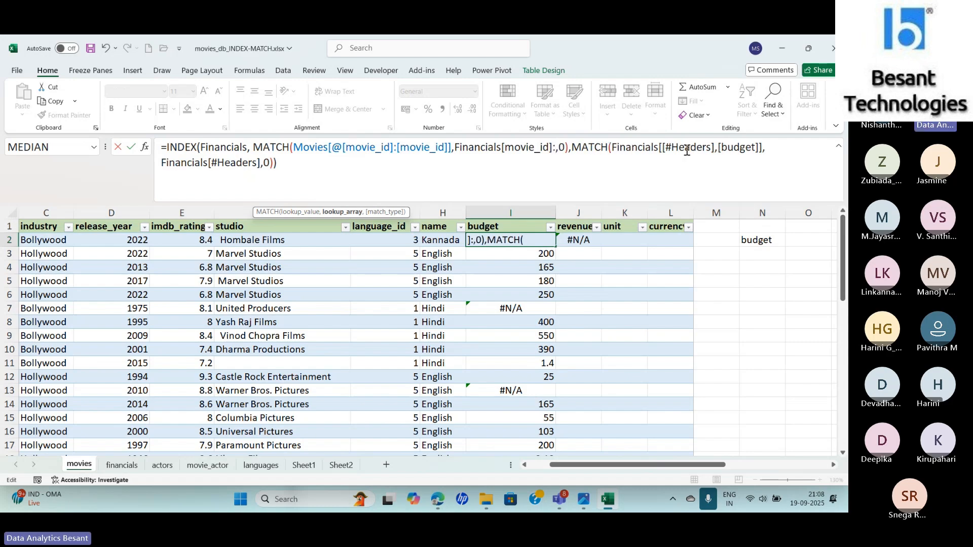
text([)
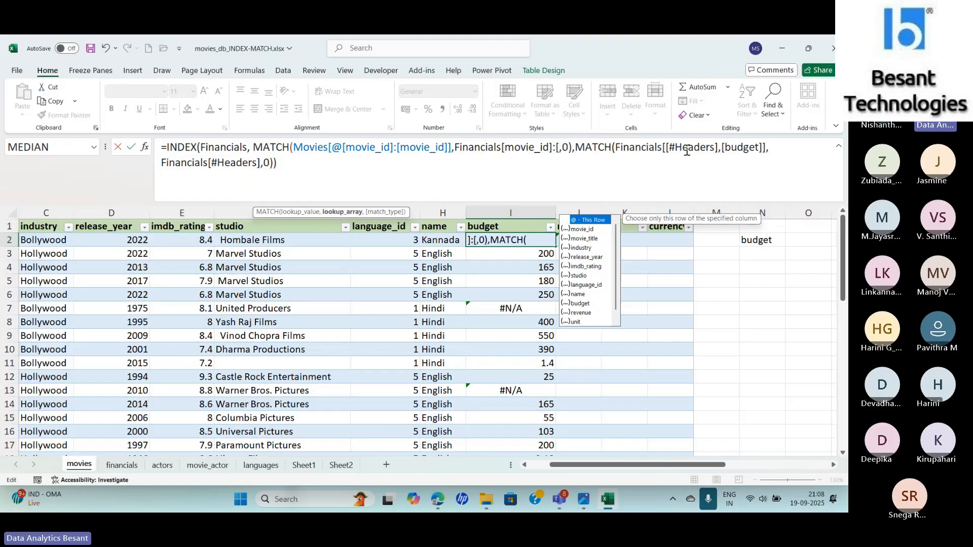
key(Down)
key(Tab)
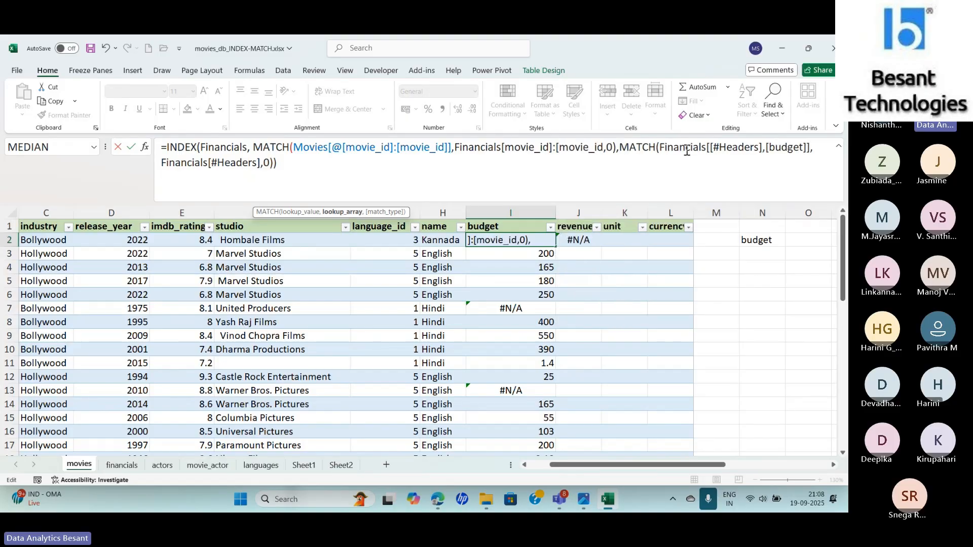
text(])
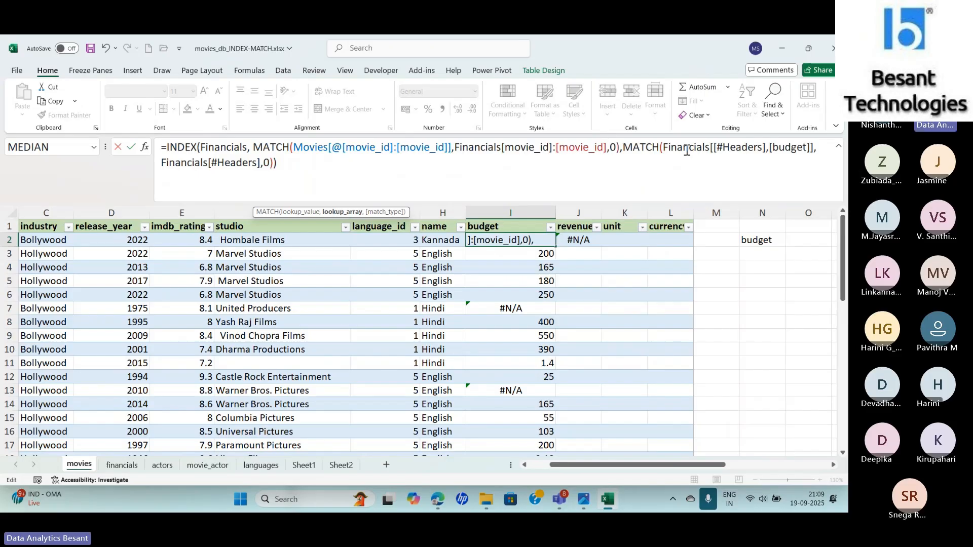
text(])
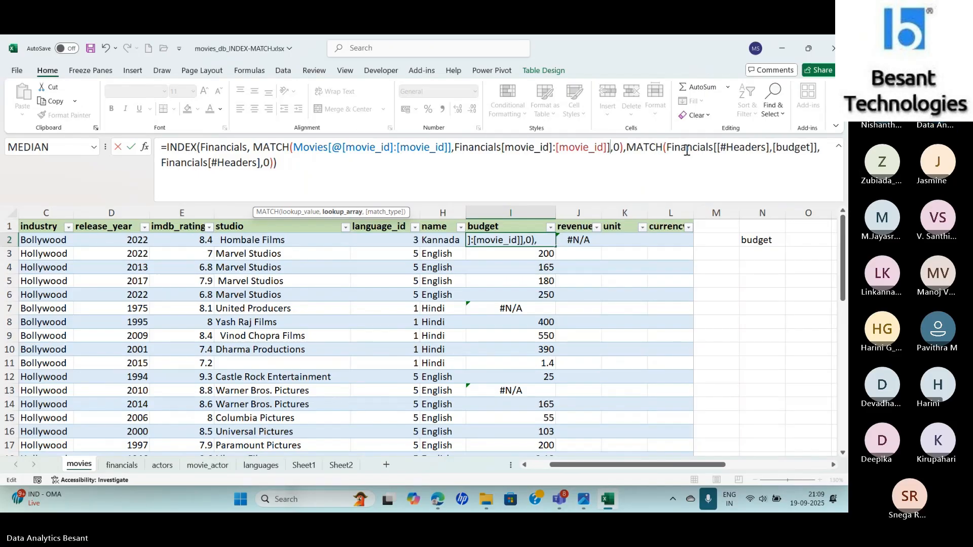
click(502, 148)
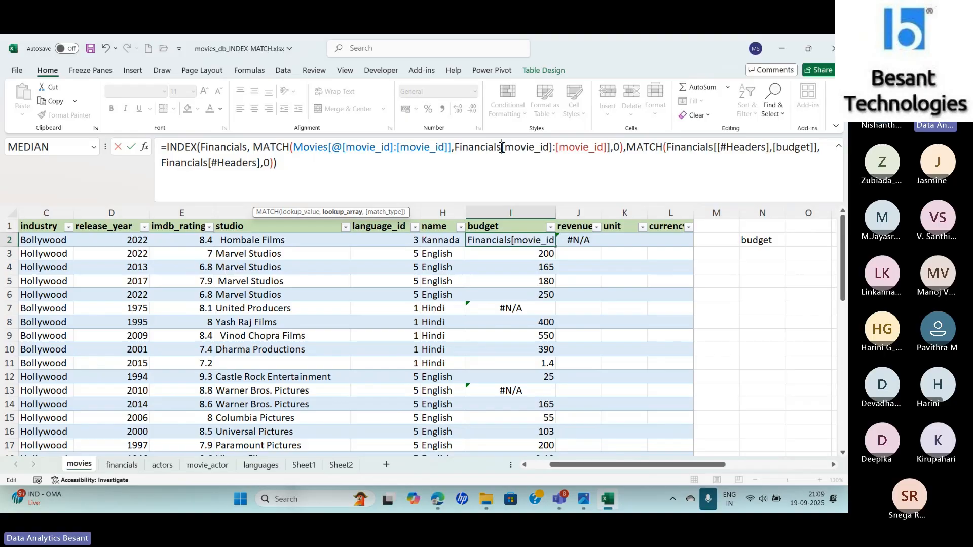
text([)
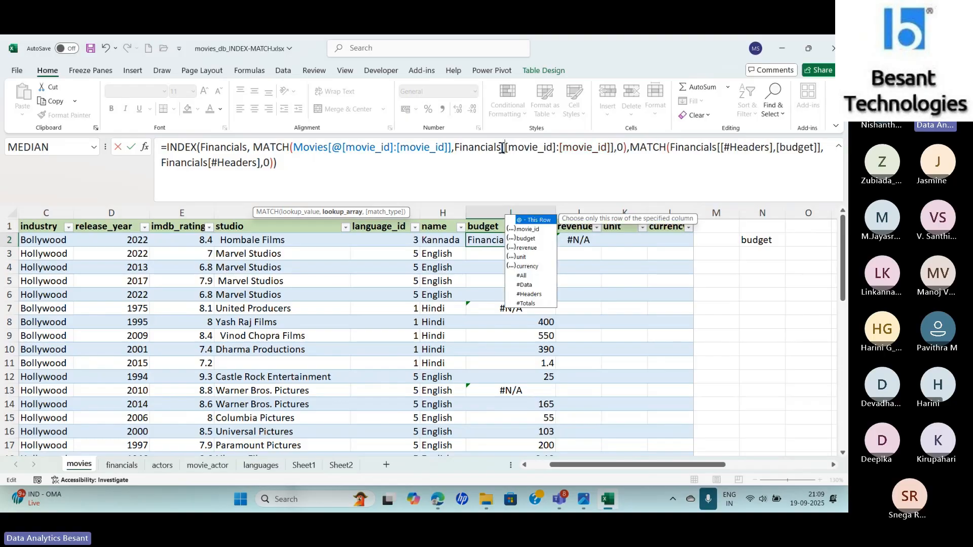
key(Right)
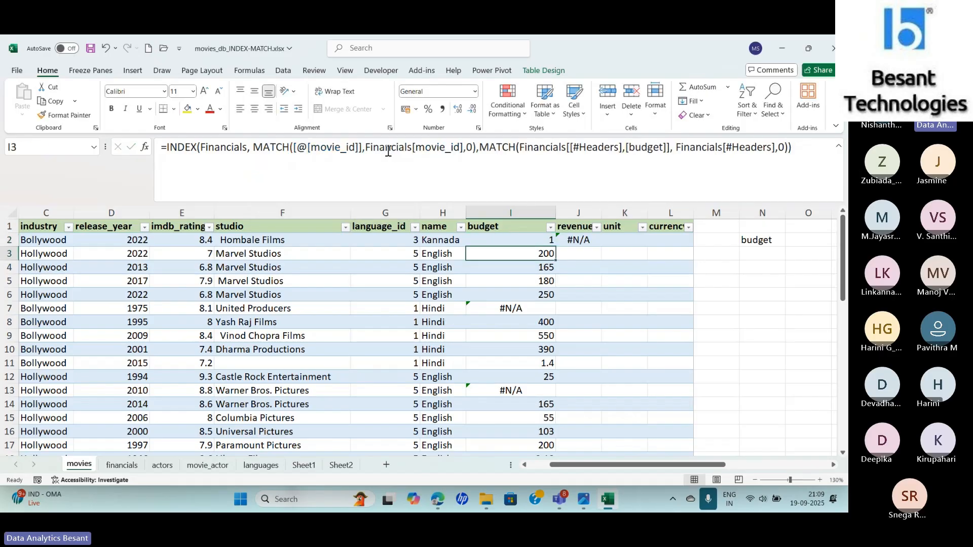
- Fill the locked I2 formula down the budget column, and extend it across row 2 to the currency cell L2
click(517, 241)
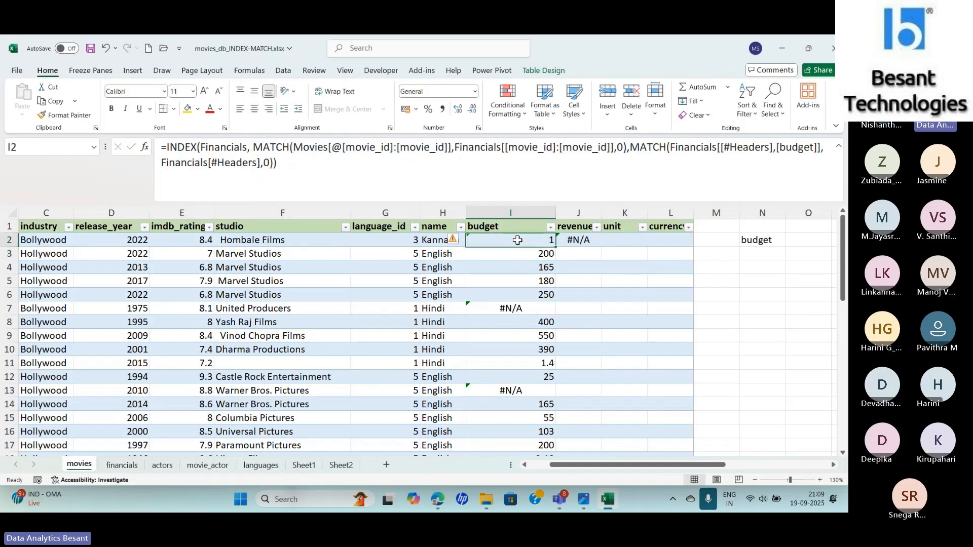
double_click(554, 247)
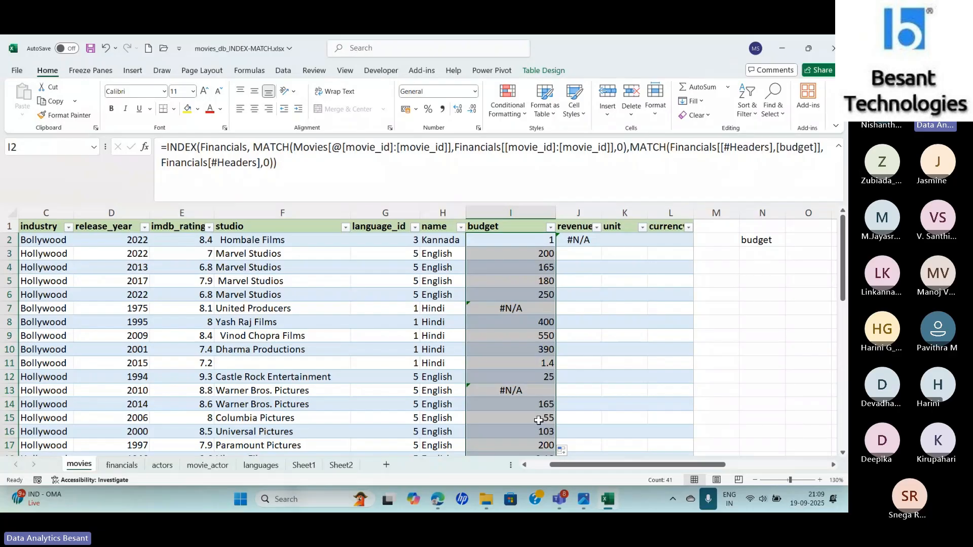
click(527, 240)
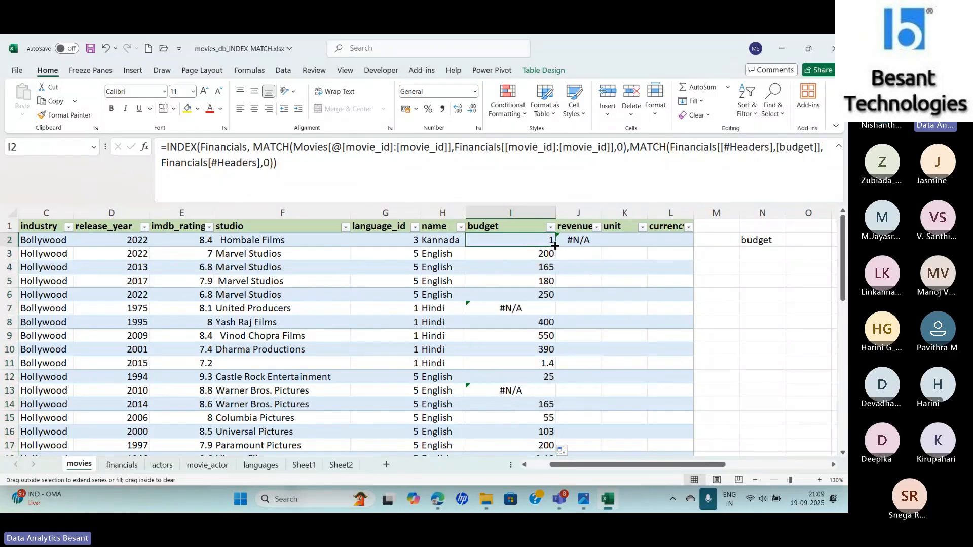
drag(556, 246, 601, 247)
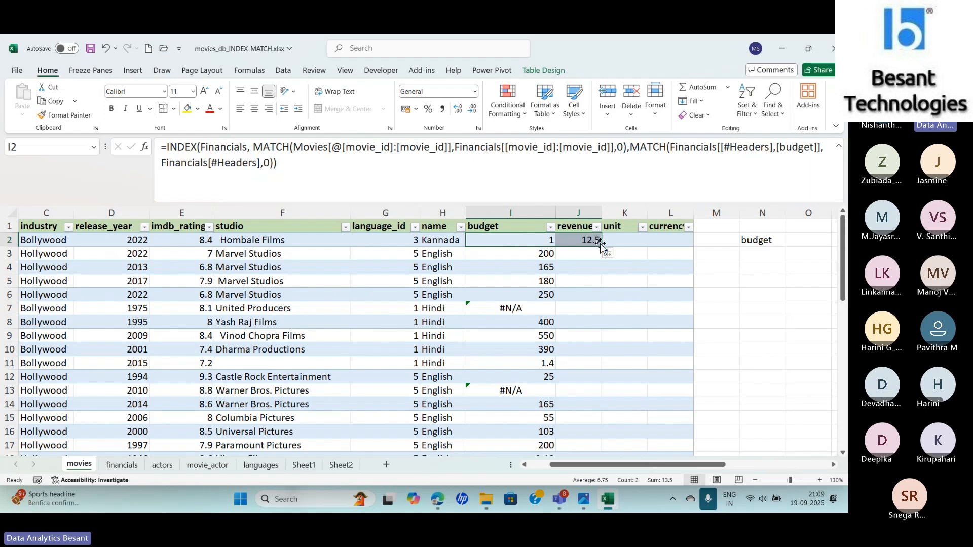
drag(601, 243, 691, 252)
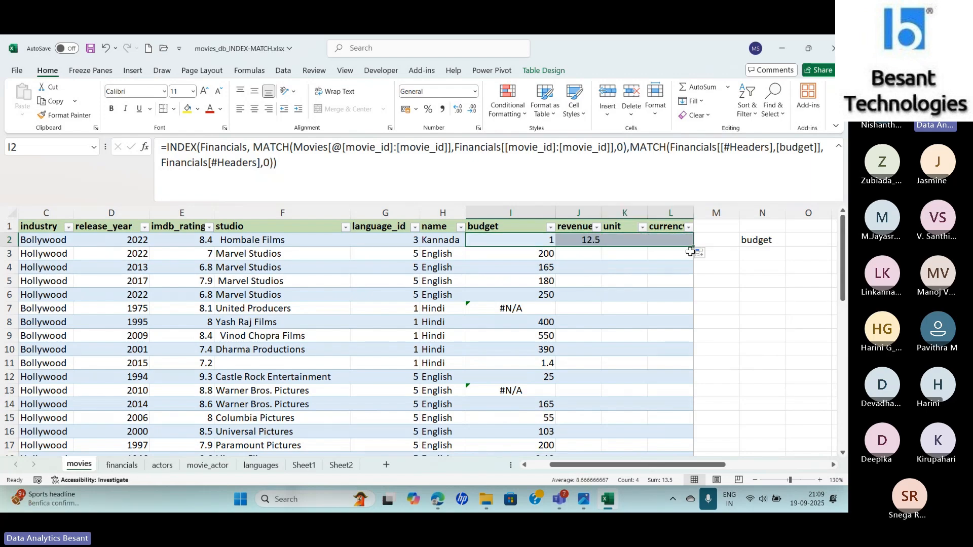
- Examine the filled formulas in J2, K2 and L2 to see which Financials header each one looks up
click(586, 241)
click(632, 243)
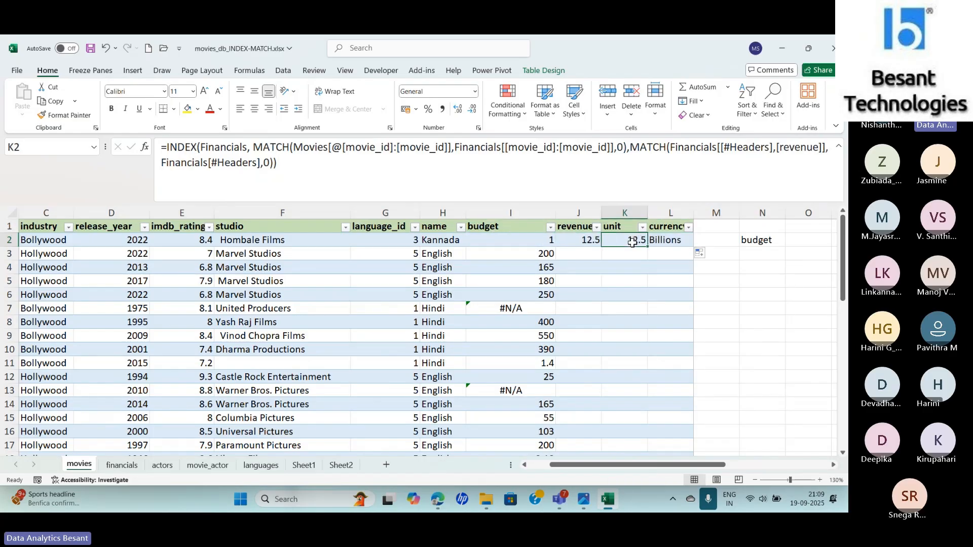
drag(632, 243, 661, 244)
click(575, 242)
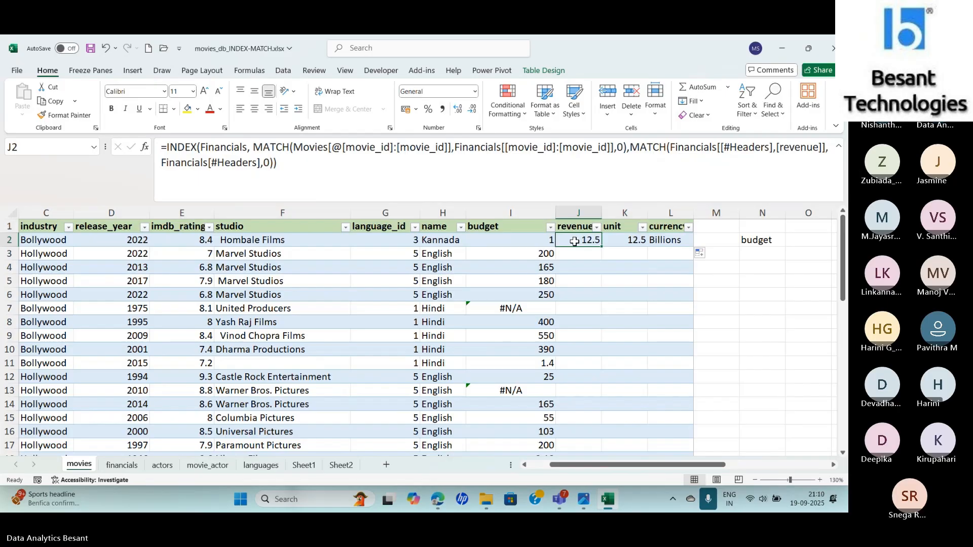
- Clear the filled formulas from the revenue, unit and currency cells J2, K2 and L2
click(624, 242)
key(Delete)
key(Right)
key(Delete)
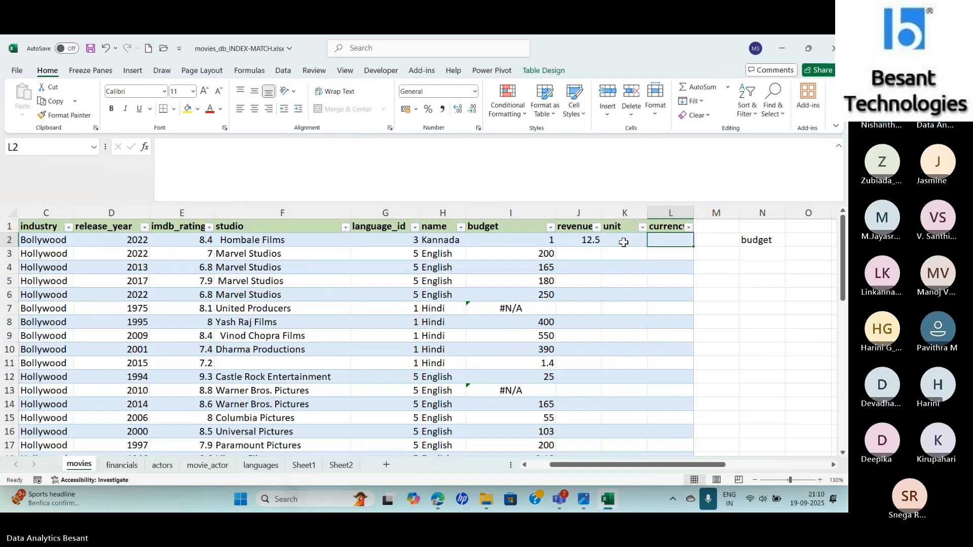
click(513, 242)
click(577, 242)
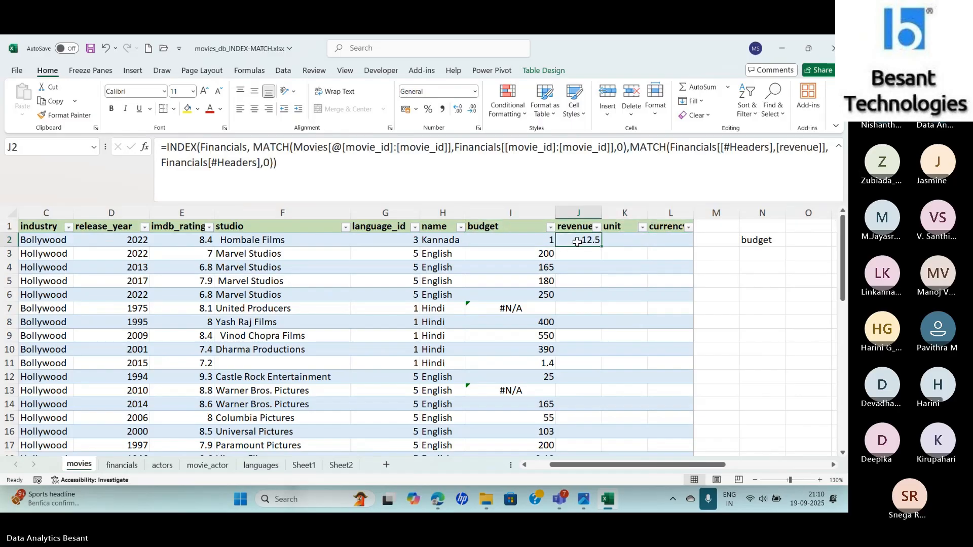
key(Delete)
- Fill the I2 formula across to L2 in one pass, and fill I2:L2 down to the table's last row 42
click(528, 237)
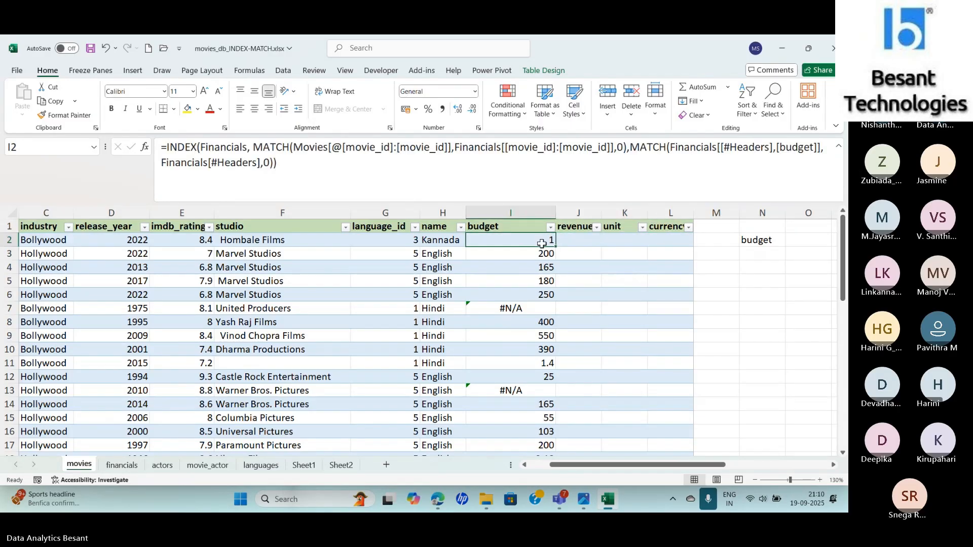
drag(558, 246, 679, 243)
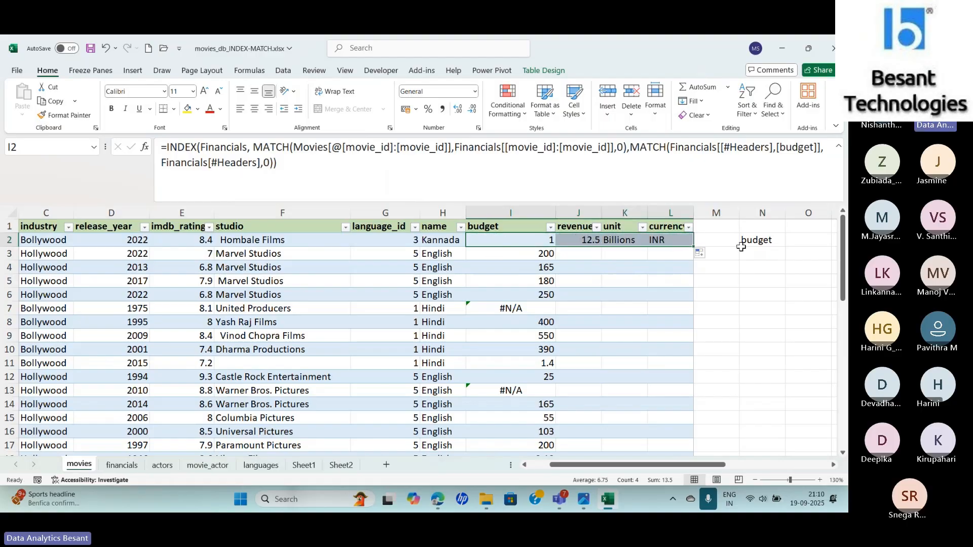
drag(693, 249, 687, 421)
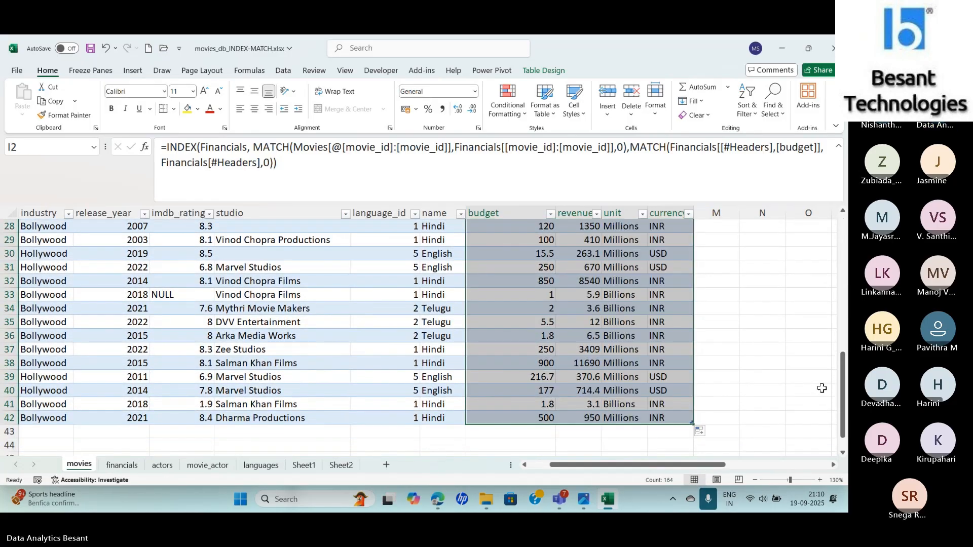